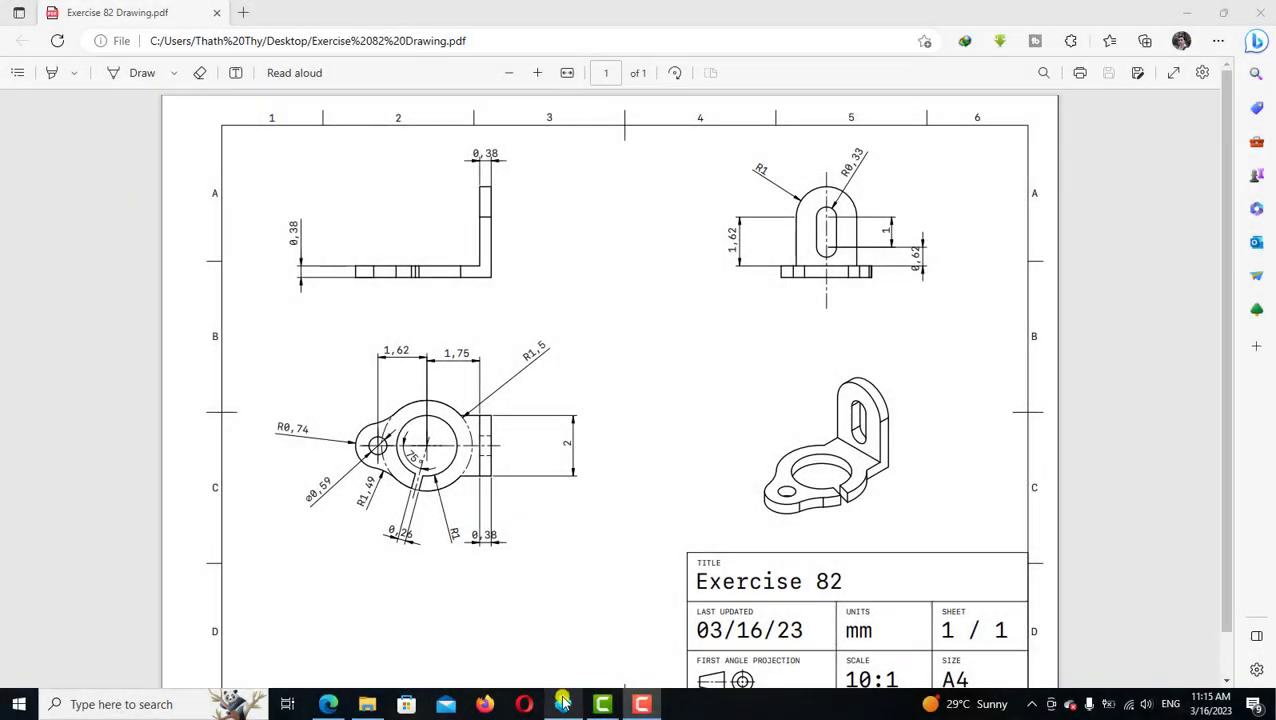
# Bring up the empty Shapr3D design in top view, zoomed in on the ground grid
pyautogui.click(563, 703)
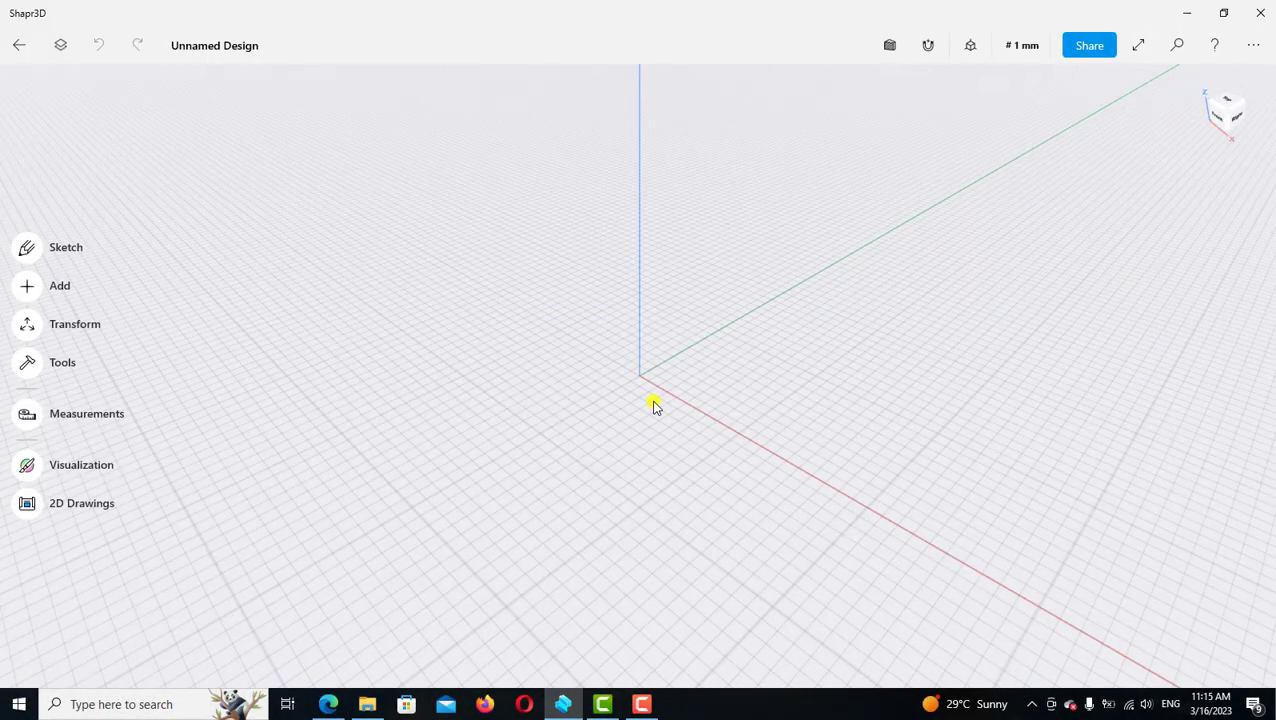
pyautogui.click(1232, 108)
pyautogui.scroll(3, 647, 373)
pyautogui.scroll(3, 617, 355)
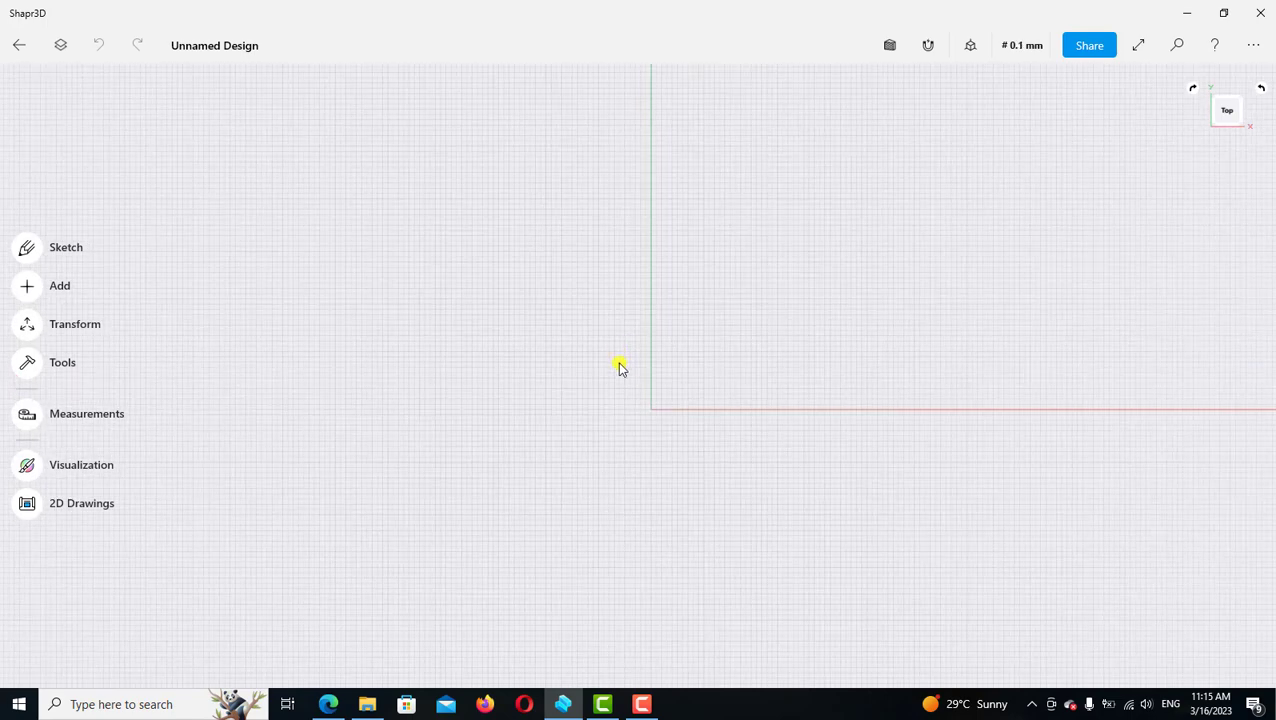
pyautogui.scroll(-3, 625, 350)
# Start a sketch and draw two concentric circles centred at the origin
pyautogui.click(28, 249)
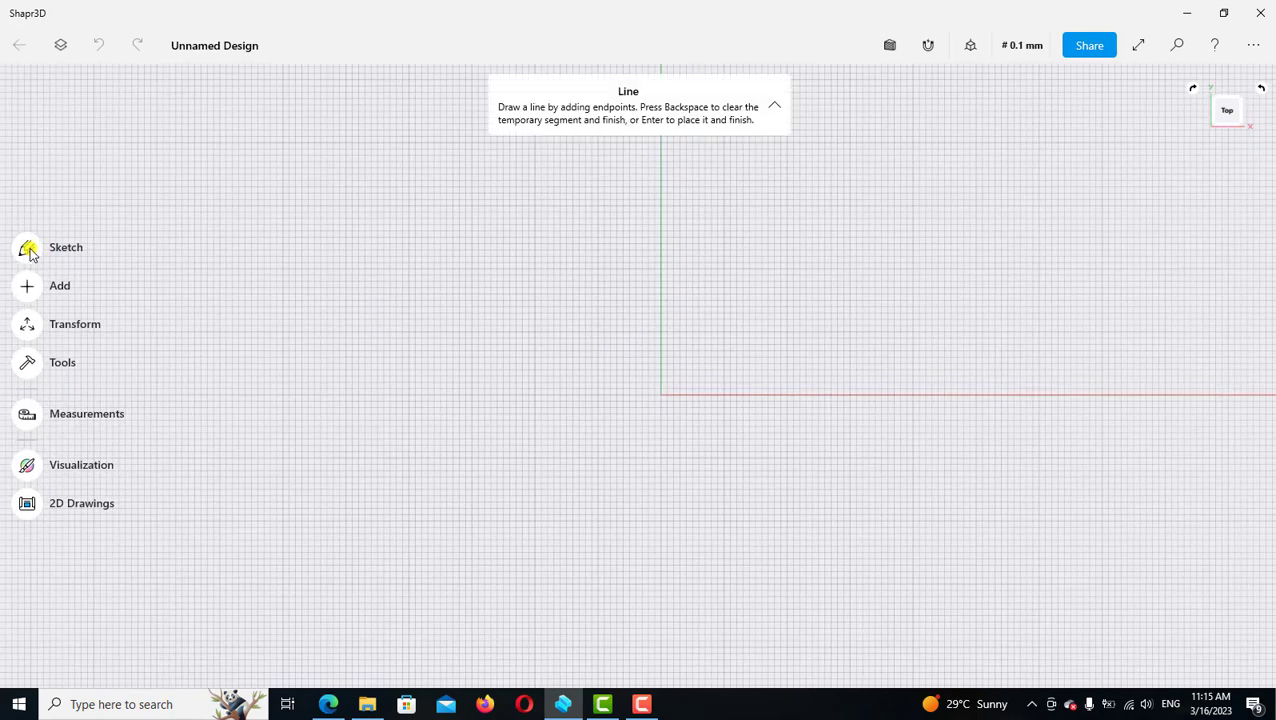
pyautogui.click(87, 343)
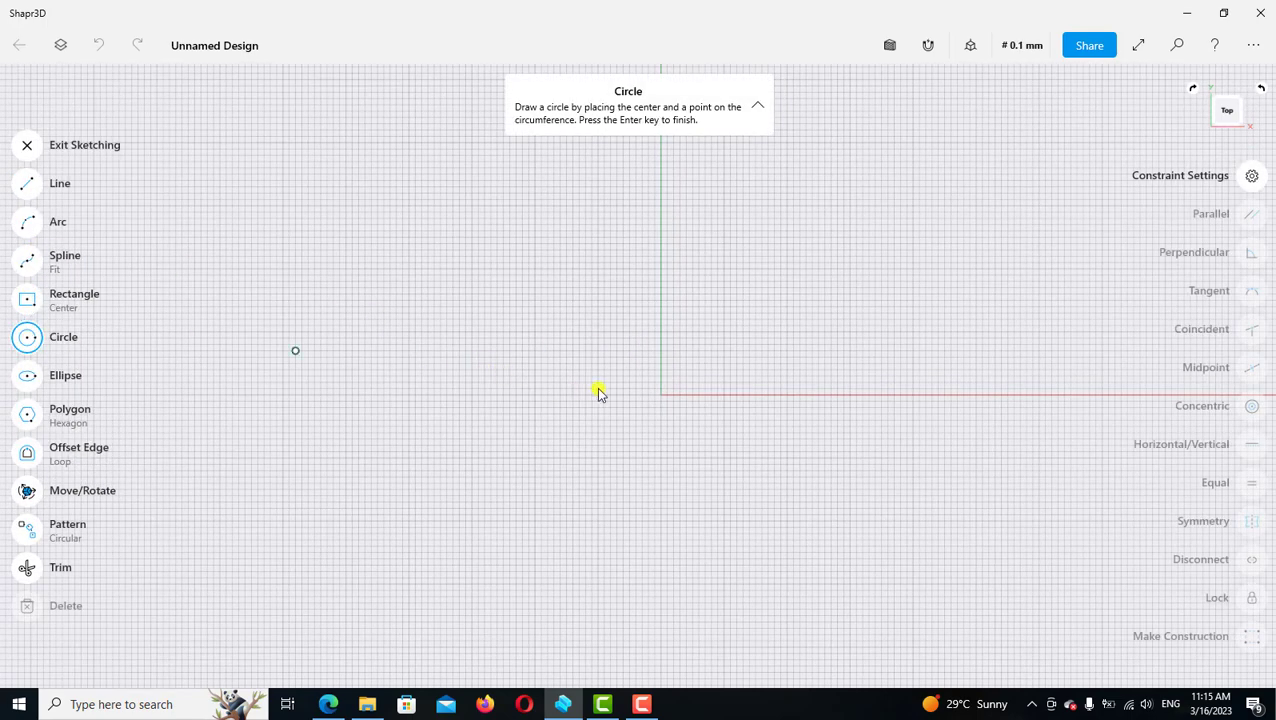
pyautogui.click(660, 394)
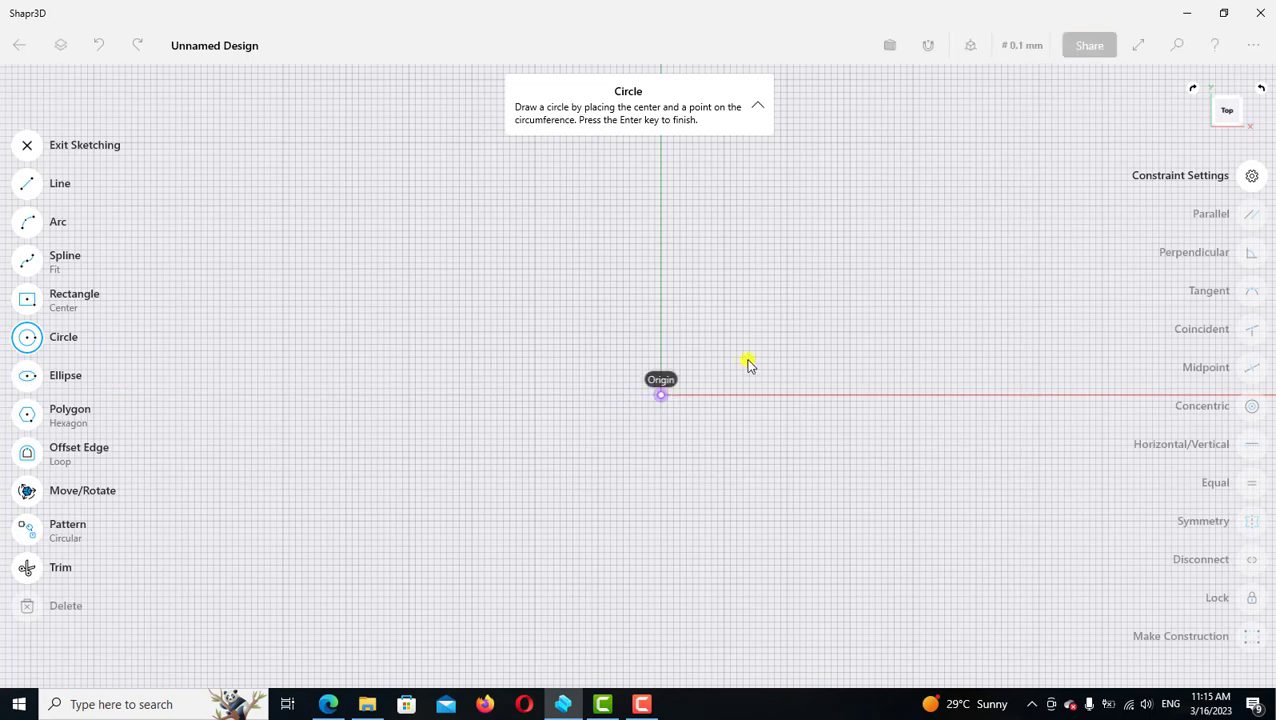
pyautogui.click(756, 361)
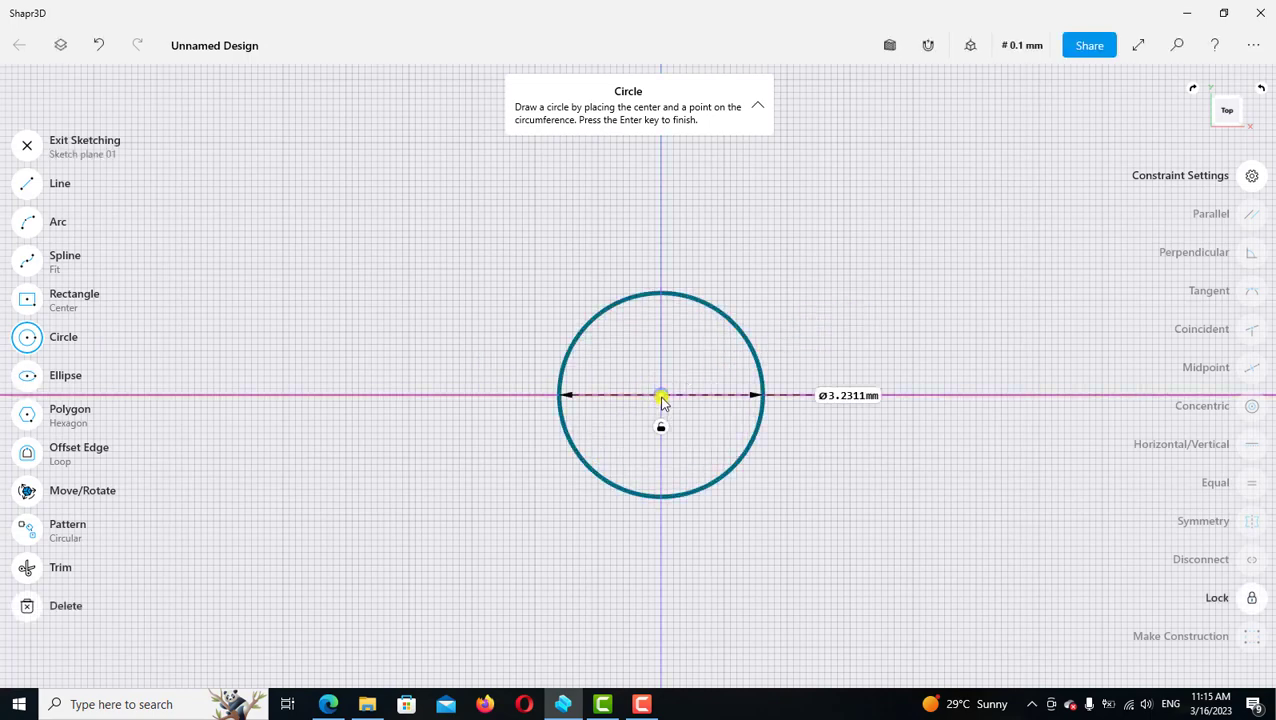
pyautogui.click(695, 385)
pyautogui.click(712, 370)
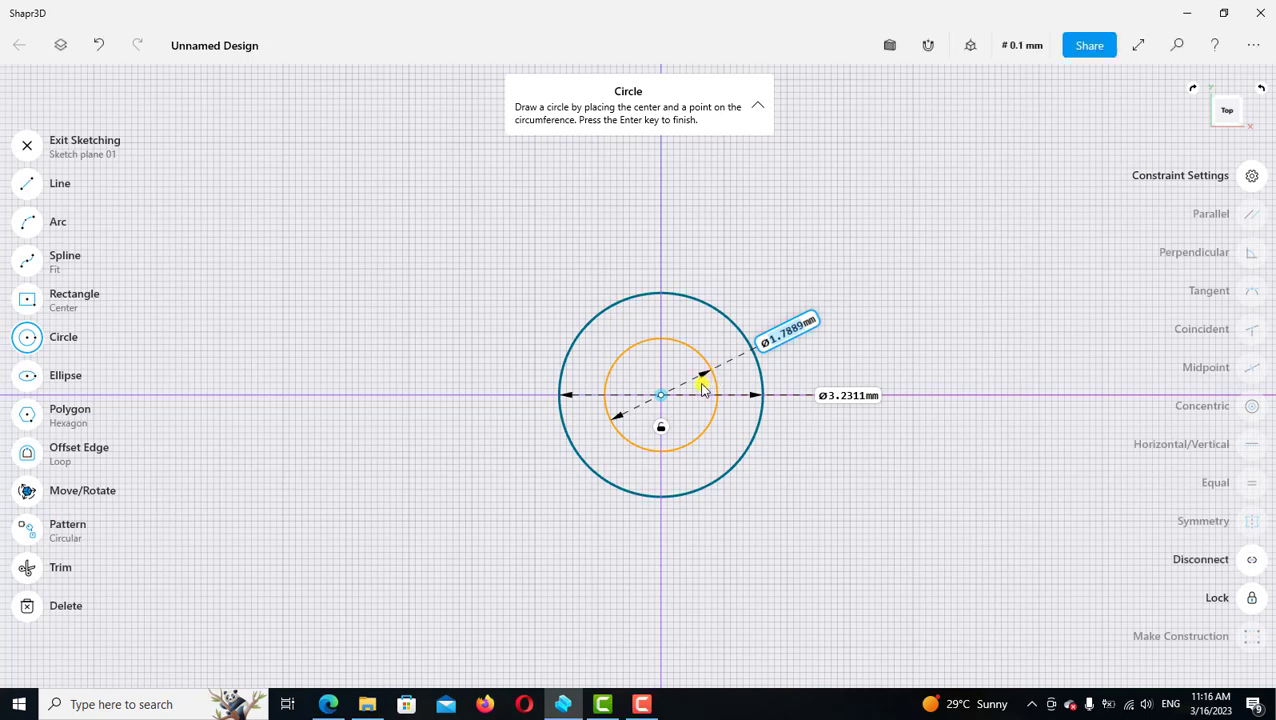
pyautogui.scroll(-2, 400, 425)
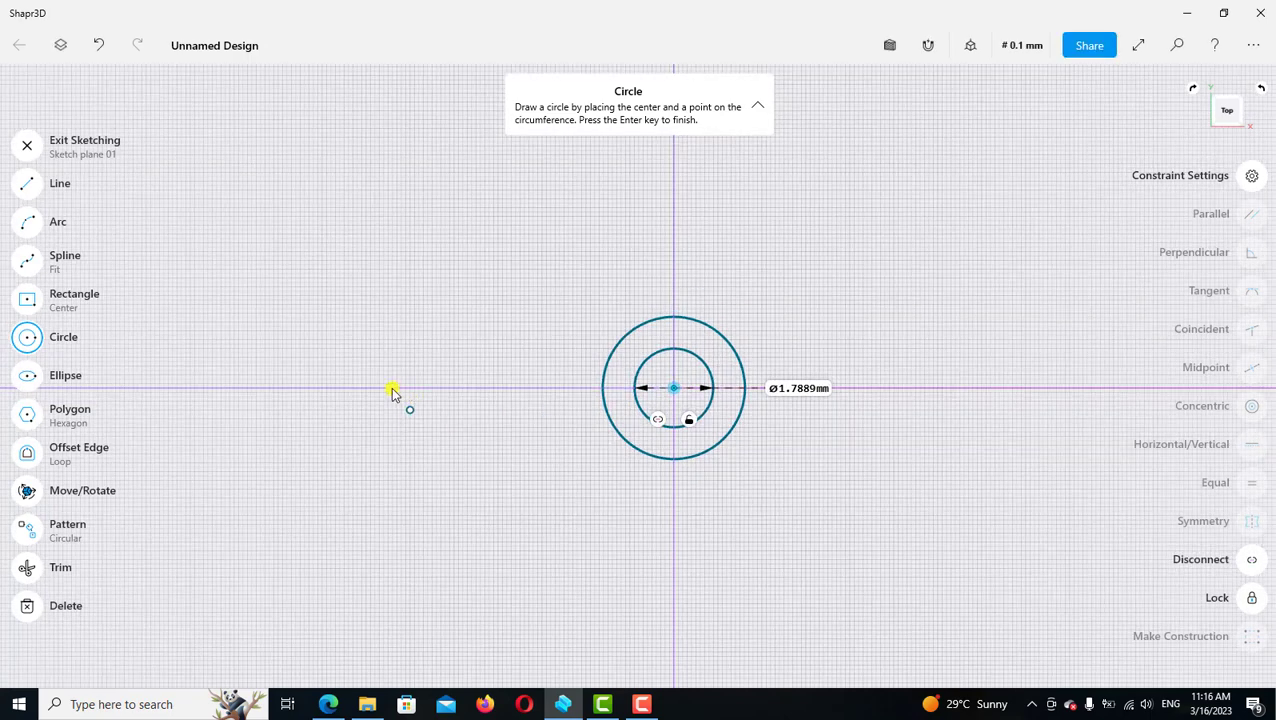
# Draw a second pair of concentric circles to the left of the origin
pyautogui.click(392, 388)
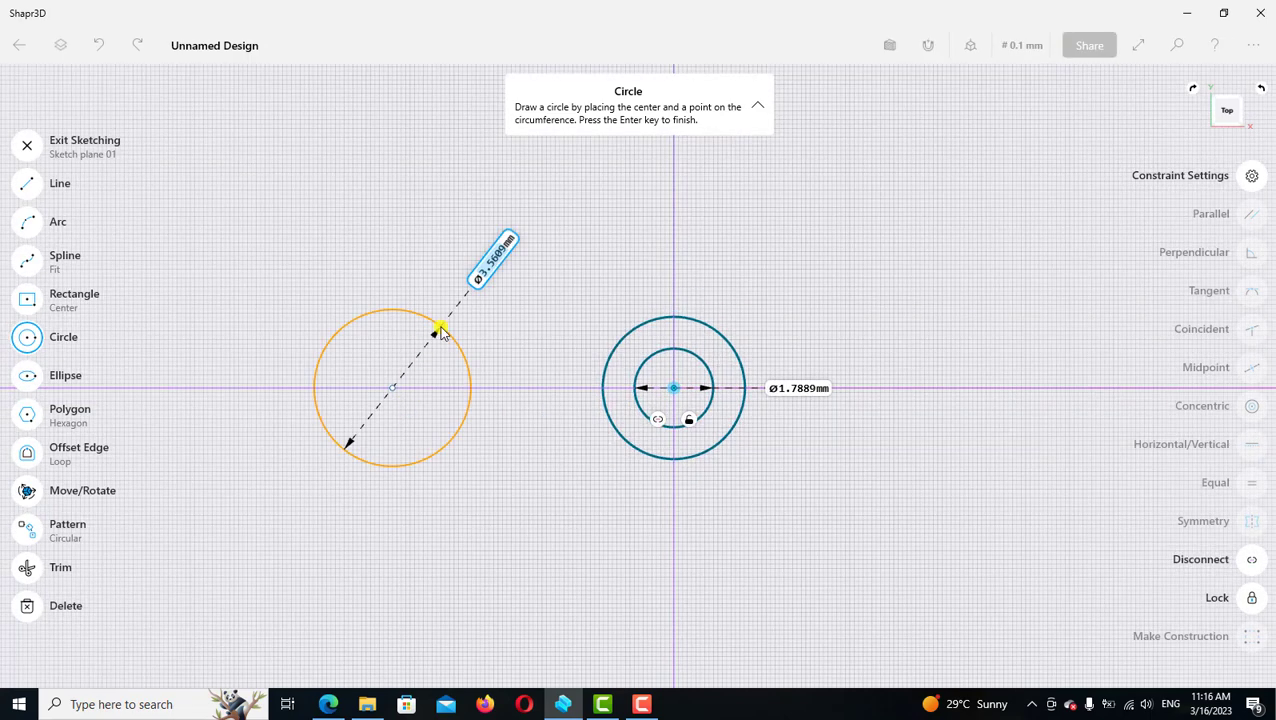
pyautogui.click(433, 343)
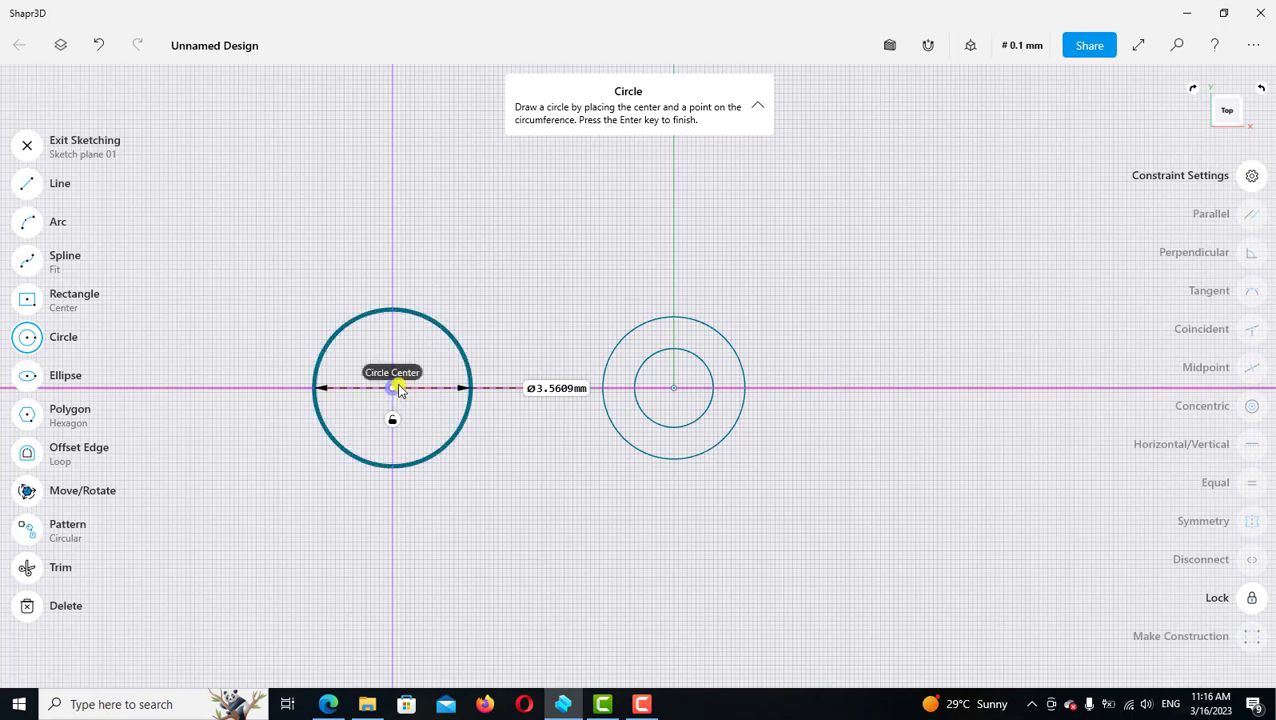
pyautogui.click(423, 374)
pyautogui.click(423, 374)
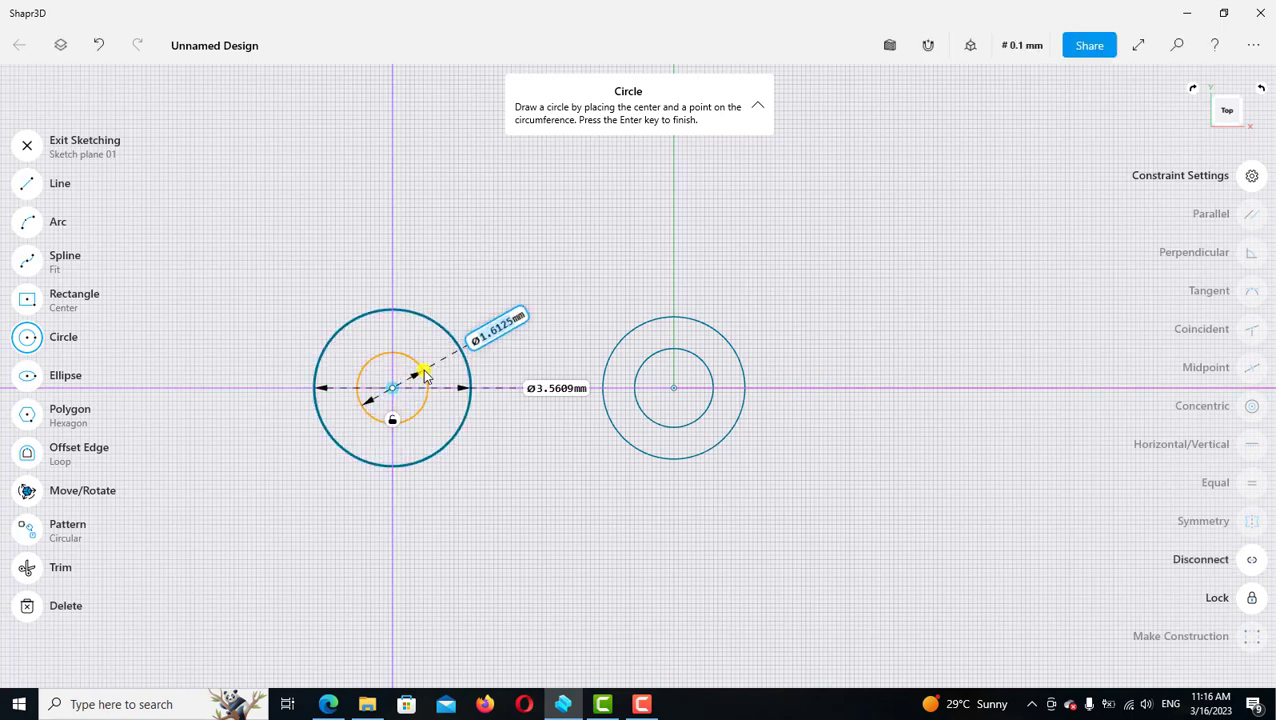
# Join the two circle centres with a 6.4 mm line, then view the Exercise 82 drawing
pyautogui.click(27, 183)
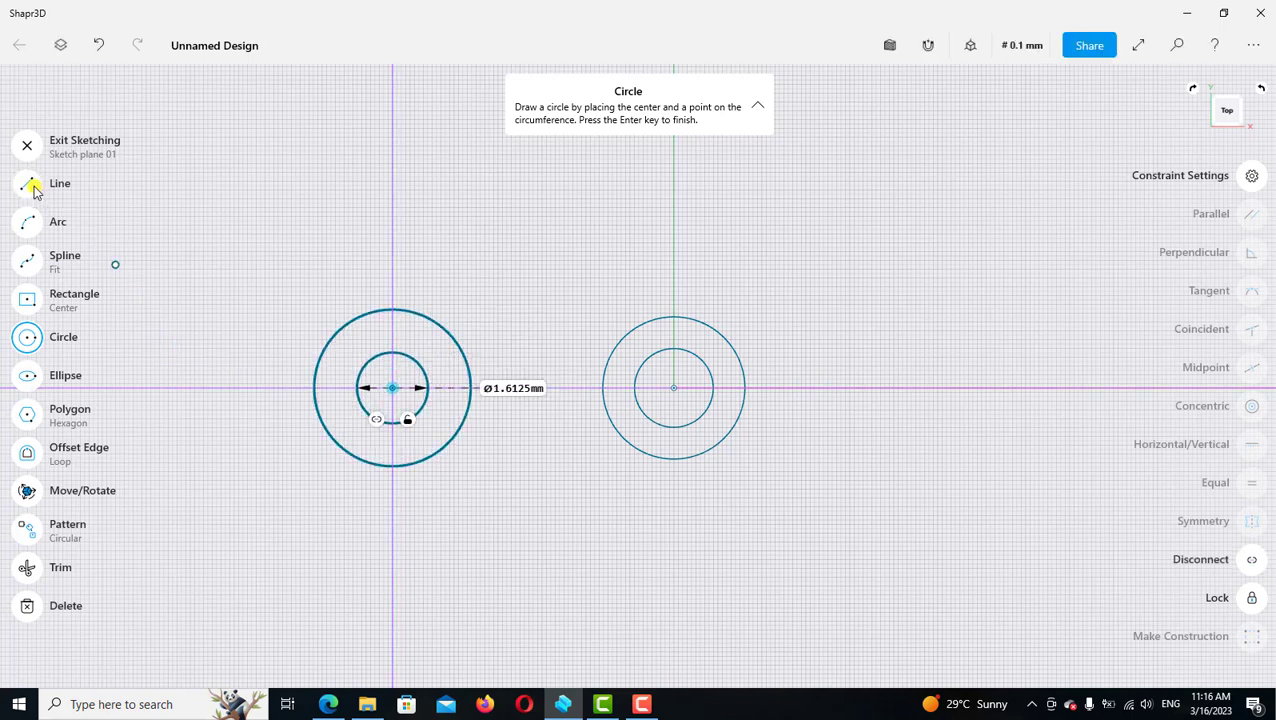
pyautogui.click(673, 388)
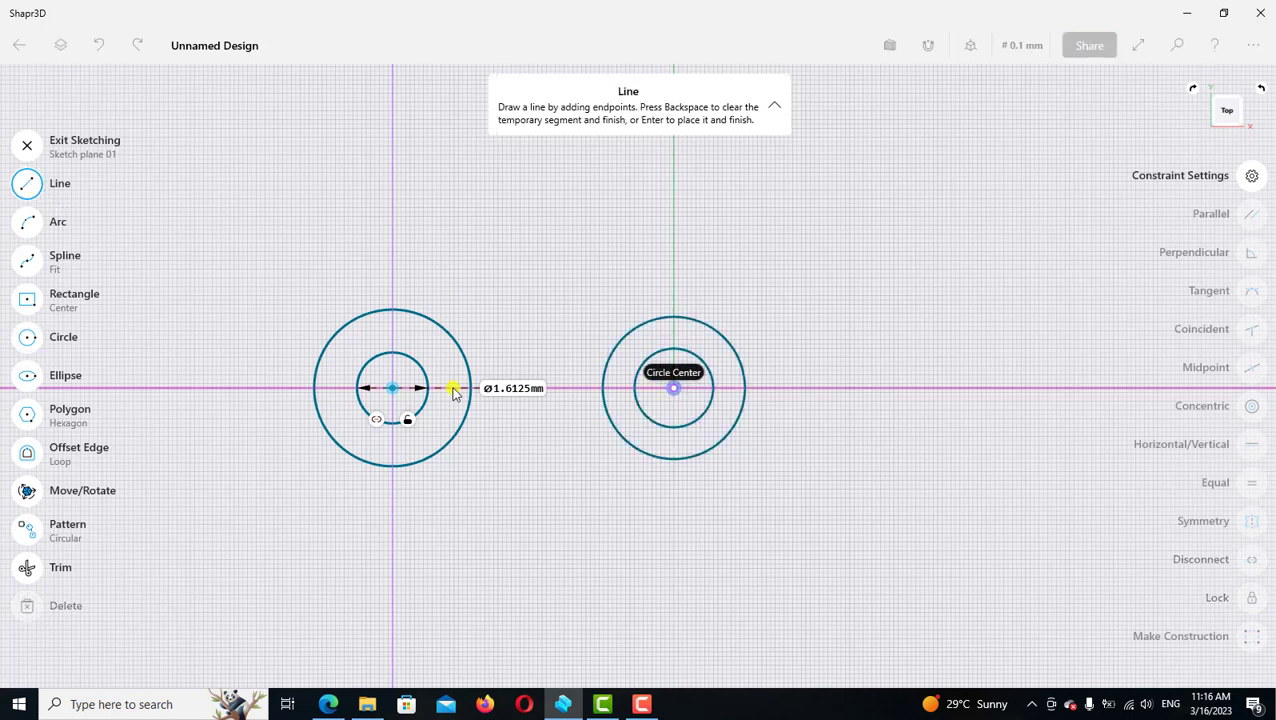
pyautogui.click(394, 391)
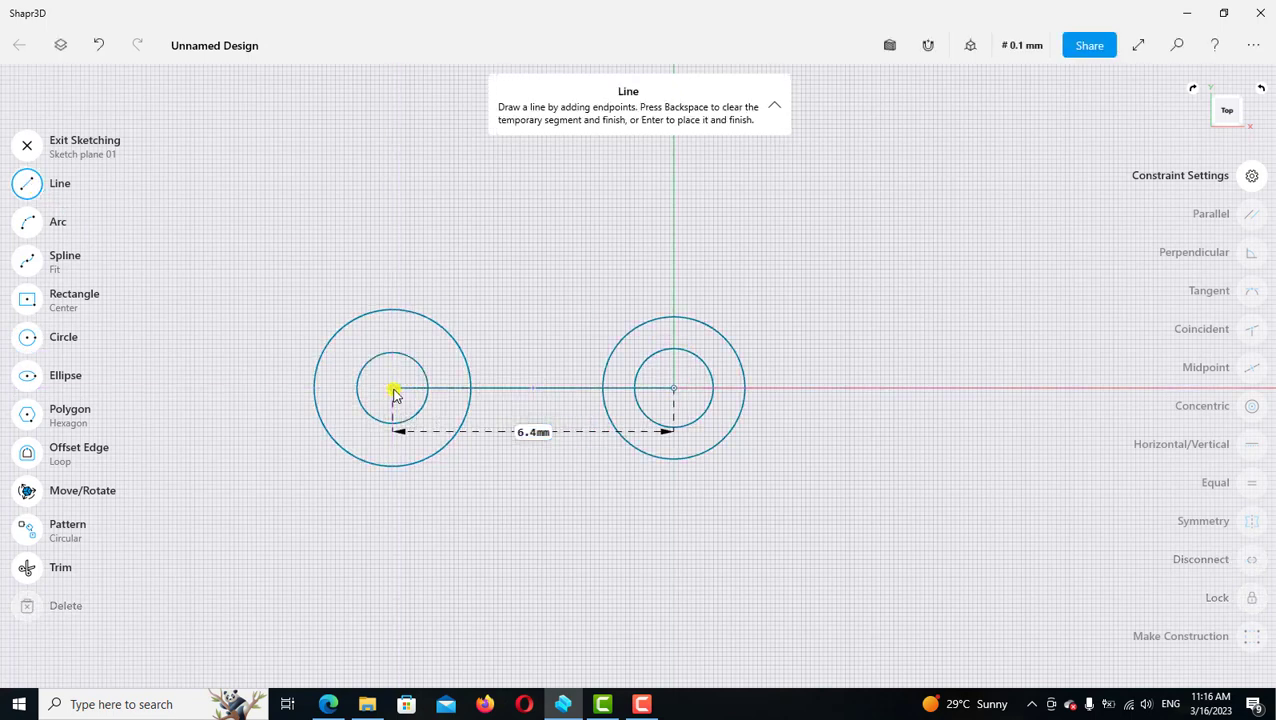
pyautogui.click(27, 183)
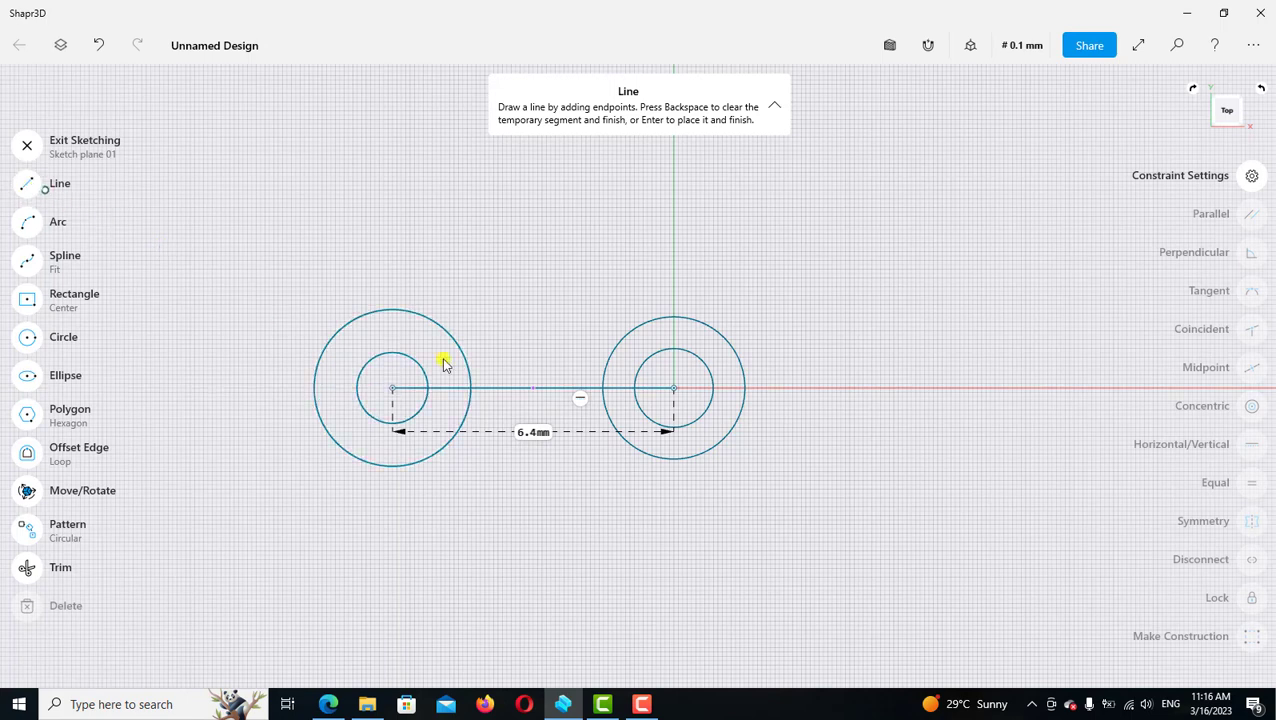
pyautogui.click(674, 390)
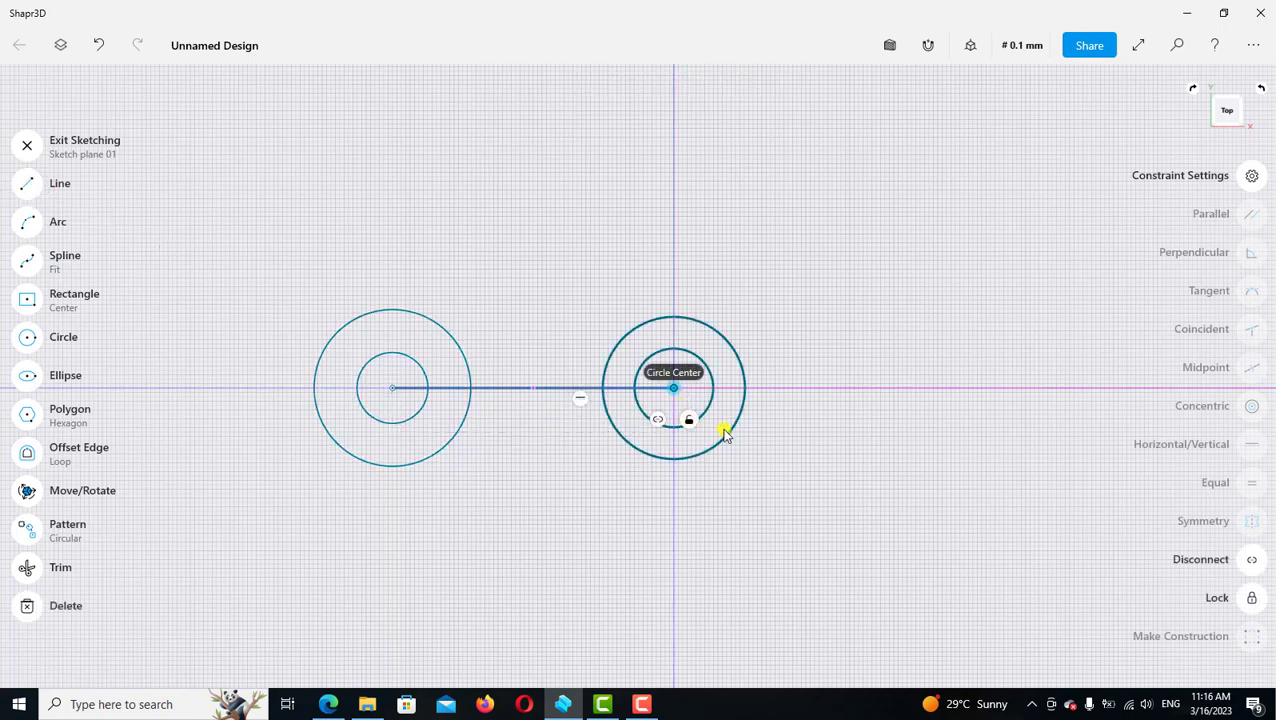
pyautogui.click(805, 462)
pyautogui.scroll(-4, 810, 470)
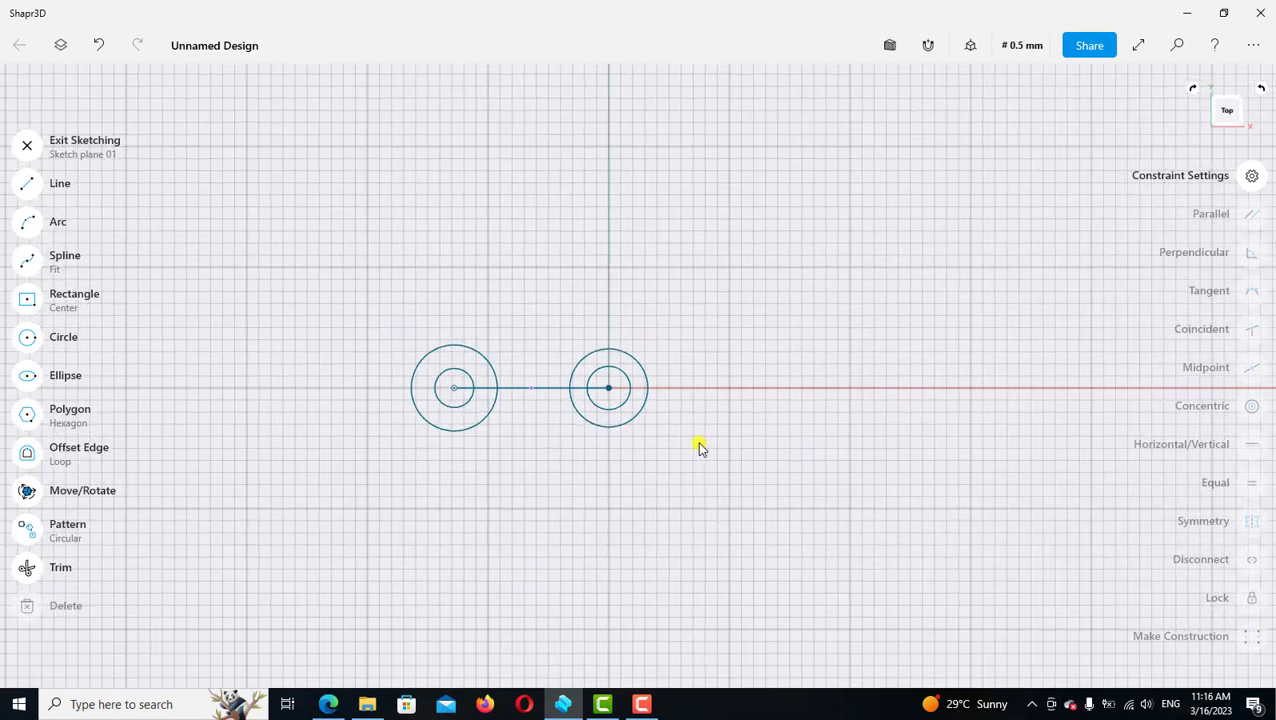
pyautogui.moveTo(699, 447); pyautogui.dragTo(800, 457, button='middle')
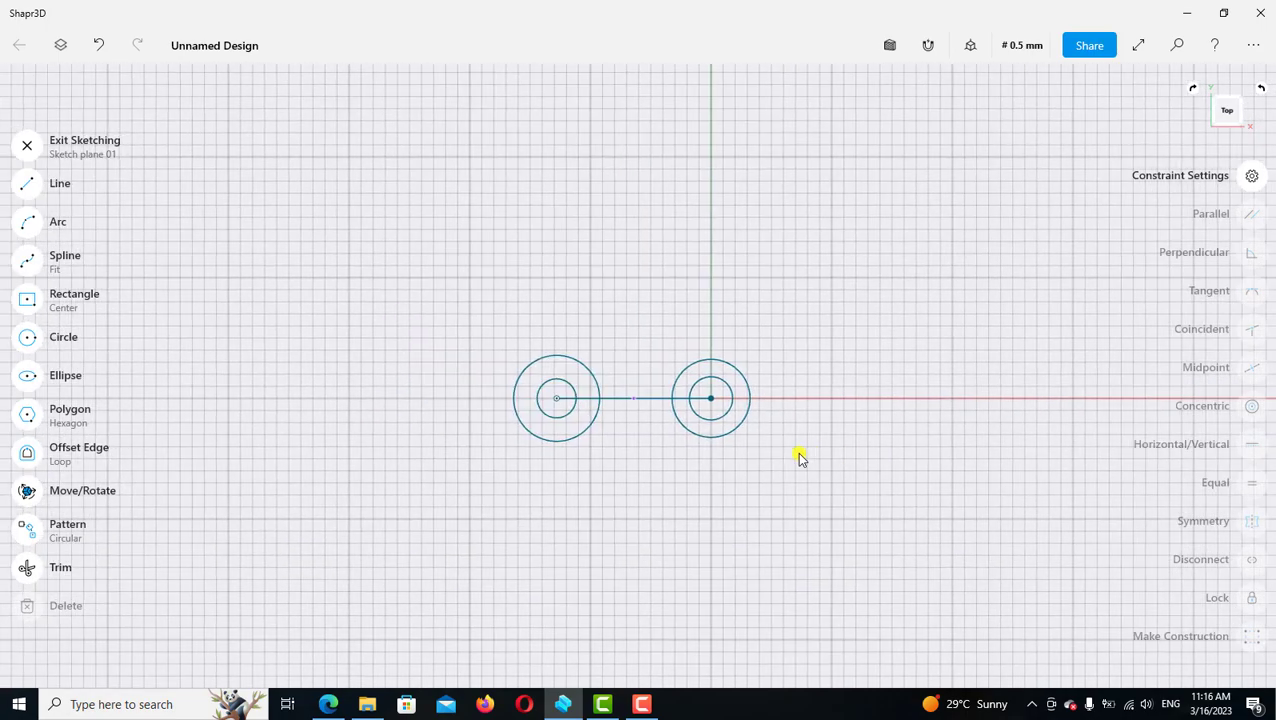
pyautogui.click(328, 702)
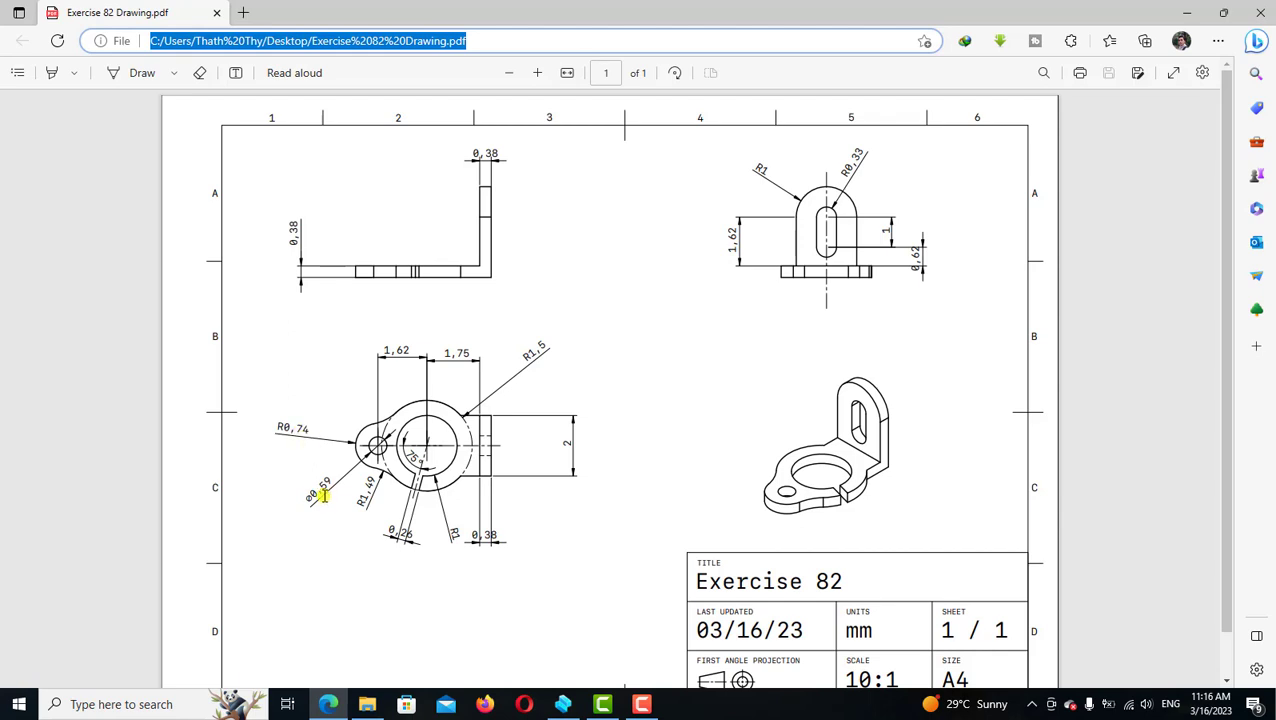
# Back in Shapr3D, set the small inner left circle's diameter to 0.59 mm
pyautogui.click(563, 704)
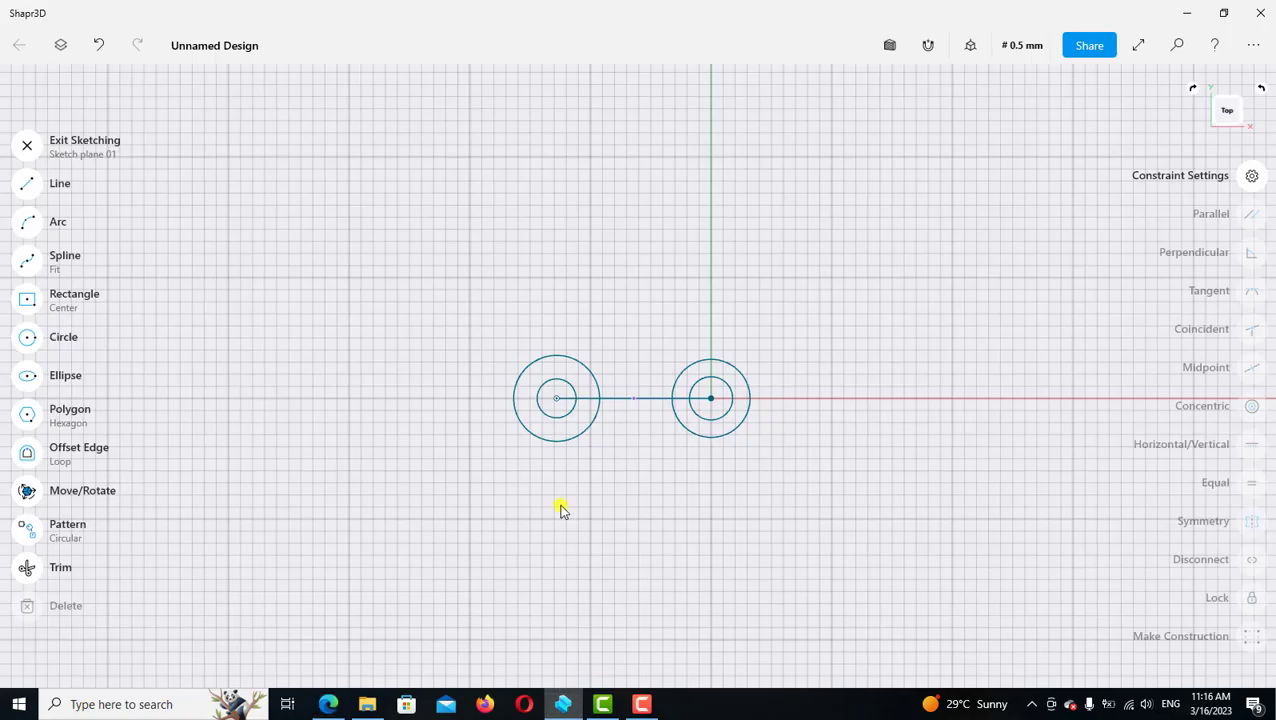
pyautogui.scroll(2, 563, 397)
pyautogui.click(571, 386)
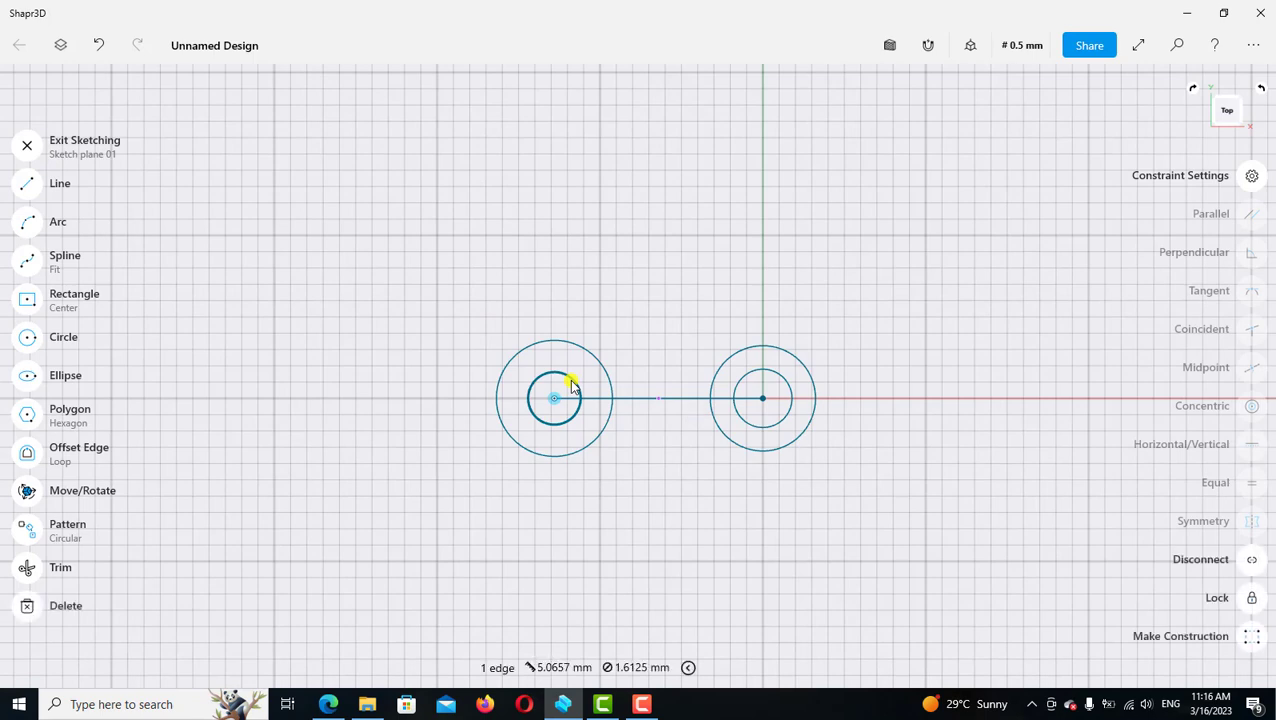
pyautogui.click(666, 400)
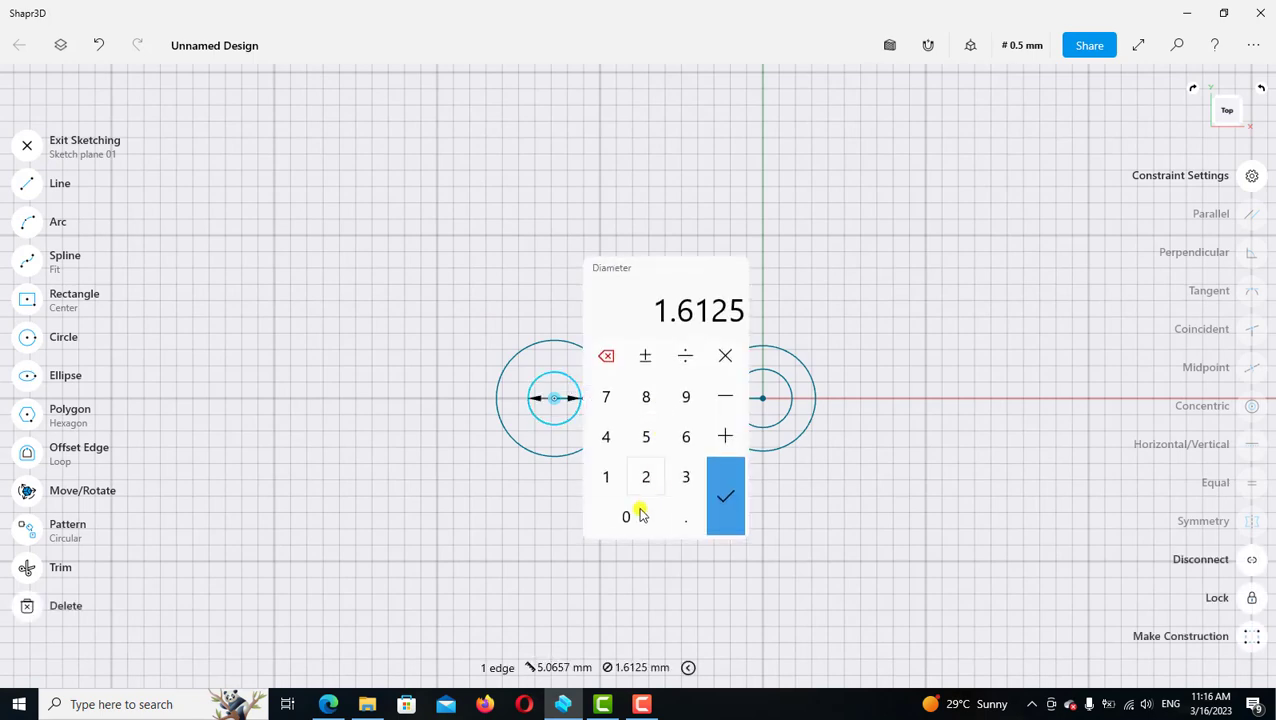
pyautogui.click(640, 514)
pyautogui.click(678, 516)
pyautogui.click(646, 437)
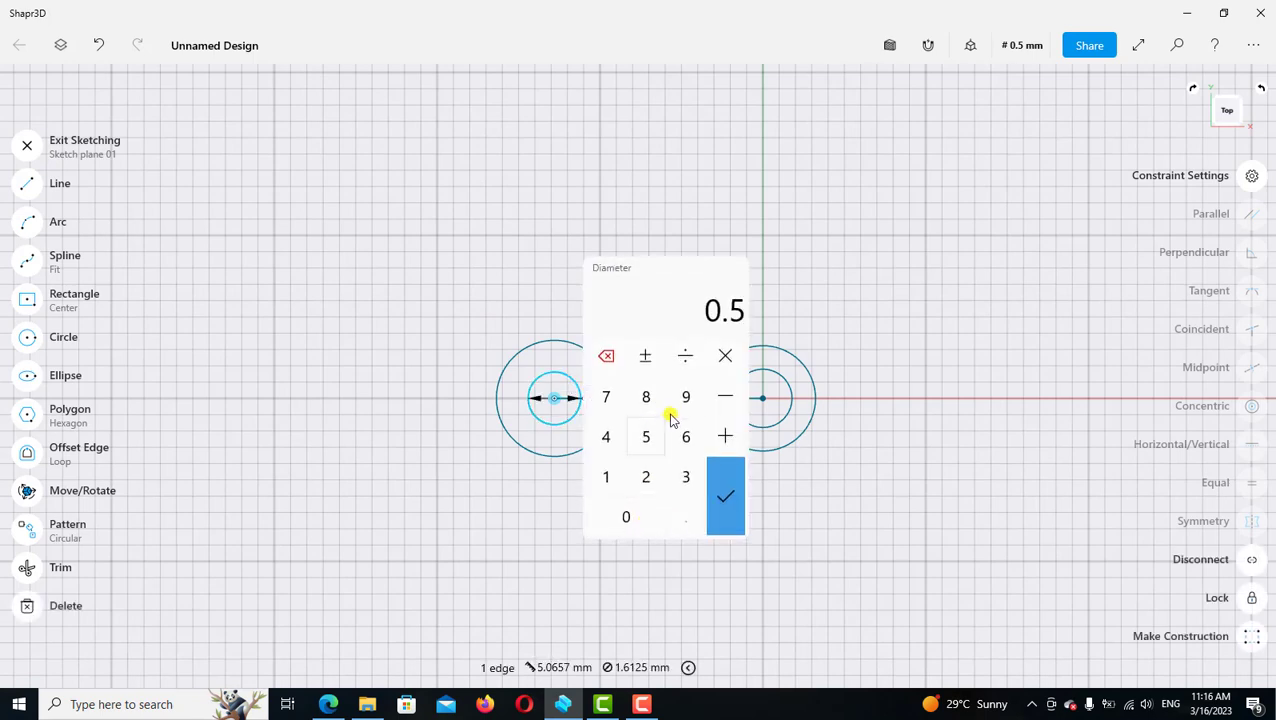
pyautogui.click(683, 400)
pyautogui.click(725, 495)
# Set the large left circle's diameter to 0.74×2 = 1.48 mm, then recheck the drawing
pyautogui.scroll(2, 584, 343)
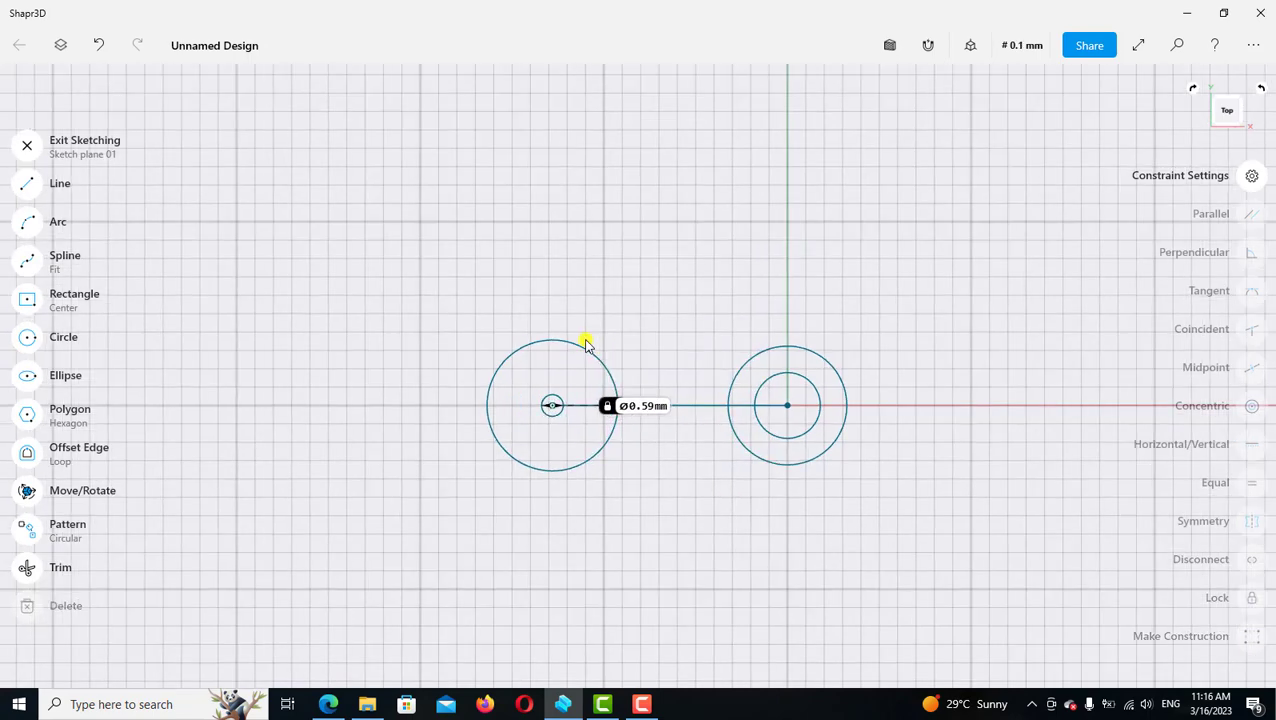
pyautogui.click(588, 352)
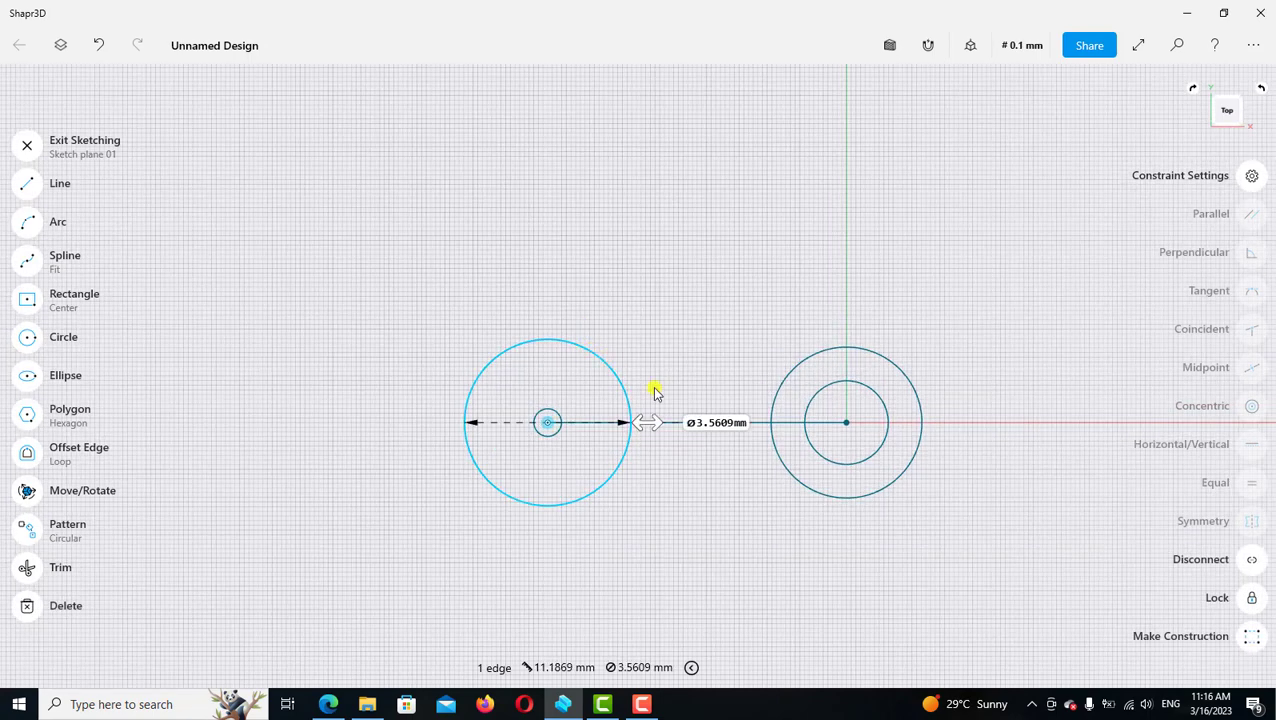
pyautogui.click(700, 424)
pyautogui.click(680, 542)
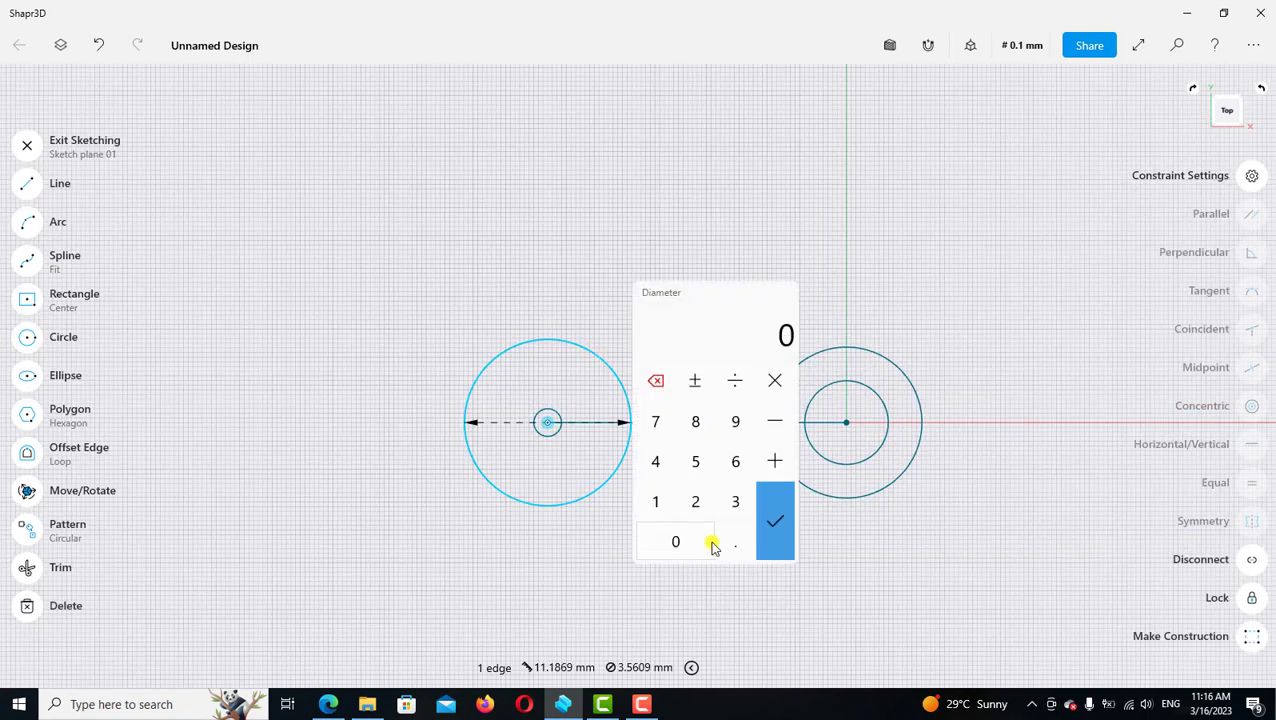
pyautogui.click(733, 546)
pyautogui.click(656, 423)
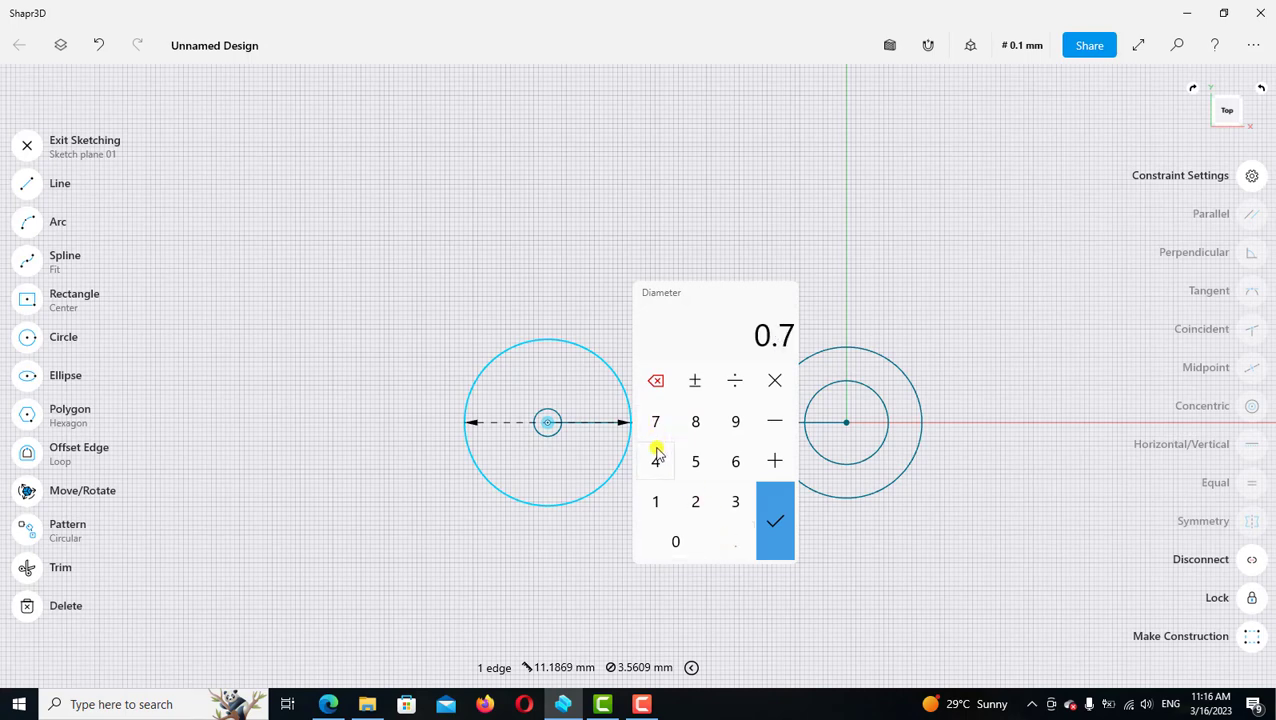
pyautogui.click(656, 461)
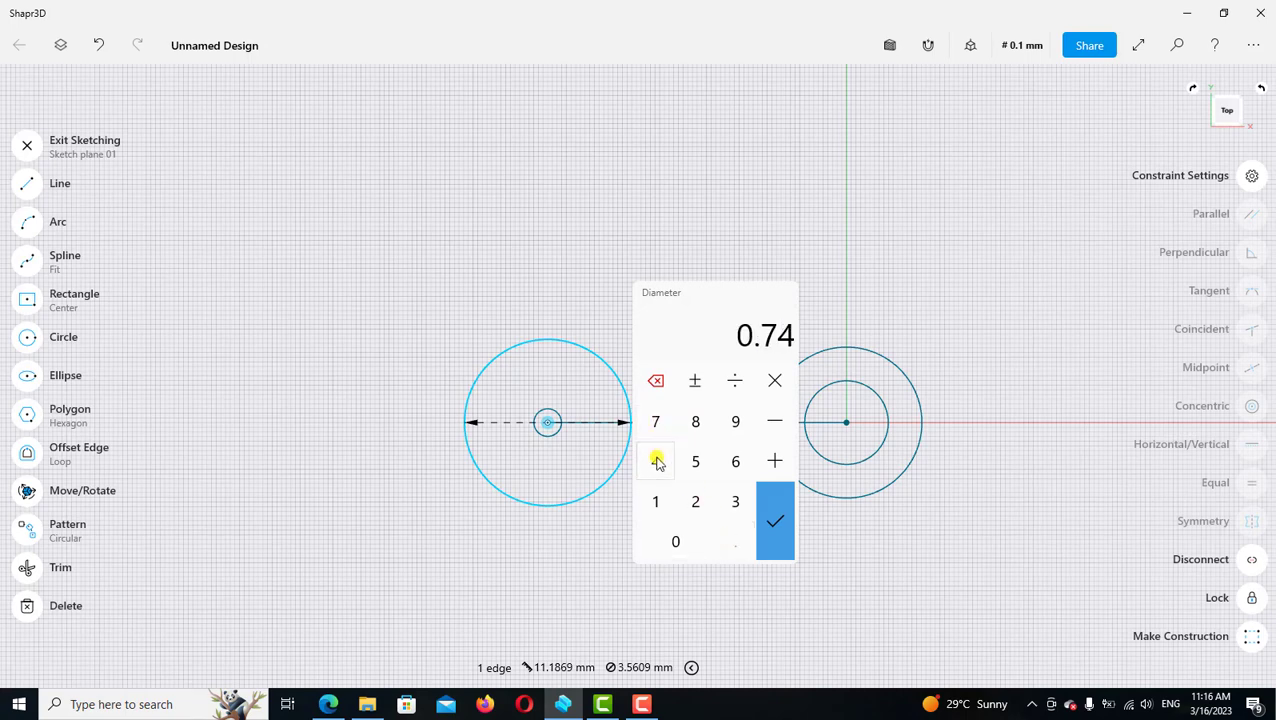
pyautogui.click(775, 380)
pyautogui.click(706, 503)
pyautogui.click(775, 520)
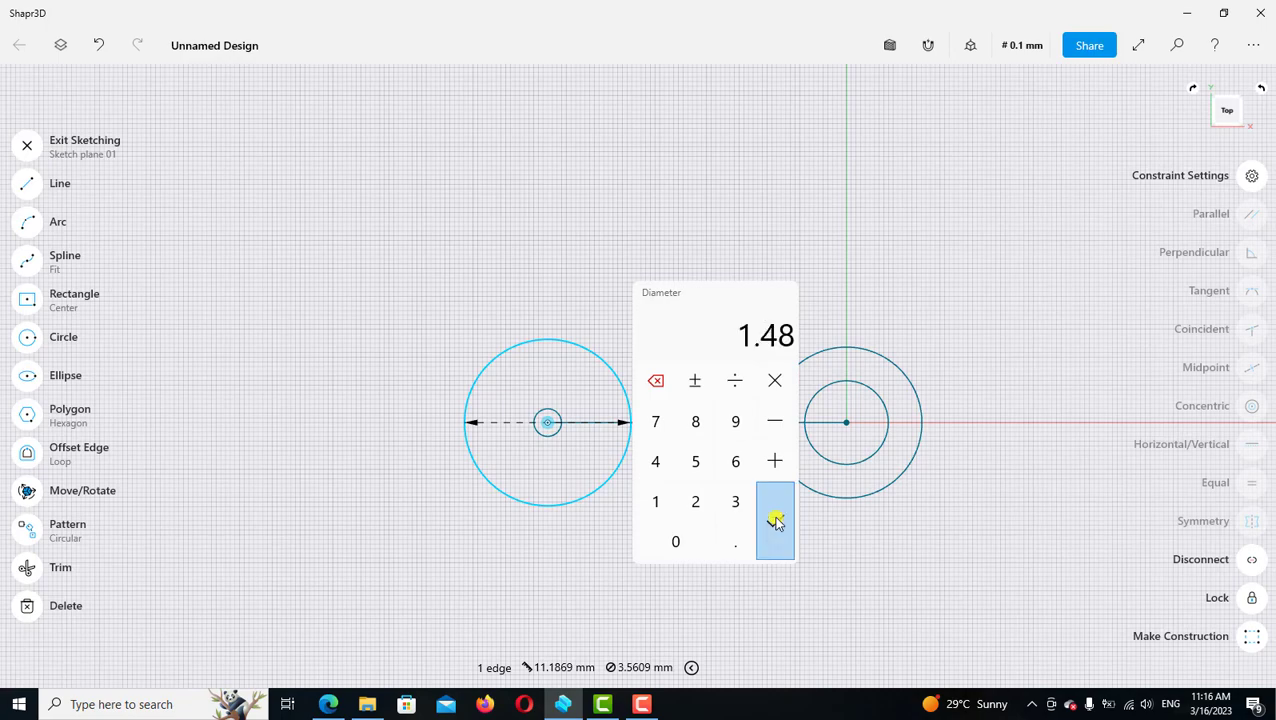
pyautogui.scroll(2, 612, 420)
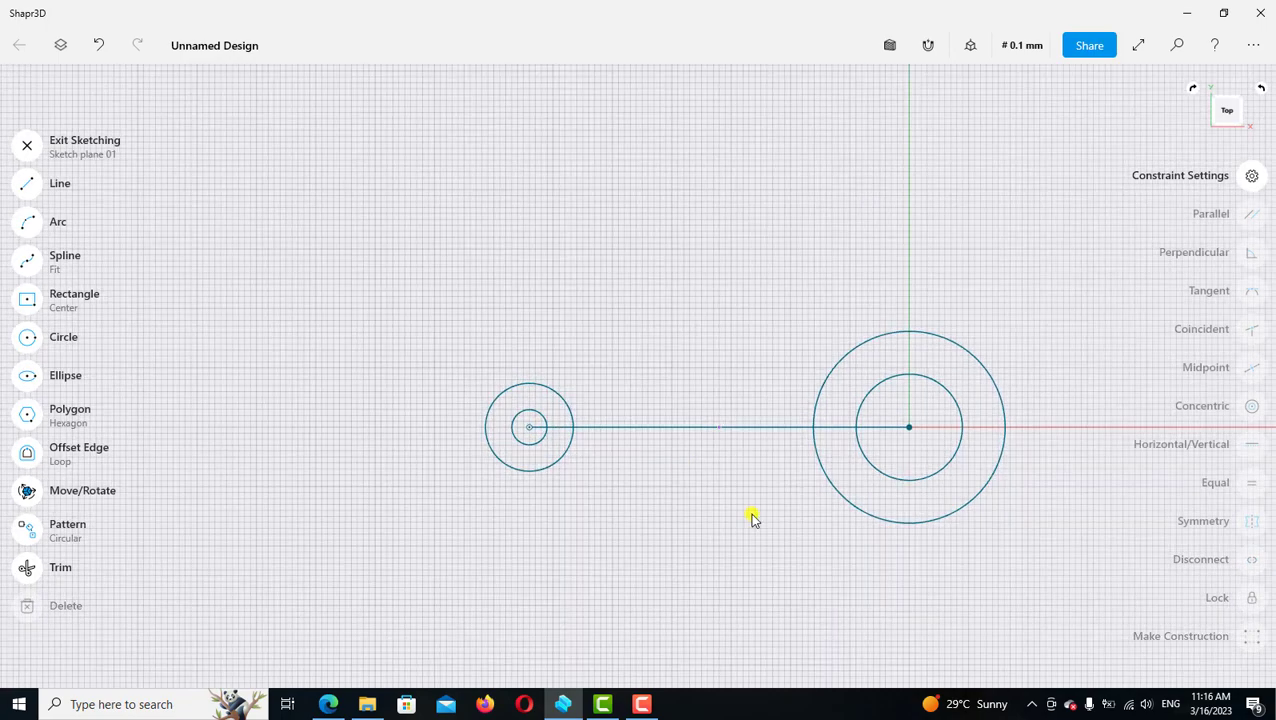
pyautogui.hscroll(3, 669, 478)
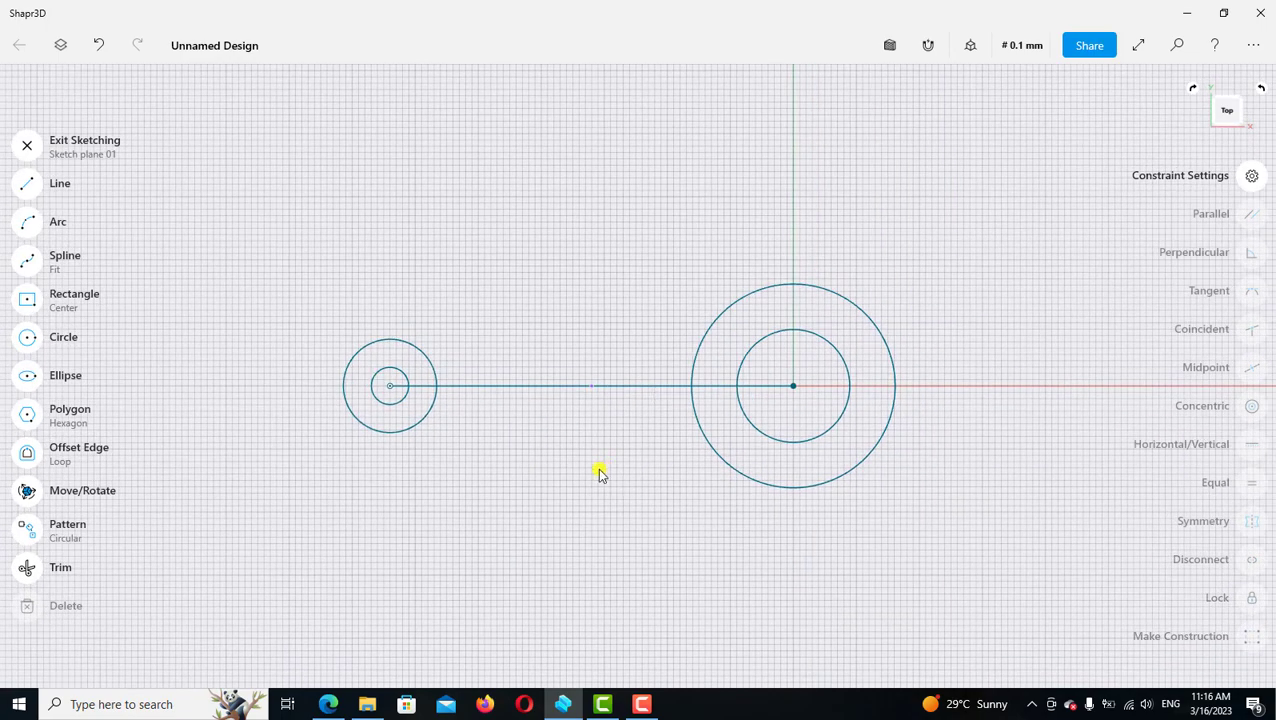
pyautogui.click(328, 704)
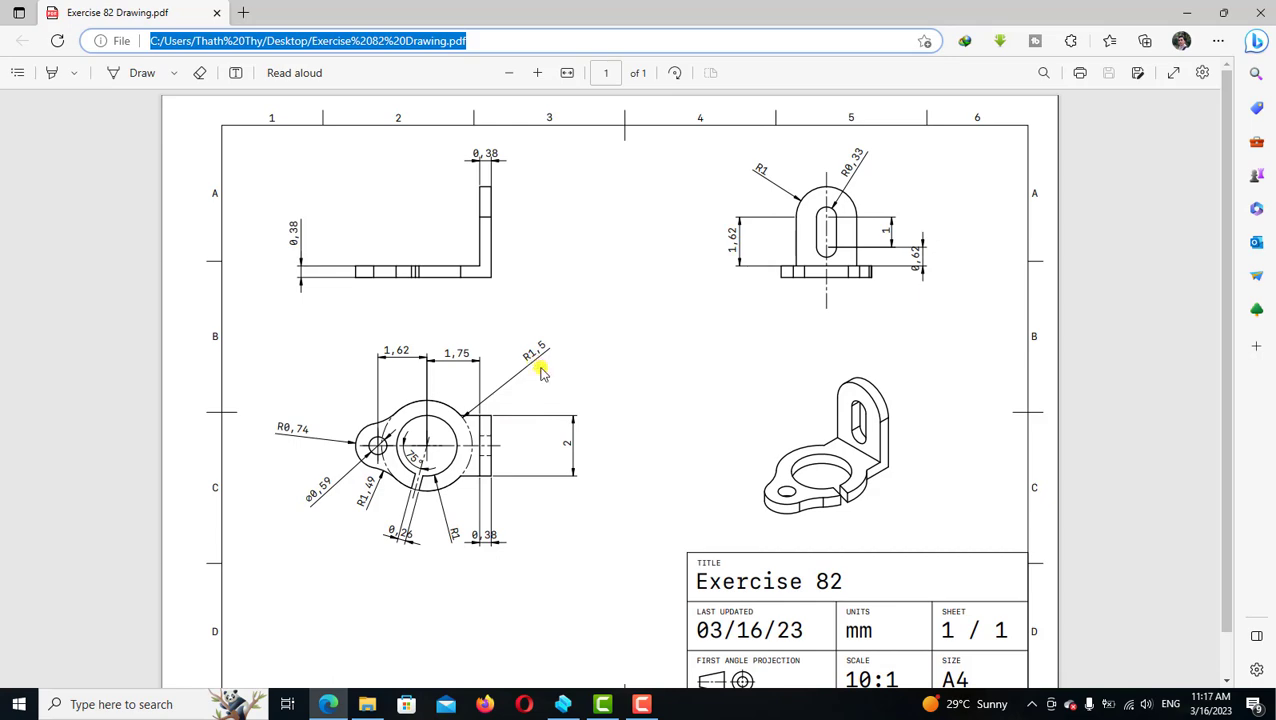
# Set the large ring's inner circle diameter to 2 mm
pyautogui.click(563, 704)
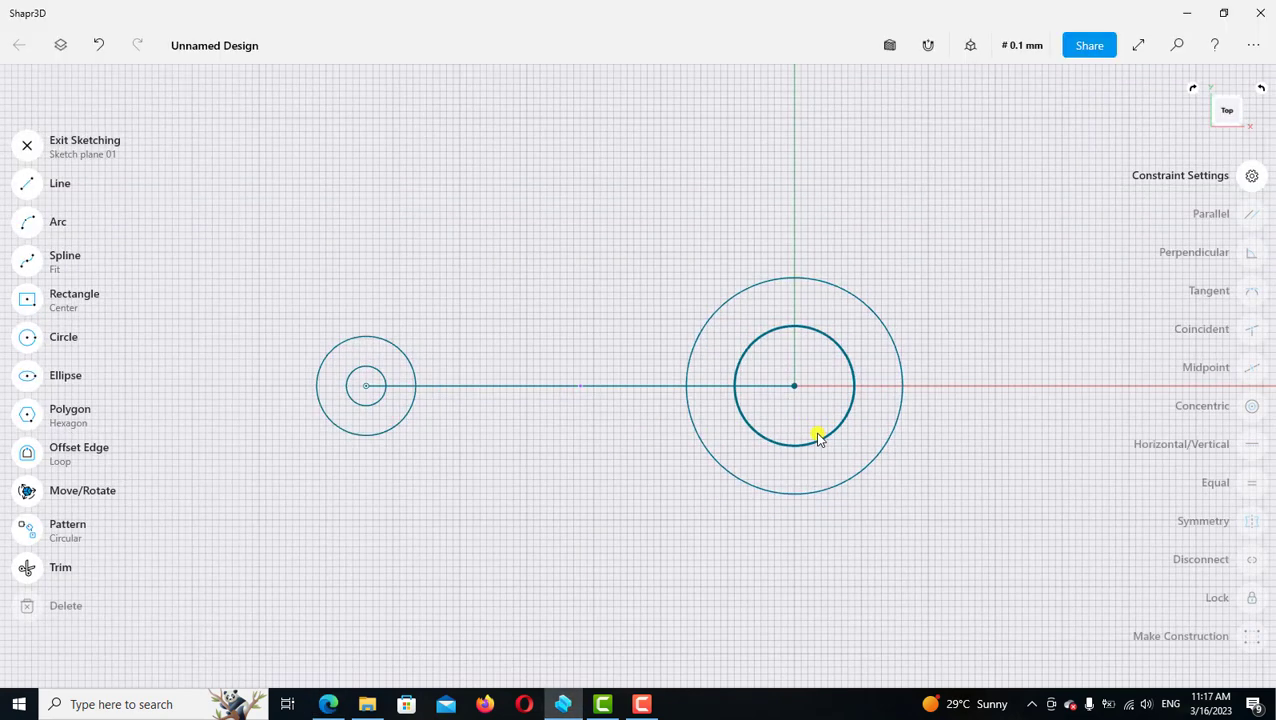
pyautogui.click(820, 440)
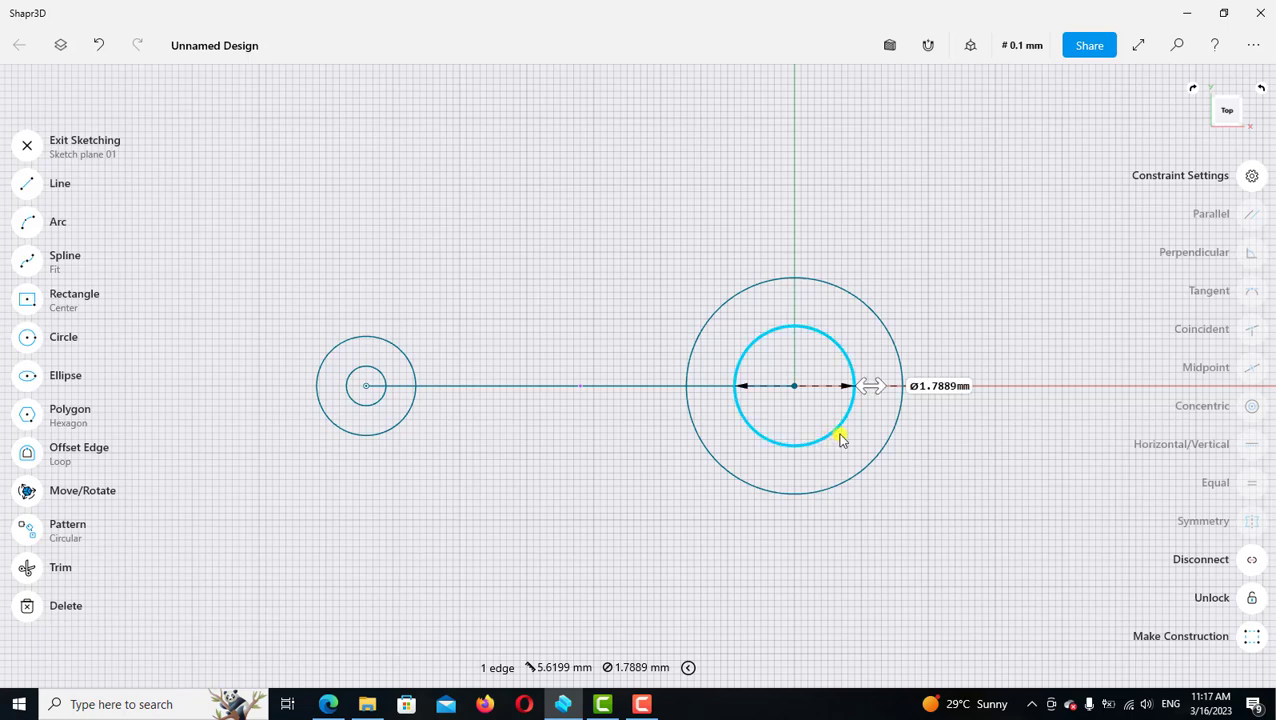
pyautogui.click(938, 387)
pyautogui.click(919, 465)
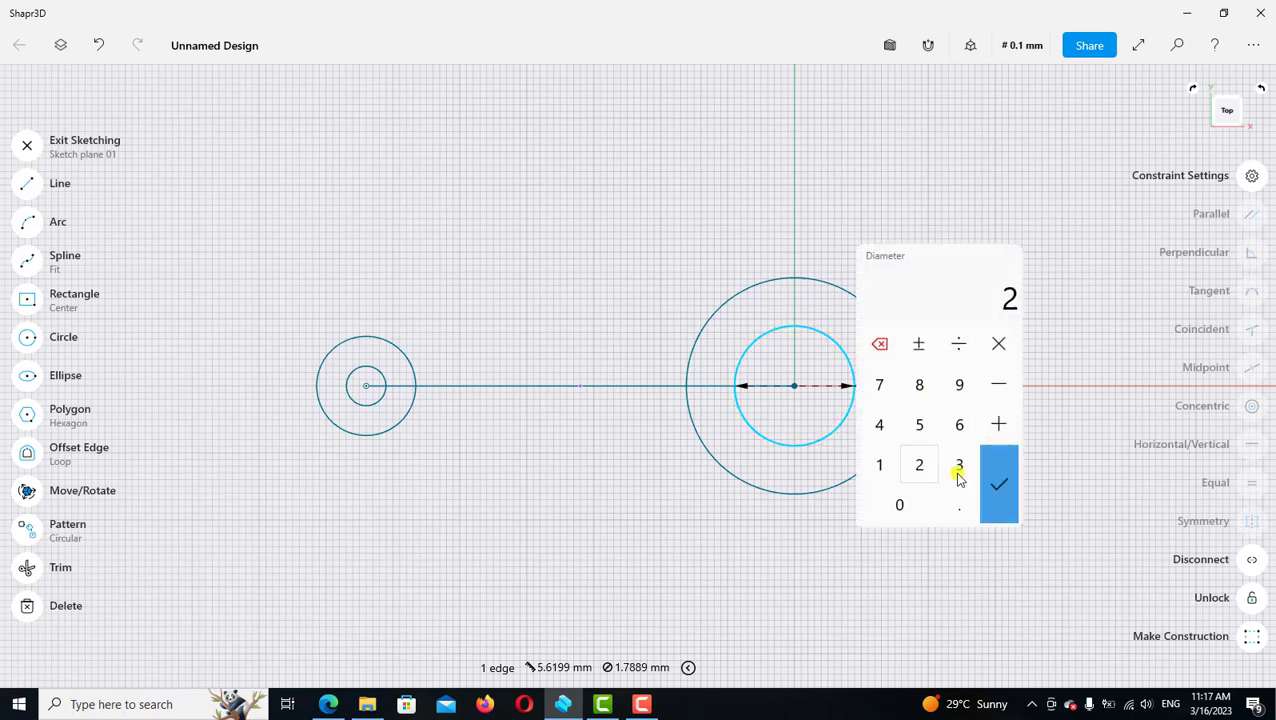
pyautogui.click(996, 488)
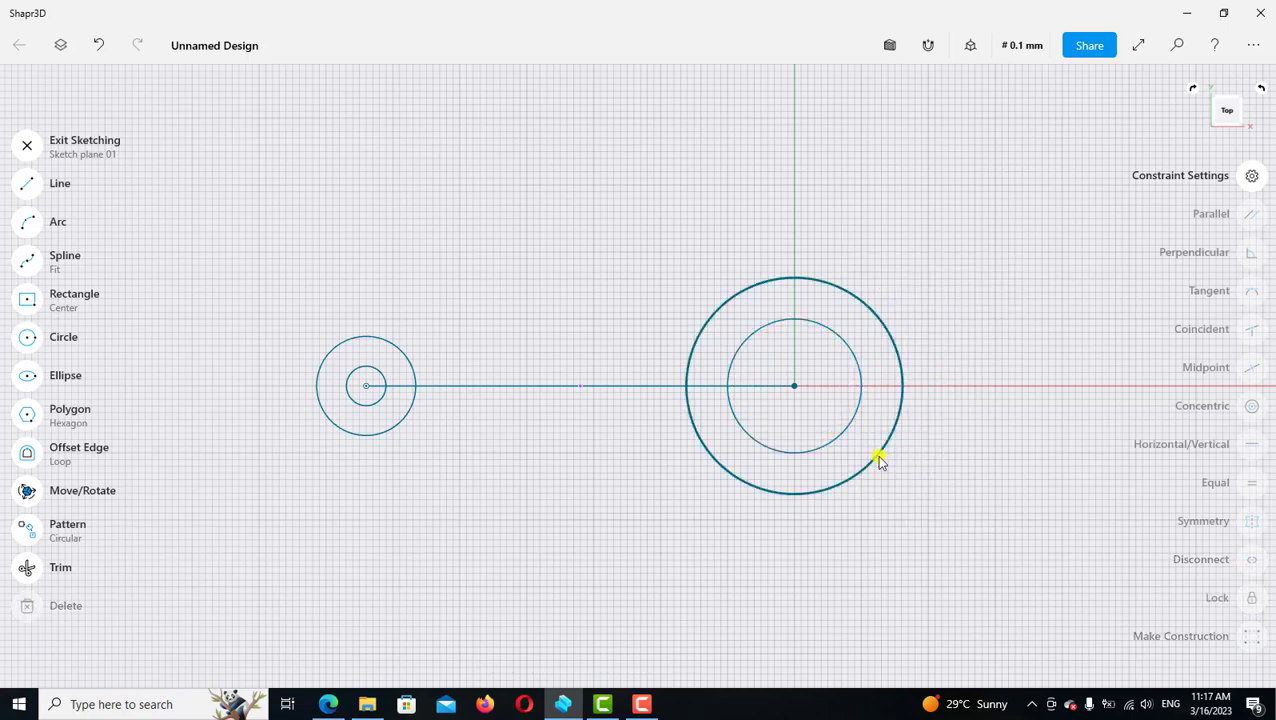
# Set the ring's outer circle diameter to 1.5×2 = 3 mm and compare with the drawing
pyautogui.click(879, 461)
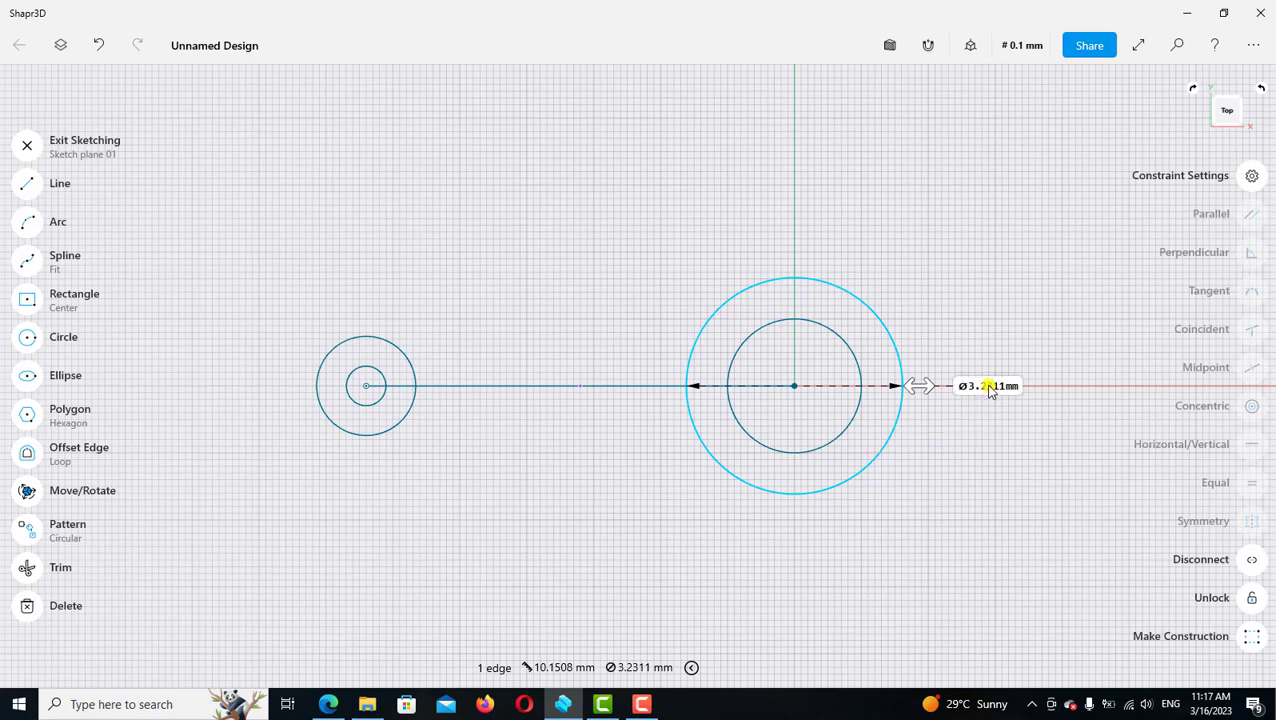
pyautogui.click(990, 393)
pyautogui.click(928, 465)
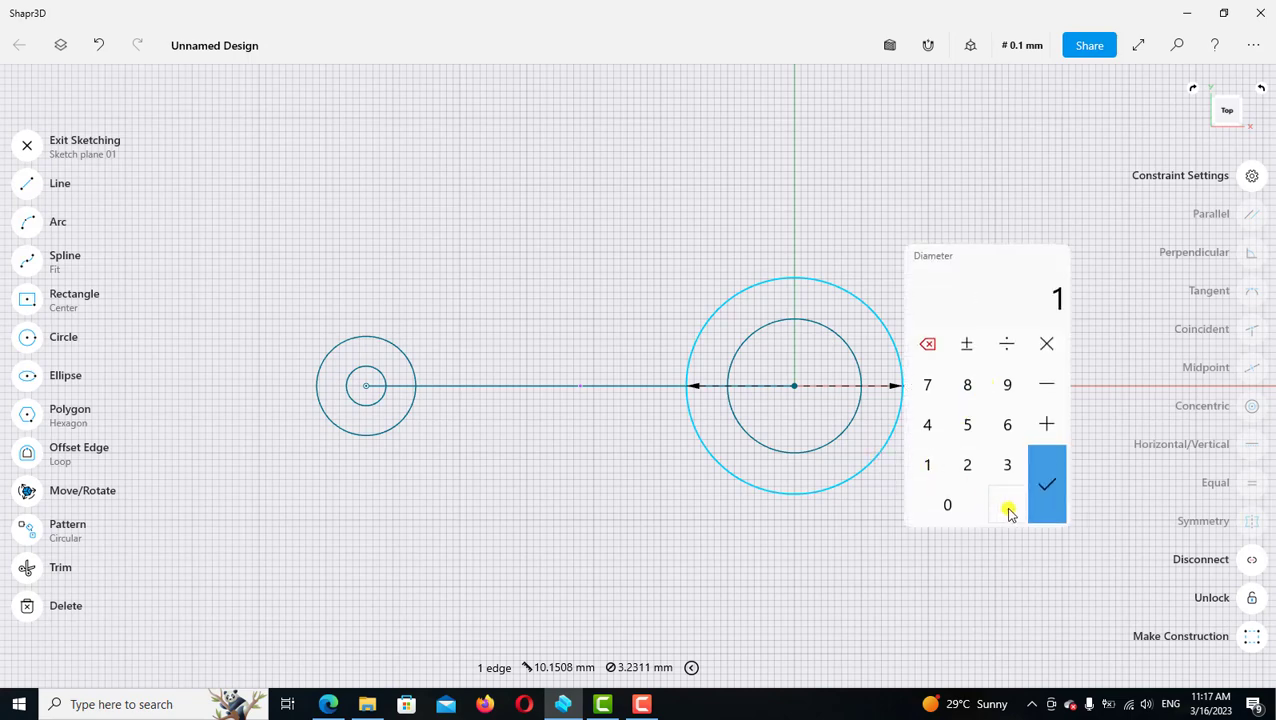
pyautogui.click(1006, 505)
pyautogui.click(968, 425)
pyautogui.click(1045, 350)
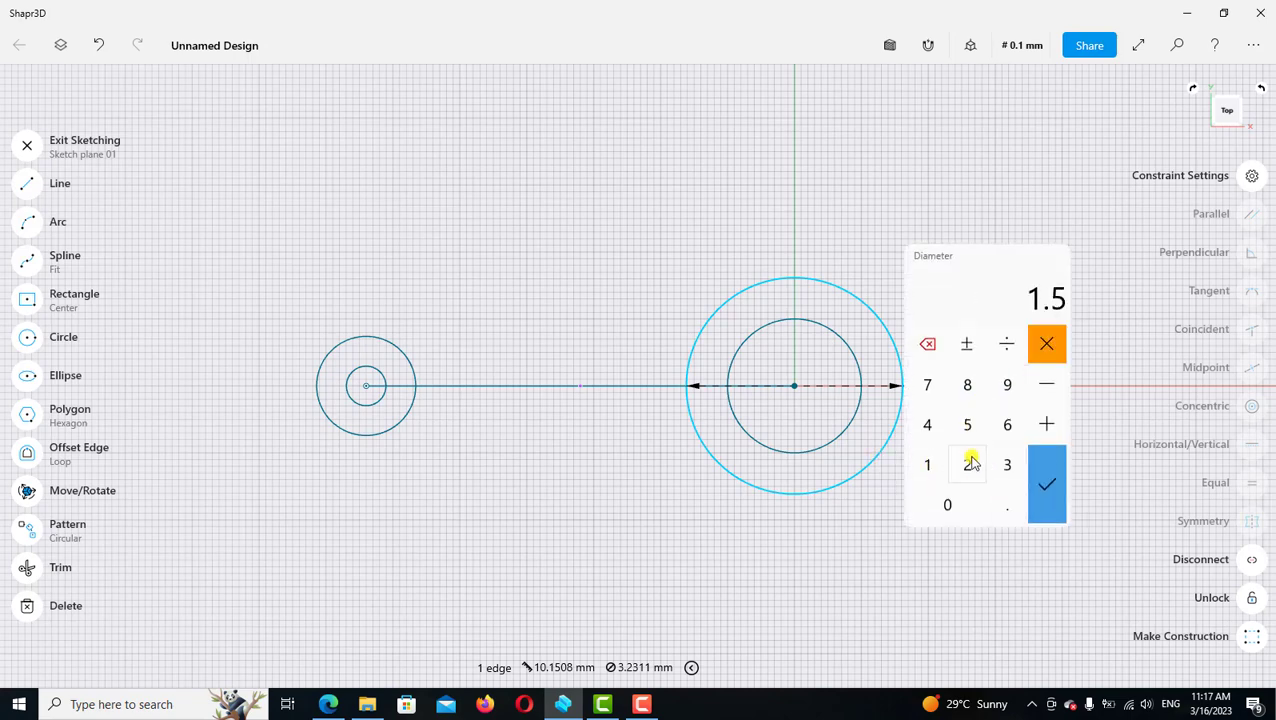
pyautogui.click(967, 465)
pyautogui.click(1047, 484)
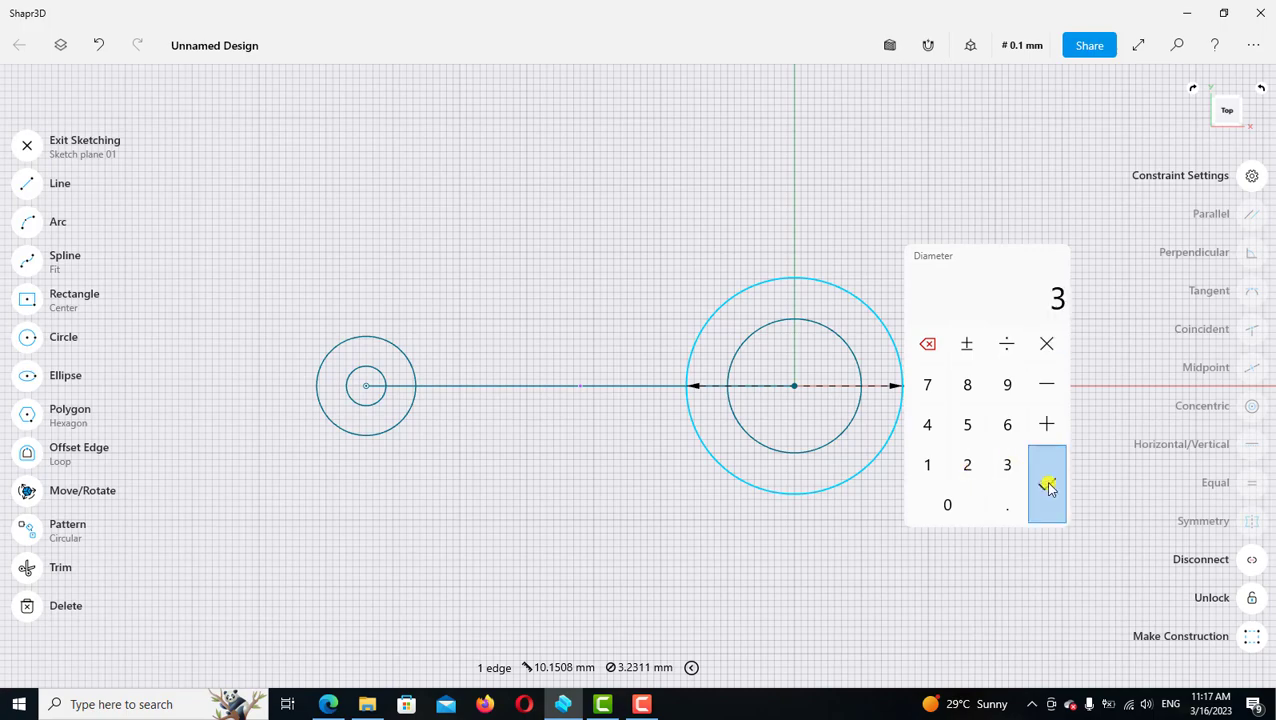
pyautogui.click(1047, 485)
pyautogui.scroll(-2, 638, 376)
pyautogui.scroll(-1, 695, 382)
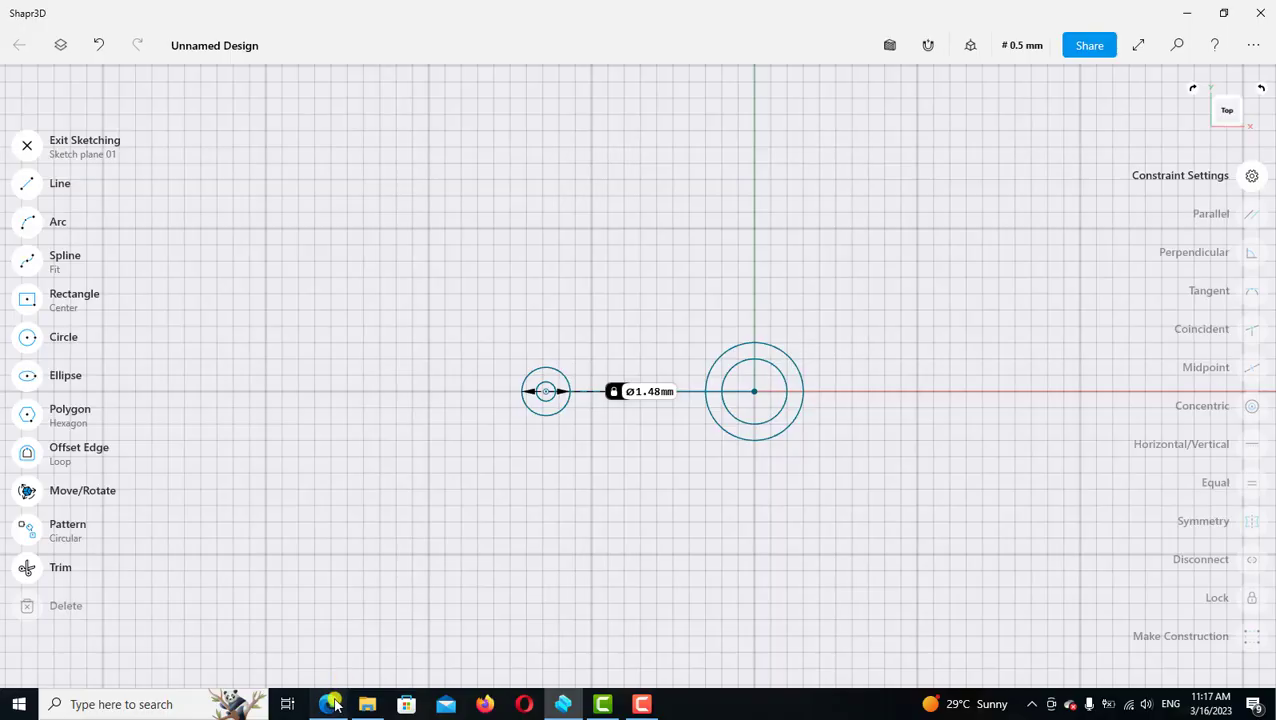
pyautogui.click(328, 704)
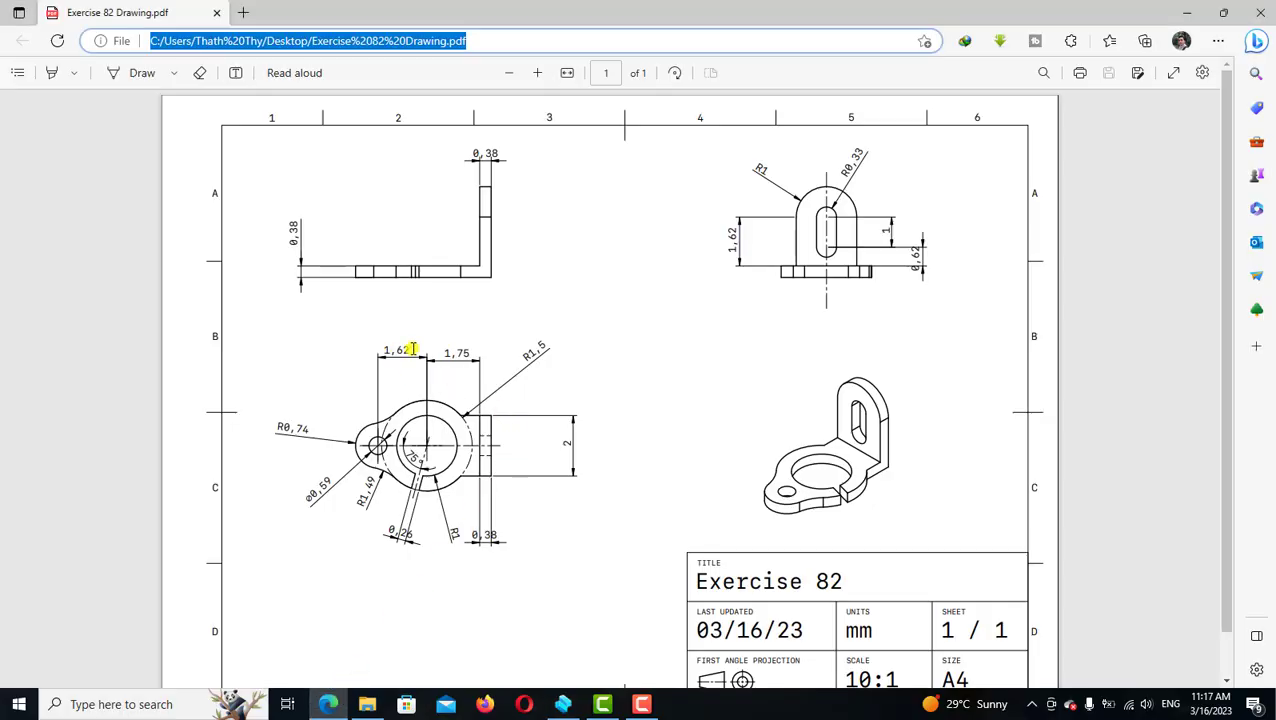
pyautogui.click(563, 704)
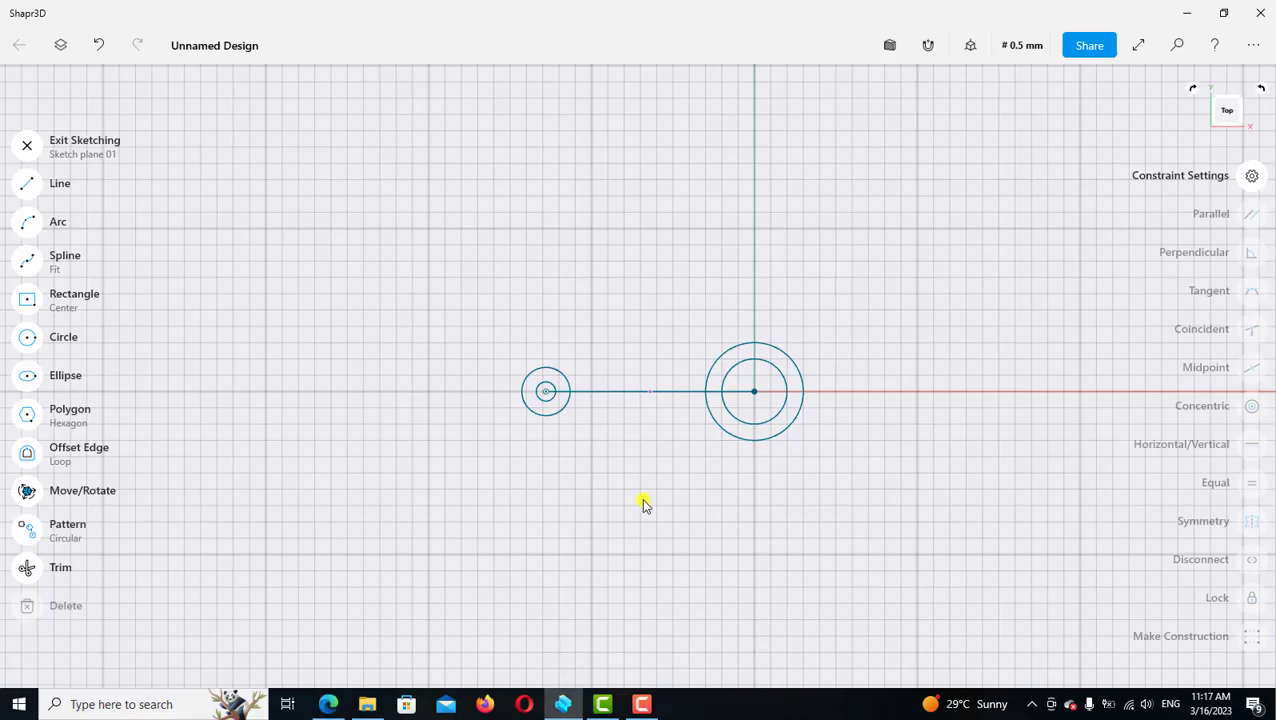
# Change the centre-to-centre line length from 6.4 mm to 1.62 mm
pyautogui.click(677, 394)
pyautogui.click(650, 437)
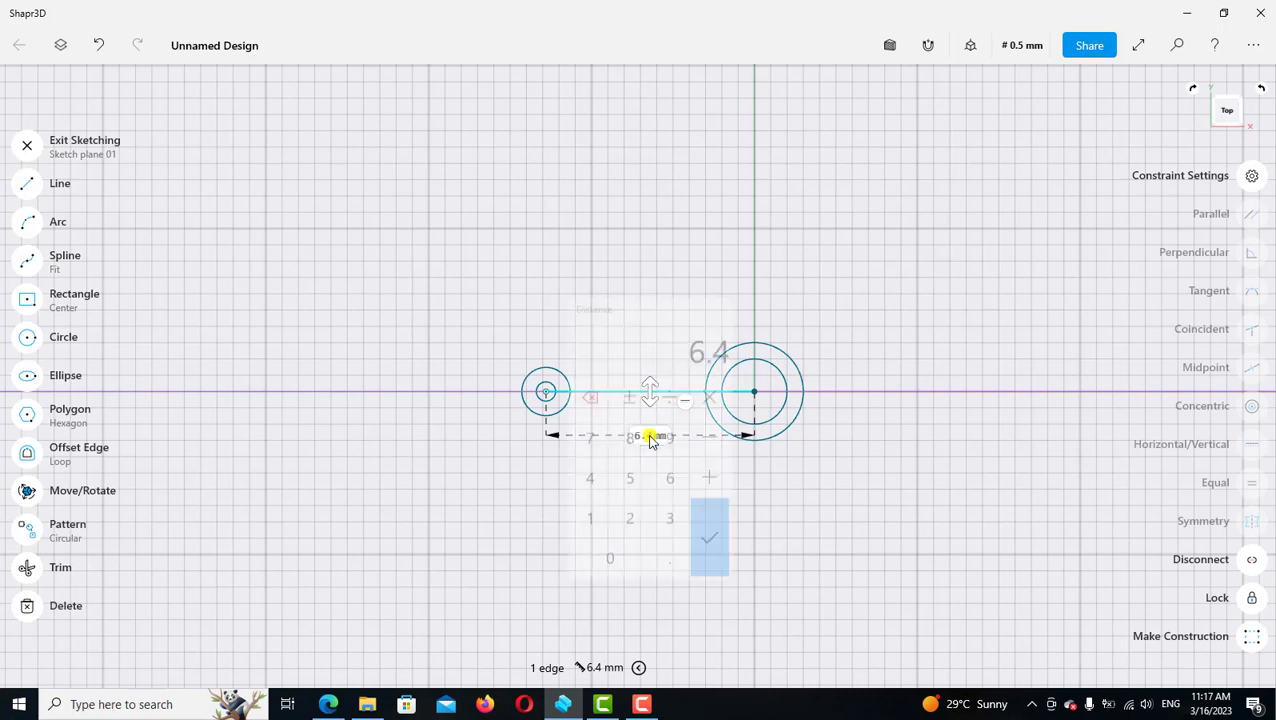
pyautogui.click(590, 513)
pyautogui.click(670, 553)
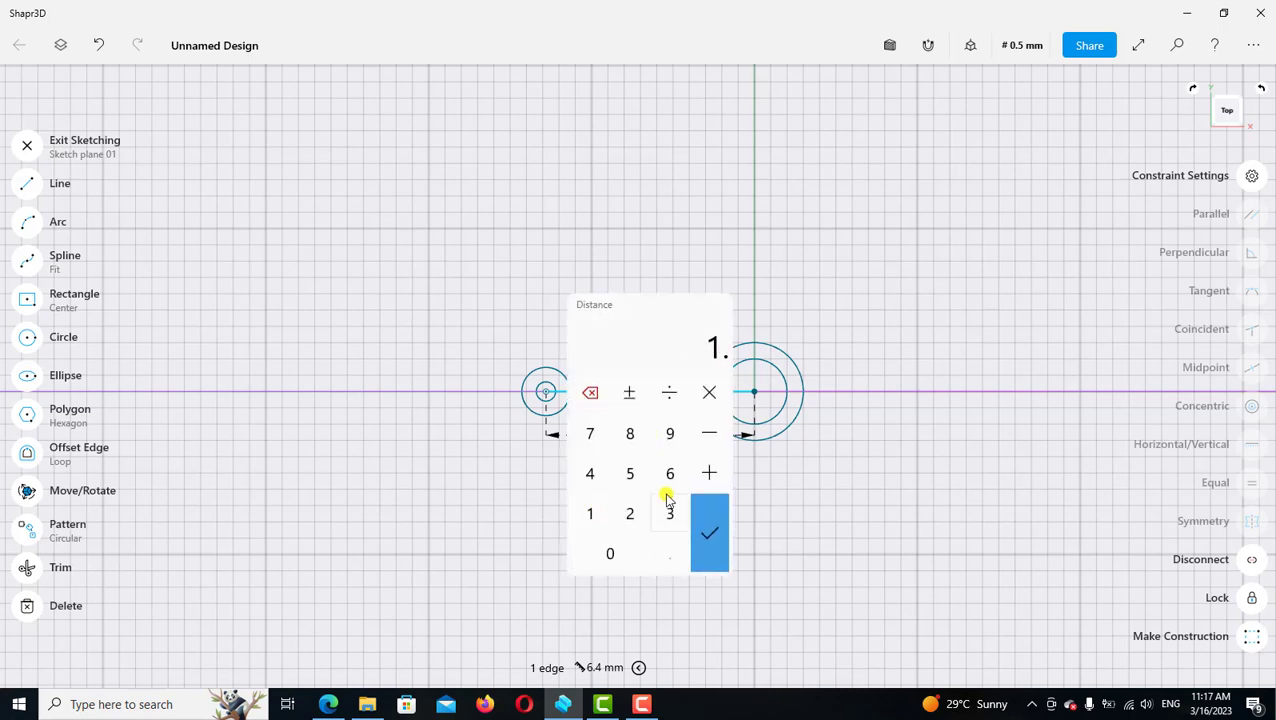
pyautogui.click(670, 473)
pyautogui.click(630, 513)
pyautogui.click(712, 533)
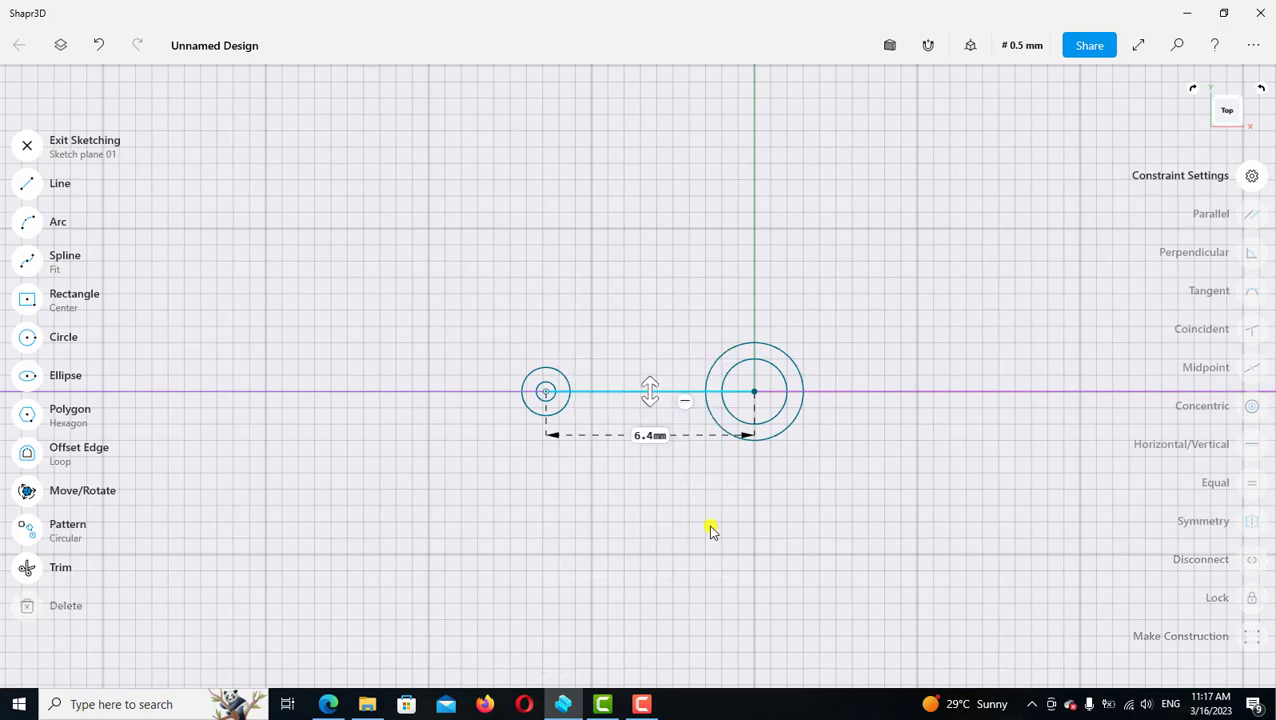
# Convert the centre-to-centre line into construction geometry
pyautogui.scroll(1, 758, 402)
pyautogui.scroll(2, 750, 404)
pyautogui.scroll(2, 745, 402)
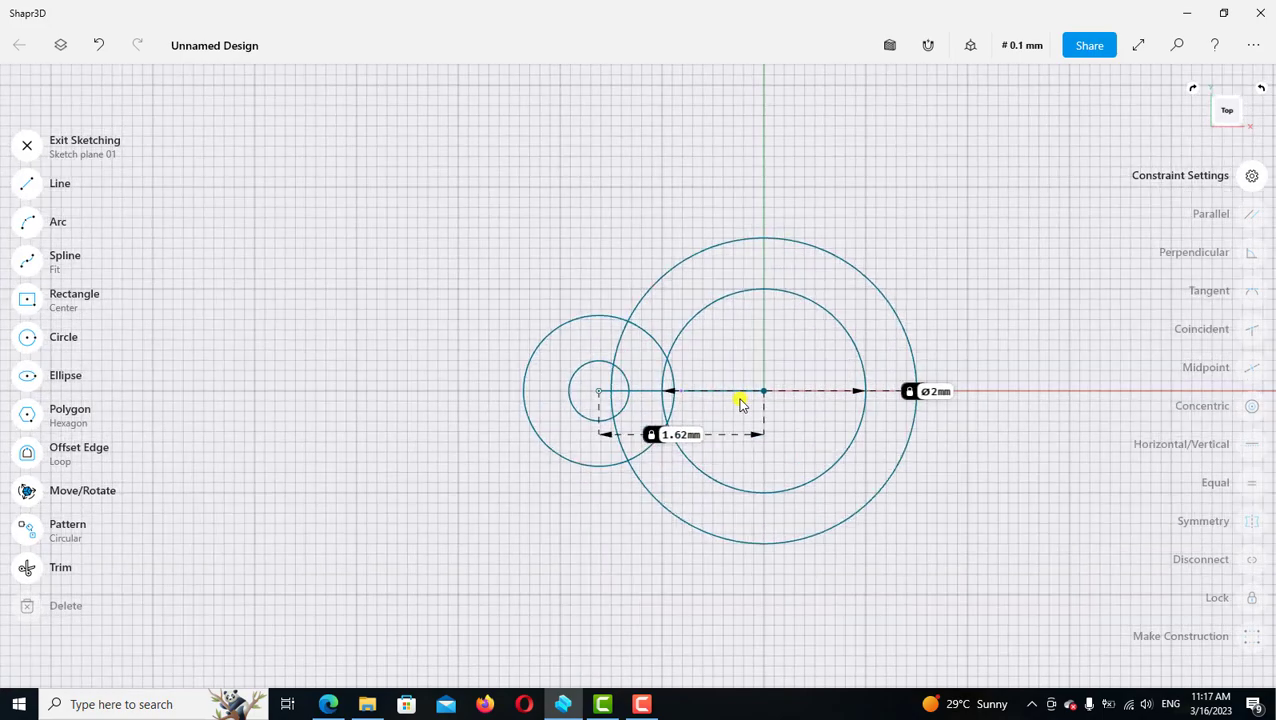
pyautogui.scroll(1, 742, 398)
pyautogui.click(738, 392)
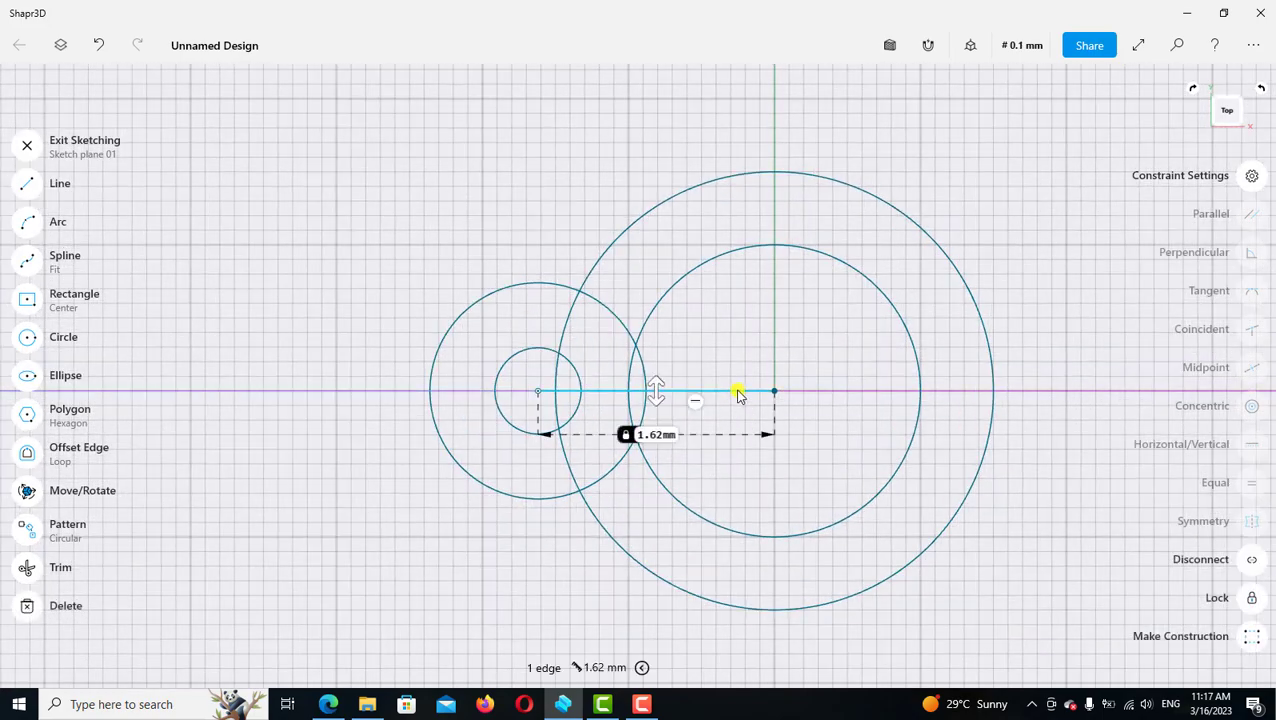
pyautogui.click(1252, 636)
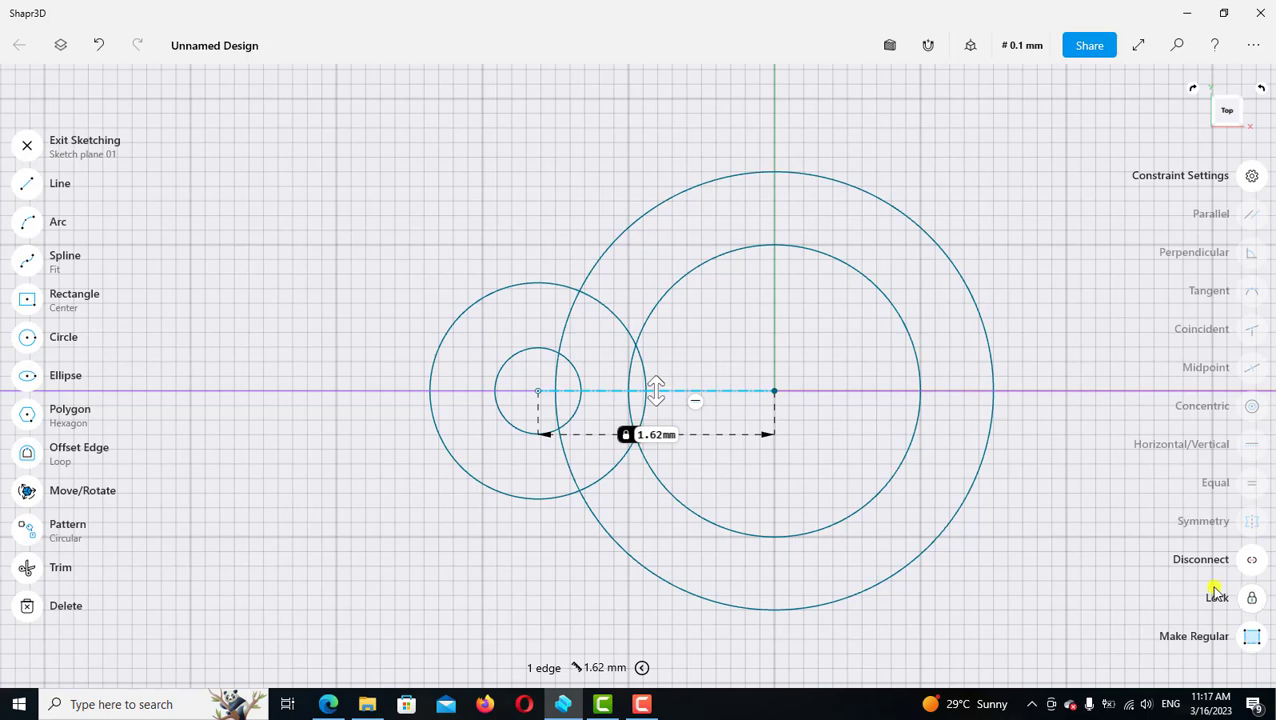
pyautogui.click(1079, 541)
pyautogui.scroll(-1, 852, 400)
pyautogui.scroll(-1, 852, 400)
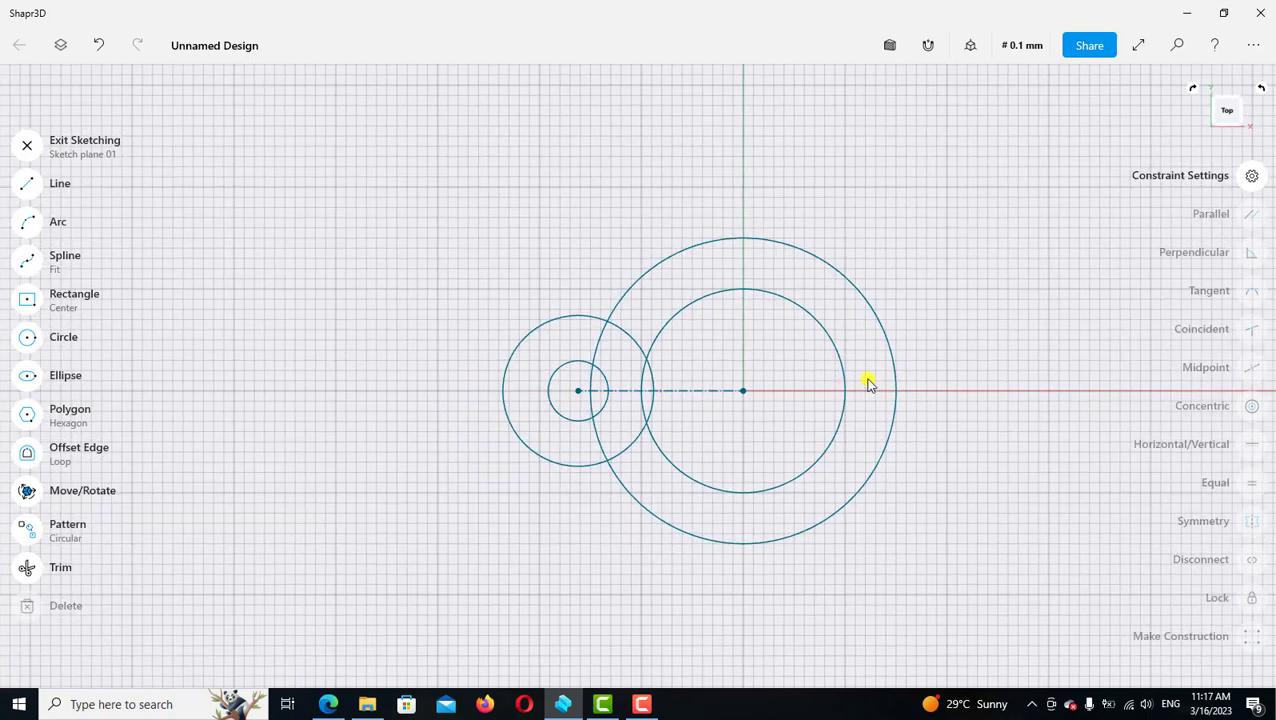
pyautogui.click(702, 384)
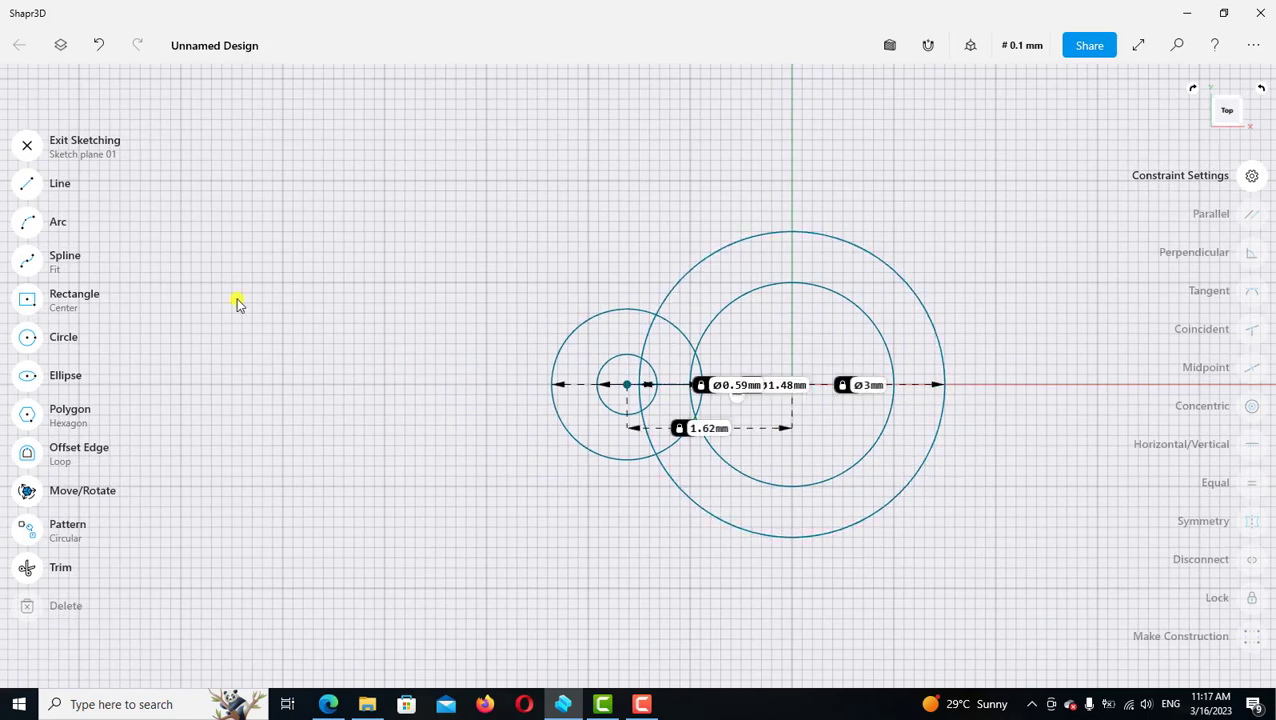
# Draw a three-point arc from the small outer circle to the large outer circle
pyautogui.click(30, 224)
pyautogui.scroll(1, 597, 449)
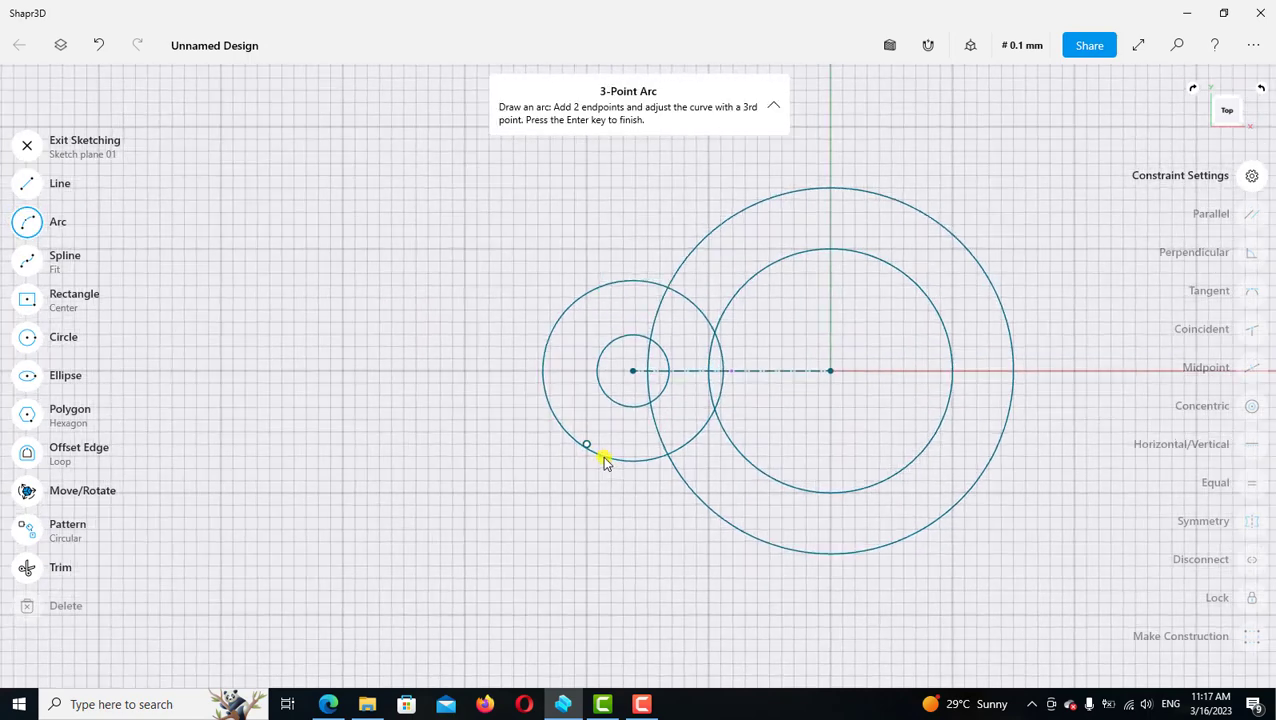
pyautogui.click(619, 462)
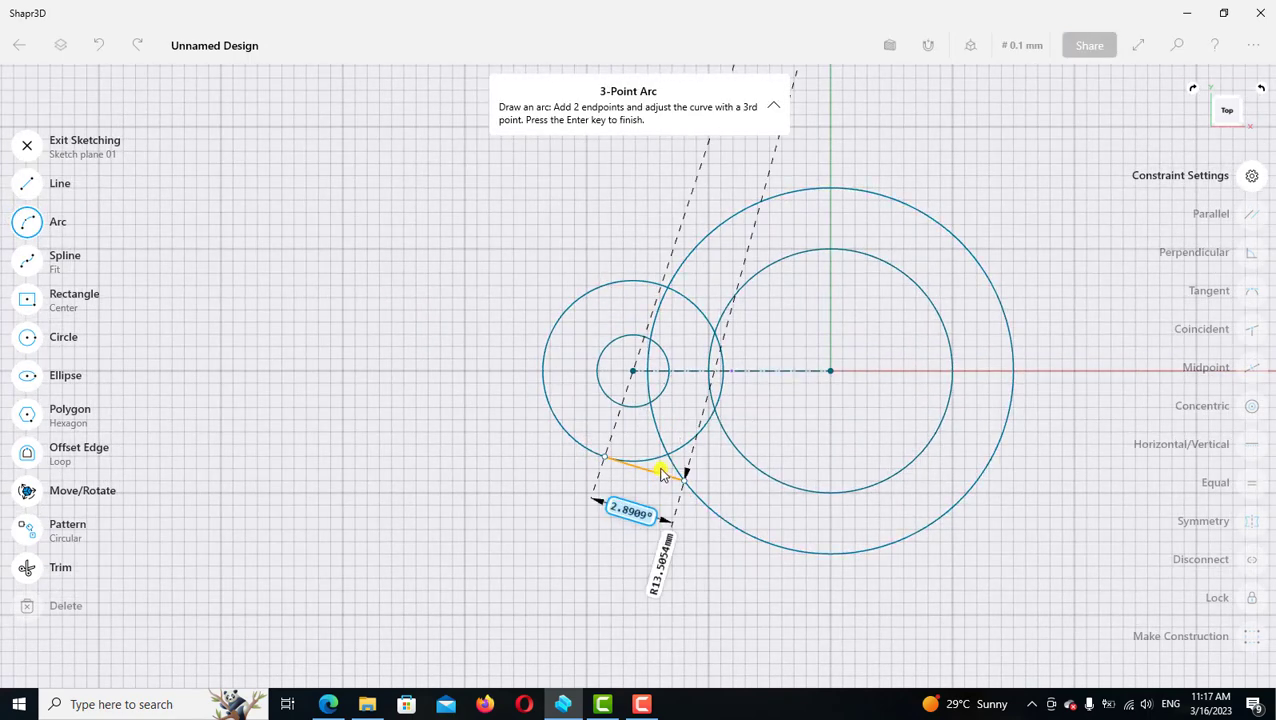
pyautogui.click(661, 474)
pyautogui.click(661, 474)
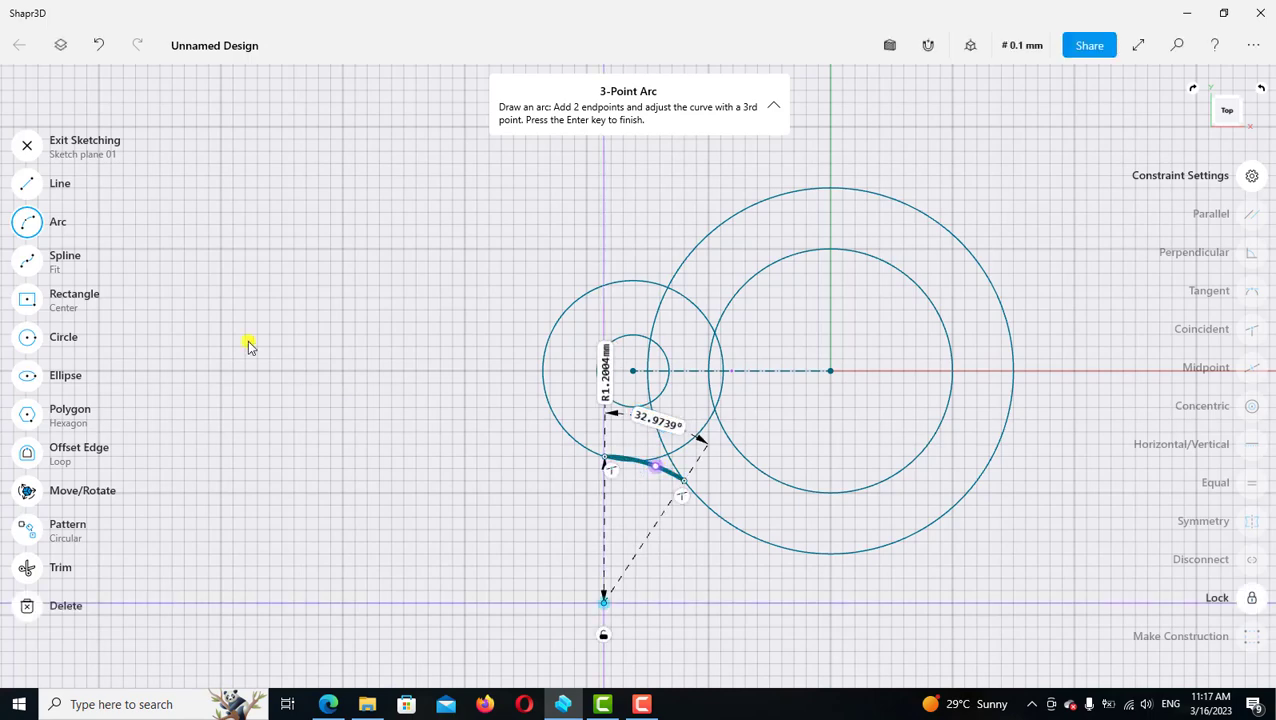
pyautogui.click(29, 221)
pyautogui.scroll(1, 688, 505)
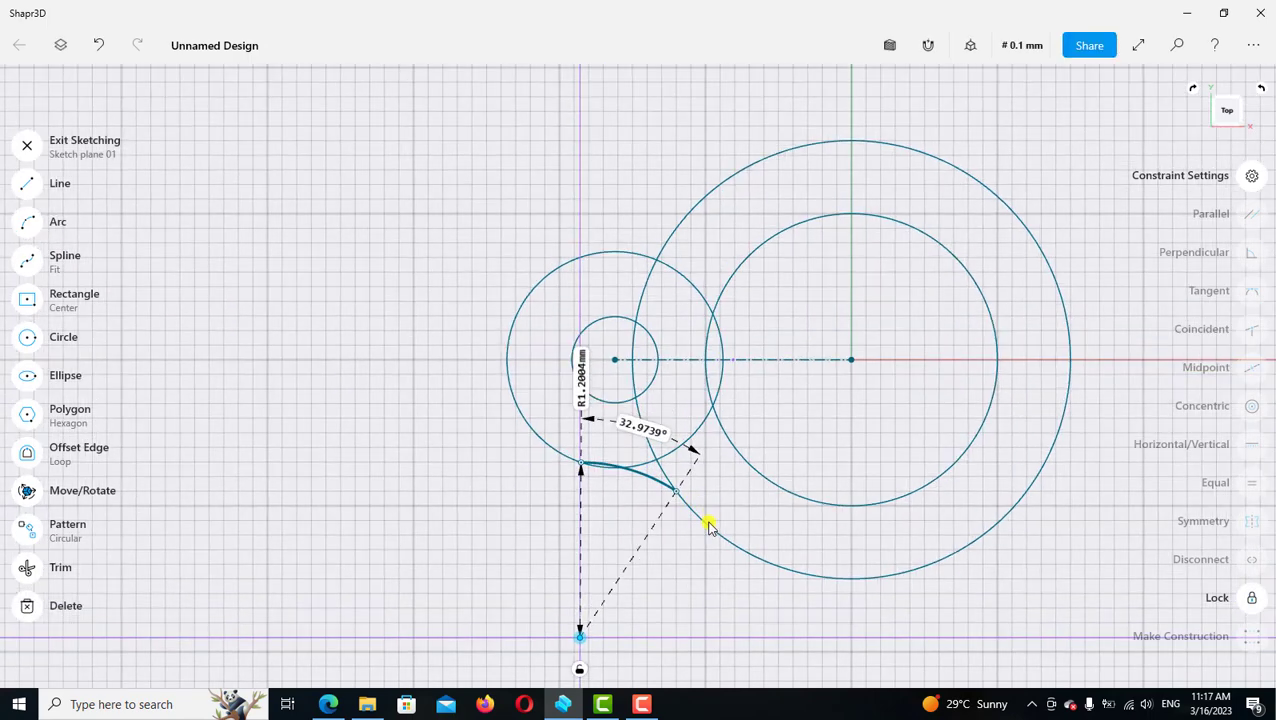
# Make the arc tangent to both the large and small outer circles
pyautogui.click(709, 529)
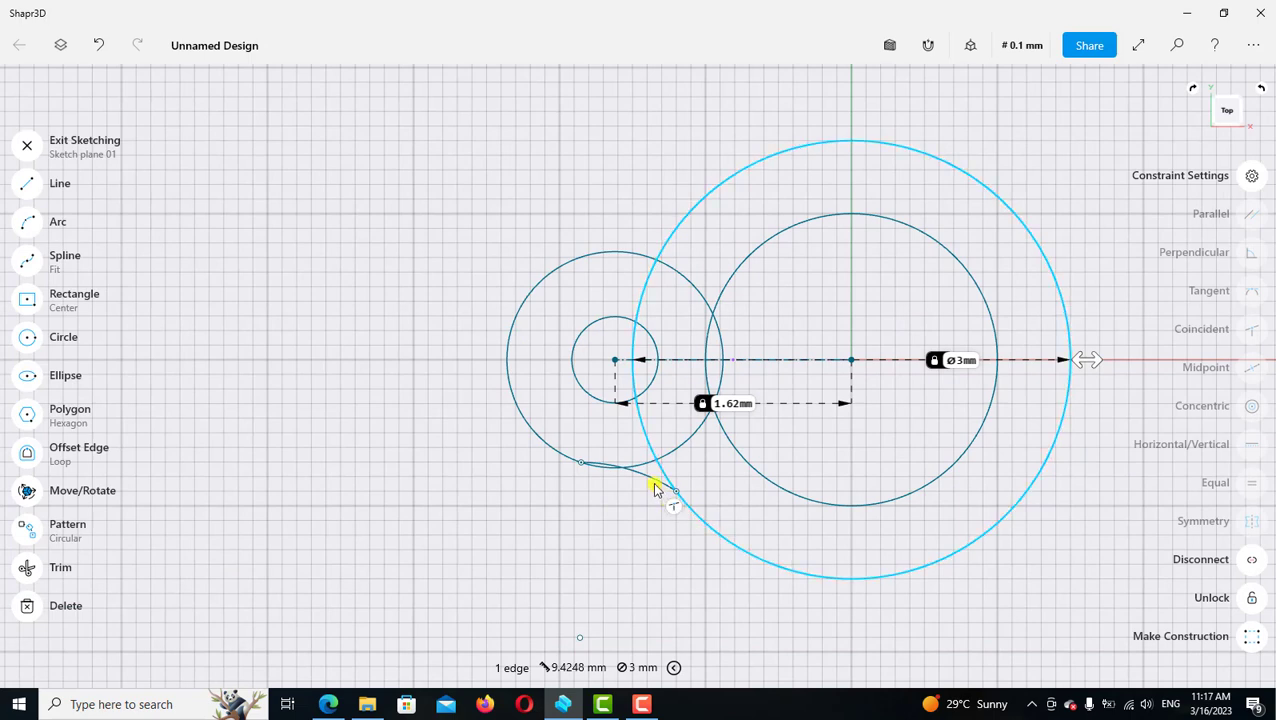
pyautogui.click(655, 483)
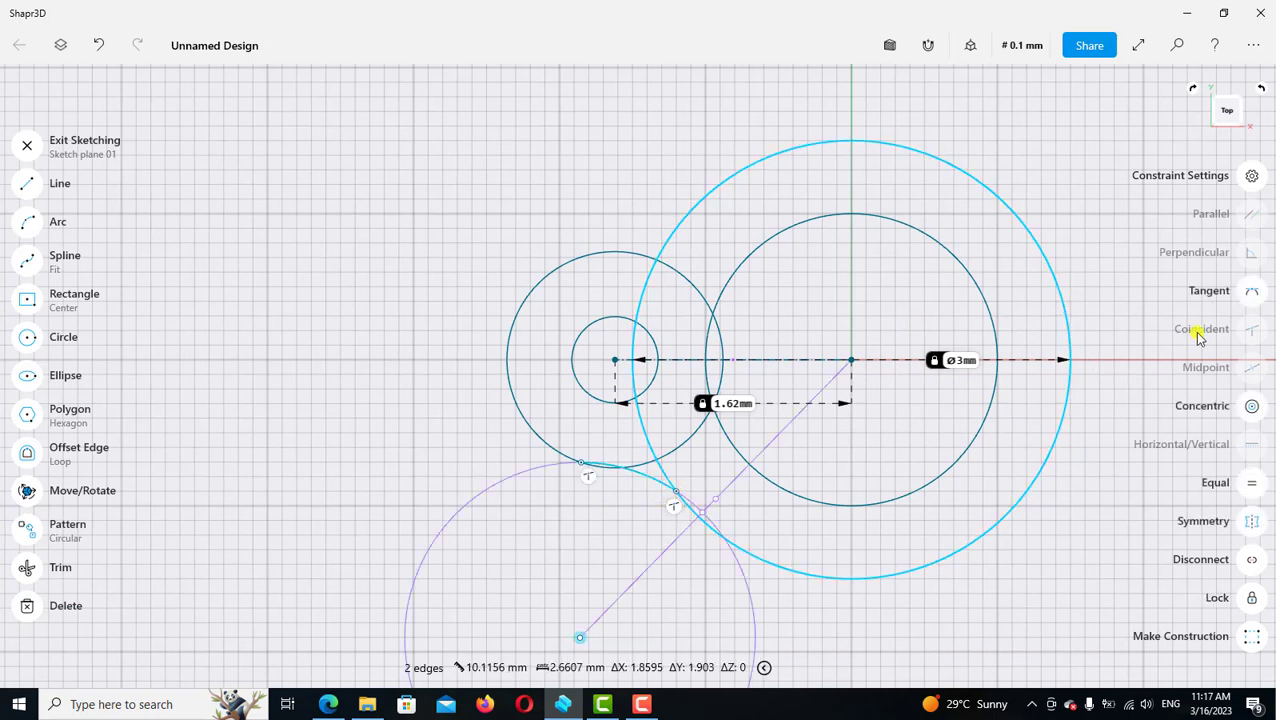
pyautogui.click(1250, 296)
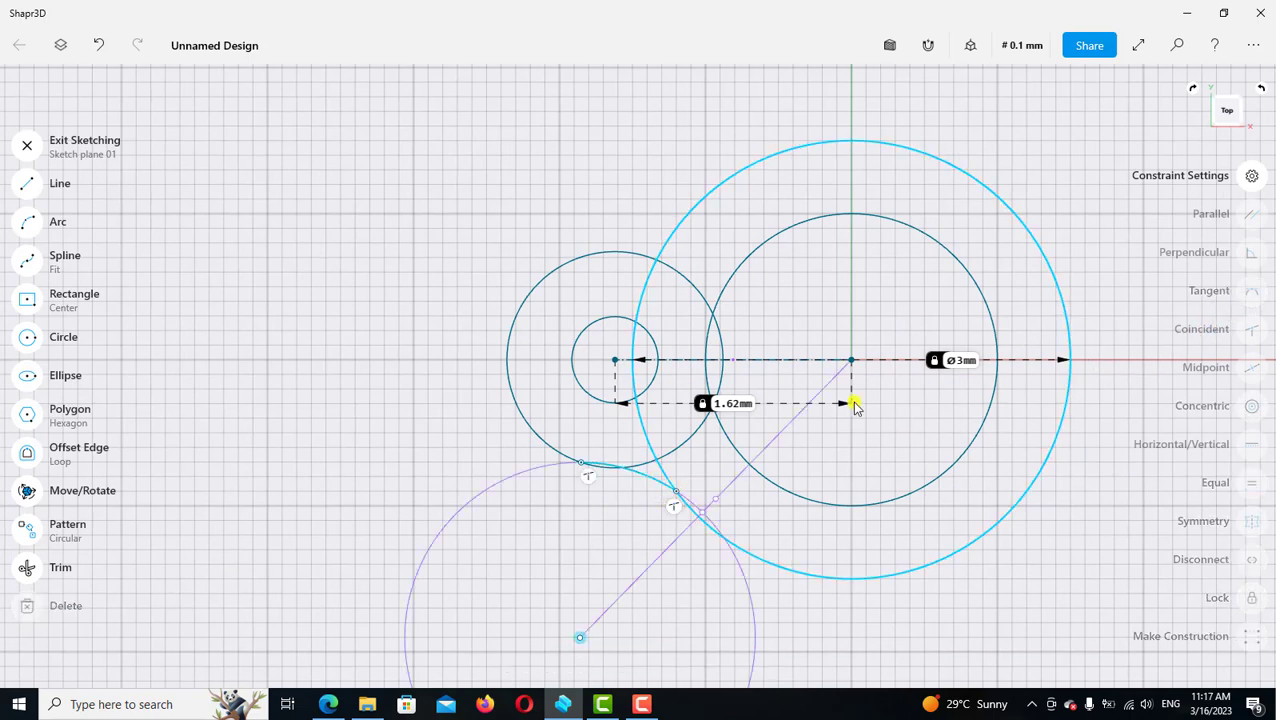
pyautogui.click(646, 470)
pyautogui.click(631, 468)
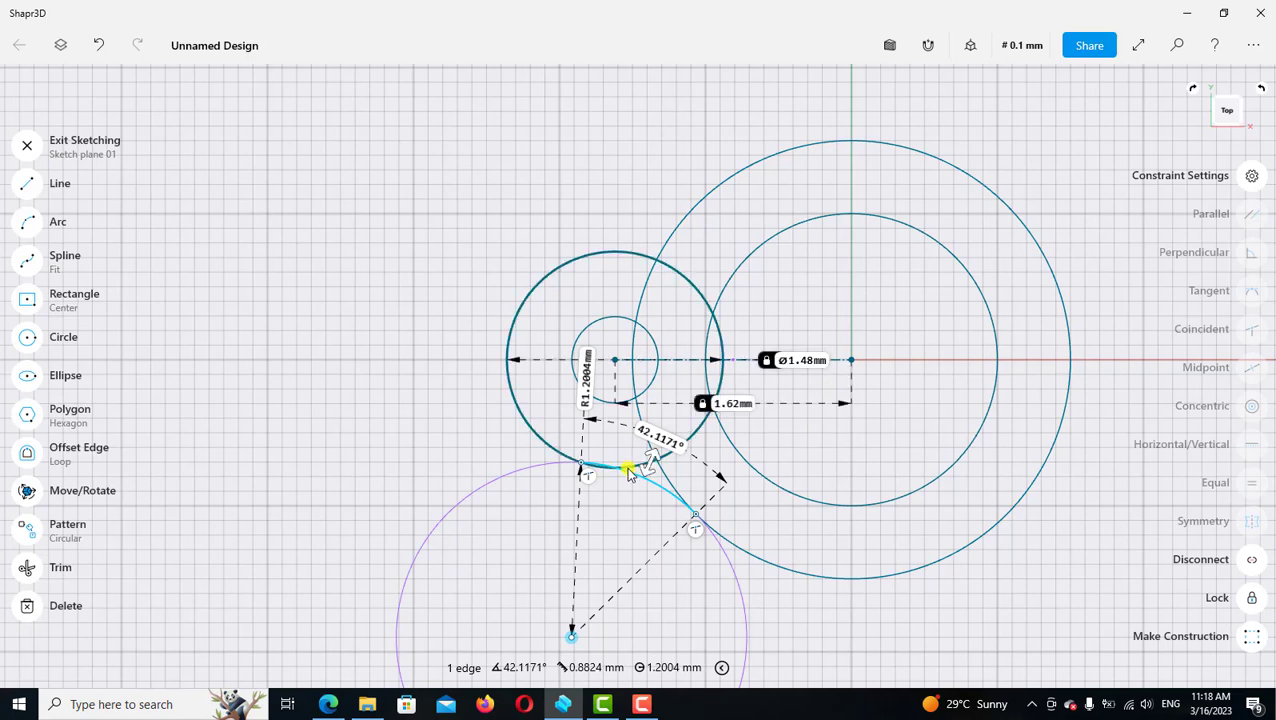
pyautogui.click(1251, 291)
pyautogui.scroll(-2, 700, 390)
pyautogui.scroll(-1, 607, 339)
pyautogui.scroll(-2, 597, 334)
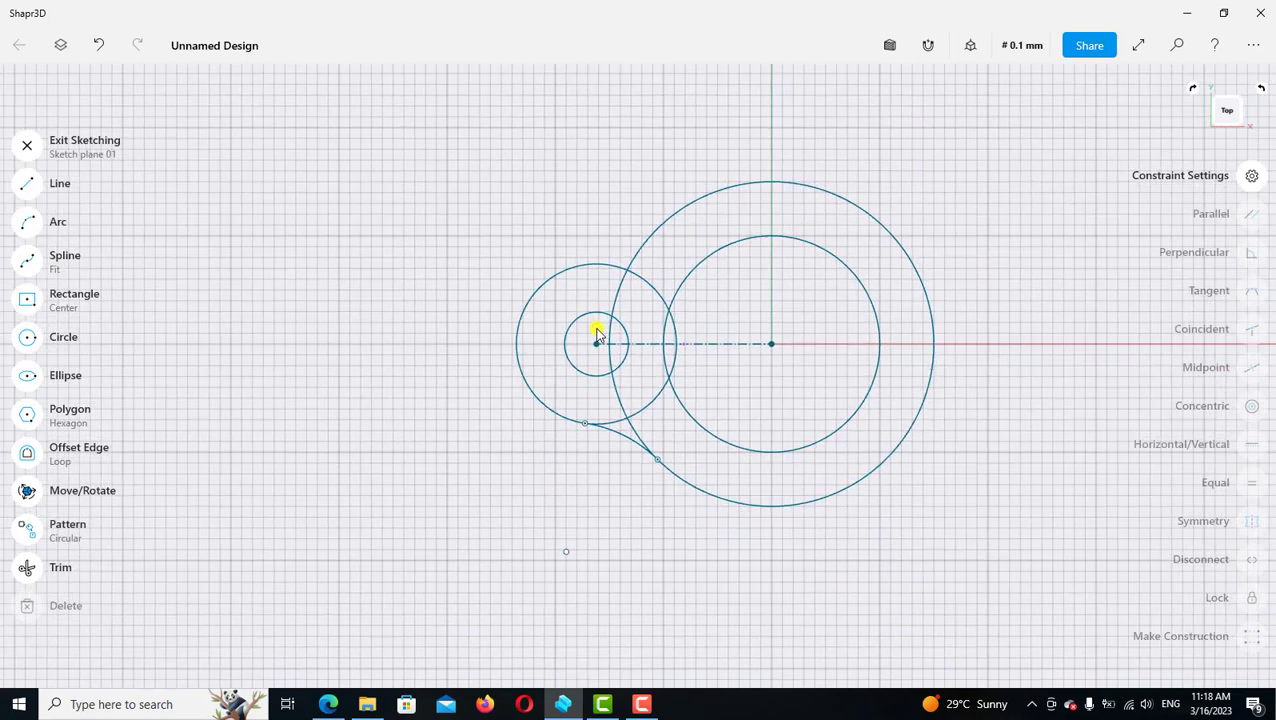
pyautogui.click(328, 702)
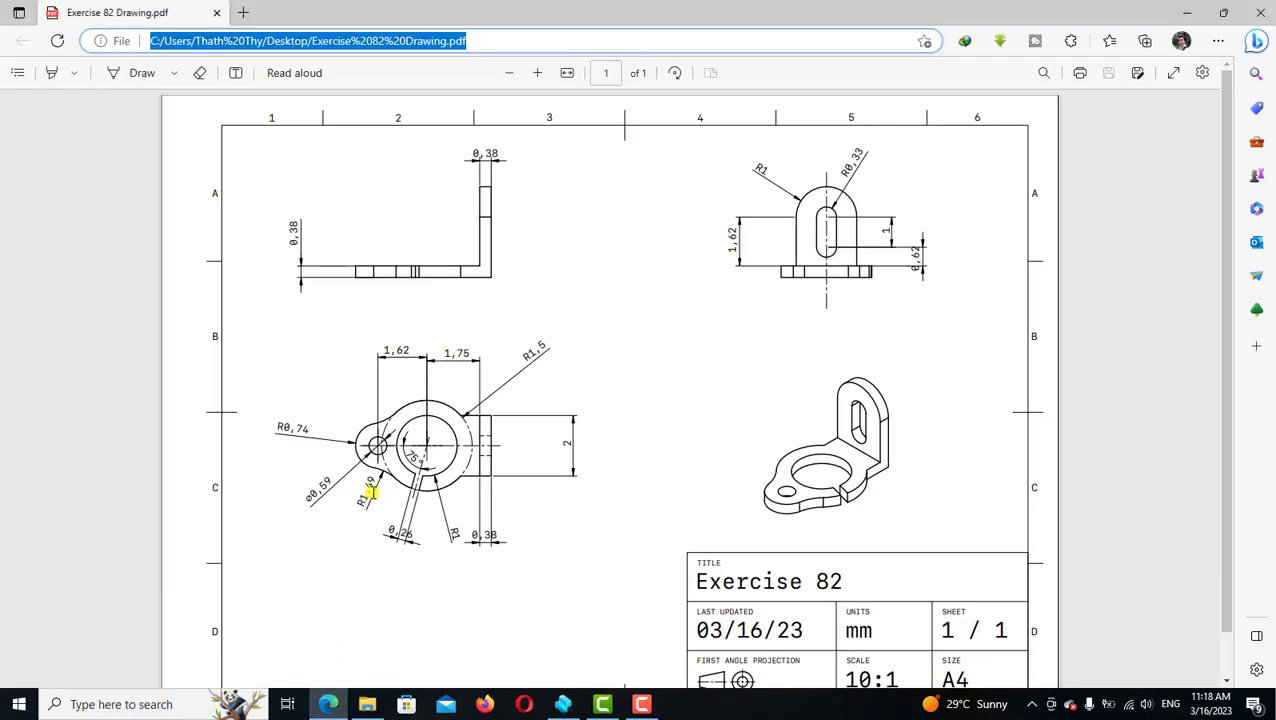
pyautogui.click(563, 704)
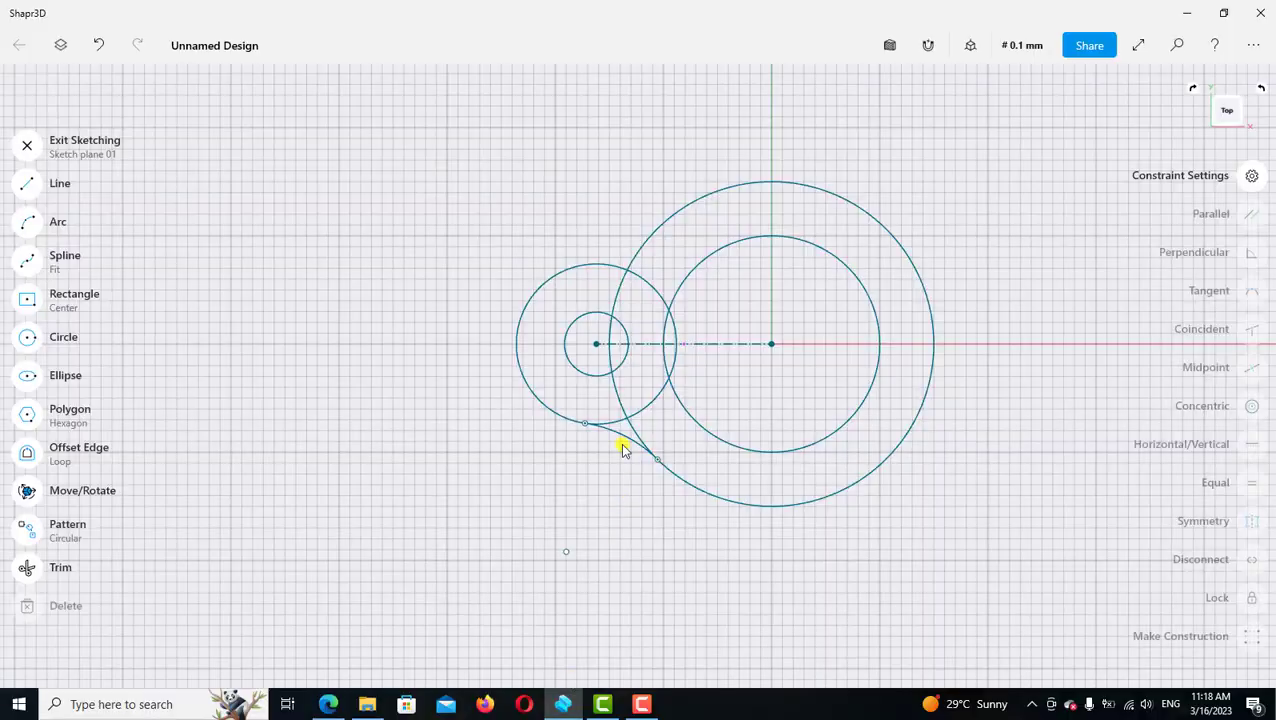
# Change the lower connecting arc's radius from 1.2004 mm to 1.49 mm
pyautogui.scroll(1, 621, 444)
pyautogui.click(621, 438)
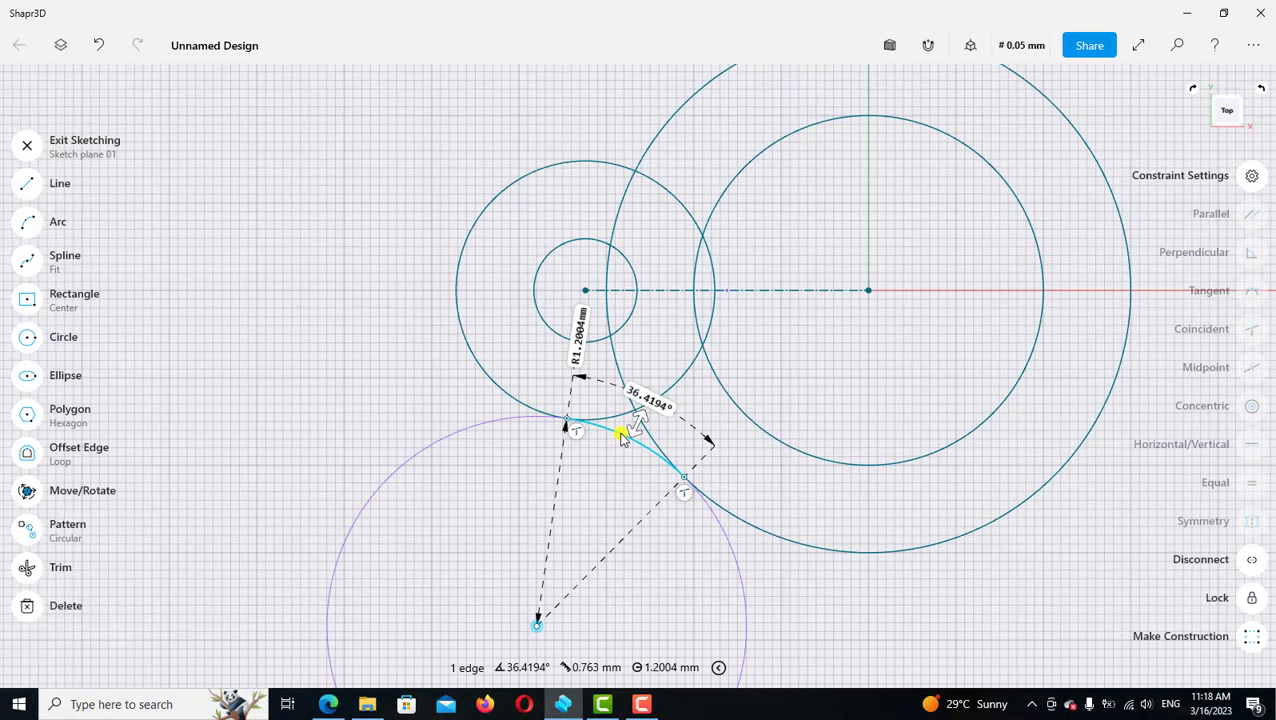
pyautogui.moveTo(570, 345); pyautogui.dragTo(578, 478)
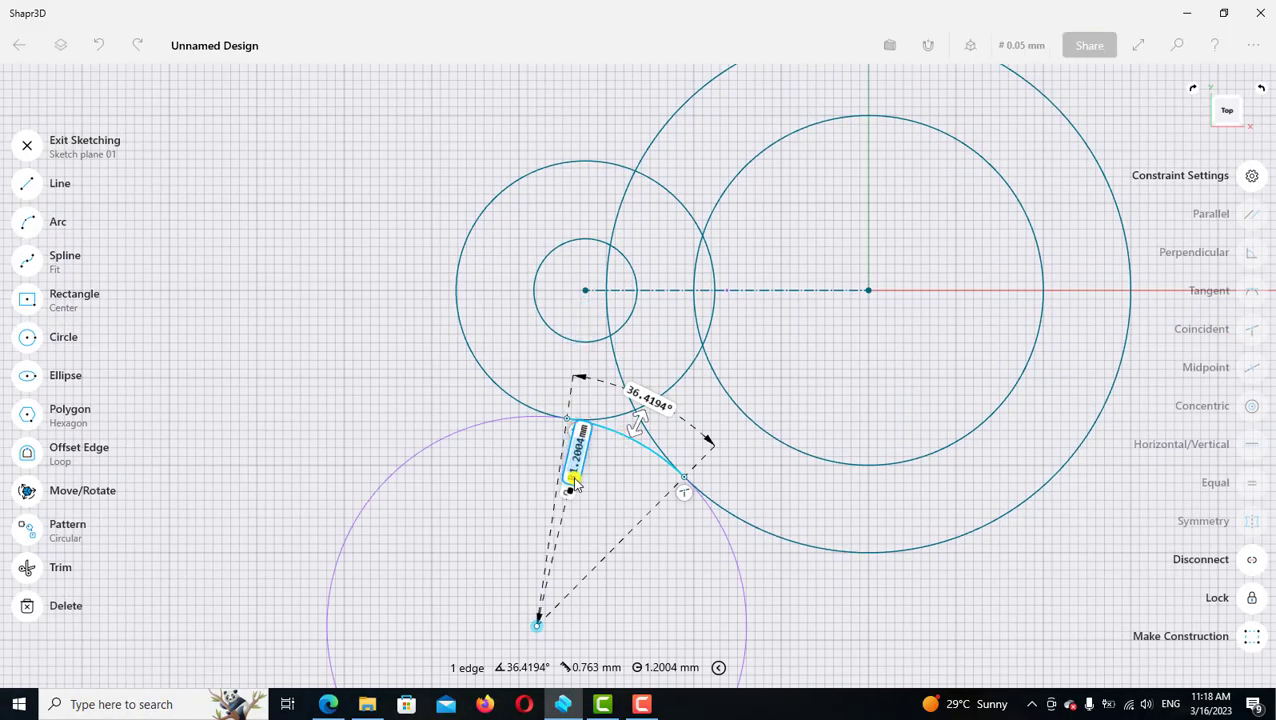
pyautogui.click(577, 478)
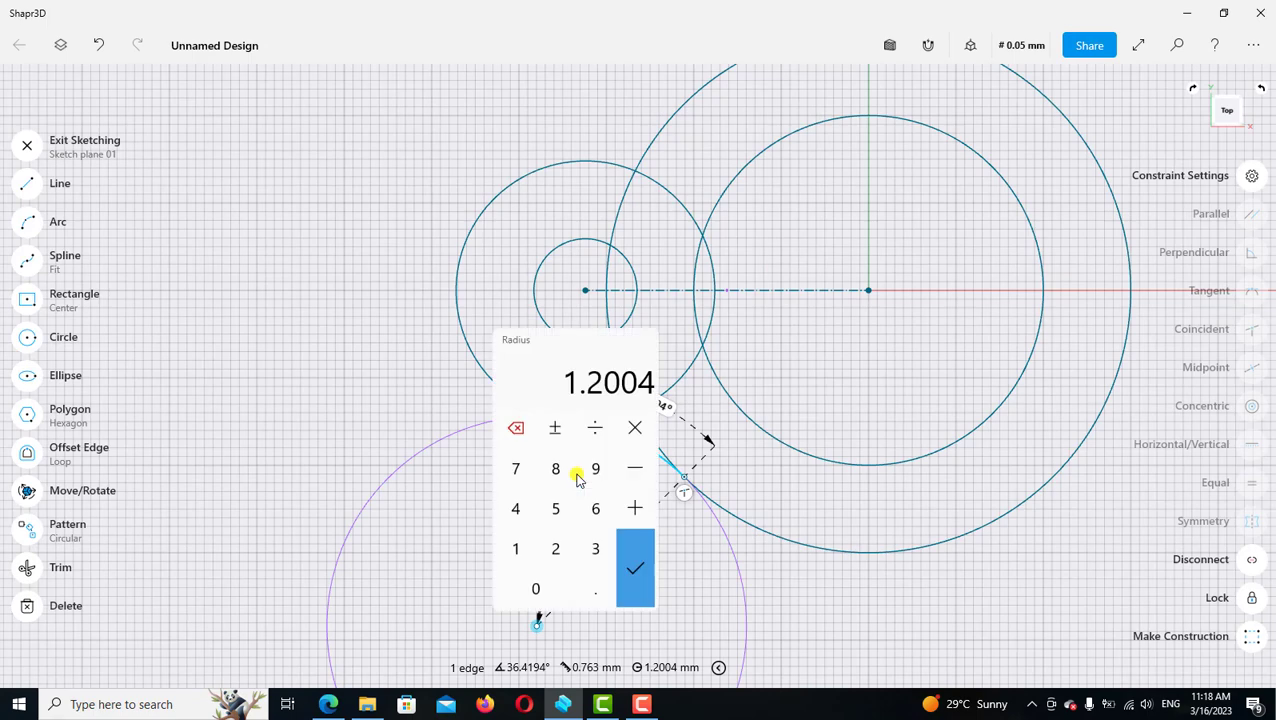
pyautogui.click(516, 547)
pyautogui.click(595, 590)
pyautogui.click(516, 508)
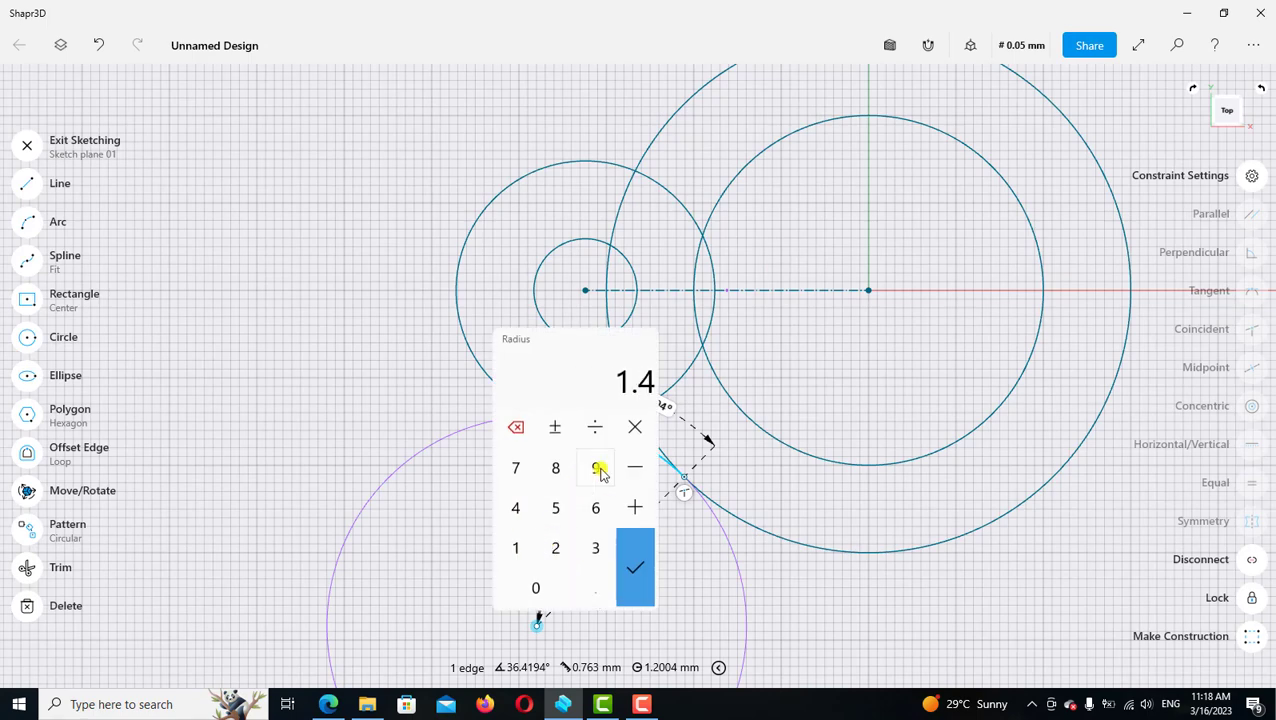
pyautogui.click(596, 468)
pyautogui.click(634, 556)
pyautogui.scroll(-3, 636, 500)
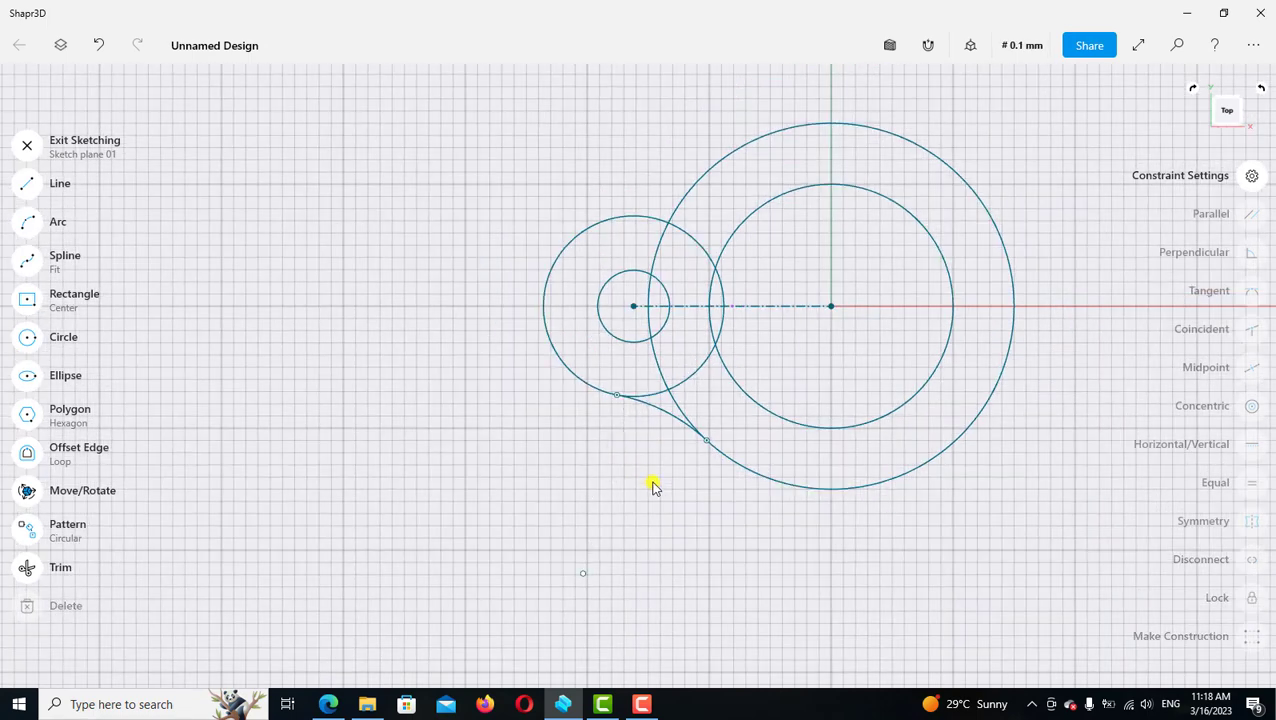
pyautogui.scroll(-1, 648, 500)
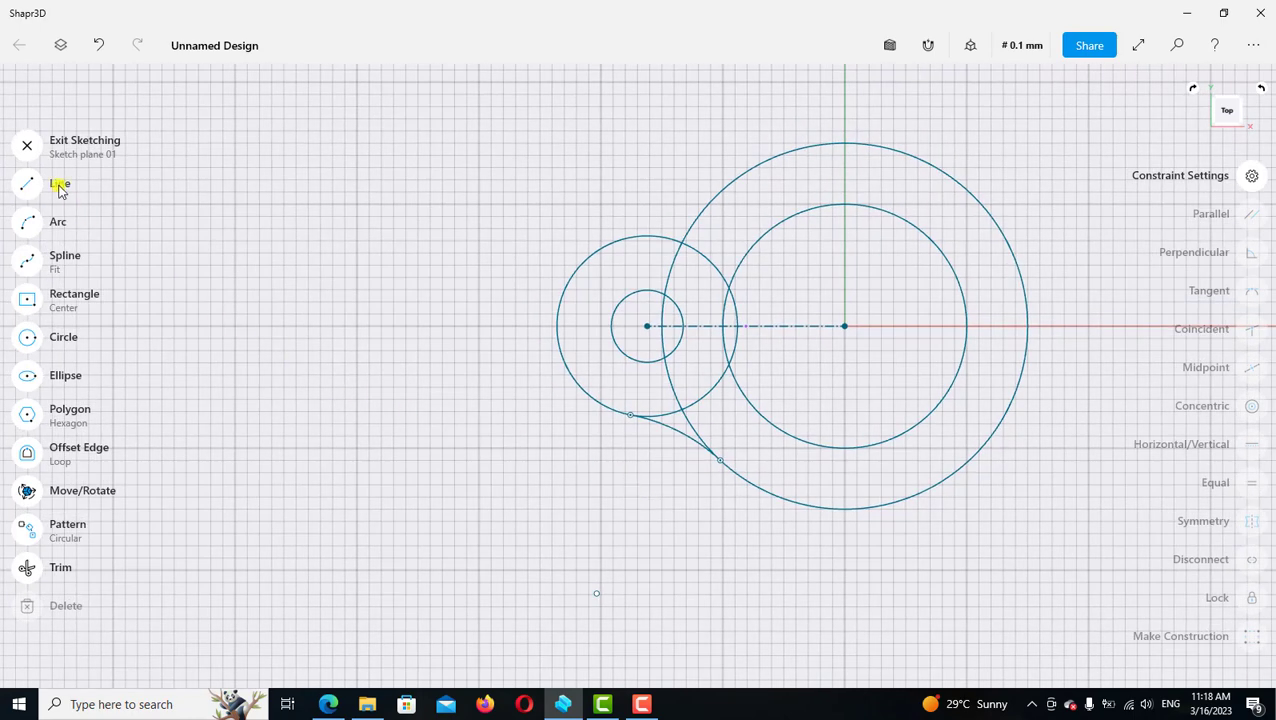
# Mirror the lower connecting arc across the centre line to the upper side
pyautogui.click(30, 147)
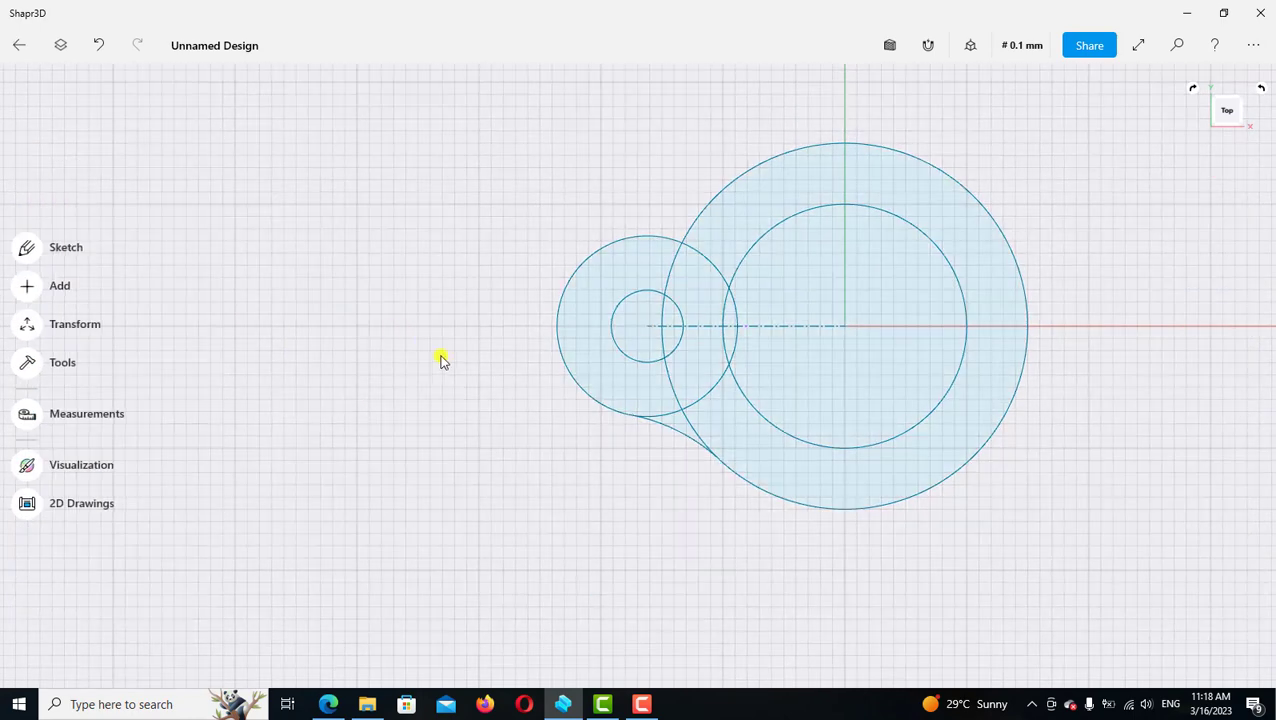
pyautogui.click(677, 437)
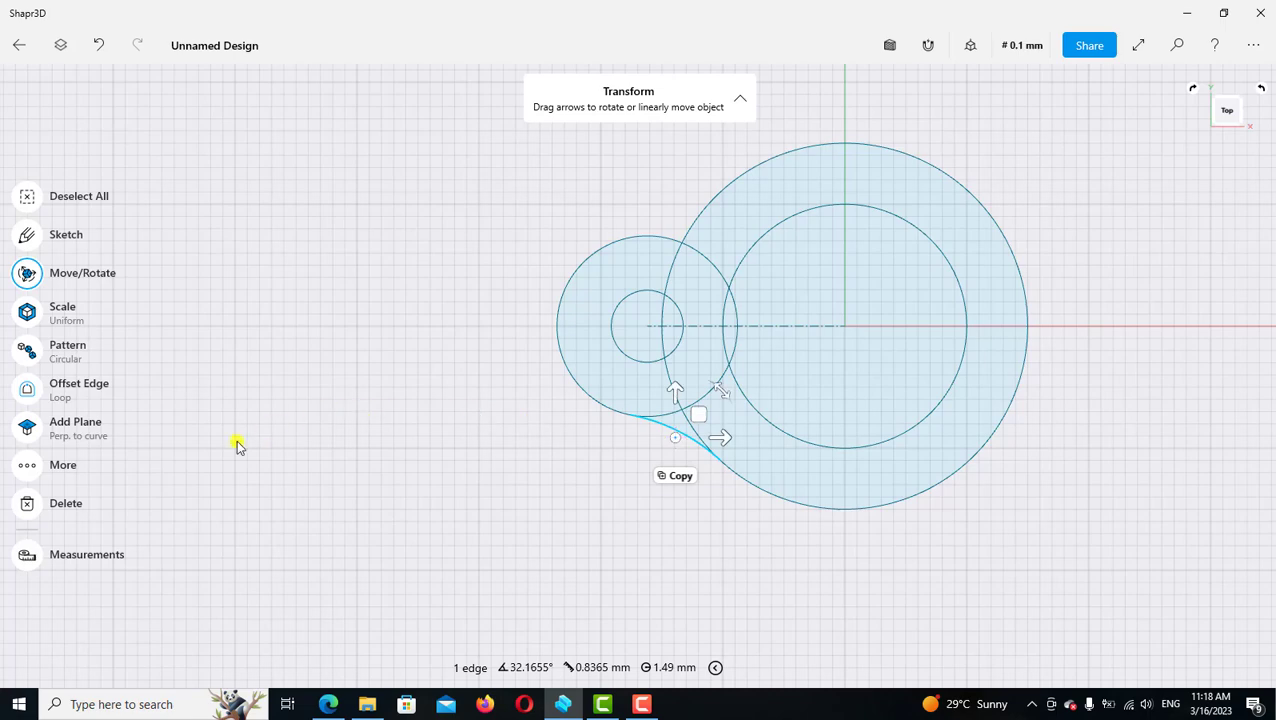
pyautogui.click(36, 466)
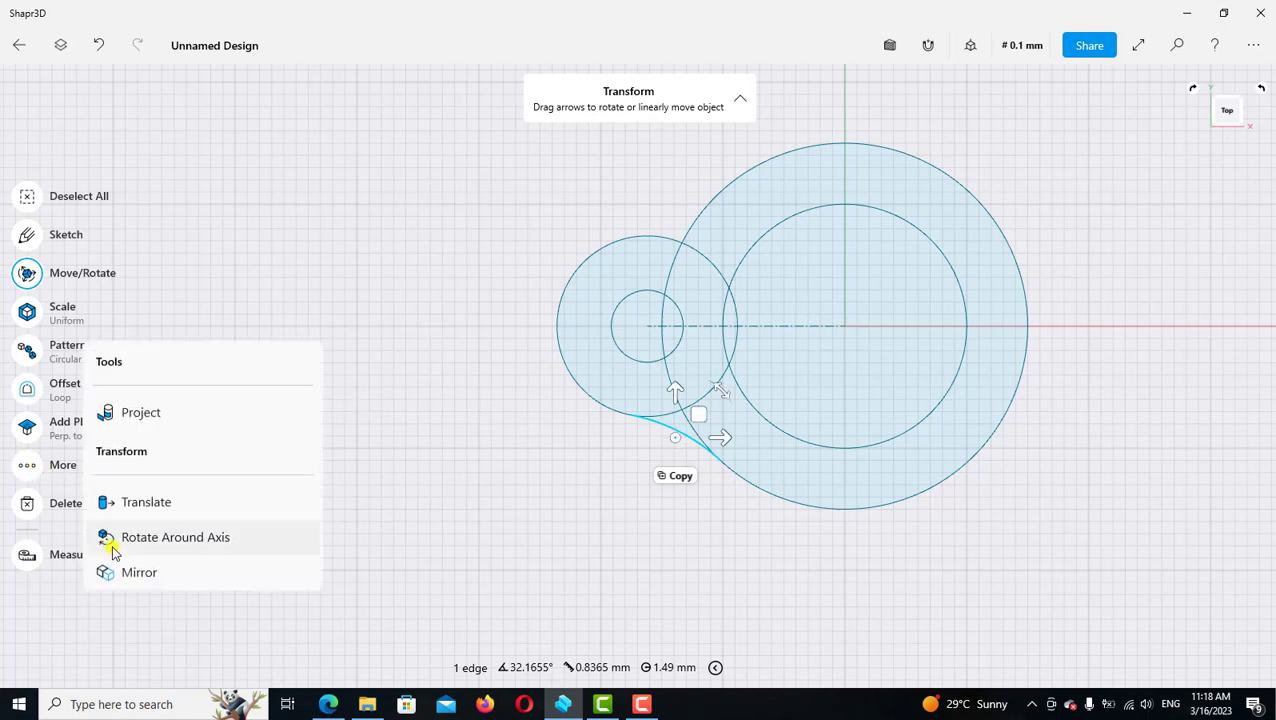
pyautogui.click(137, 572)
pyautogui.scroll(3, 790, 324)
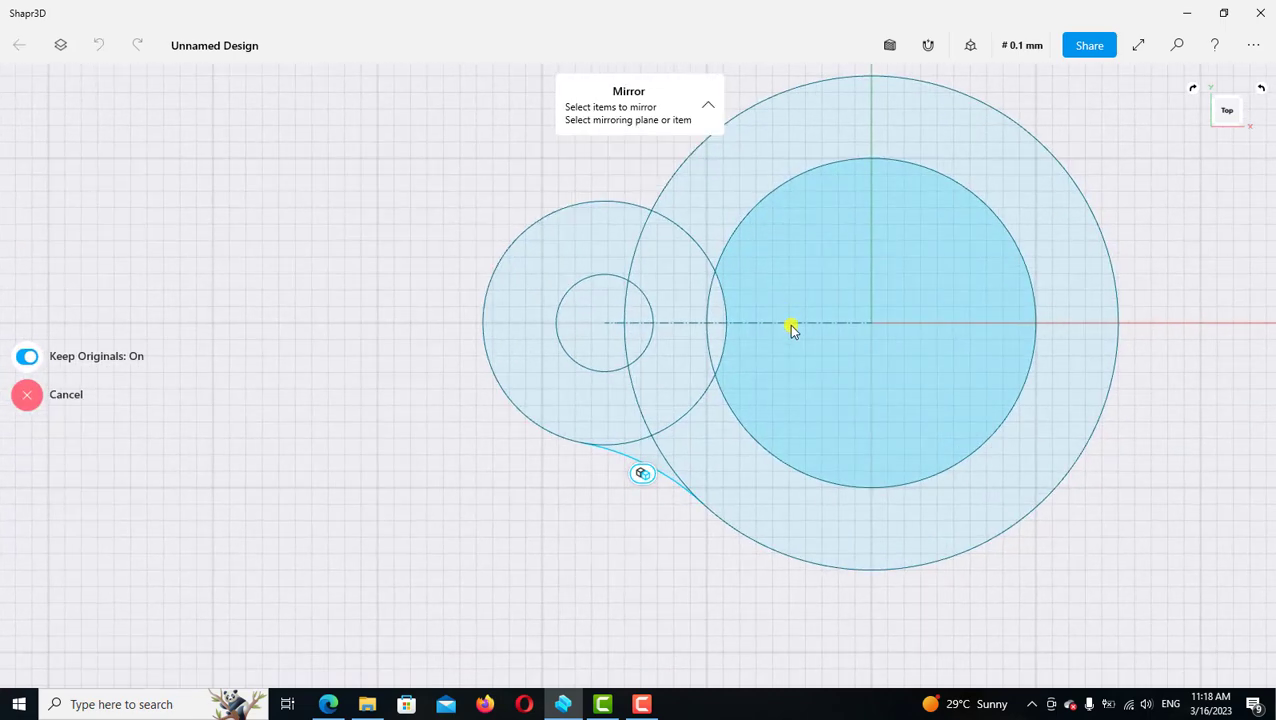
pyautogui.click(790, 323)
pyautogui.scroll(-2, 484, 397)
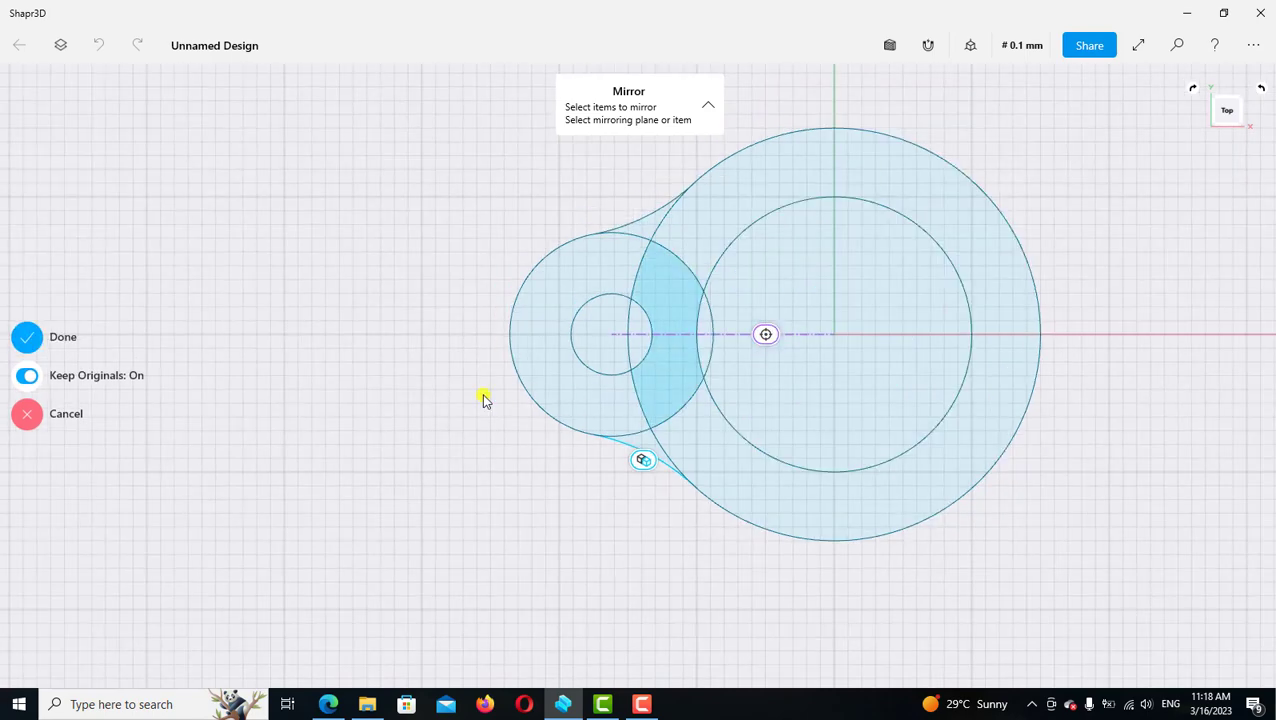
pyautogui.press('Return')
pyautogui.scroll(-2, 410, 288)
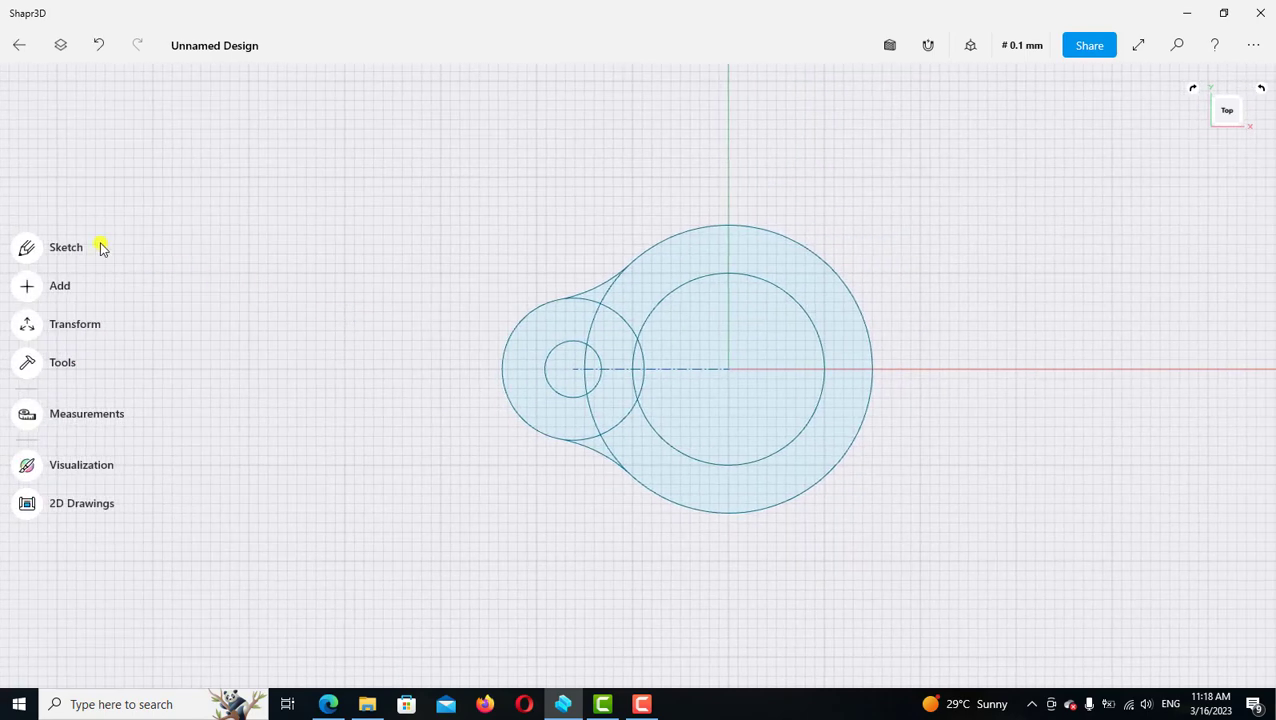
# Trim the overlapping arc pieces inside the left circle near the upper connecting arc
pyautogui.click(27, 247)
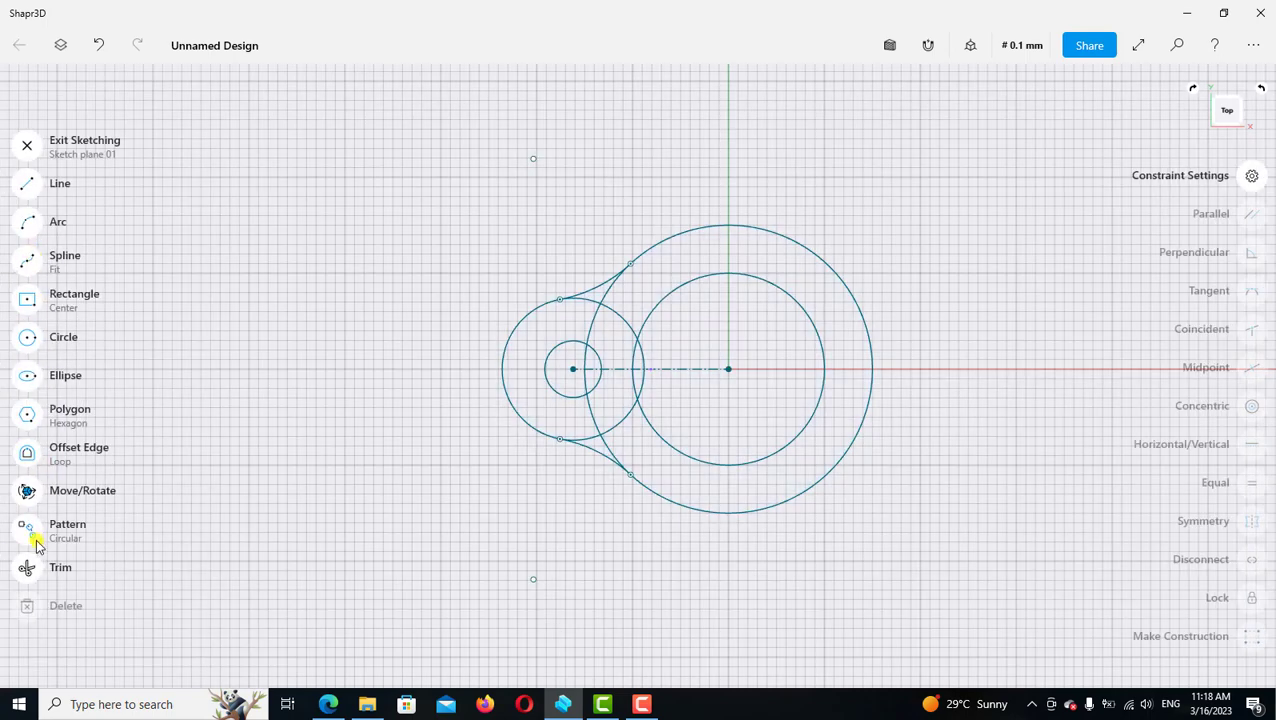
pyautogui.click(27, 567)
pyautogui.scroll(2, 598, 404)
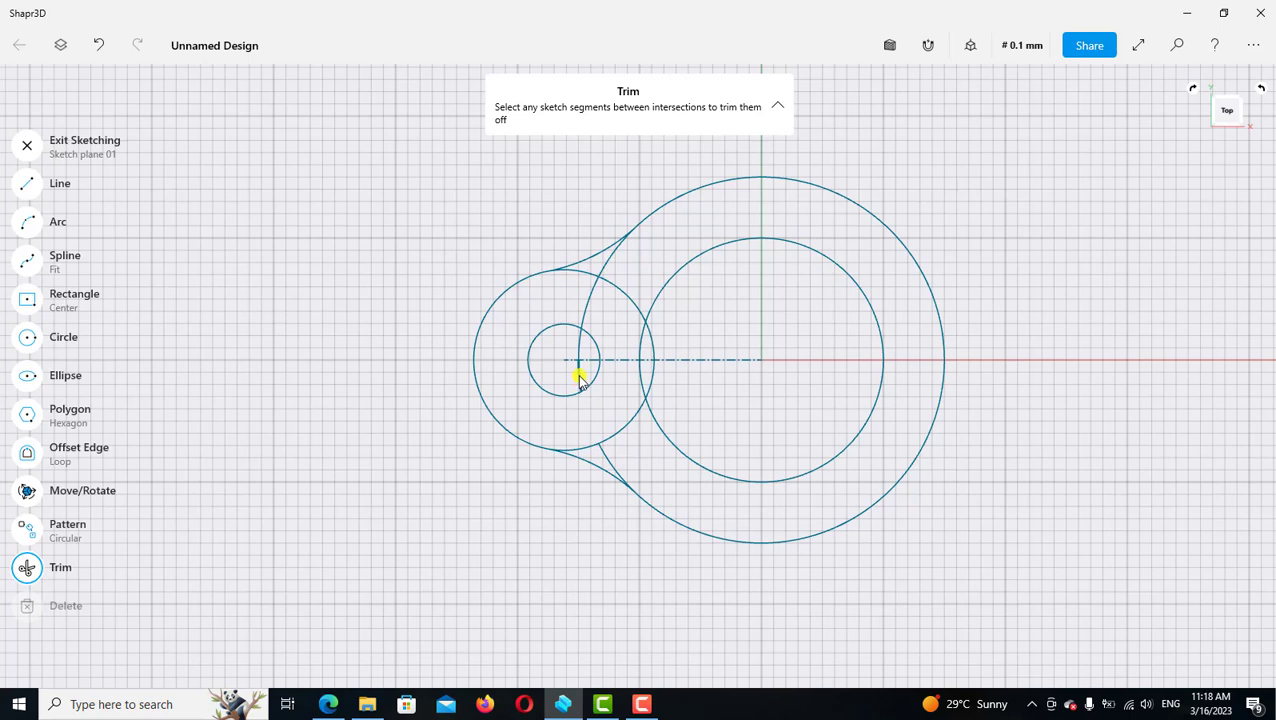
pyautogui.click(578, 377)
pyautogui.click(587, 310)
pyautogui.click(606, 264)
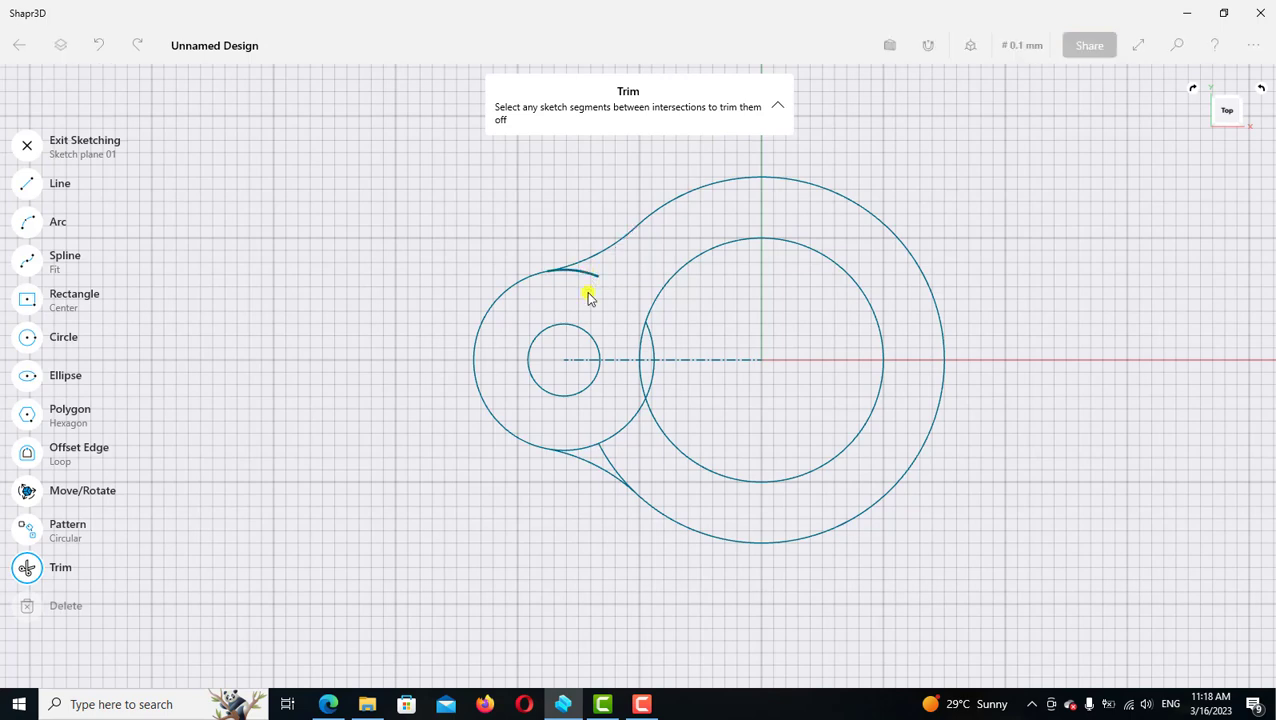
# Trim the remaining overlapping arcs inside the ring, then check the drawing
pyautogui.click(610, 450)
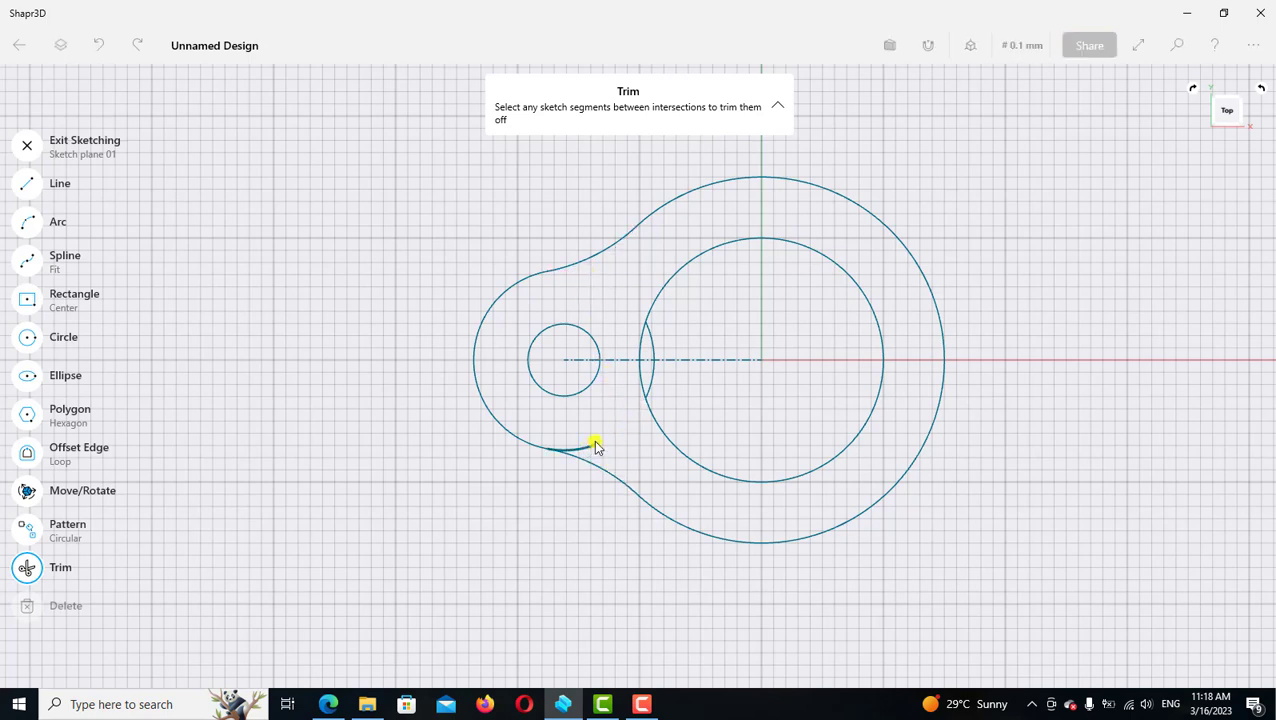
pyautogui.click(595, 446)
pyautogui.click(650, 383)
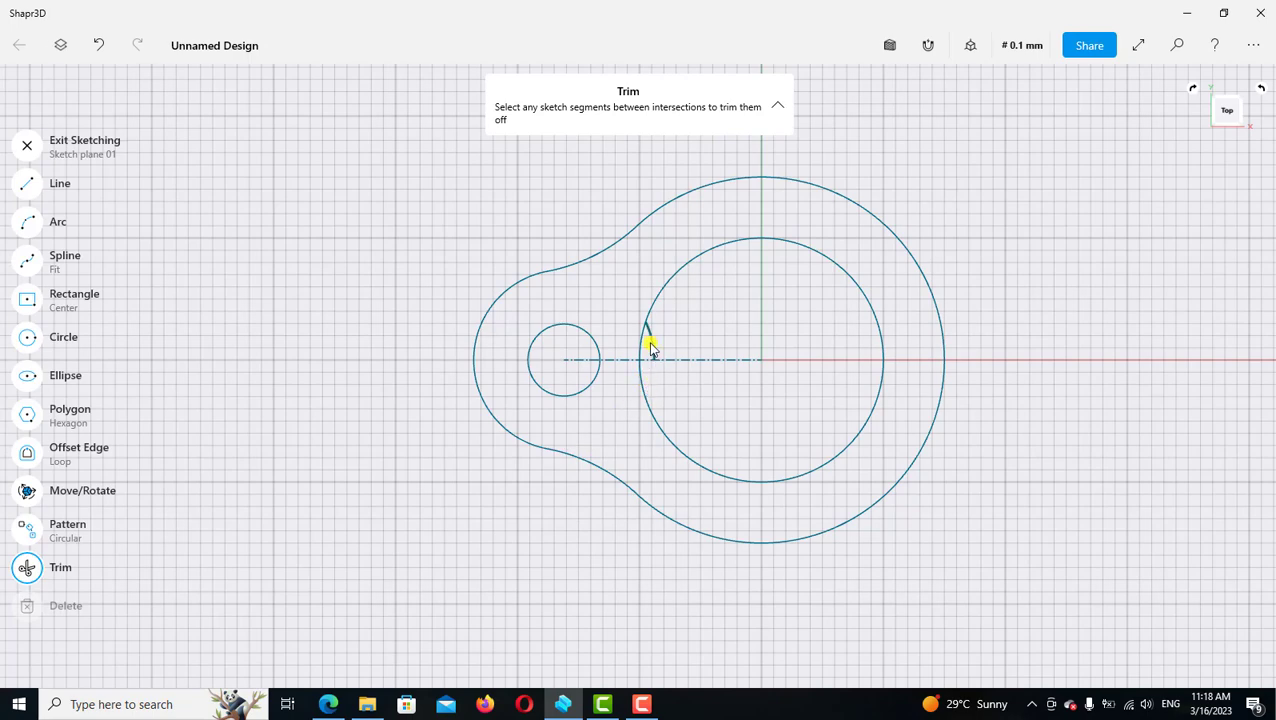
pyautogui.scroll(-2, 650, 350)
pyautogui.scroll(-2, 604, 370)
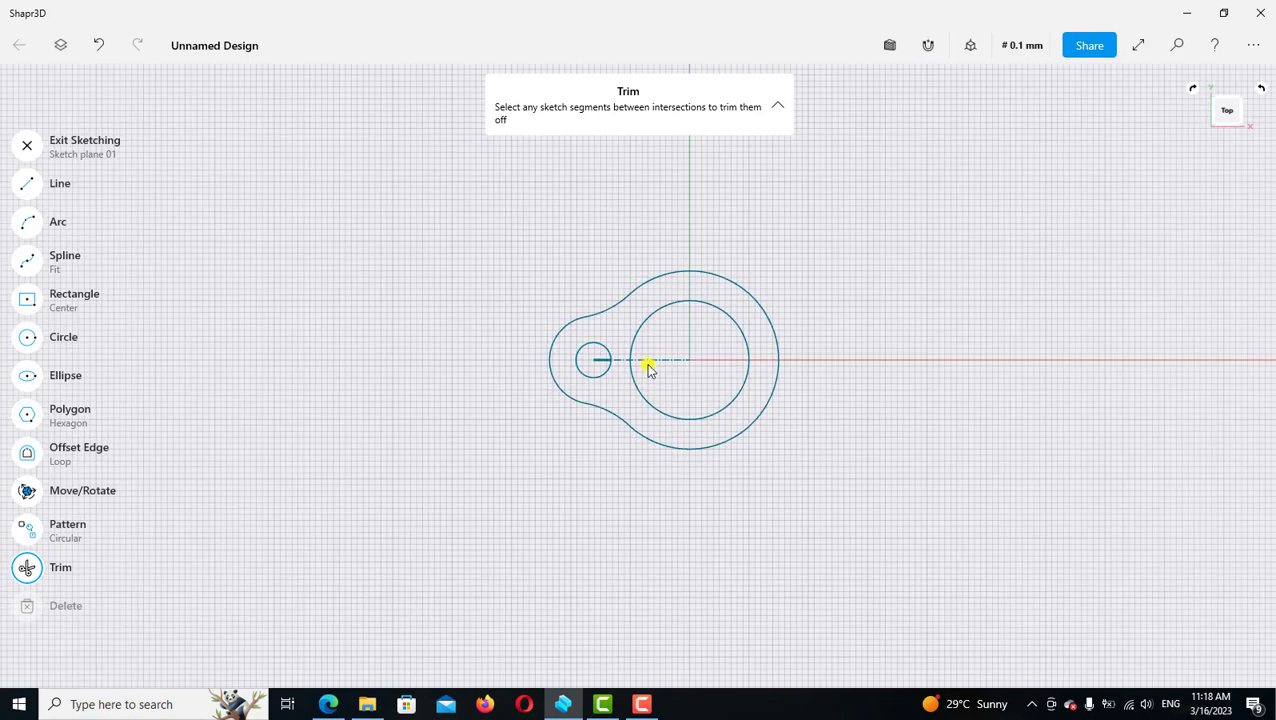
pyautogui.hscroll(2, 598, 348)
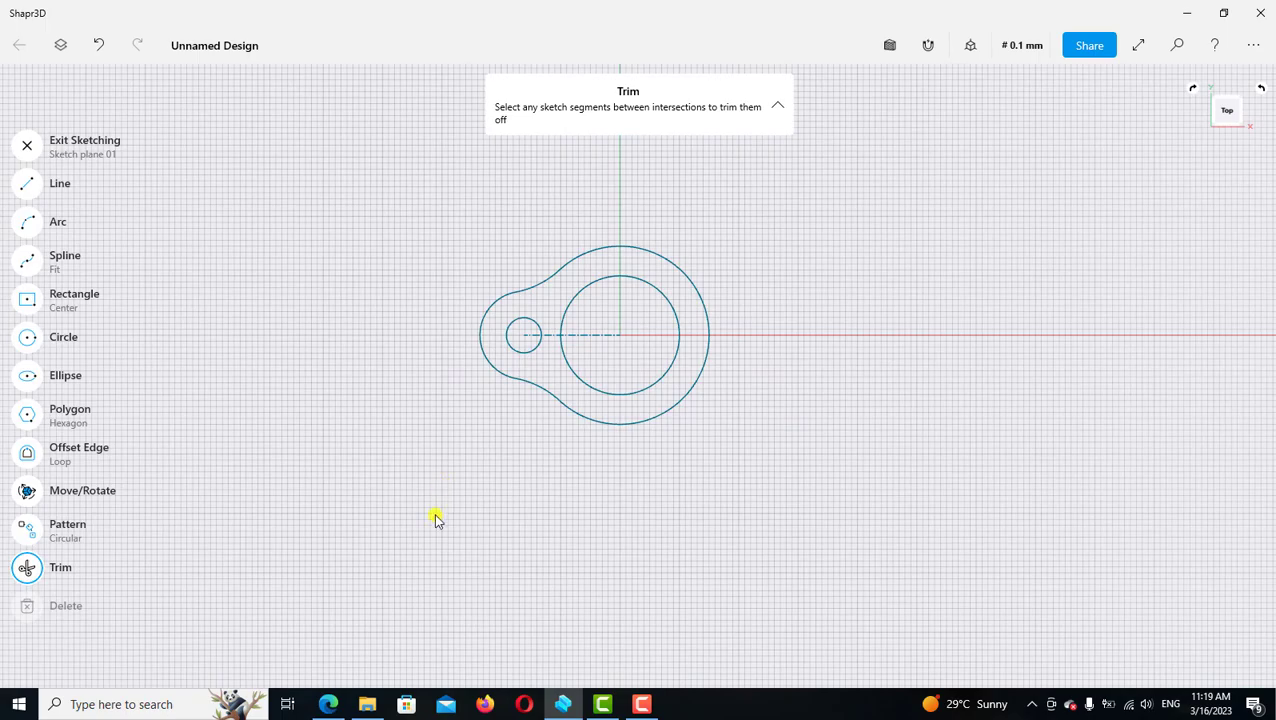
pyautogui.click(328, 704)
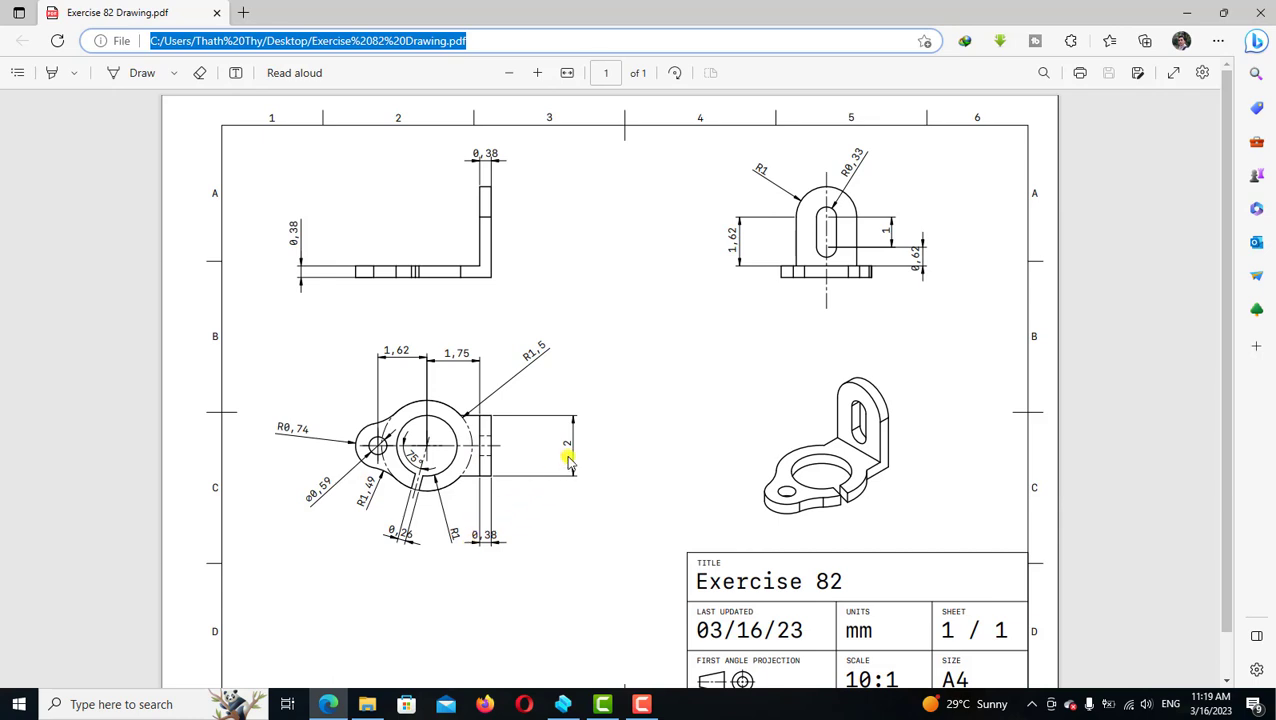
# Return from the Exercise 82 PDF to the Shapr3D sketch
pyautogui.click(563, 704)
# Draw a horizontal line running right from the large circle's centre
pyautogui.hscroll(2, 568, 430)
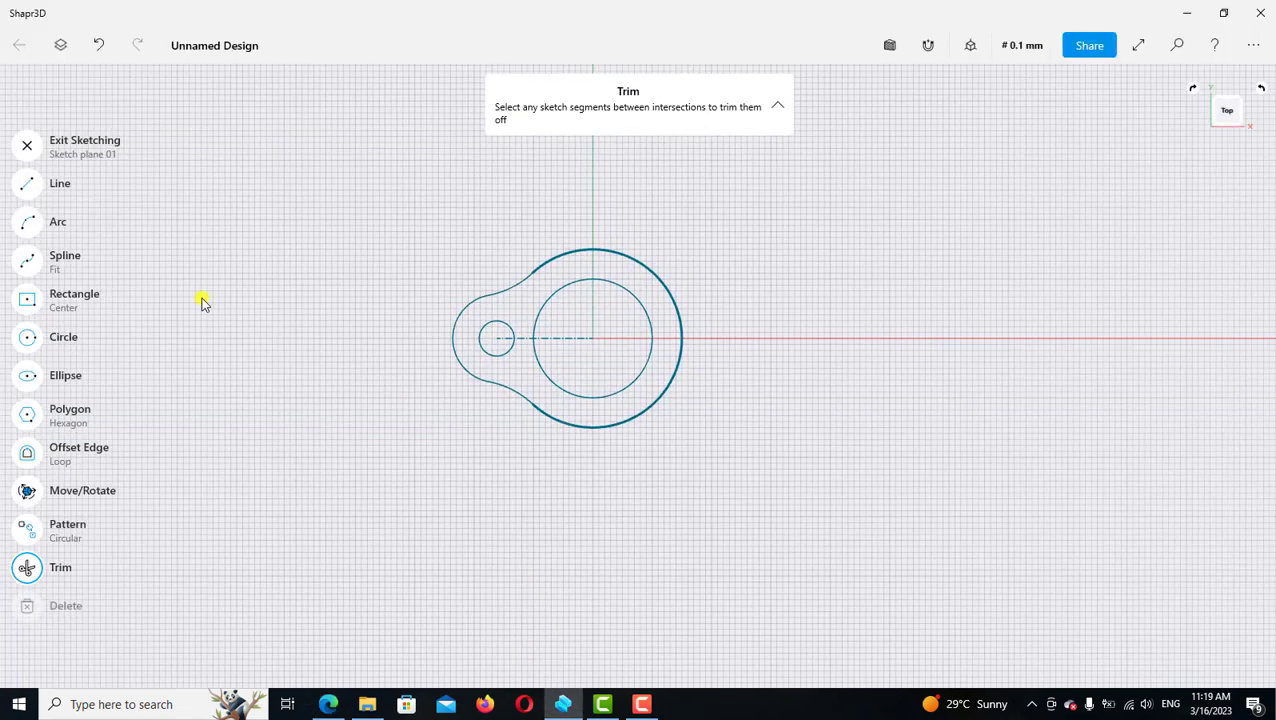
pyautogui.click(52, 186)
pyautogui.scroll(1, 590, 338)
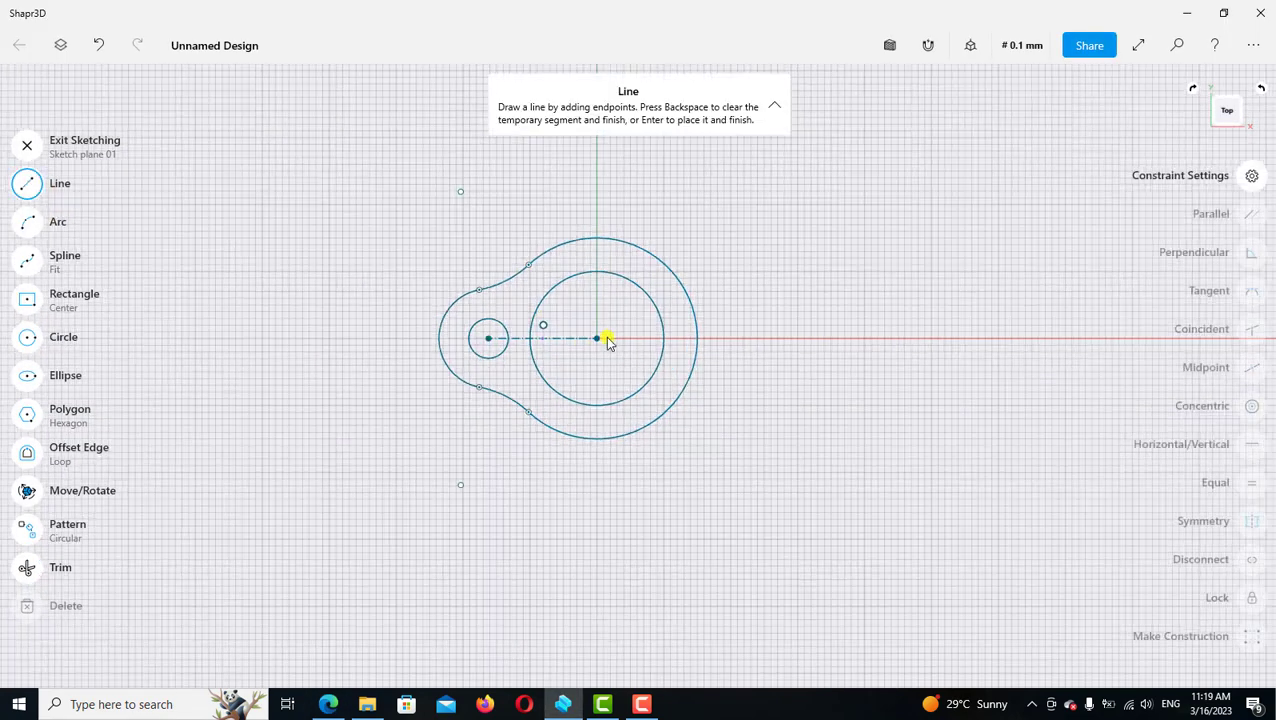
pyautogui.click(598, 338)
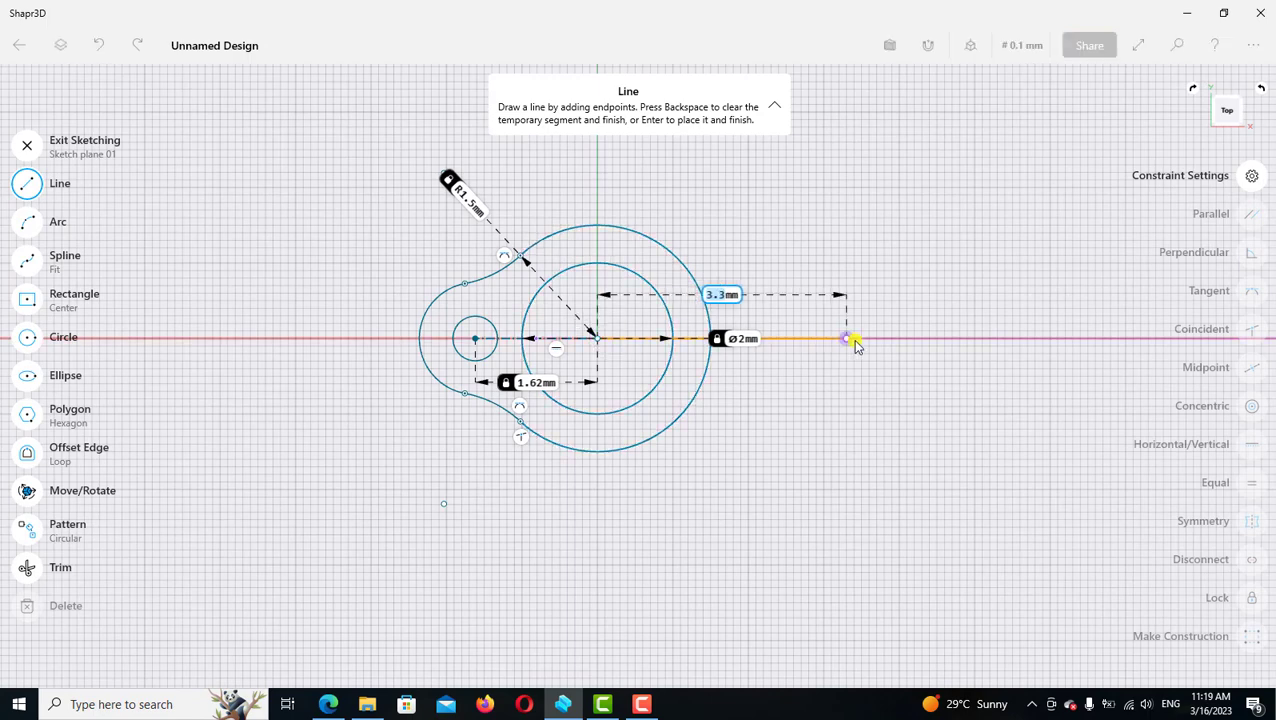
pyautogui.press('Return')
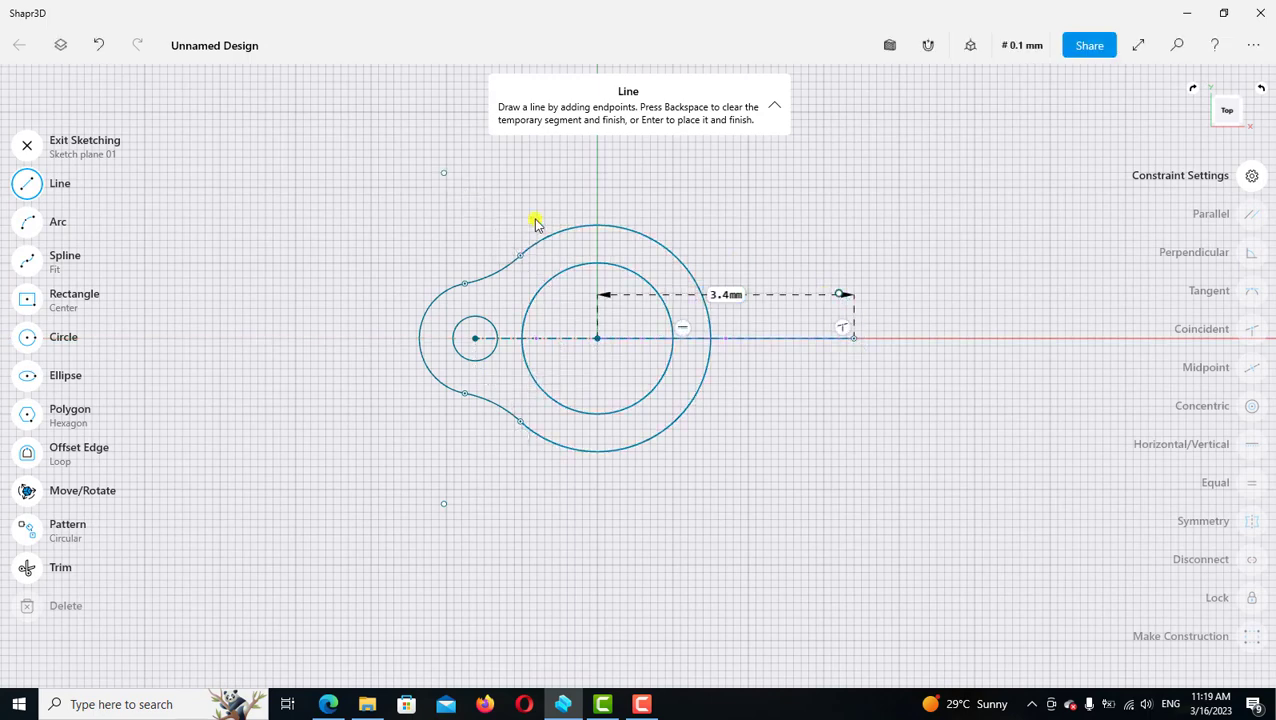
pyautogui.click(60, 185)
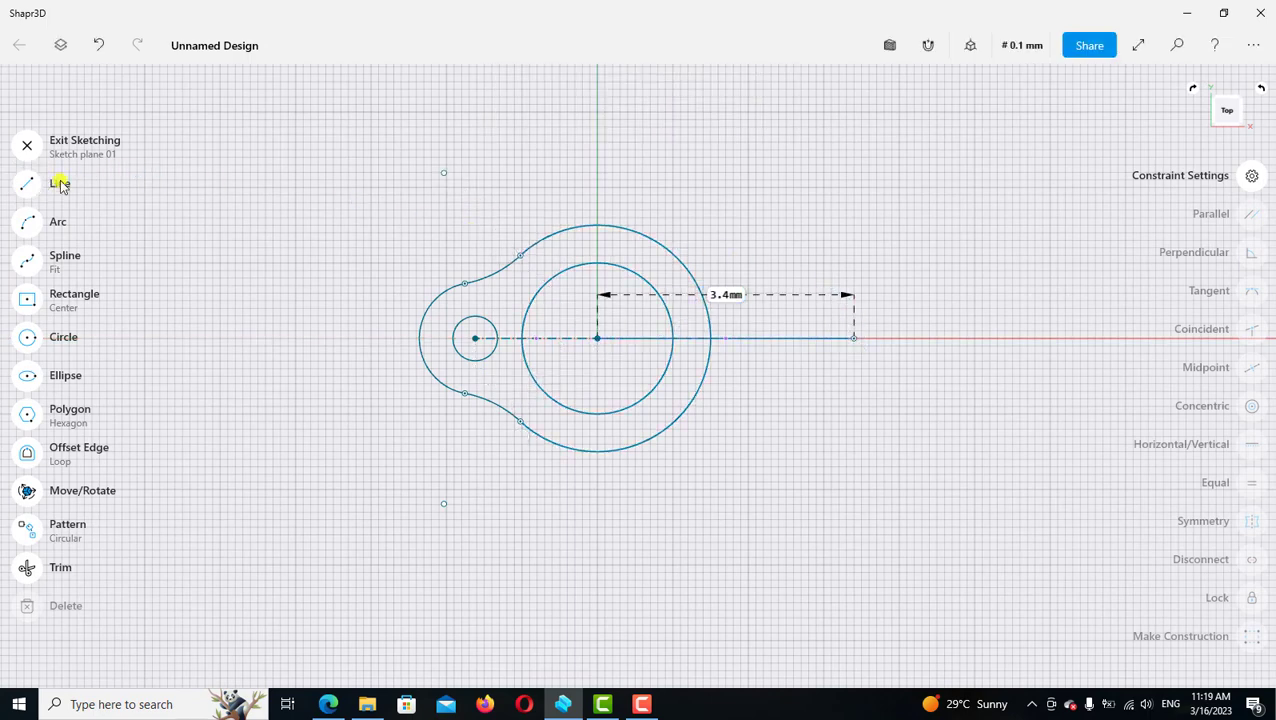
# Make the new line construction geometry and change its length from 3.4 mm to 1.75 mm
pyautogui.click(818, 339)
pyautogui.click(818, 340)
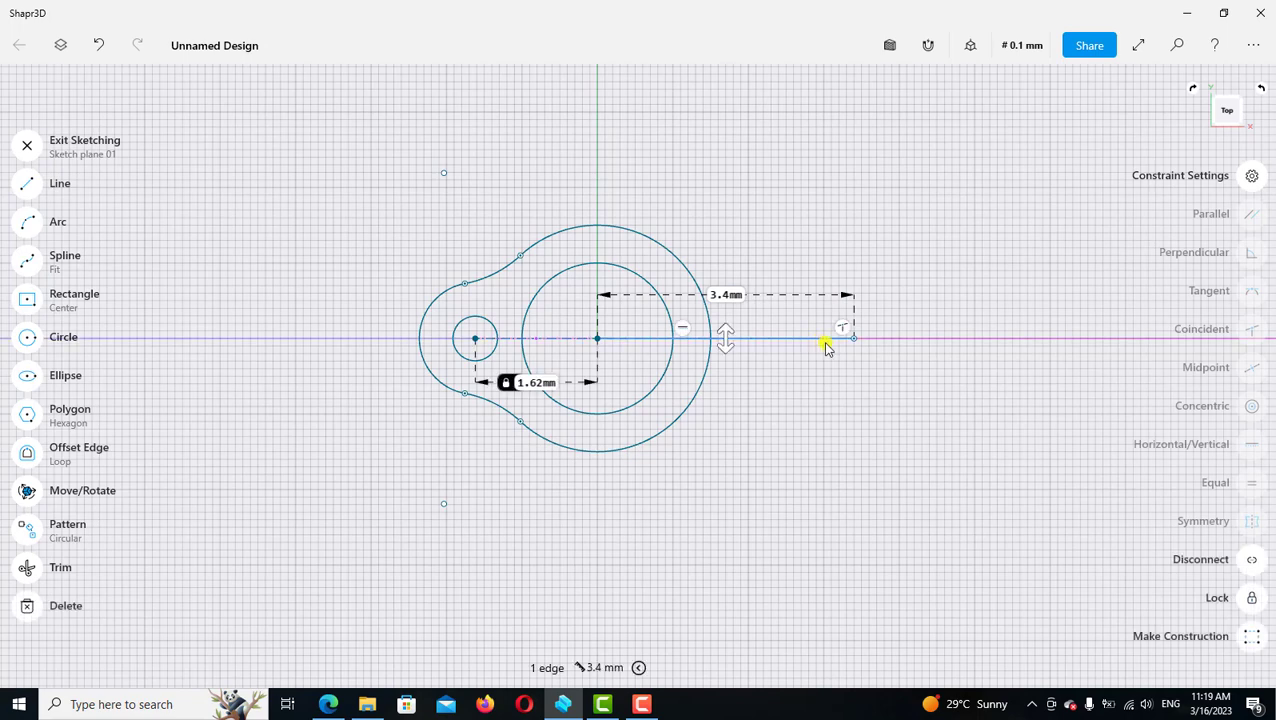
pyautogui.click(1250, 636)
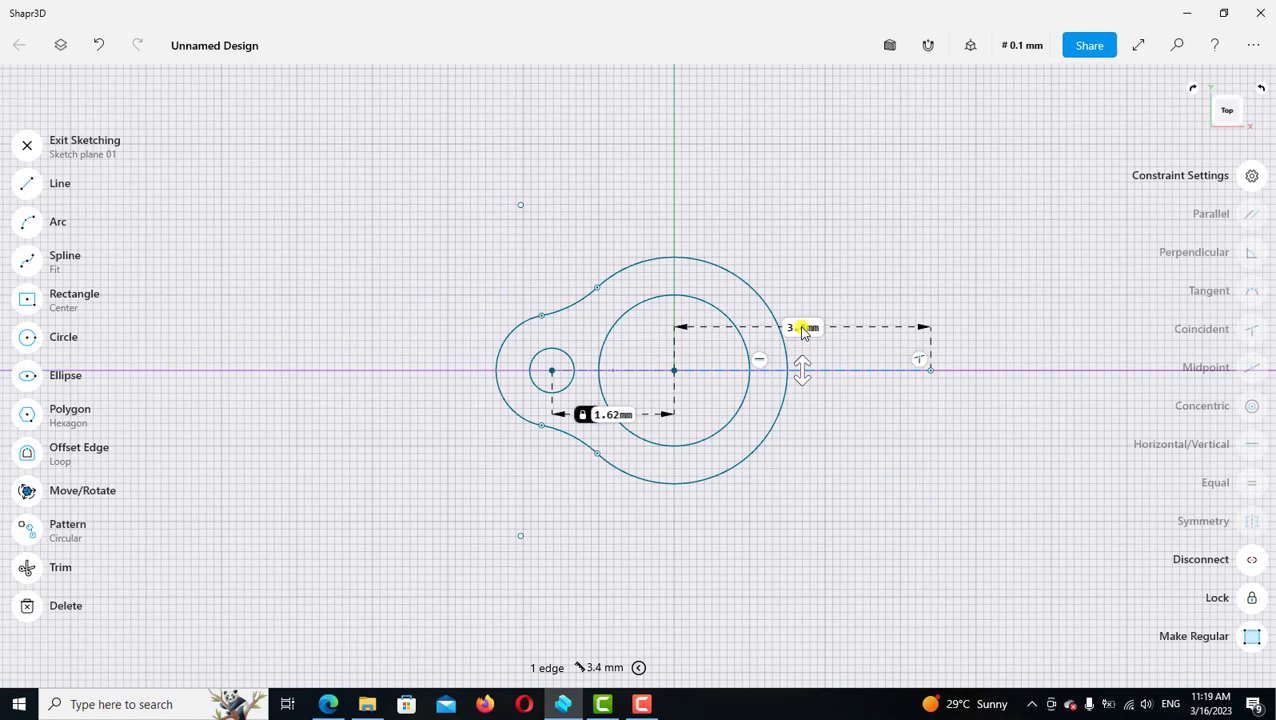
pyautogui.click(803, 329)
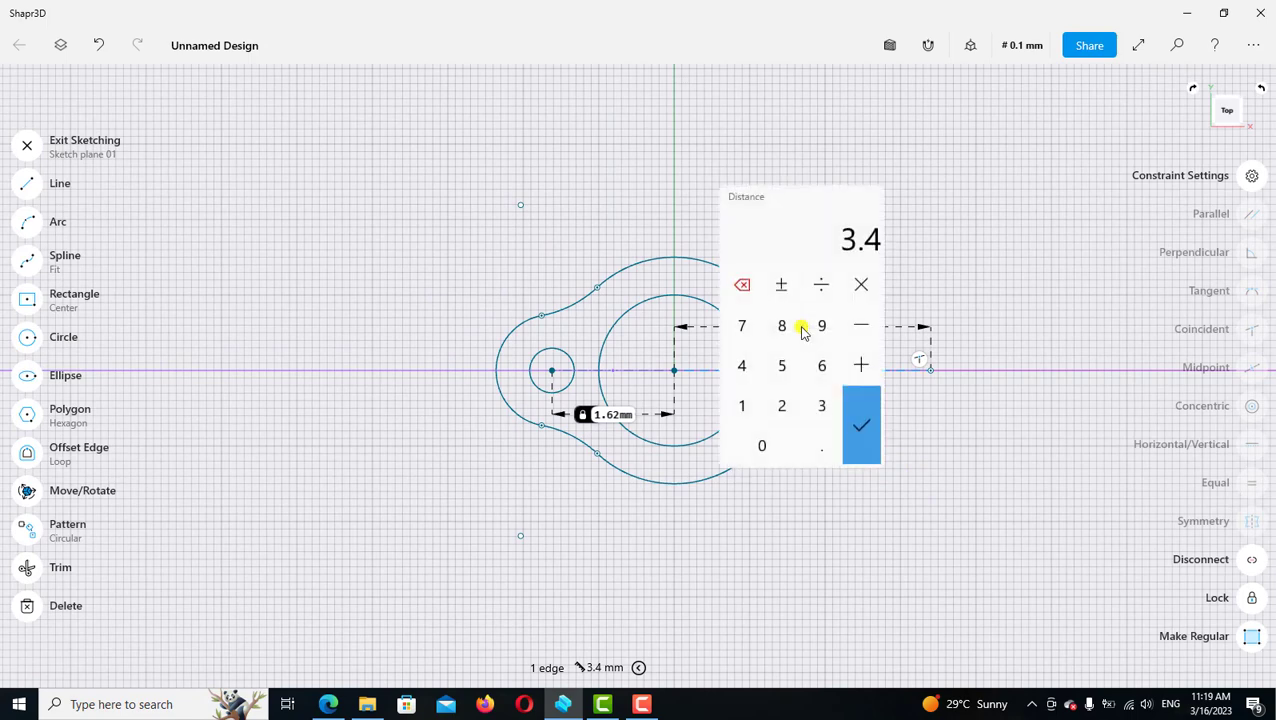
pyautogui.click(745, 405)
pyautogui.click(821, 448)
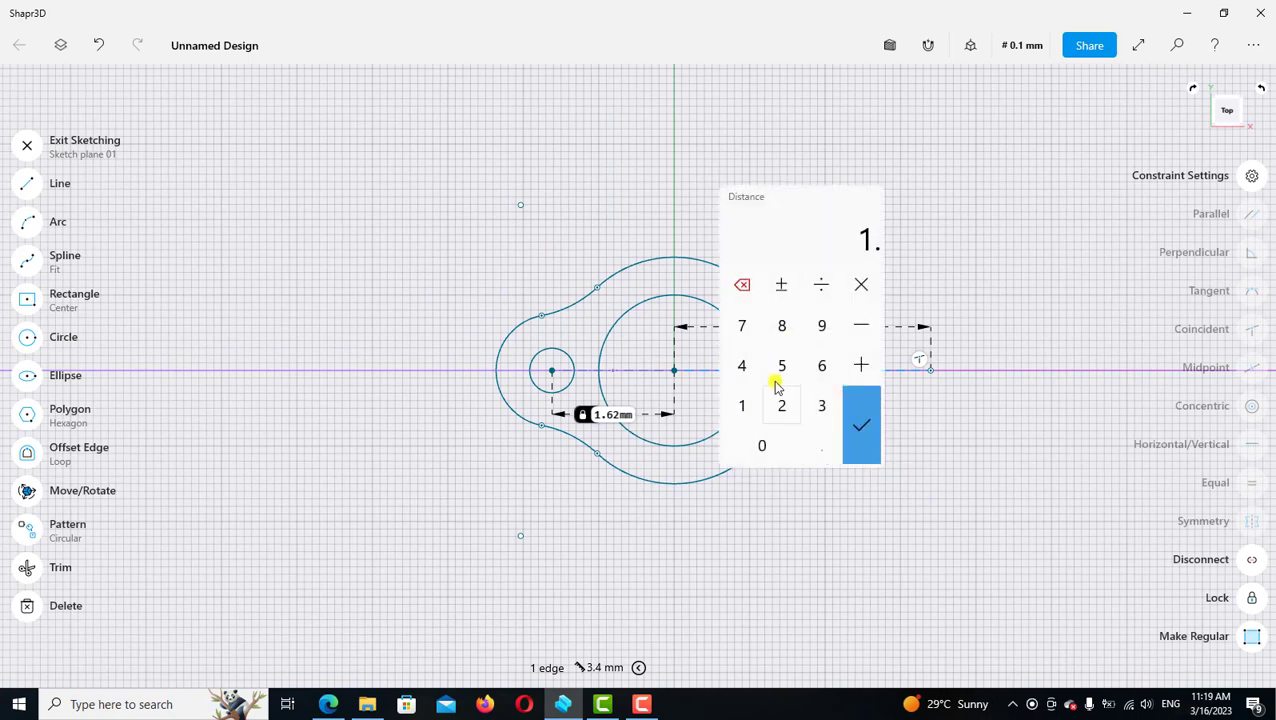
pyautogui.click(742, 326)
pyautogui.click(782, 366)
pyautogui.click(857, 425)
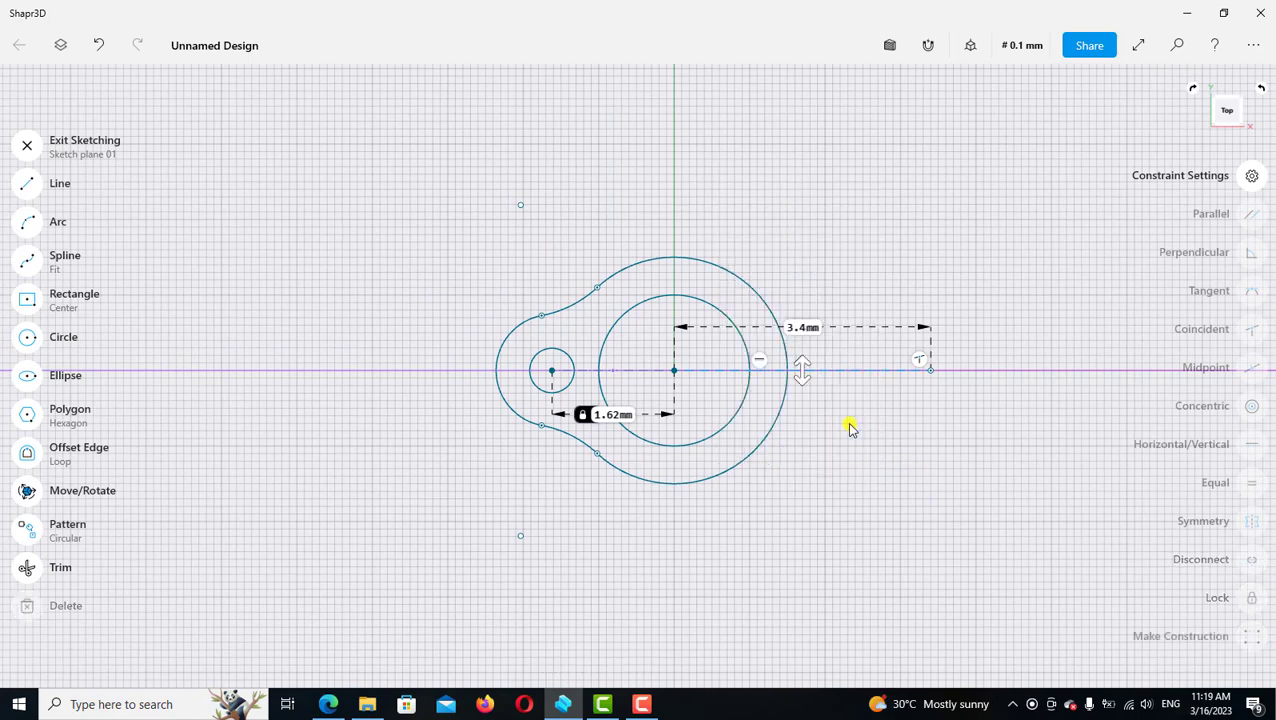
# Select the 1.75 mm construction line for a Move/Rotate that keeps the original
pyautogui.scroll(2, 735, 375)
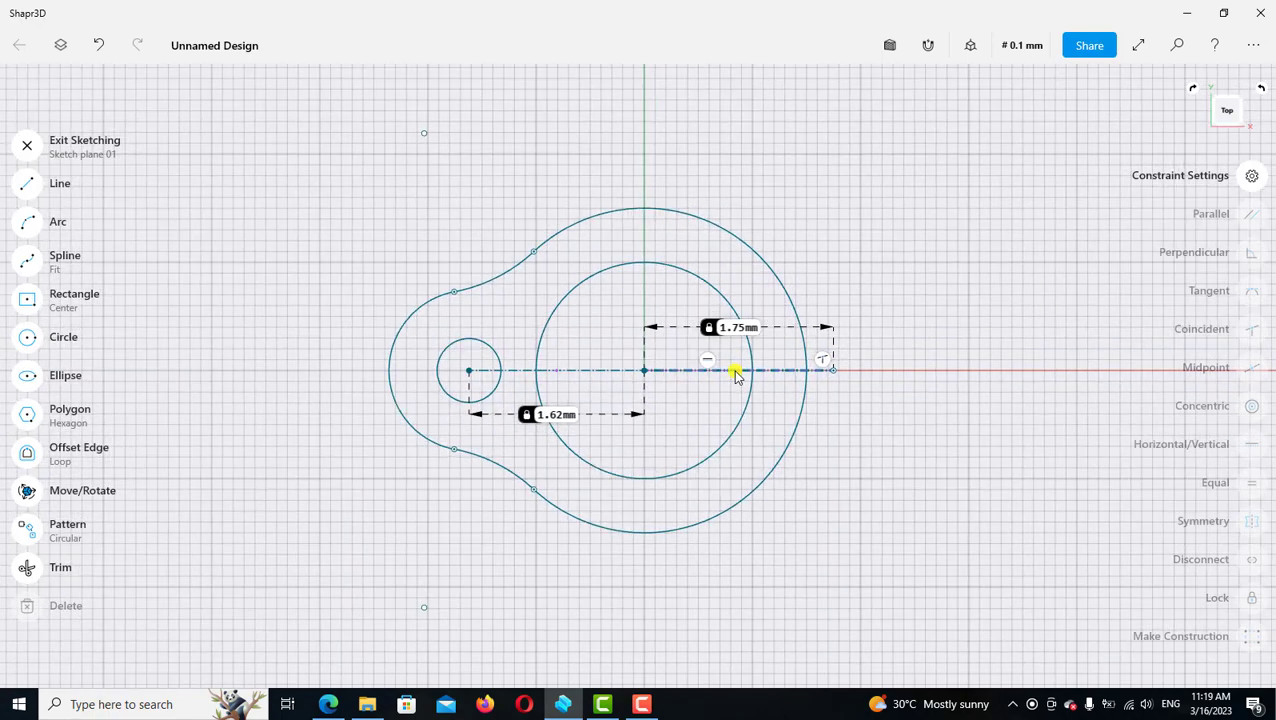
pyautogui.click(678, 372)
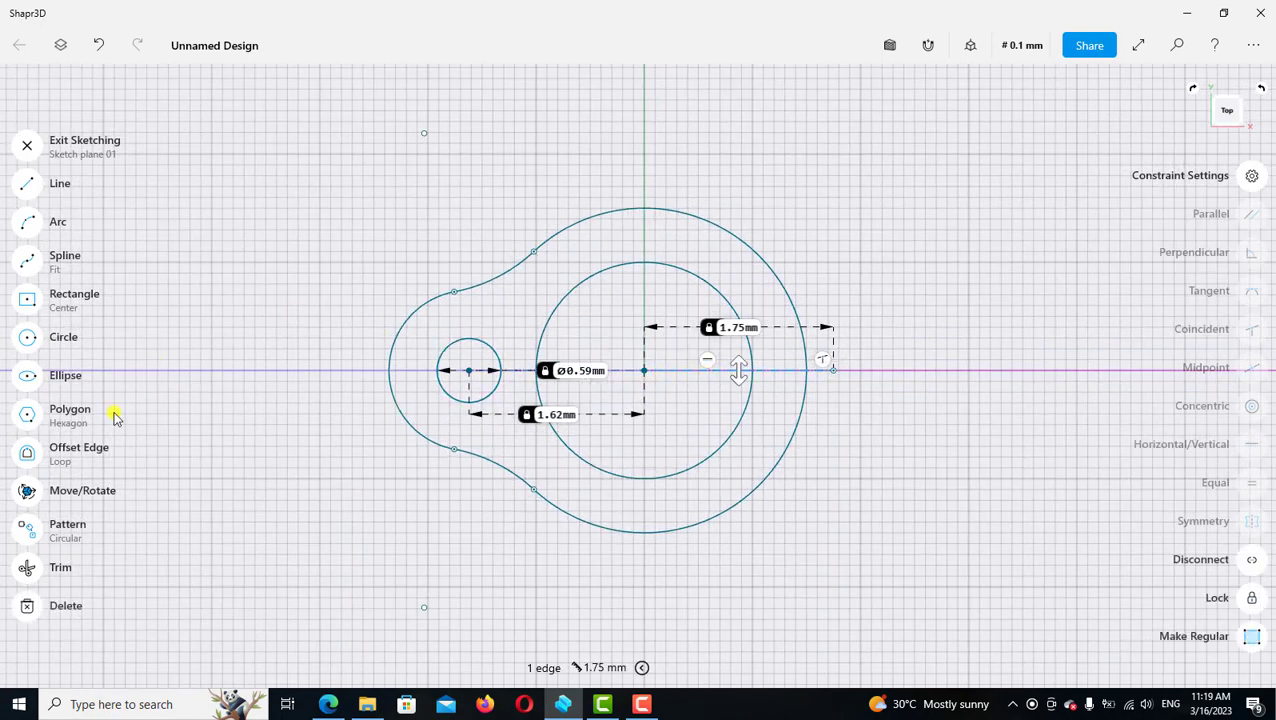
pyautogui.click(27, 490)
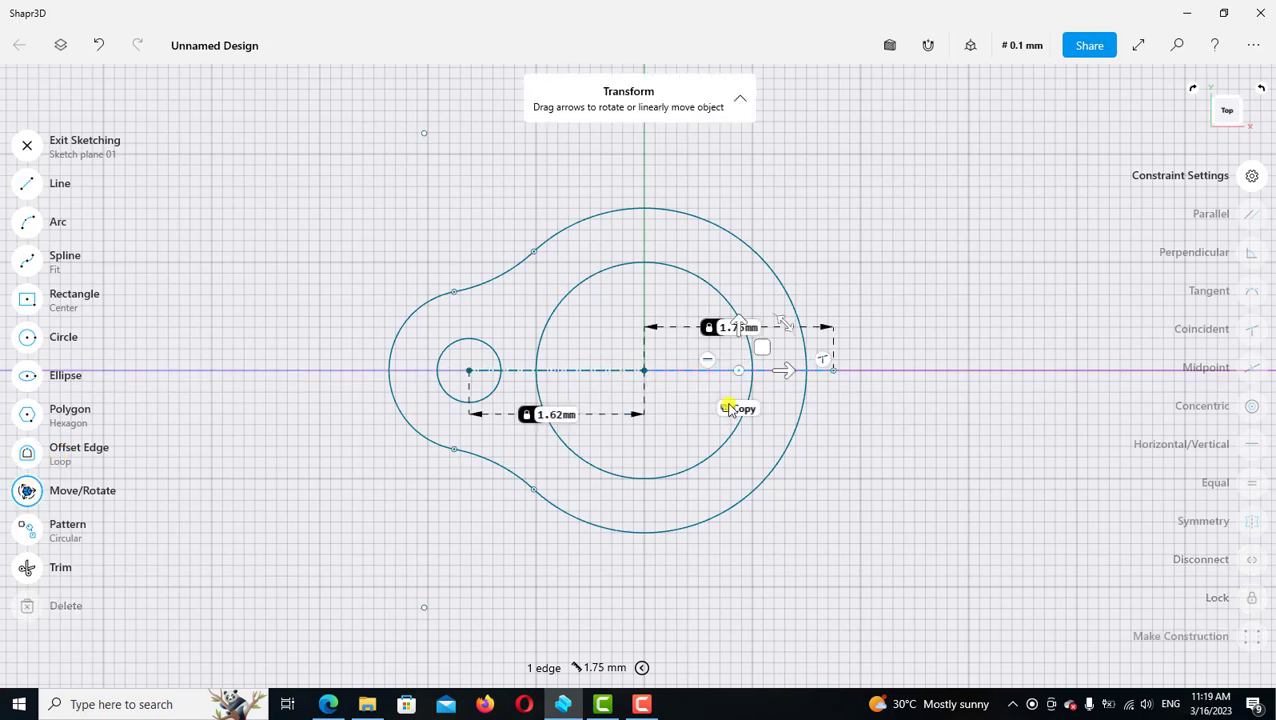
pyautogui.click(731, 408)
# Copy the centreline 1 mm upward and make the copy a regular line
pyautogui.moveTo(740, 338); pyautogui.dragTo(740, 230)
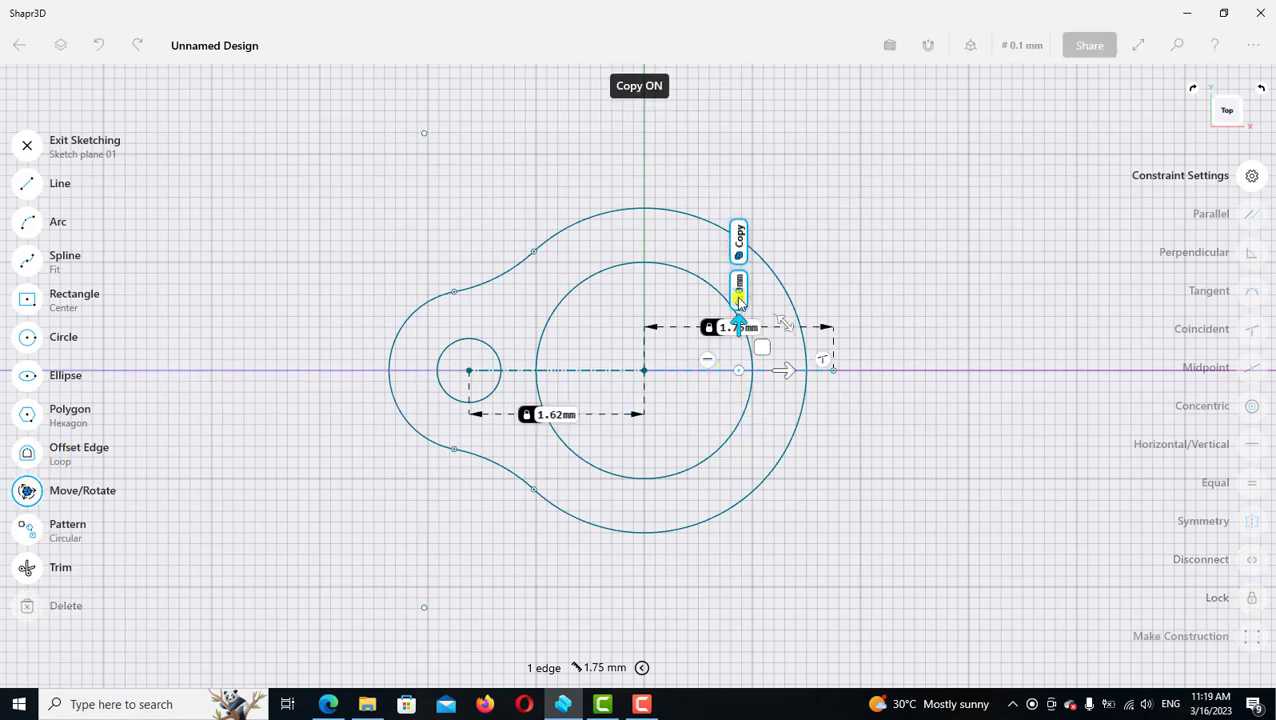
pyautogui.click(740, 228)
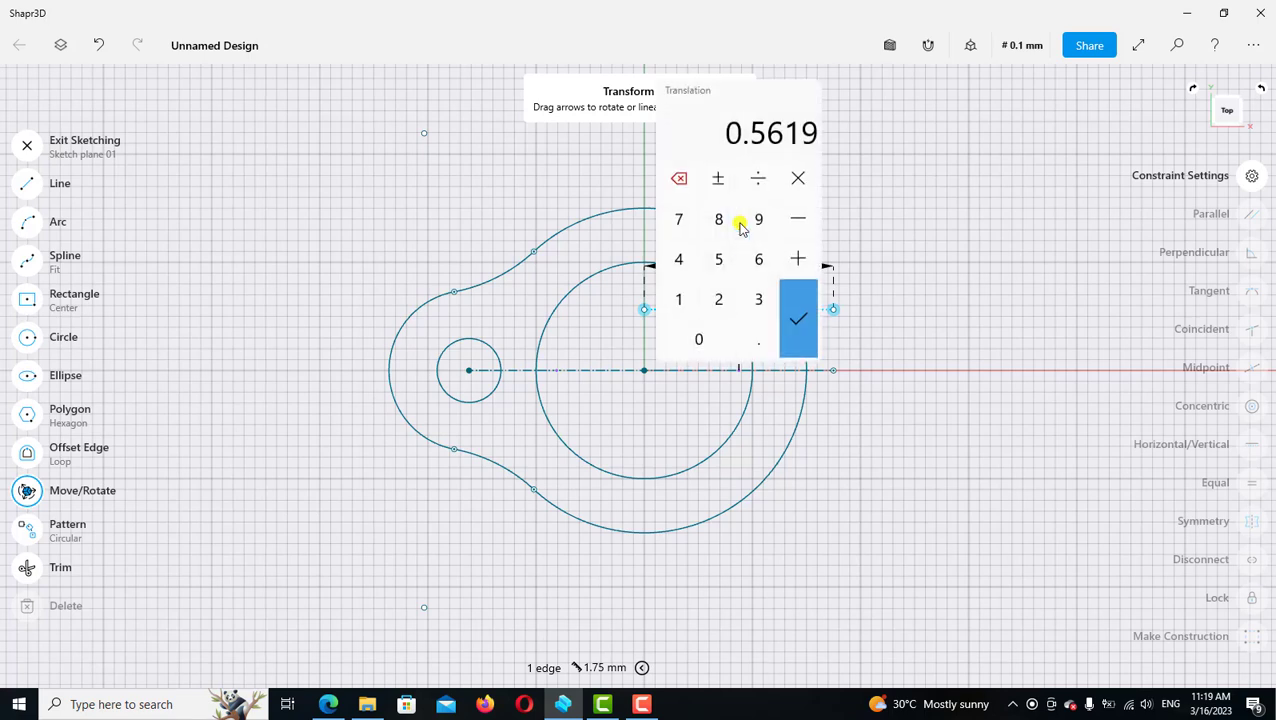
pyautogui.click(683, 303)
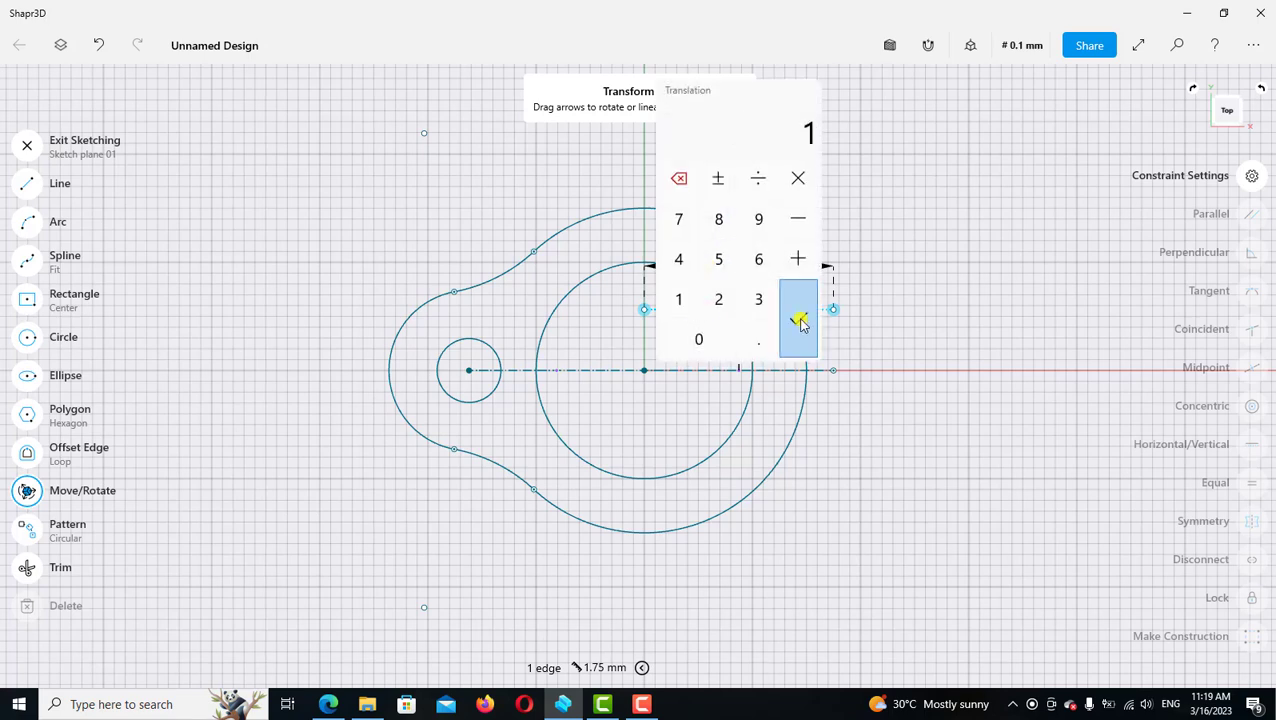
pyautogui.click(798, 318)
pyautogui.press('Escape')
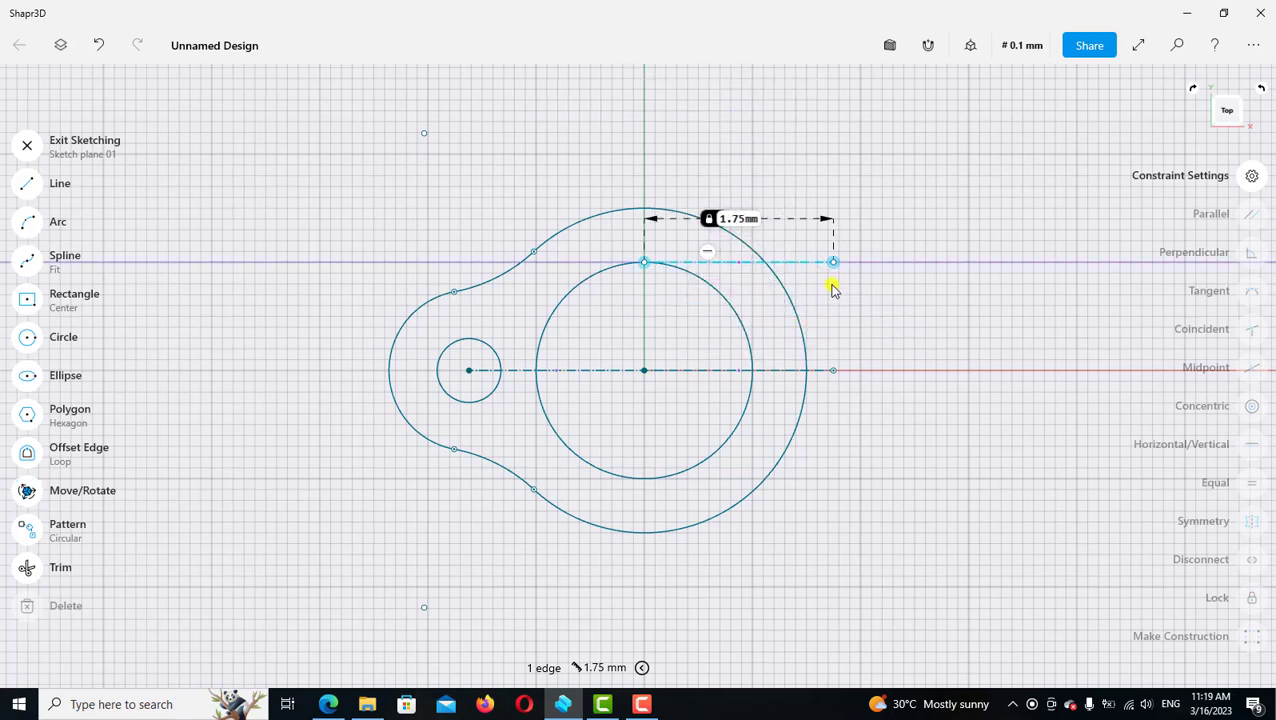
pyautogui.click(806, 263)
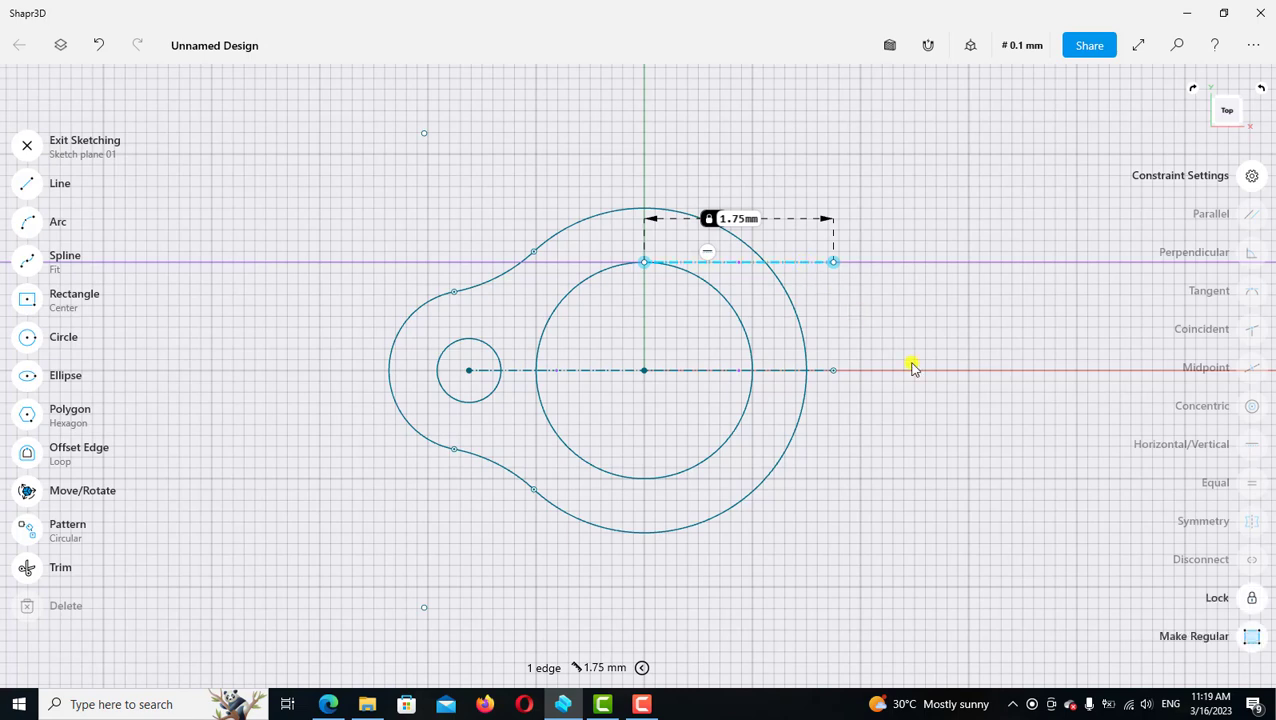
pyautogui.click(1250, 636)
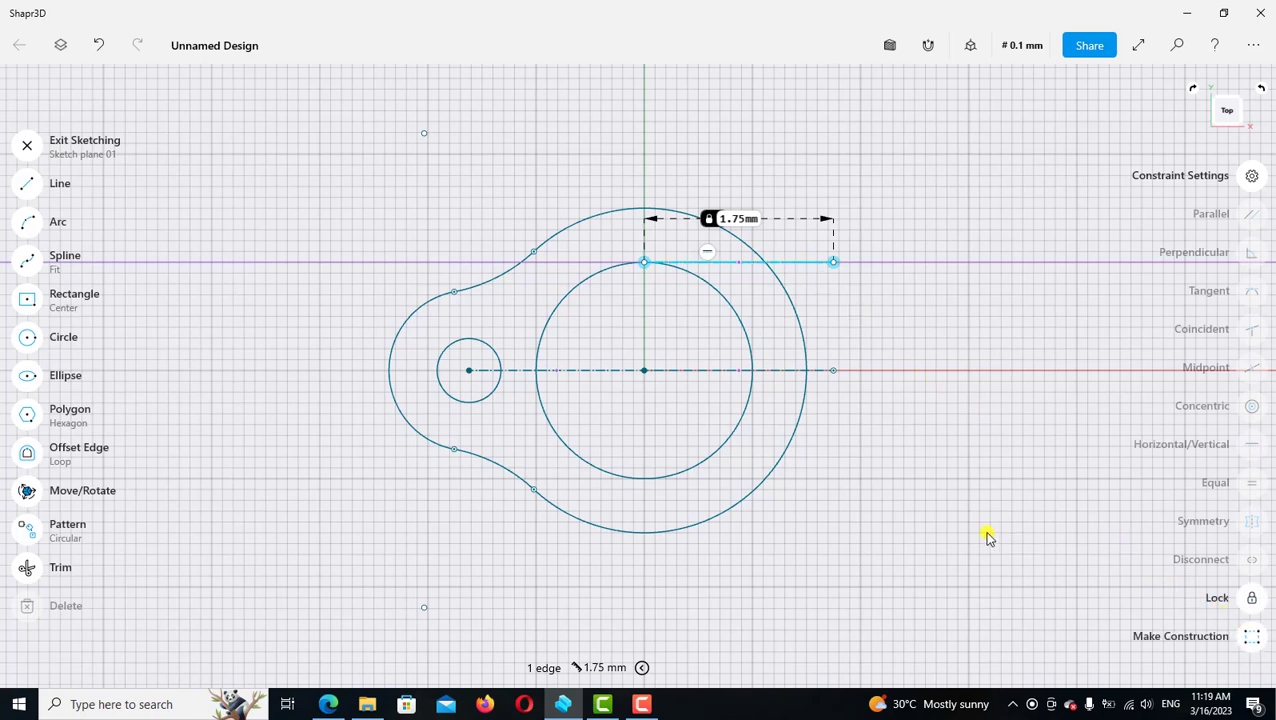
pyautogui.click(952, 484)
# Mirror the top line across the centreline to get a matching line below
pyautogui.click(807, 266)
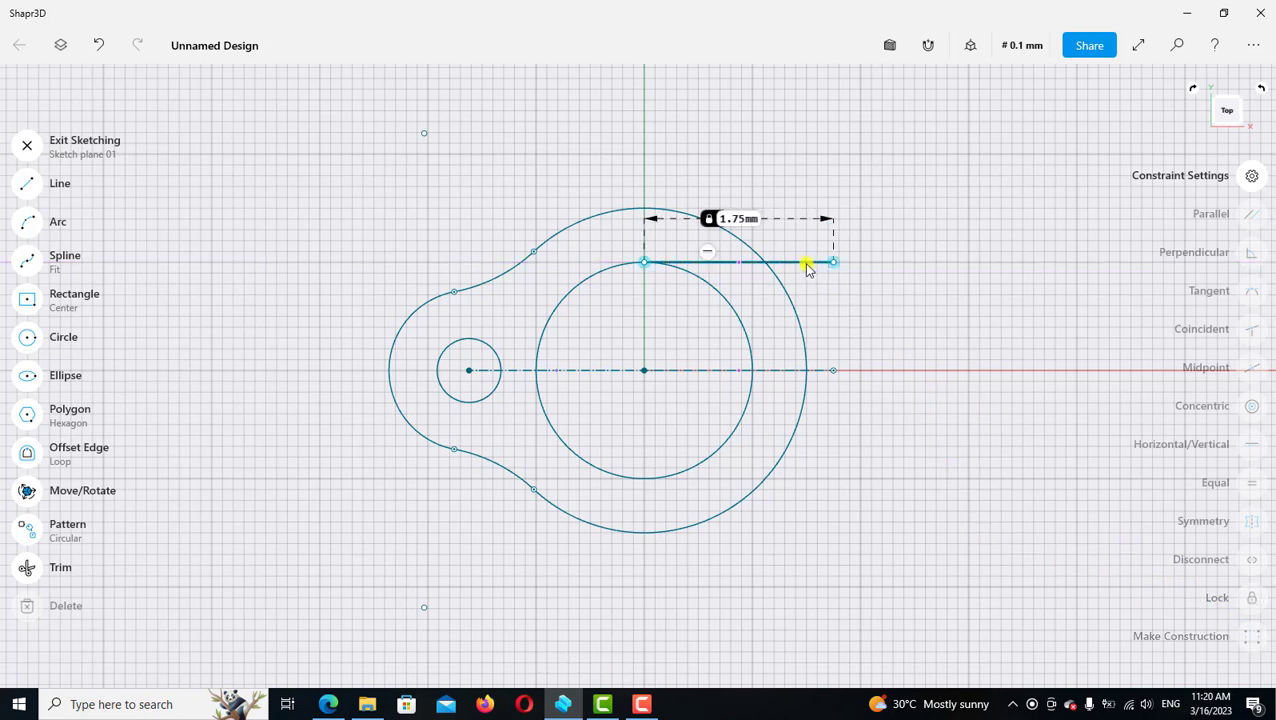
pyautogui.click(807, 266)
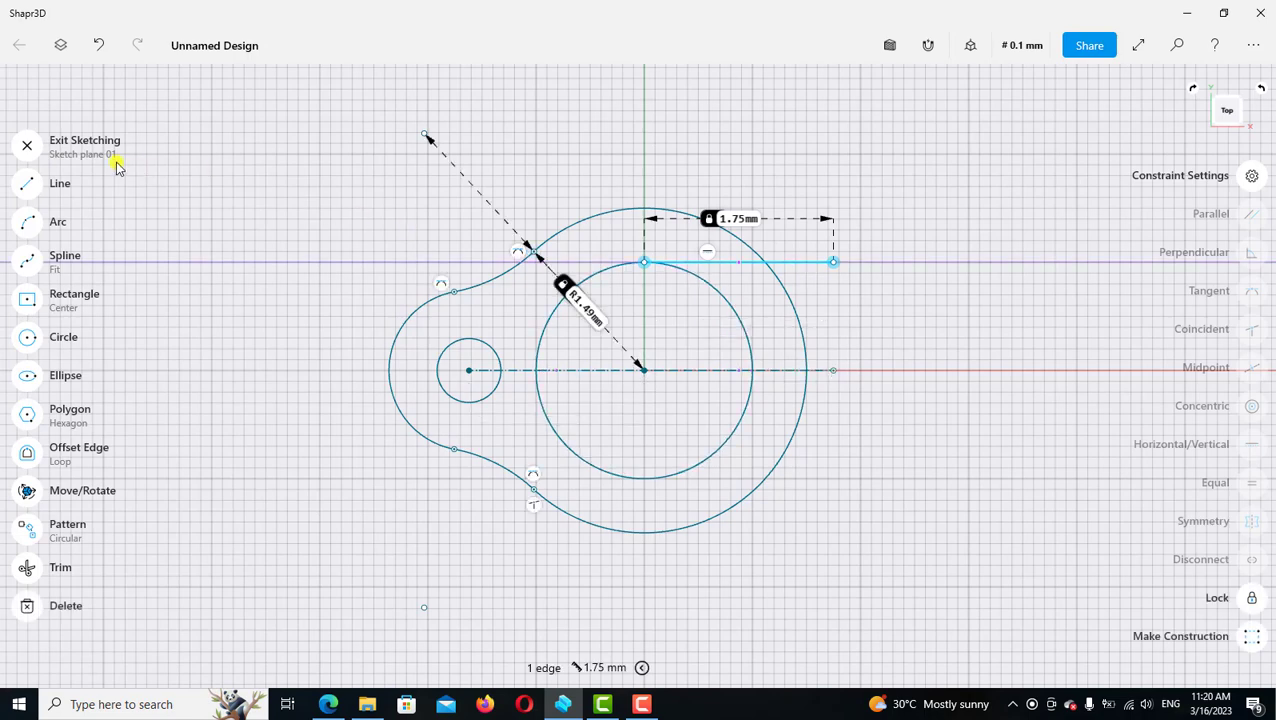
pyautogui.click(30, 147)
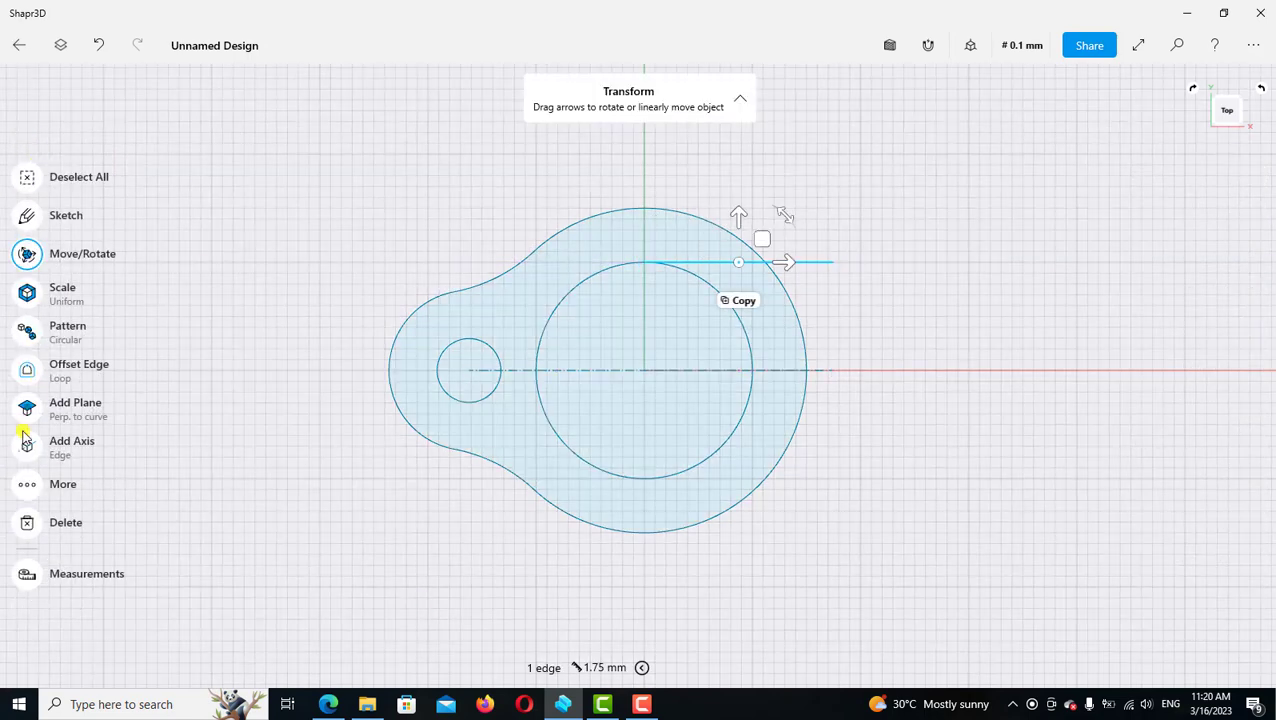
pyautogui.click(25, 487)
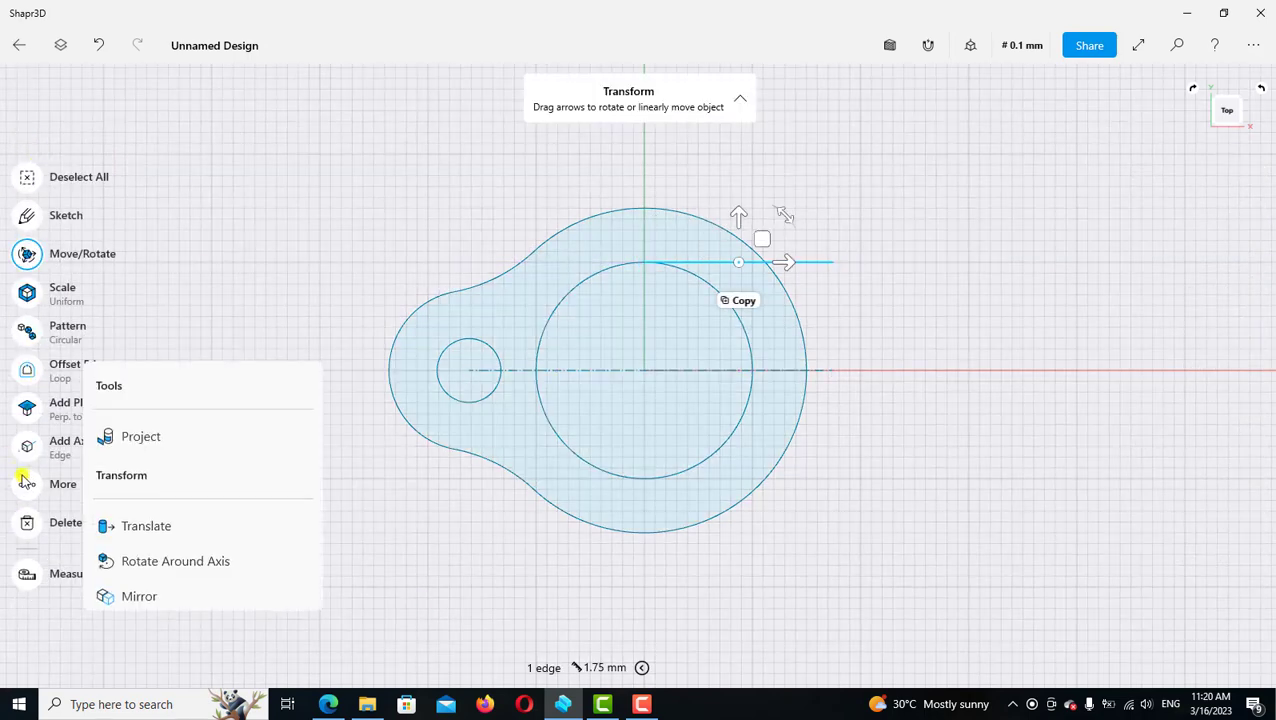
pyautogui.click(123, 594)
pyautogui.click(625, 447)
pyautogui.scroll(1, 690, 375)
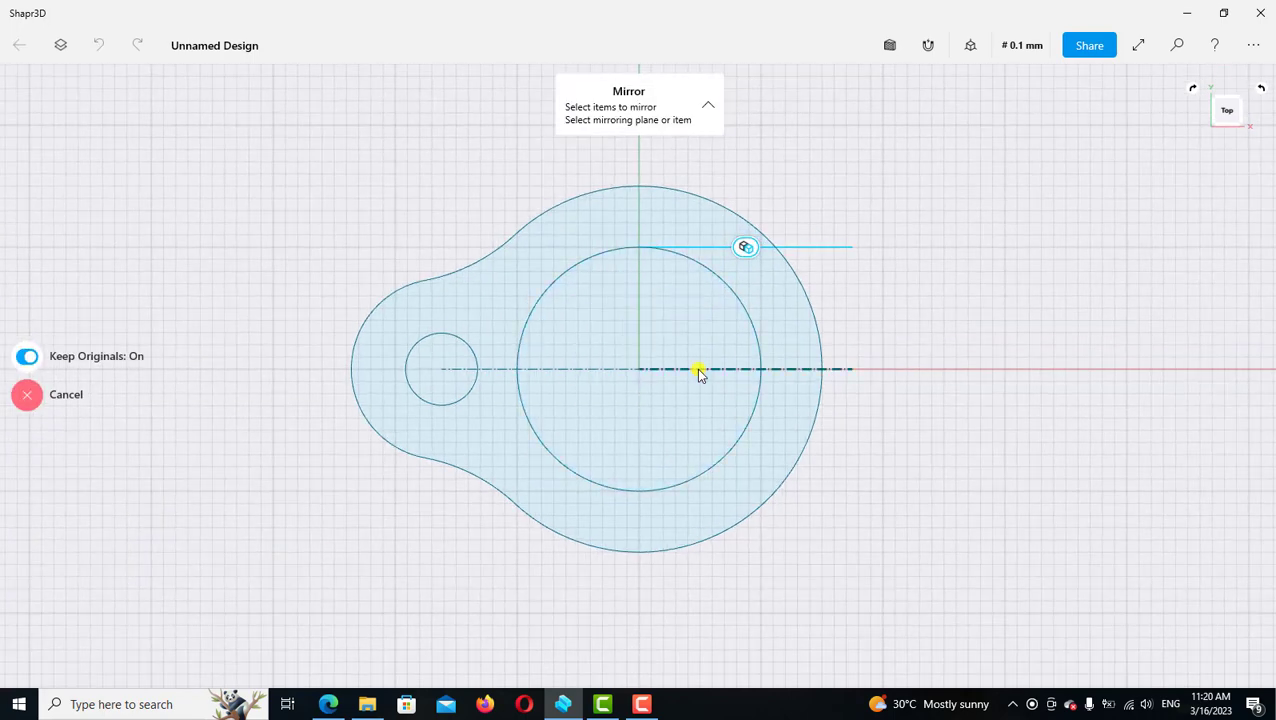
pyautogui.click(700, 371)
pyautogui.scroll(-1, 560, 400)
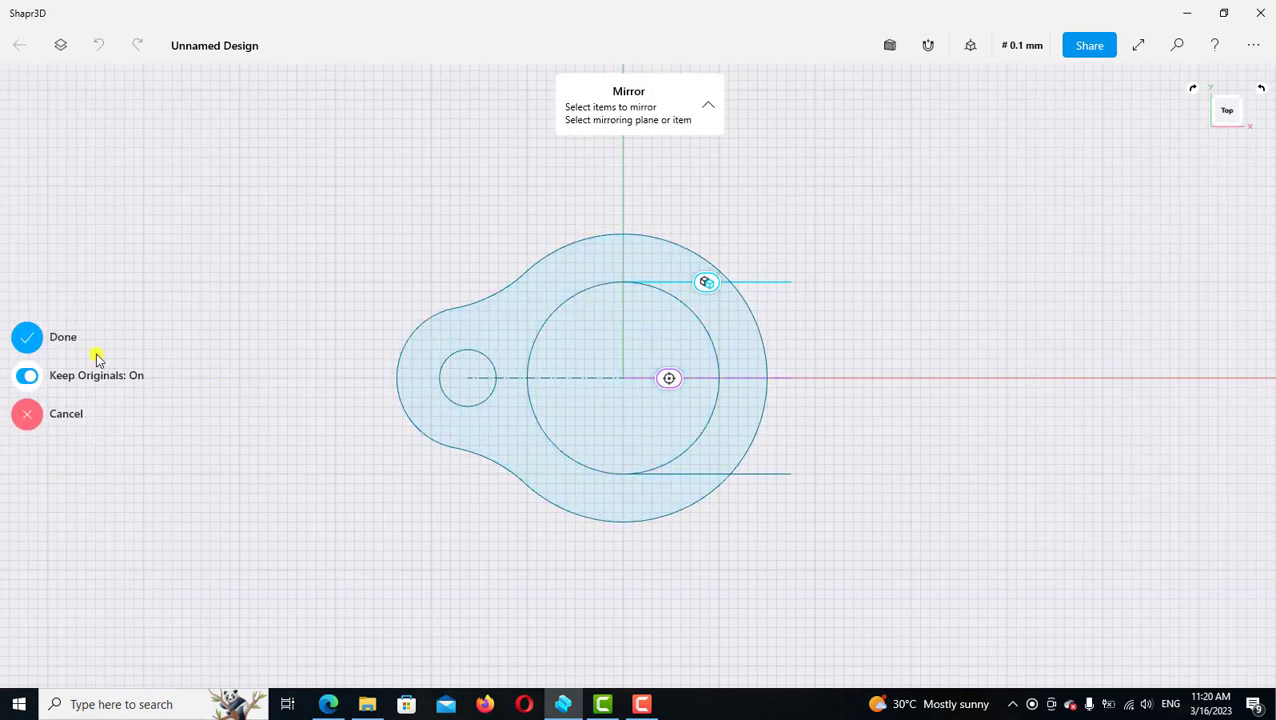
pyautogui.click(27, 338)
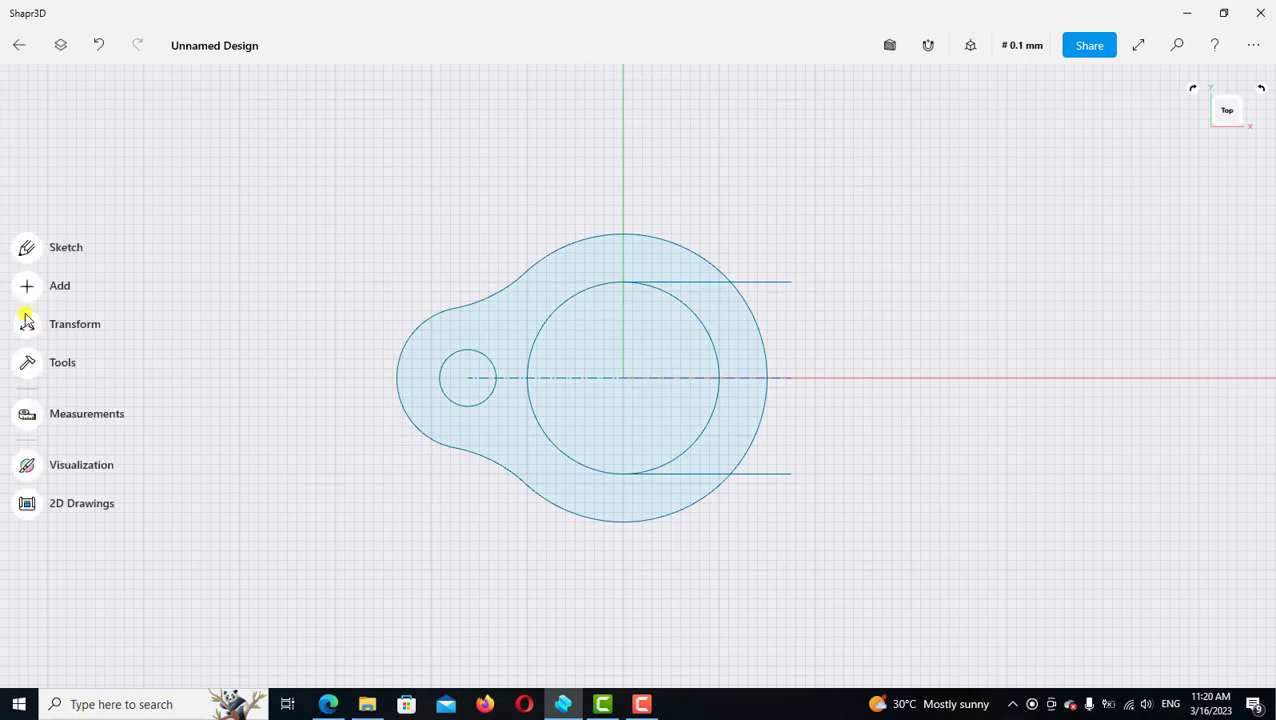
# Back in the sketch, draw a line joining the right ends of the top and bottom lines
pyautogui.click(28, 250)
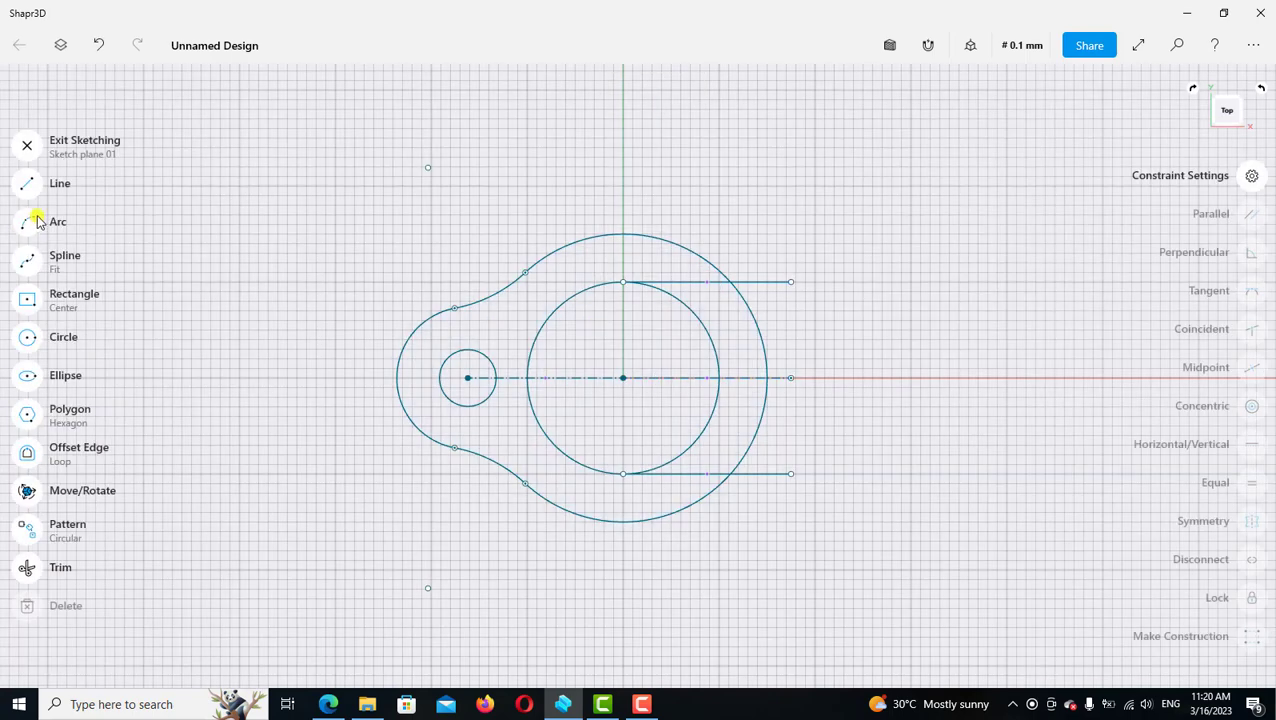
pyautogui.click(68, 197)
pyautogui.scroll(-1, 746, 383)
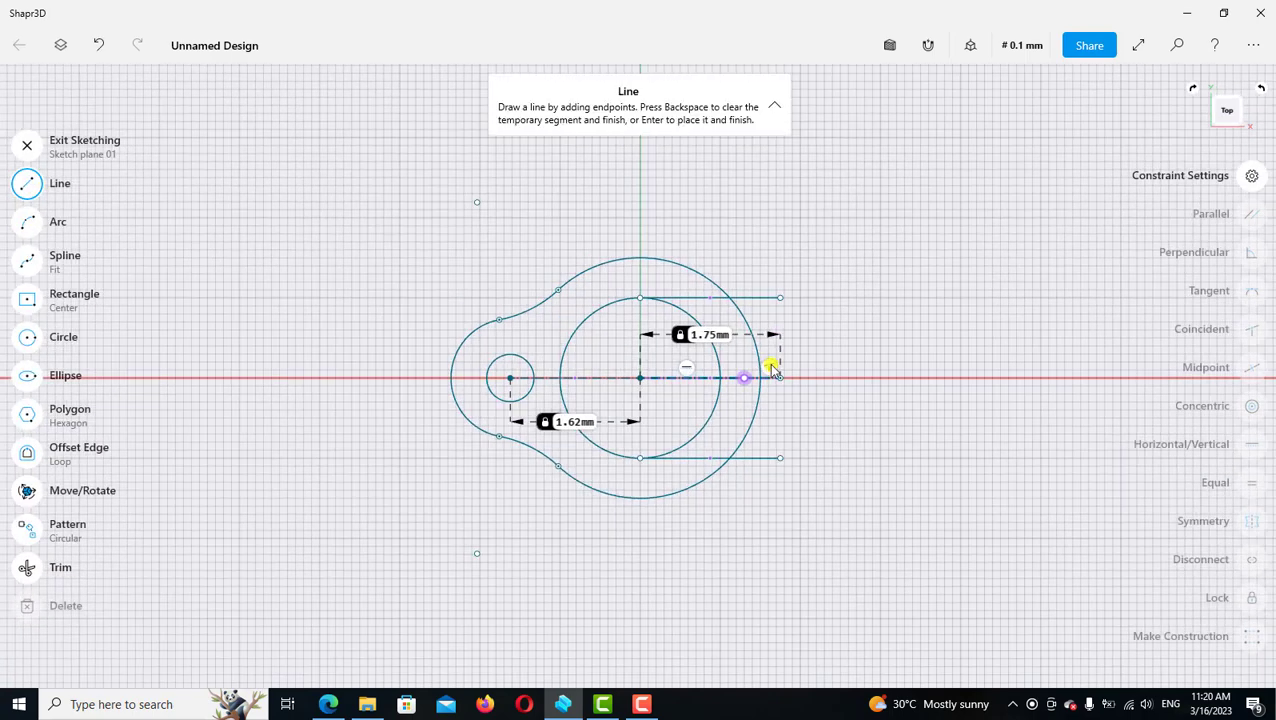
pyautogui.scroll(1, 769, 362)
pyautogui.scroll(1, 835, 322)
pyautogui.click(837, 277)
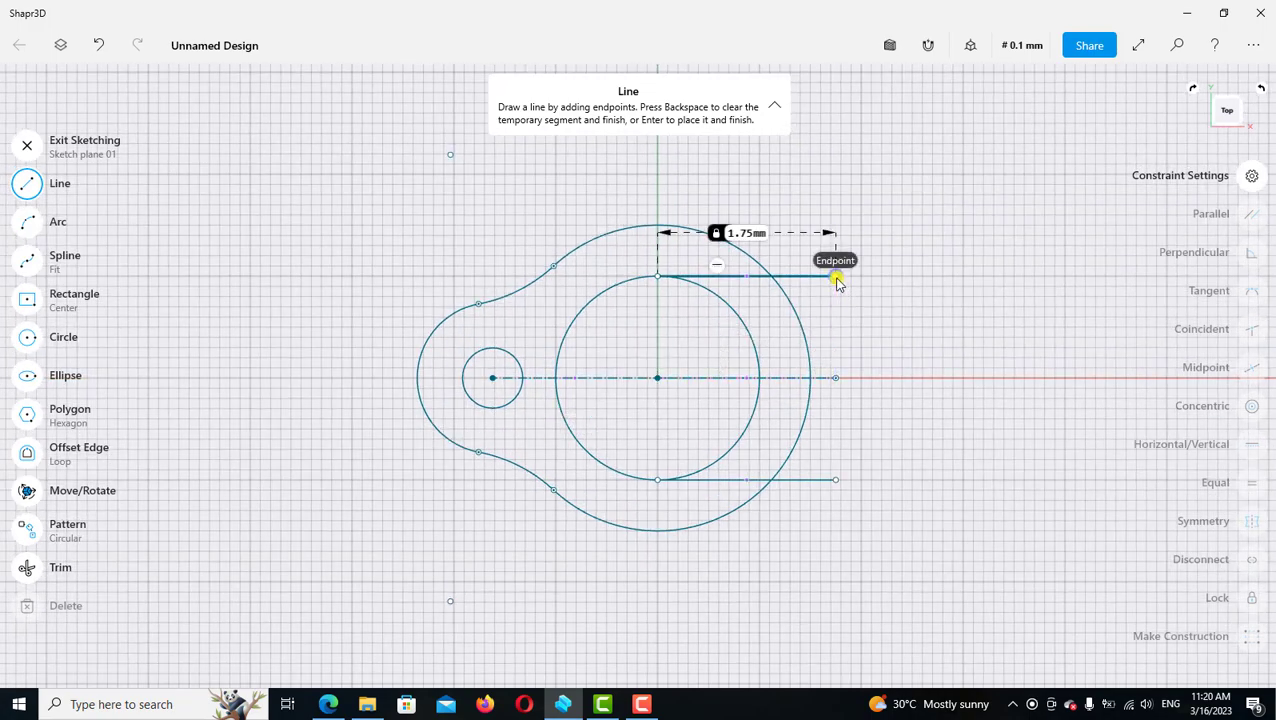
pyautogui.click(836, 481)
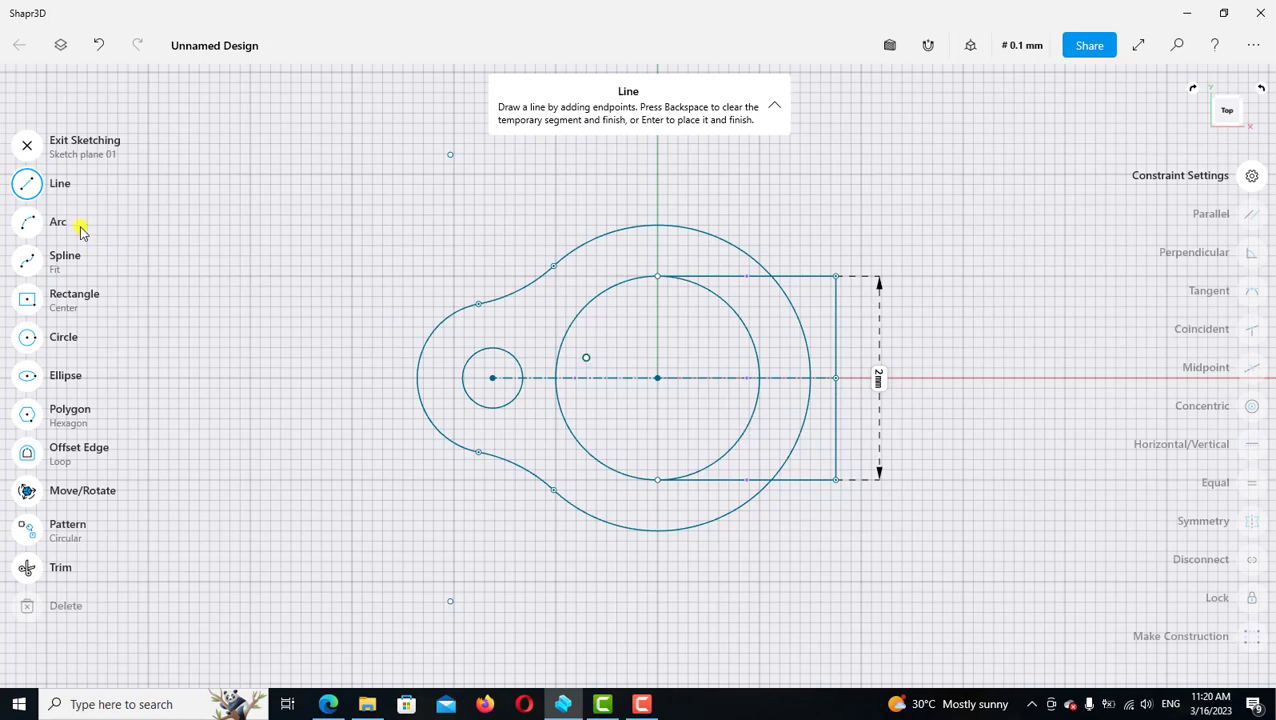
pyautogui.click(27, 183)
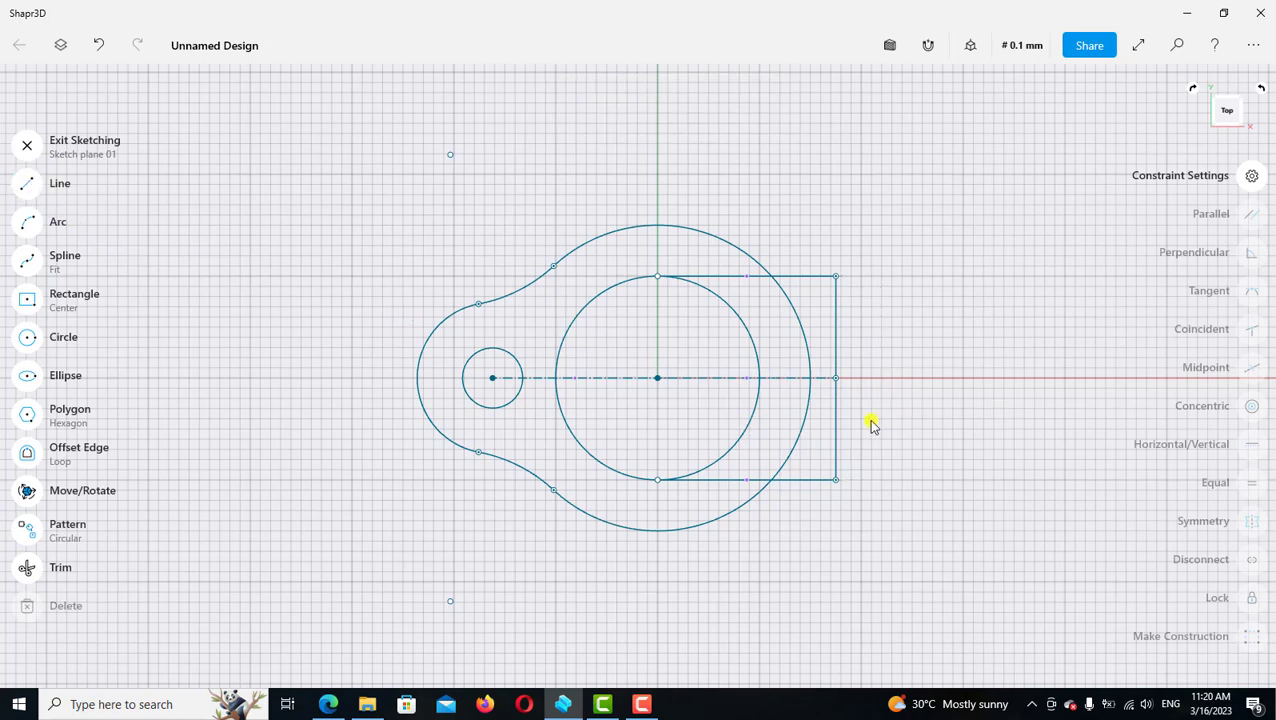
# Constrain the right line vertical and make the top and bottom lines parallel
pyautogui.click(838, 433)
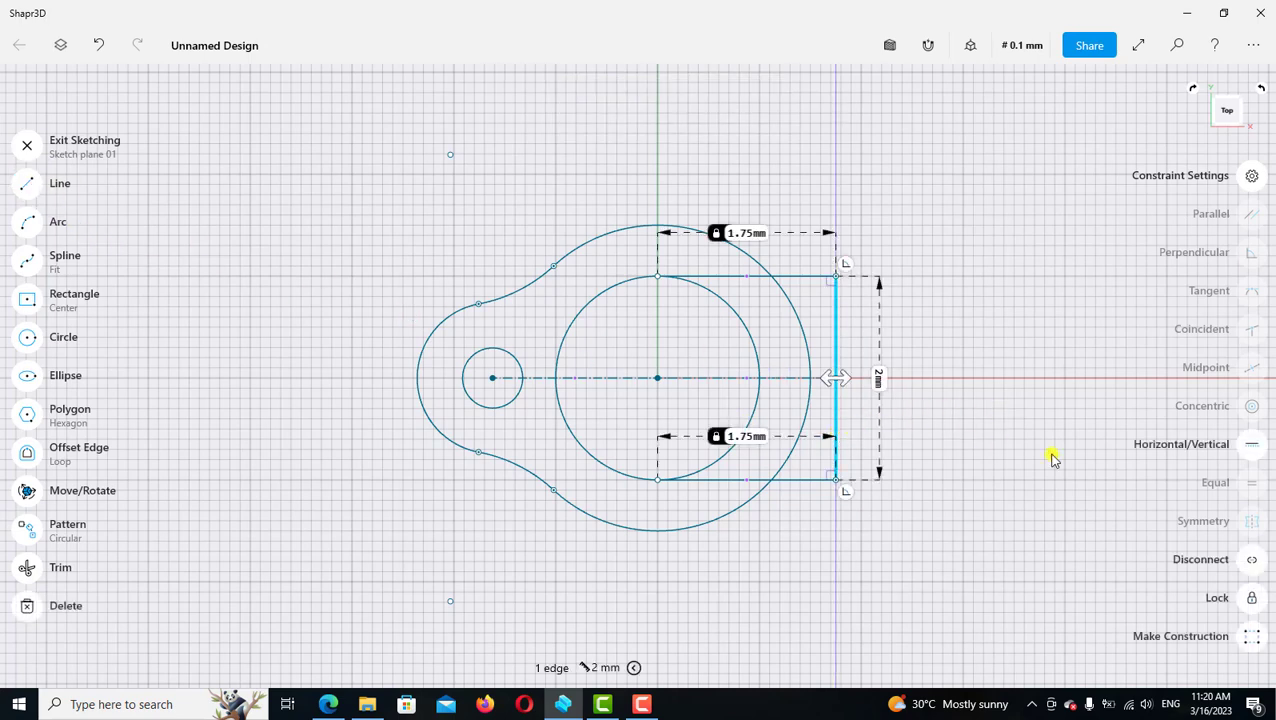
pyautogui.click(1253, 446)
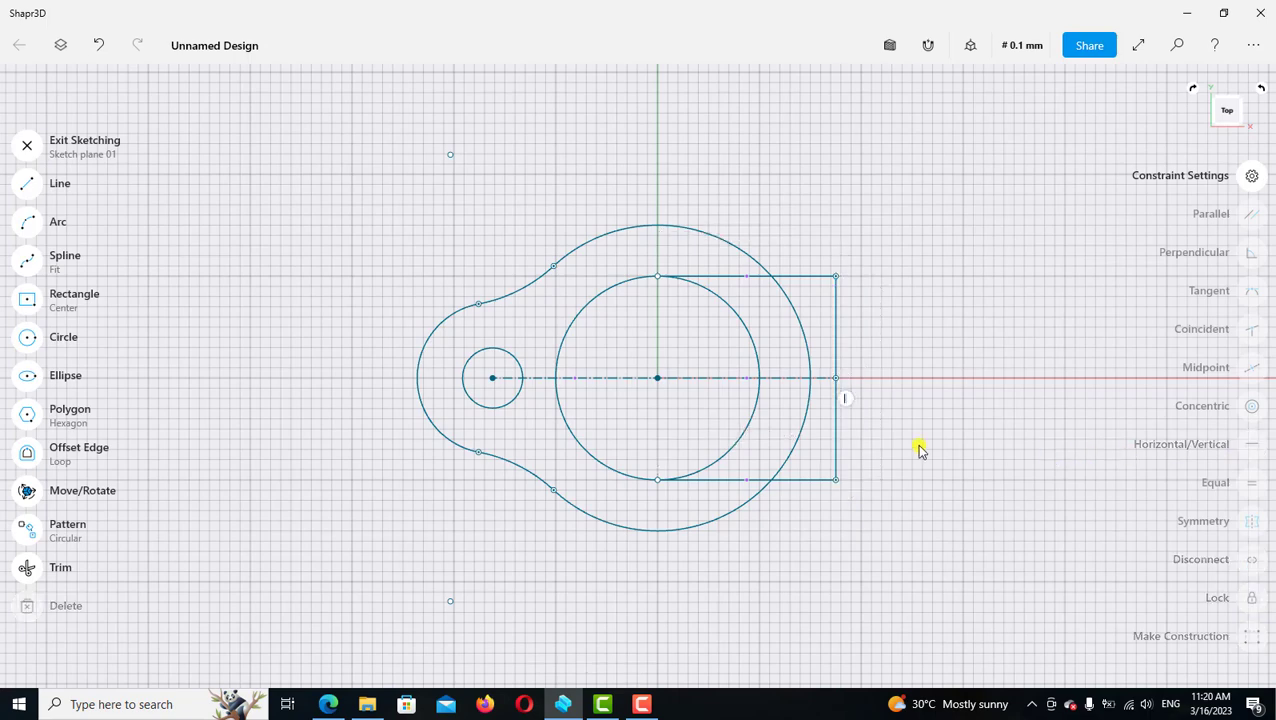
pyautogui.click(798, 481)
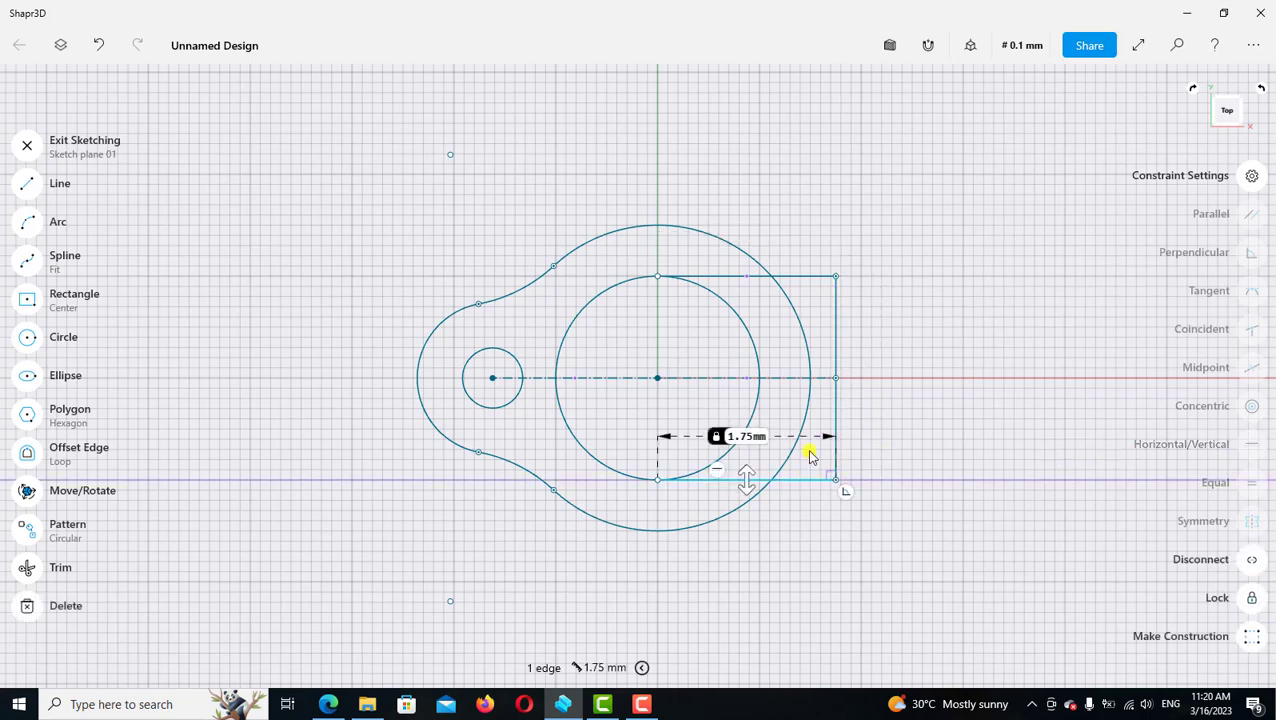
pyautogui.click(806, 276)
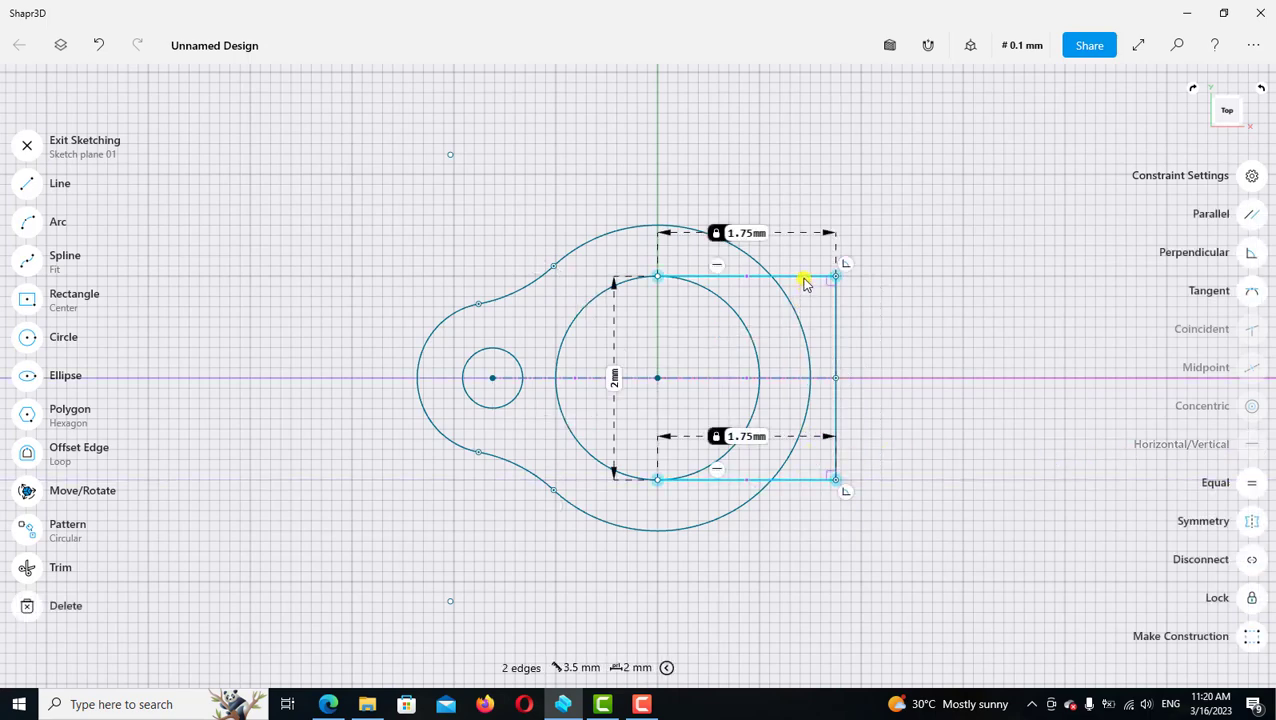
pyautogui.click(1249, 216)
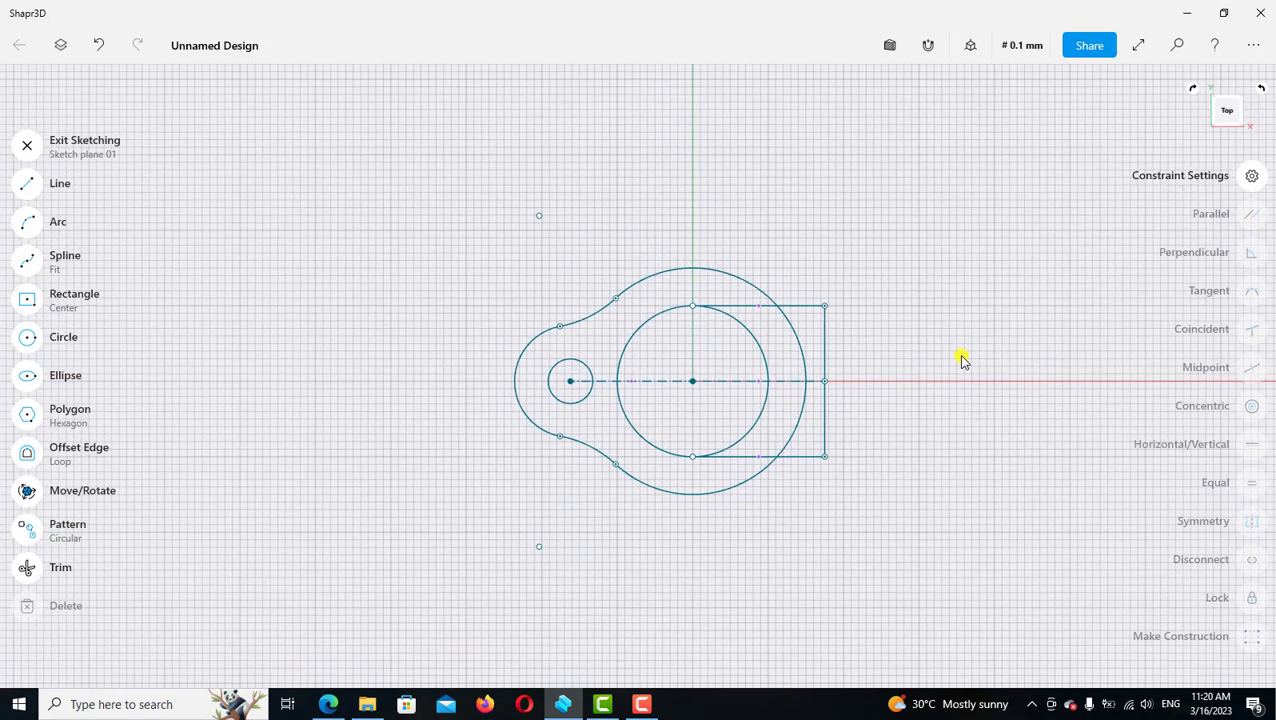
# Trim the bottom line inside the ring and the outer arc pieces inside the tab
pyautogui.click(25, 567)
pyautogui.scroll(2, 740, 335)
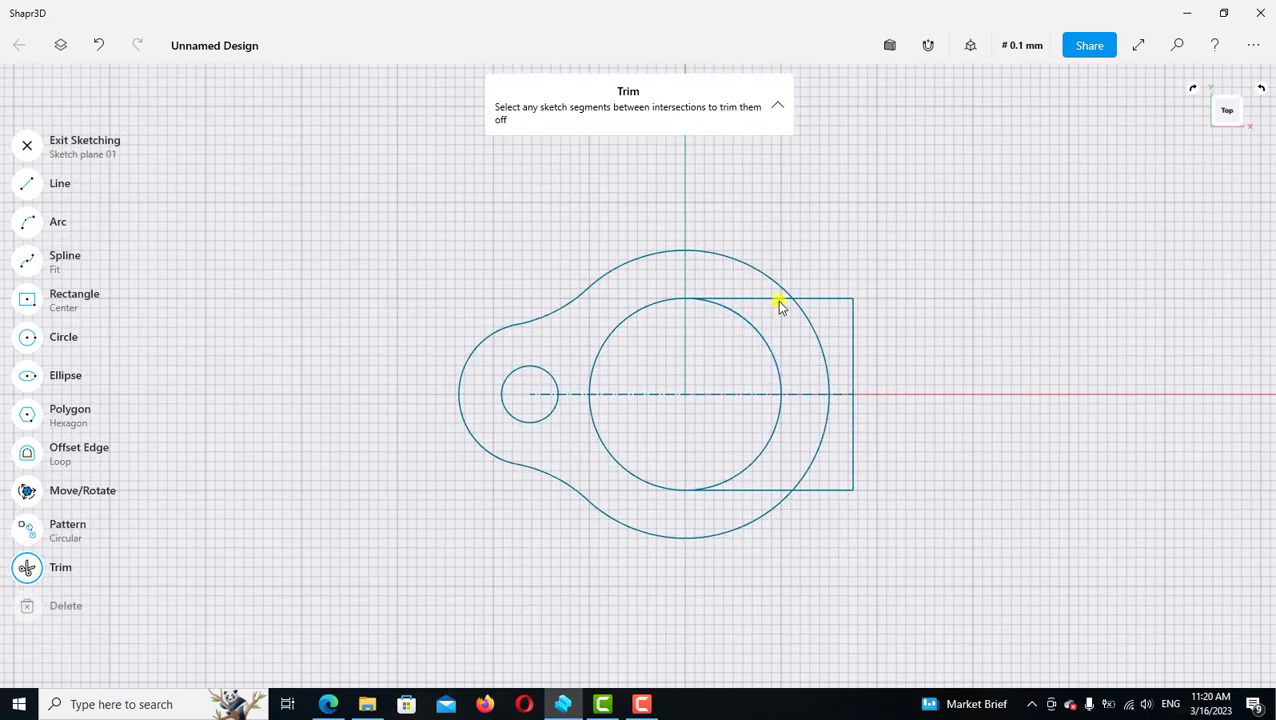
pyautogui.click(760, 490)
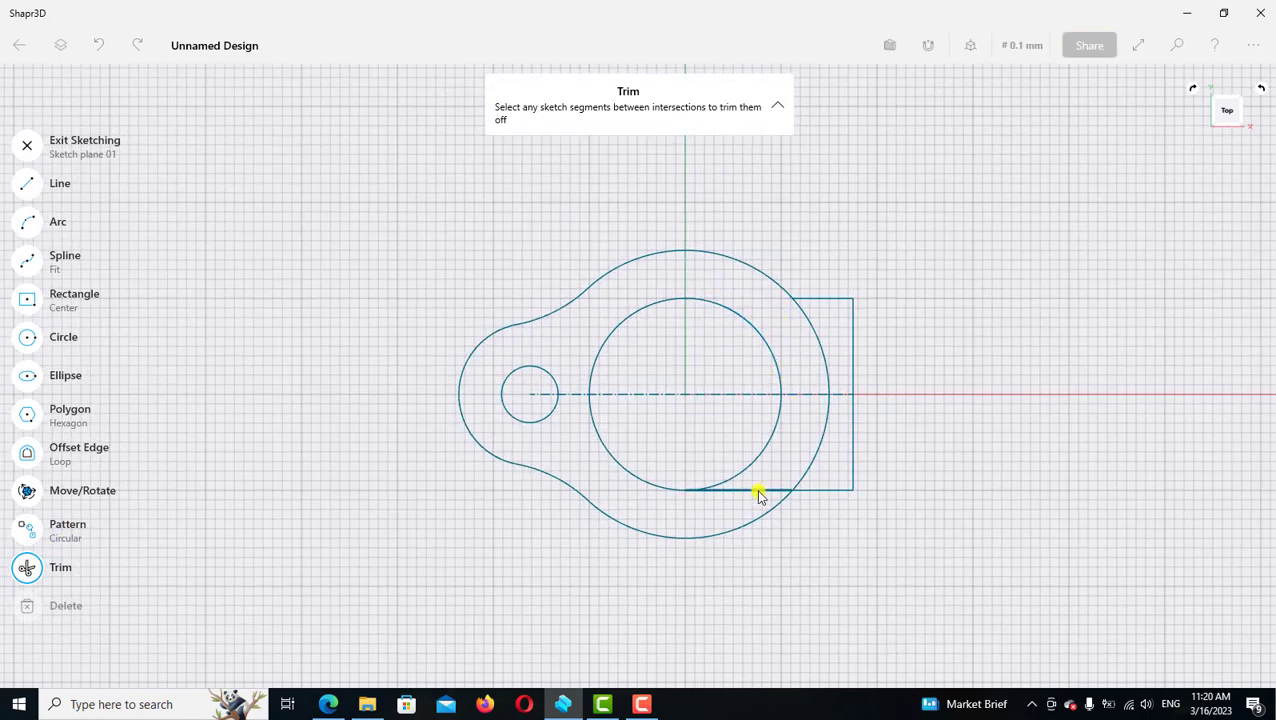
pyautogui.click(818, 355)
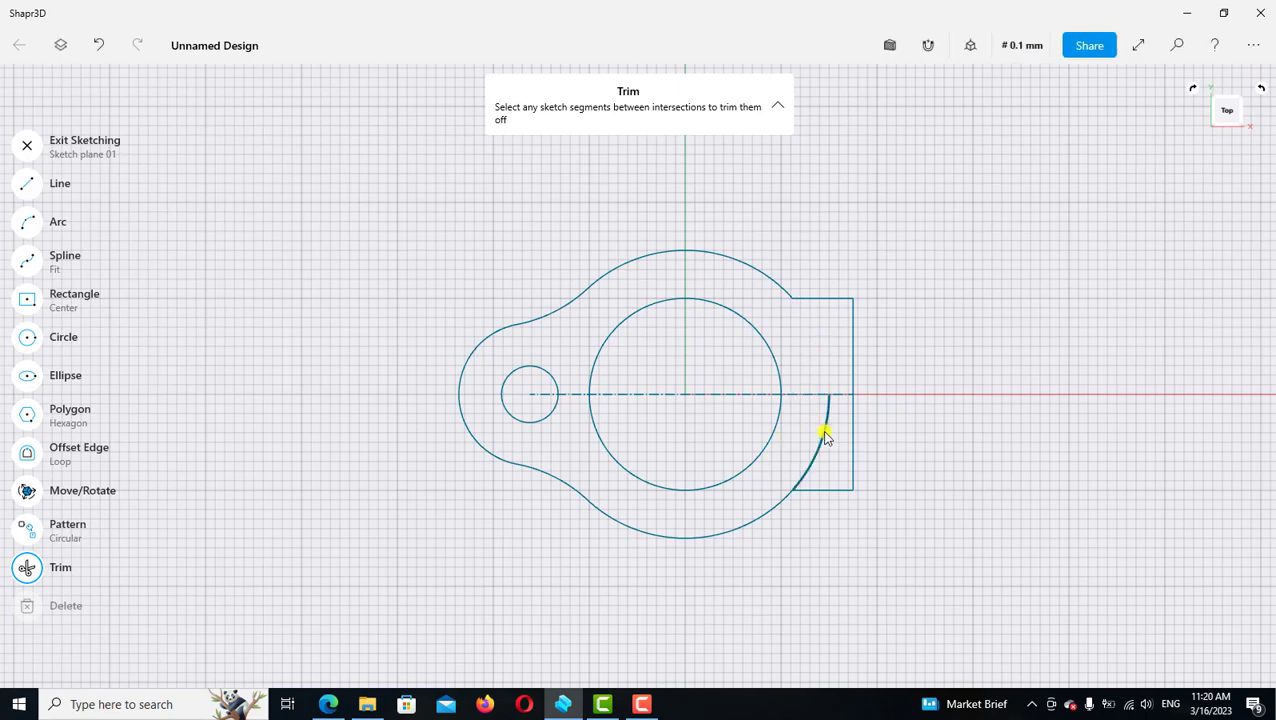
pyautogui.click(825, 435)
pyautogui.scroll(-2, 815, 428)
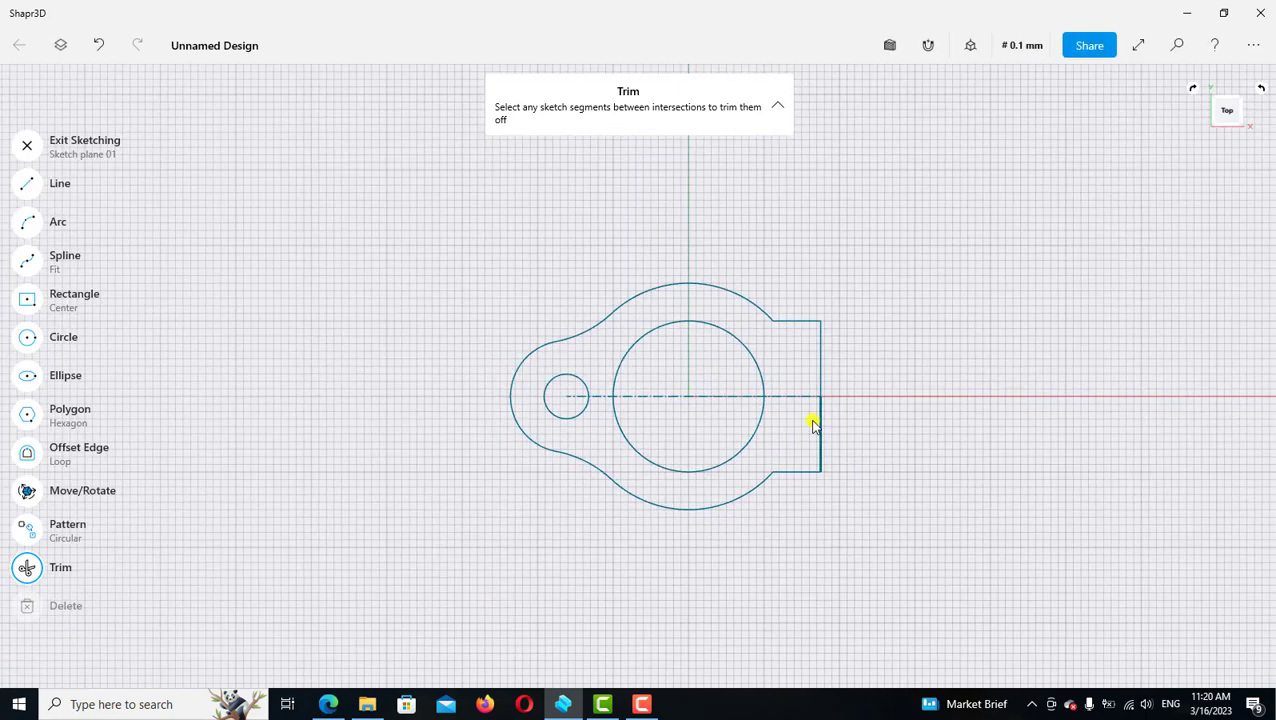
# Exit the sketch, switch to the default 3D view, and show the Exercise 82 drawing in Edge
pyautogui.click(29, 146)
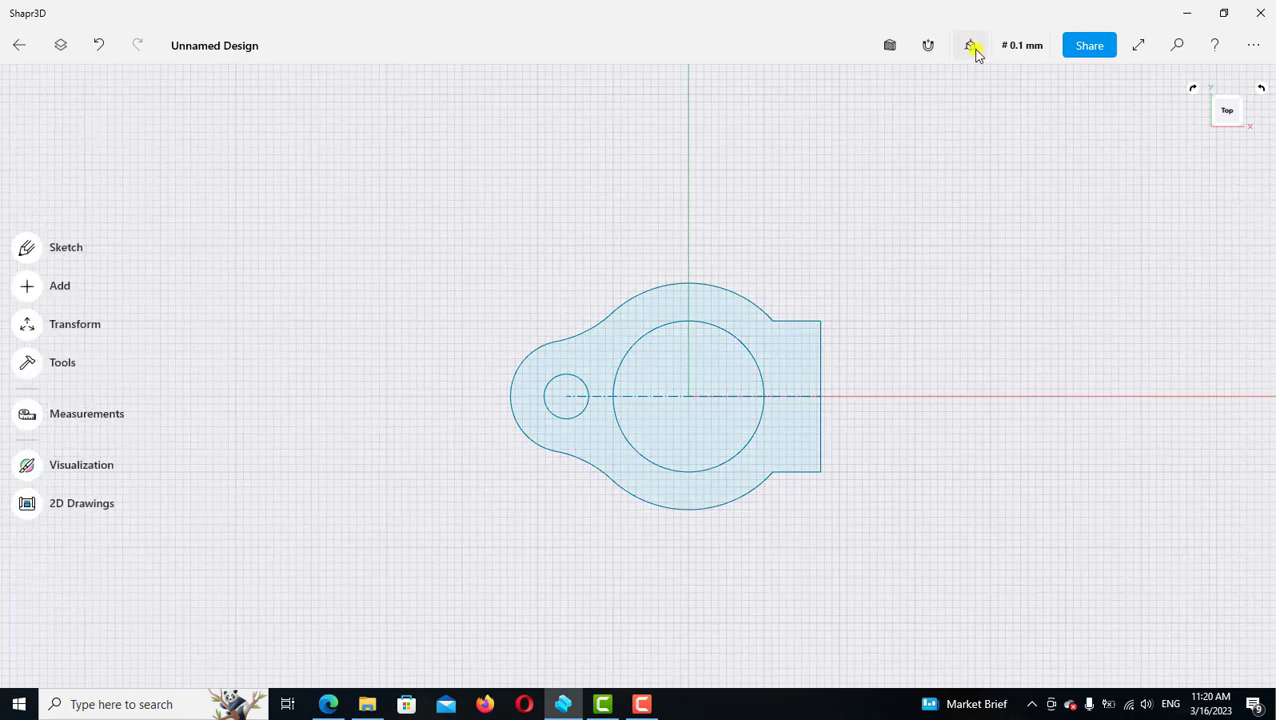
pyautogui.click(925, 128)
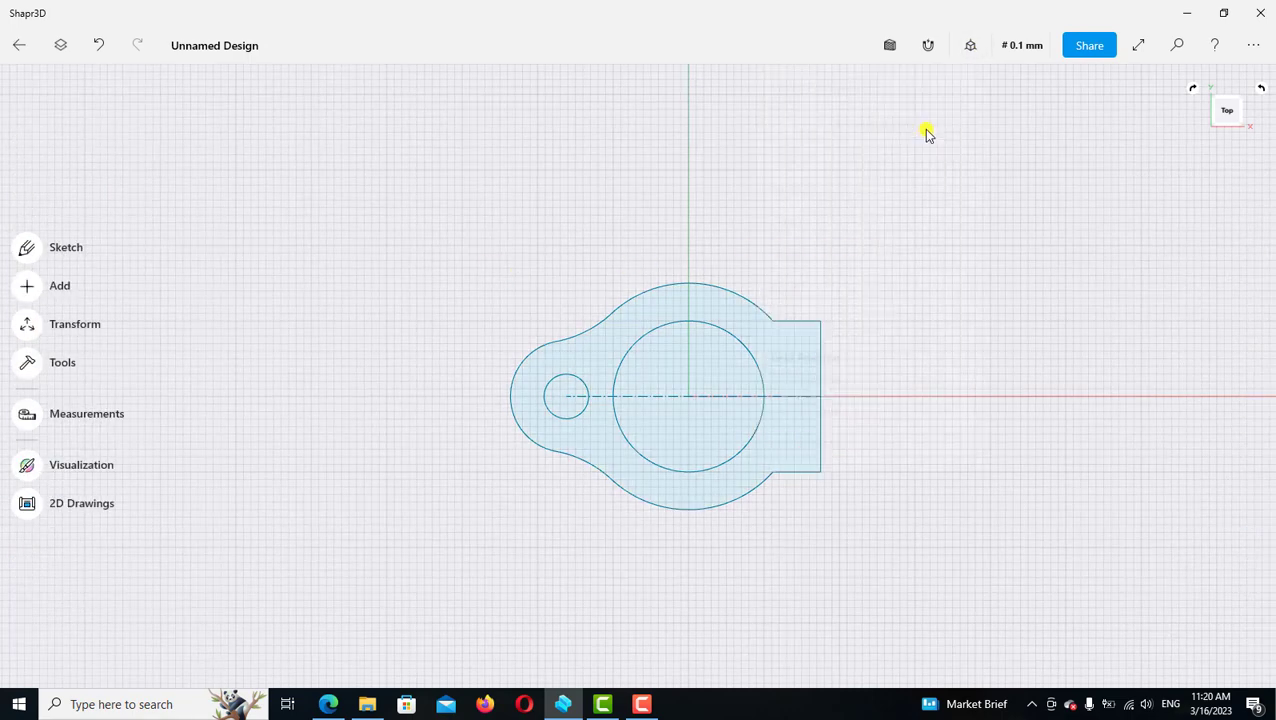
pyautogui.scroll(2, 662, 432)
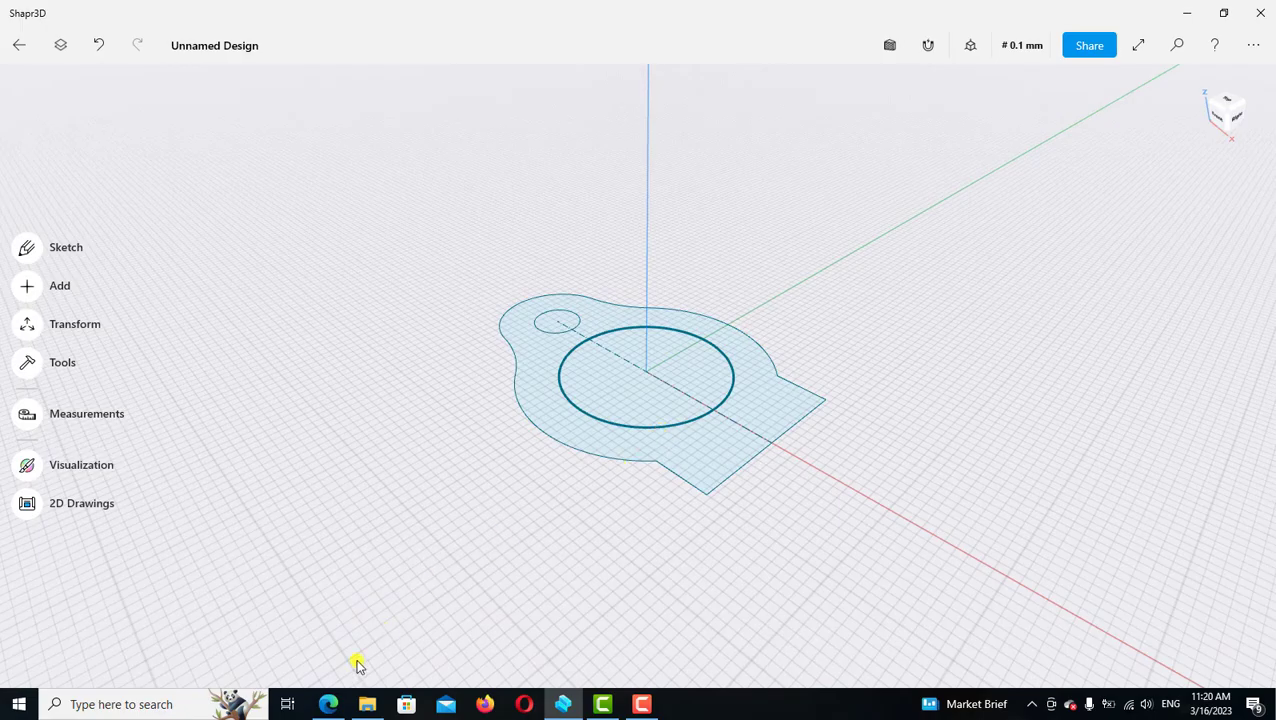
pyautogui.click(328, 704)
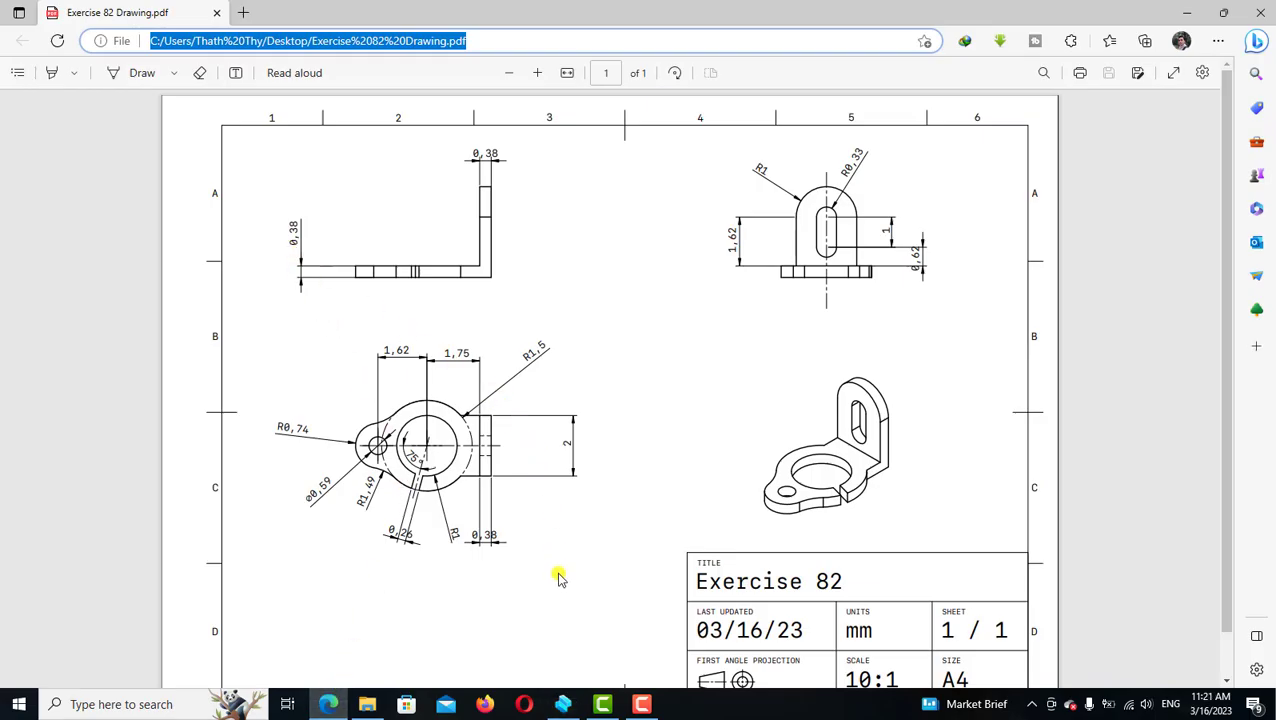
# Extrude the bracket outline profile to a 0.38 mm thick solid plate
pyautogui.click(563, 704)
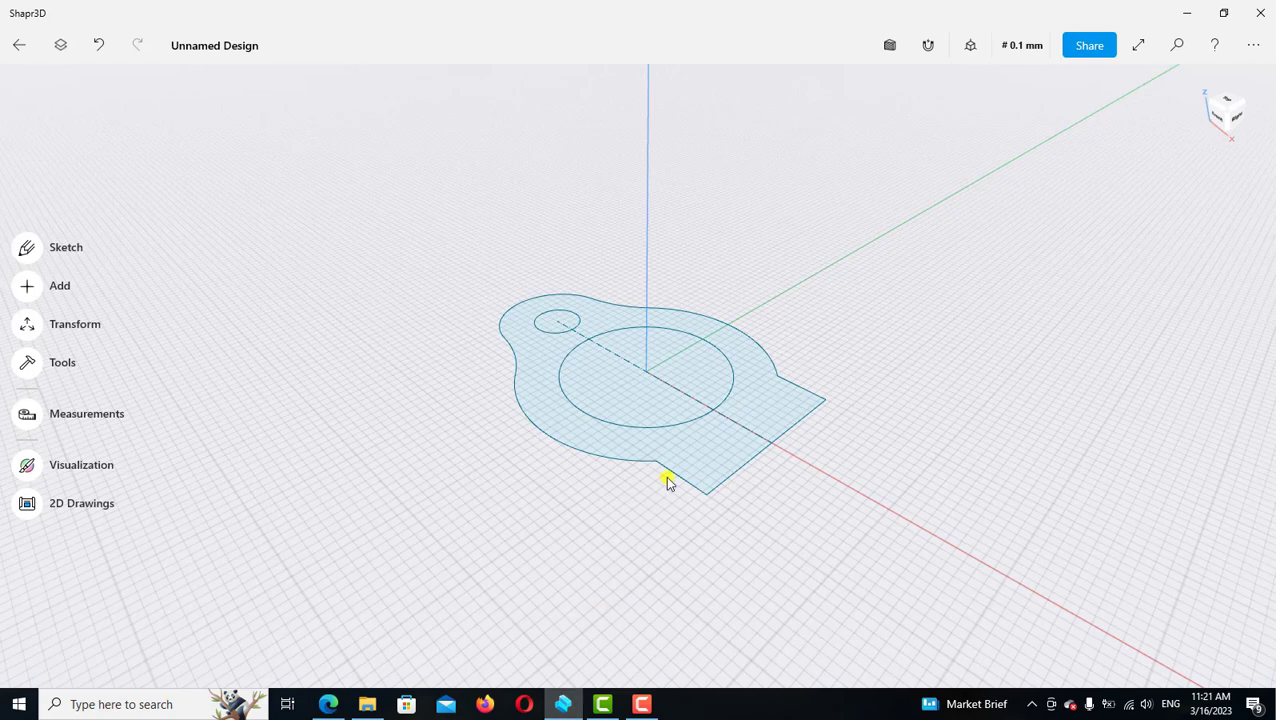
pyautogui.click(722, 441)
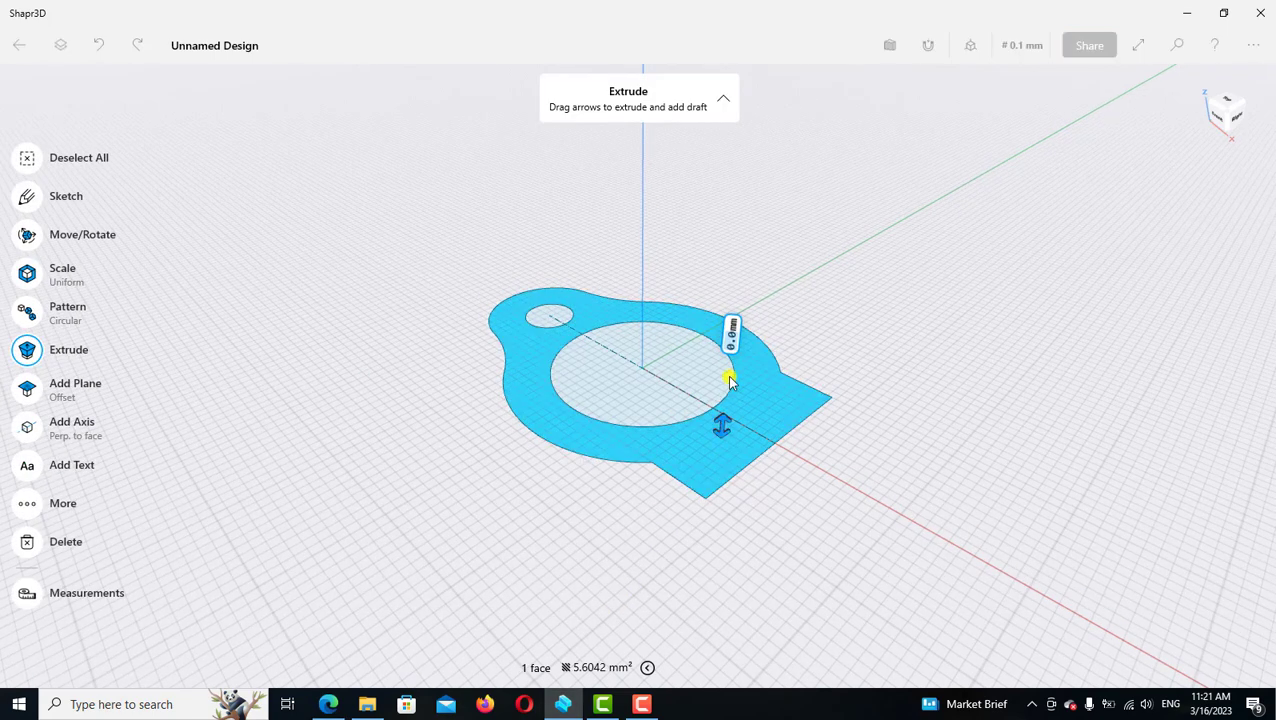
pyautogui.moveTo(726, 404); pyautogui.dragTo(729, 373)
pyautogui.click(736, 290)
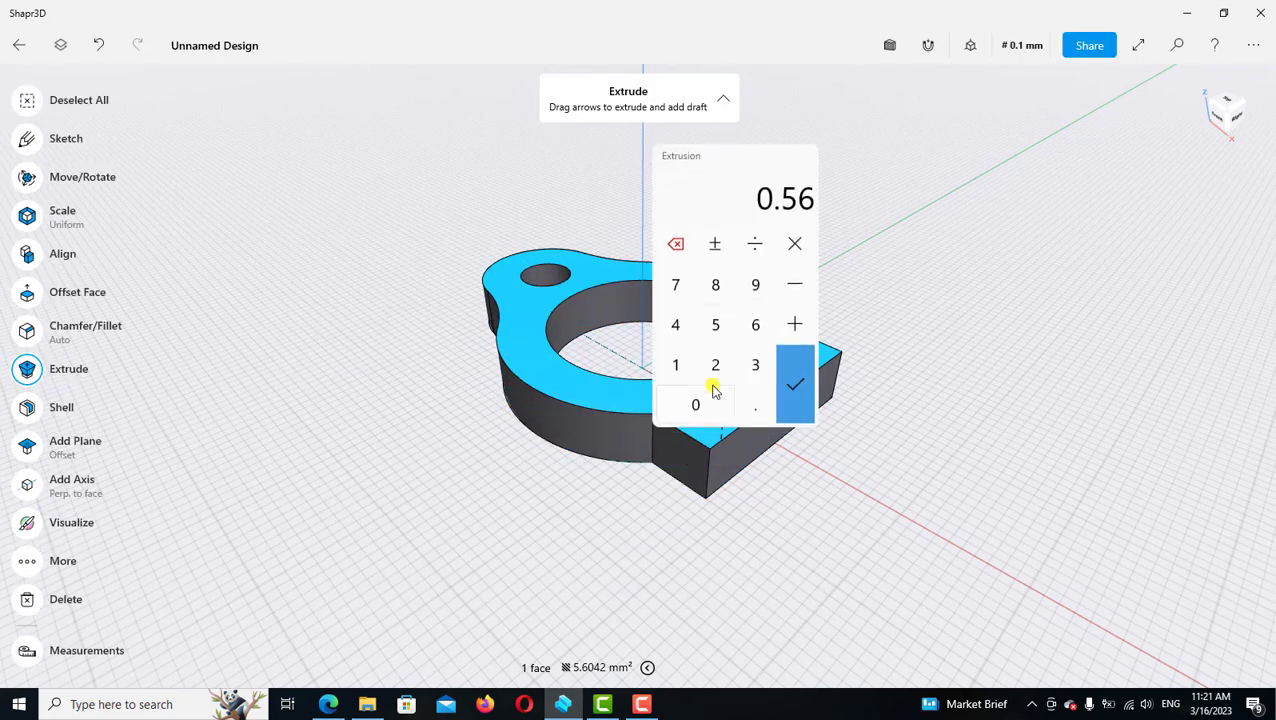
pyautogui.click(735, 404)
pyautogui.click(755, 405)
pyautogui.click(755, 366)
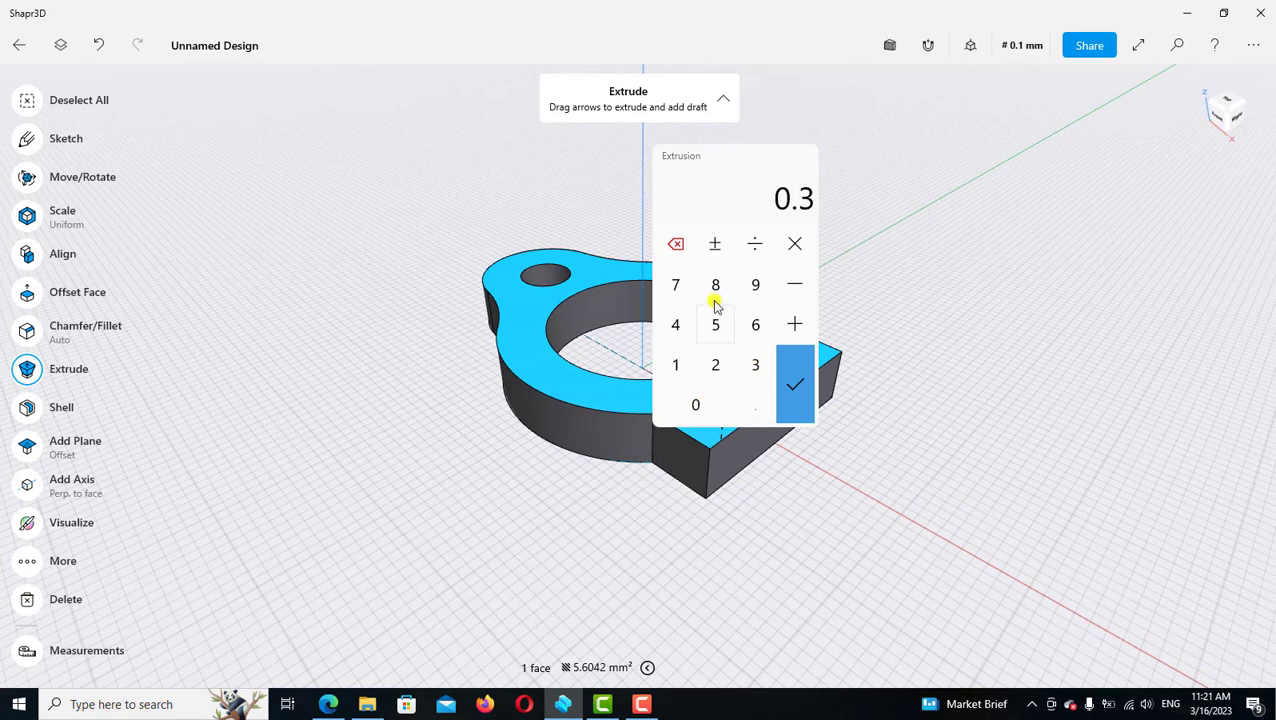
pyautogui.click(715, 286)
pyautogui.click(794, 380)
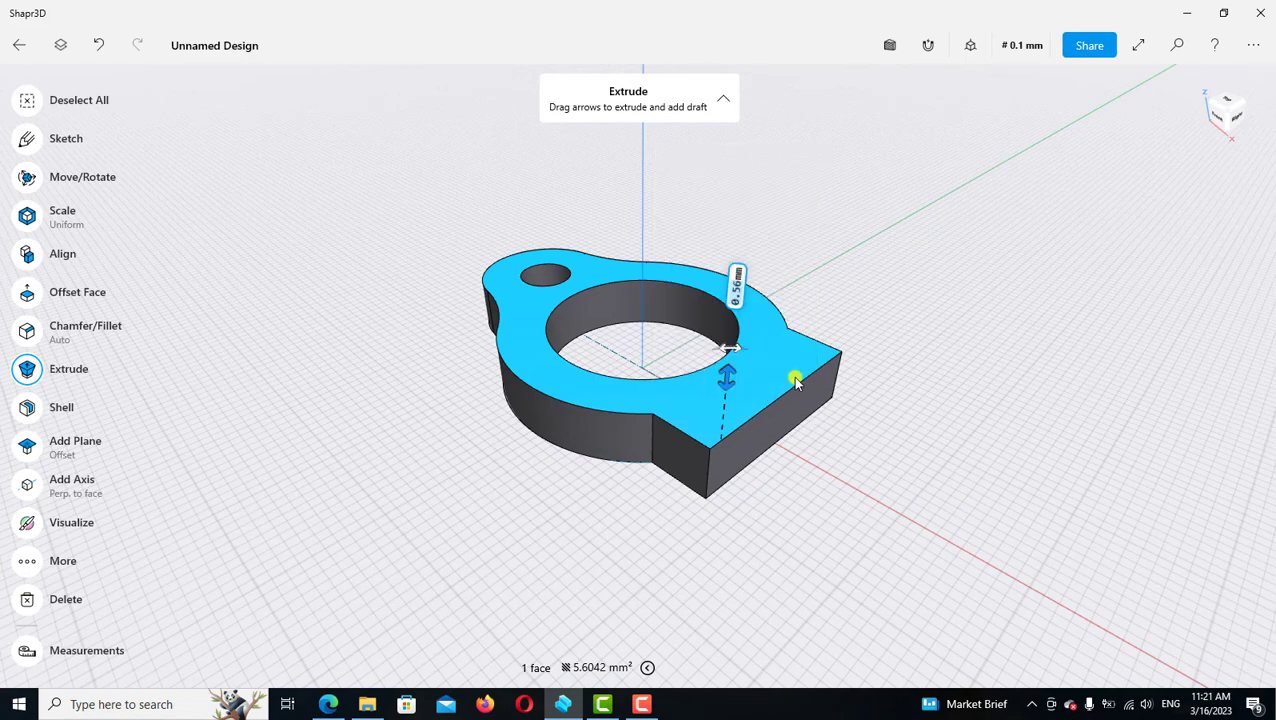
pyautogui.click(945, 380)
pyautogui.moveTo(963, 349)
pyautogui.mouseDown(button='right')
pyautogui.moveTo(957, 328)
pyautogui.moveTo(998, 357)
pyautogui.mouseUp(button='right')
pyautogui.scroll(3, 758, 380)
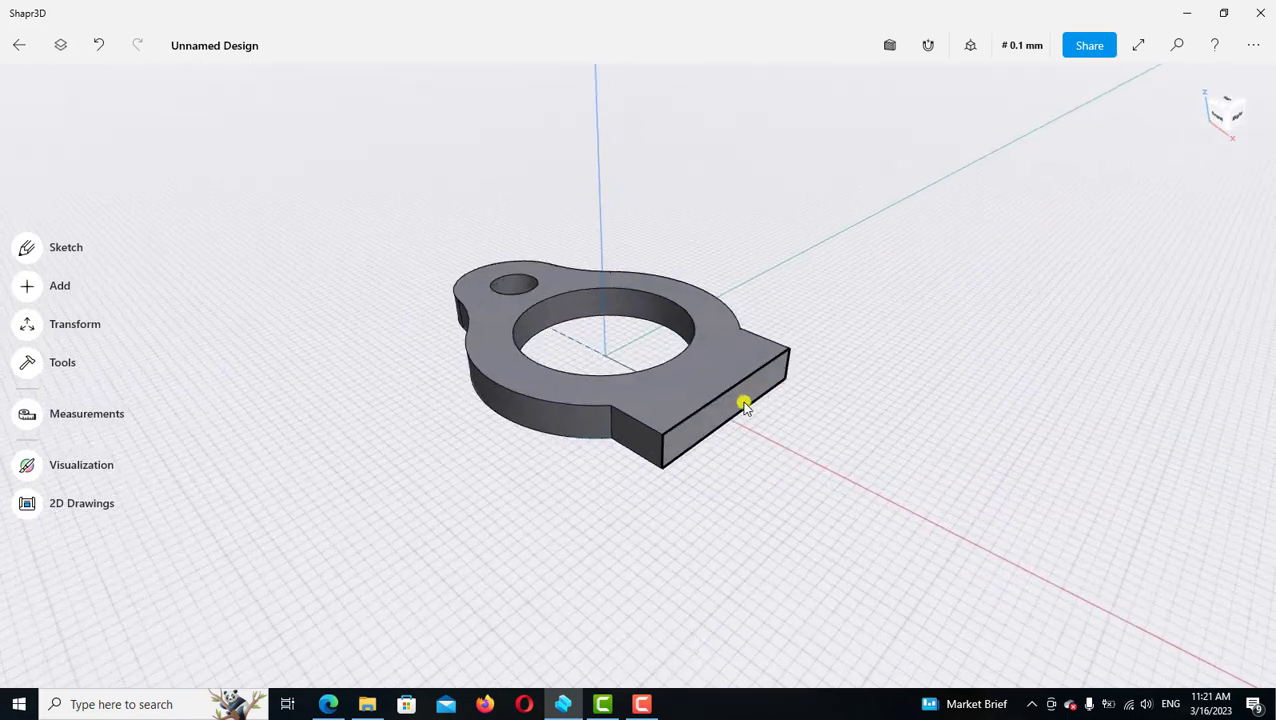
# Start a sketch on the plate's end face and draw a line up from the top edge's midpoint
pyautogui.doubleClick(740, 405)
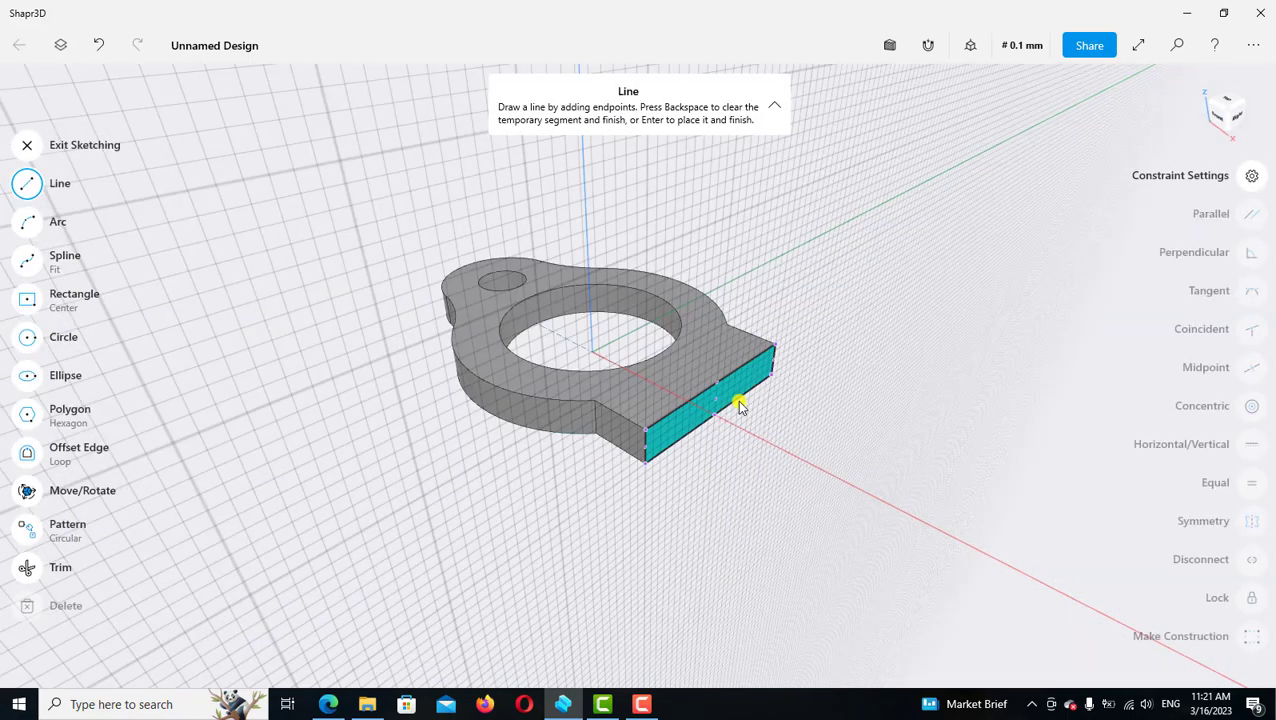
pyautogui.scroll(-3, 848, 531)
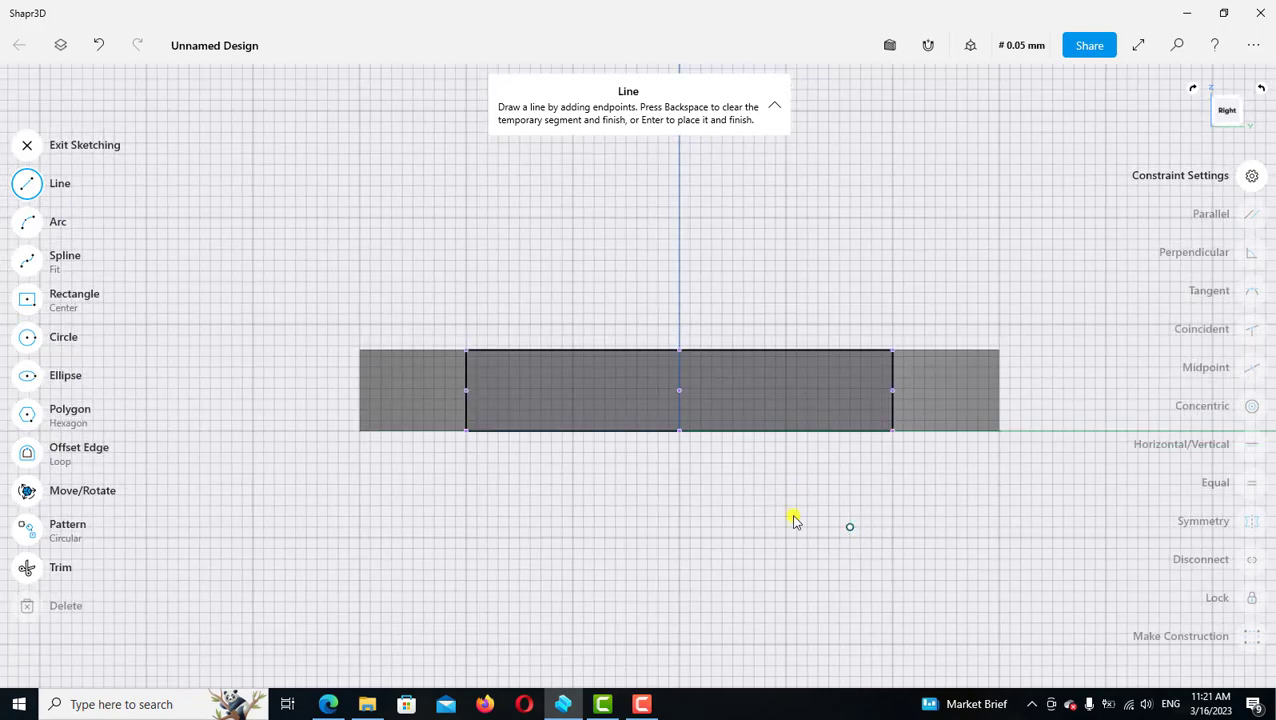
pyautogui.scroll(-2, 826, 535)
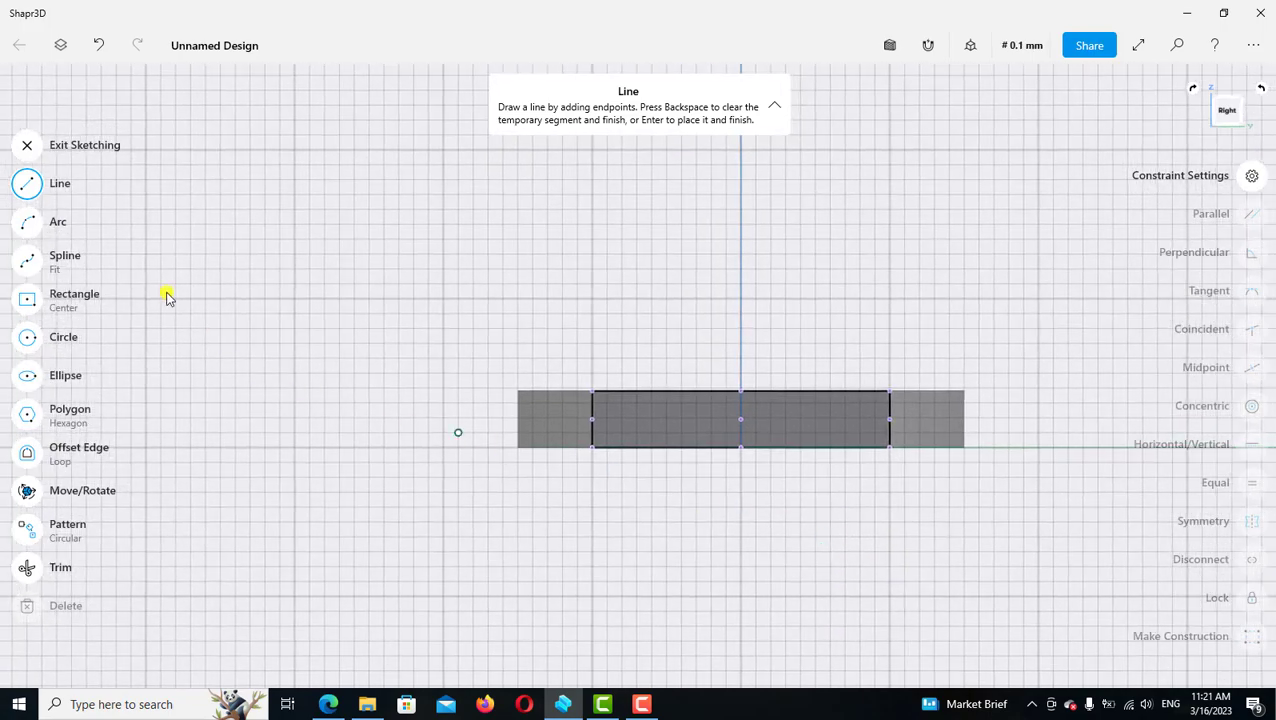
pyautogui.click(27, 186)
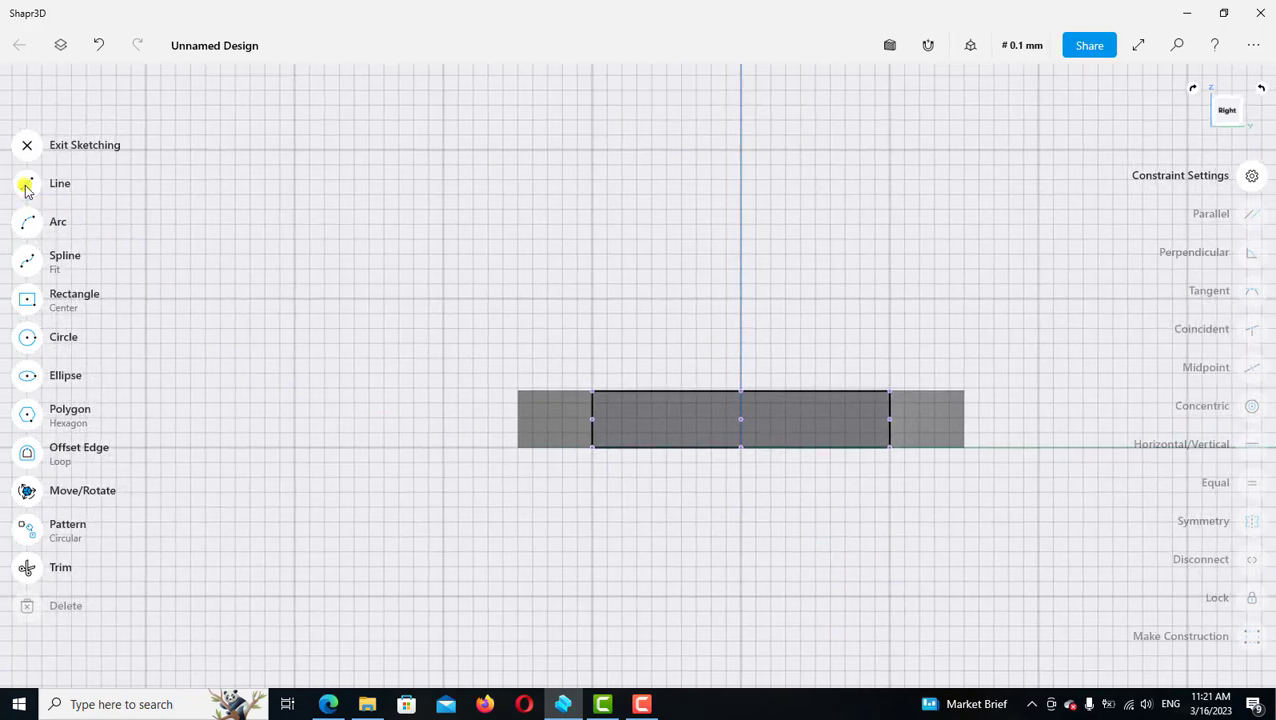
pyautogui.click(27, 186)
pyautogui.scroll(5, 658, 350)
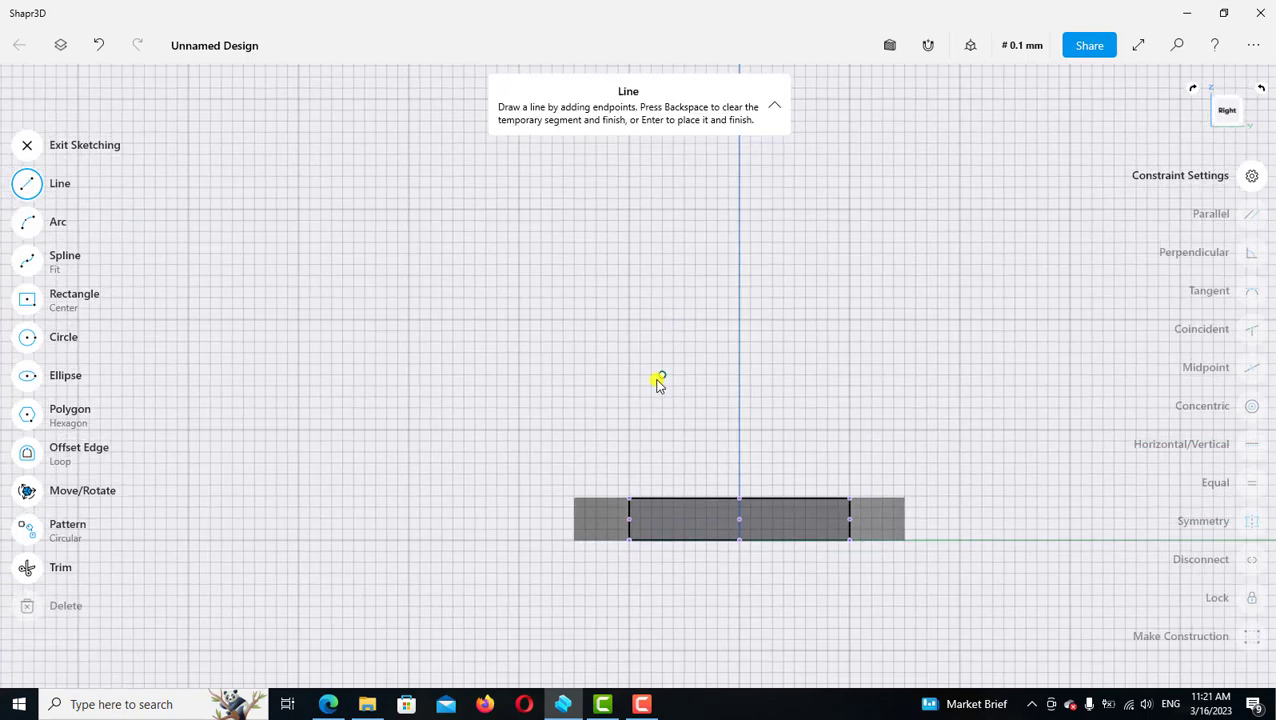
pyautogui.click(747, 506)
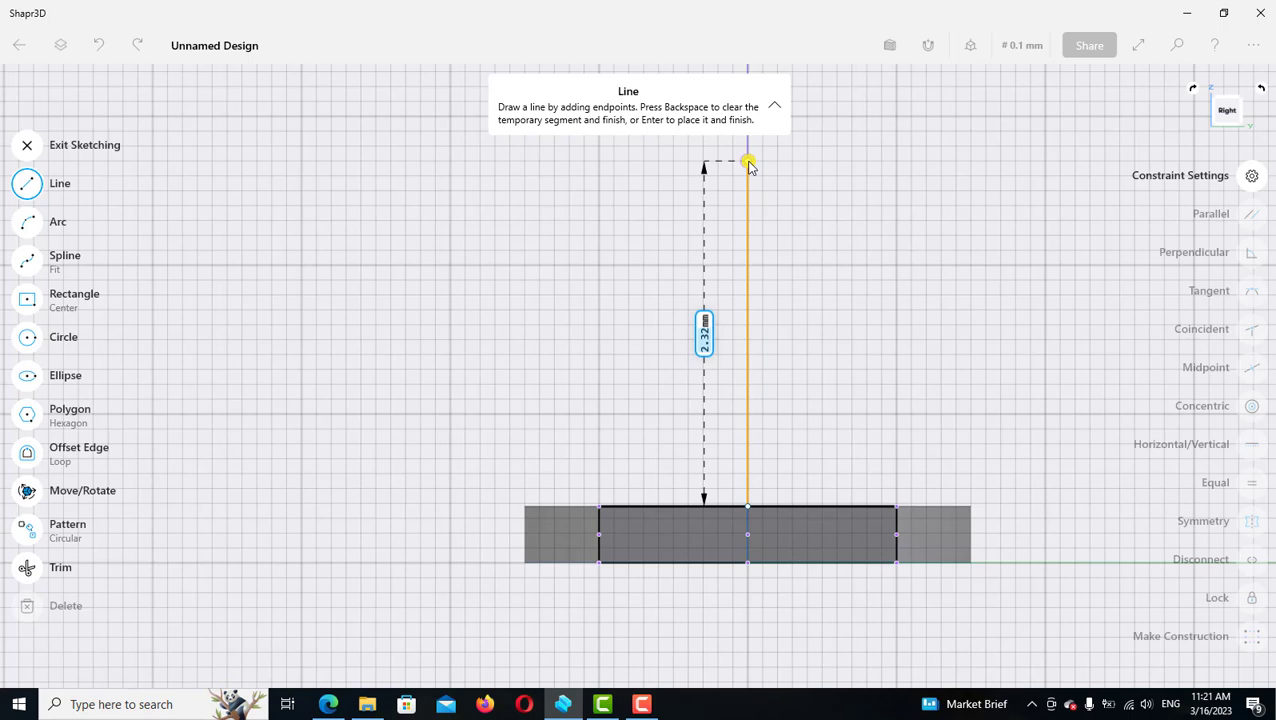
pyautogui.press('Return')
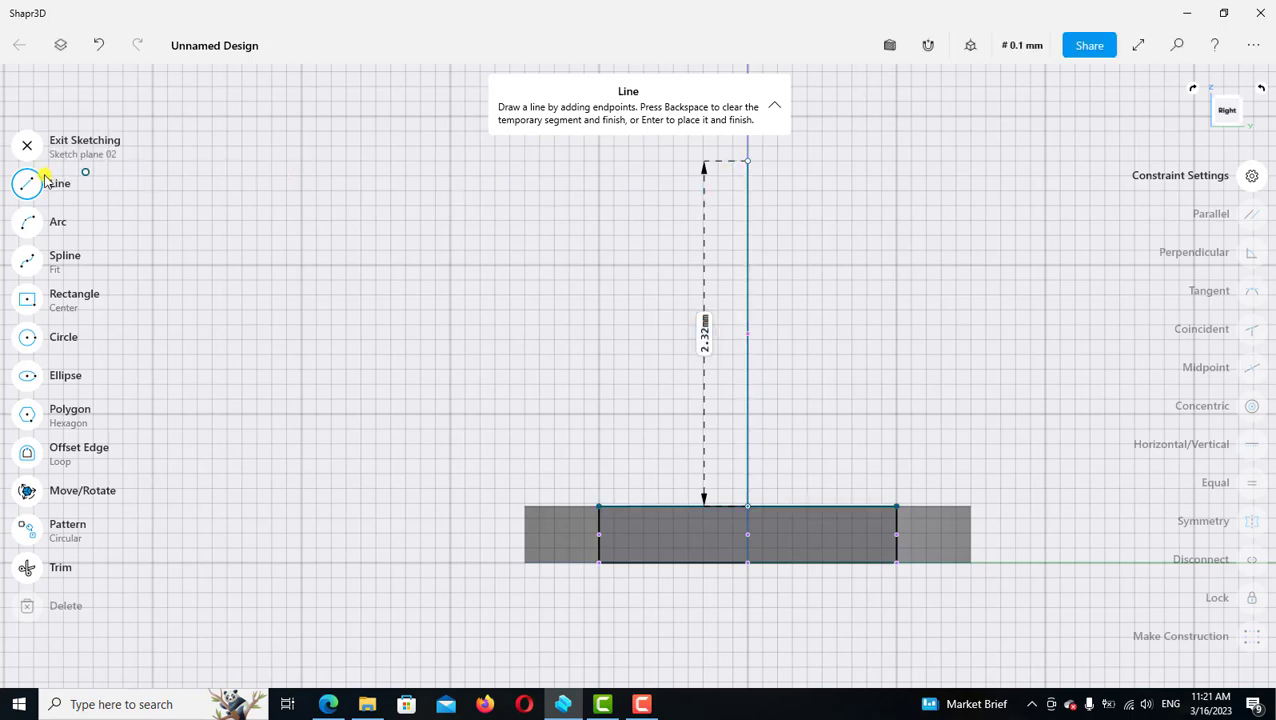
pyautogui.click(27, 183)
# Make the line vertical and construction geometry, and lock its bottom endpoint
pyautogui.click(747, 425)
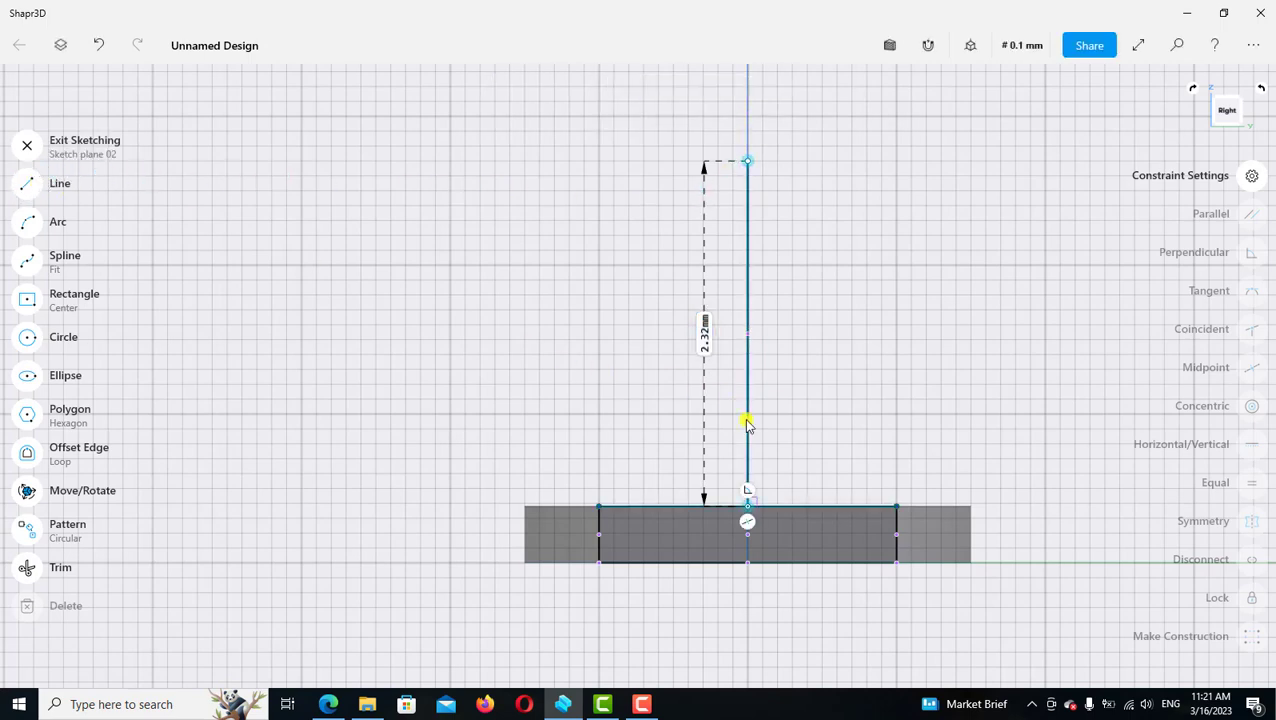
pyautogui.click(1252, 444)
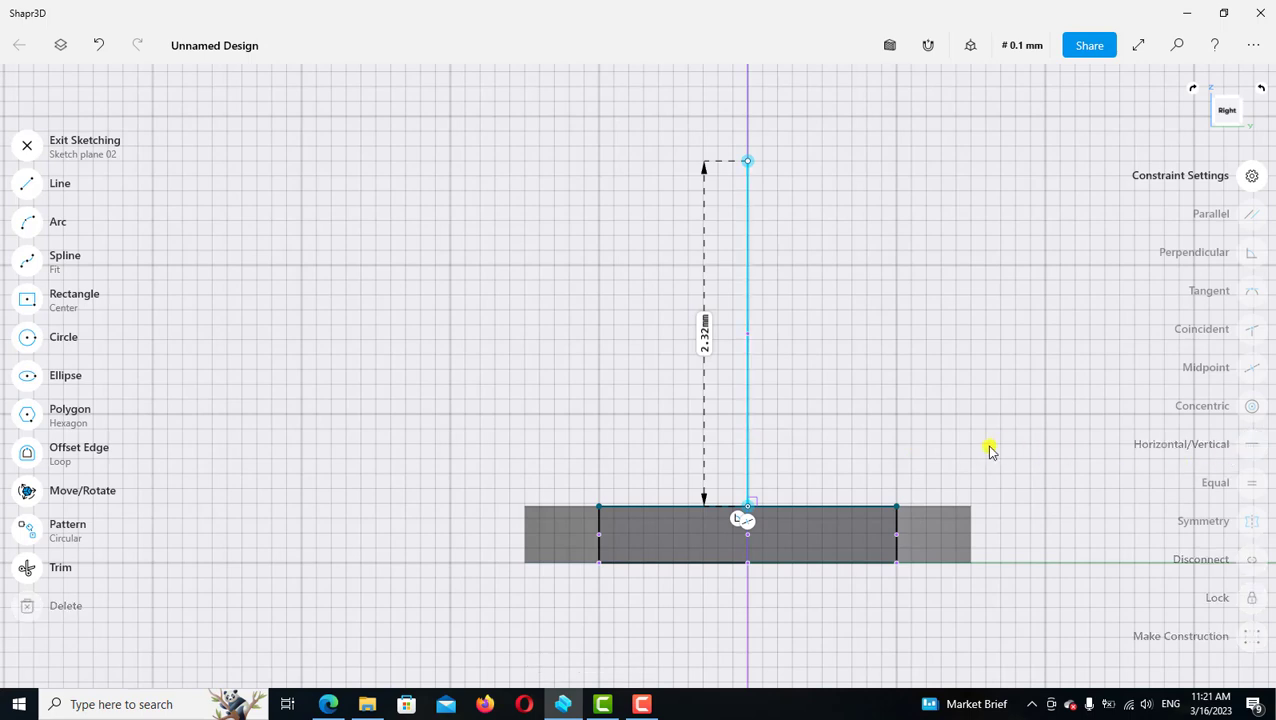
pyautogui.click(749, 405)
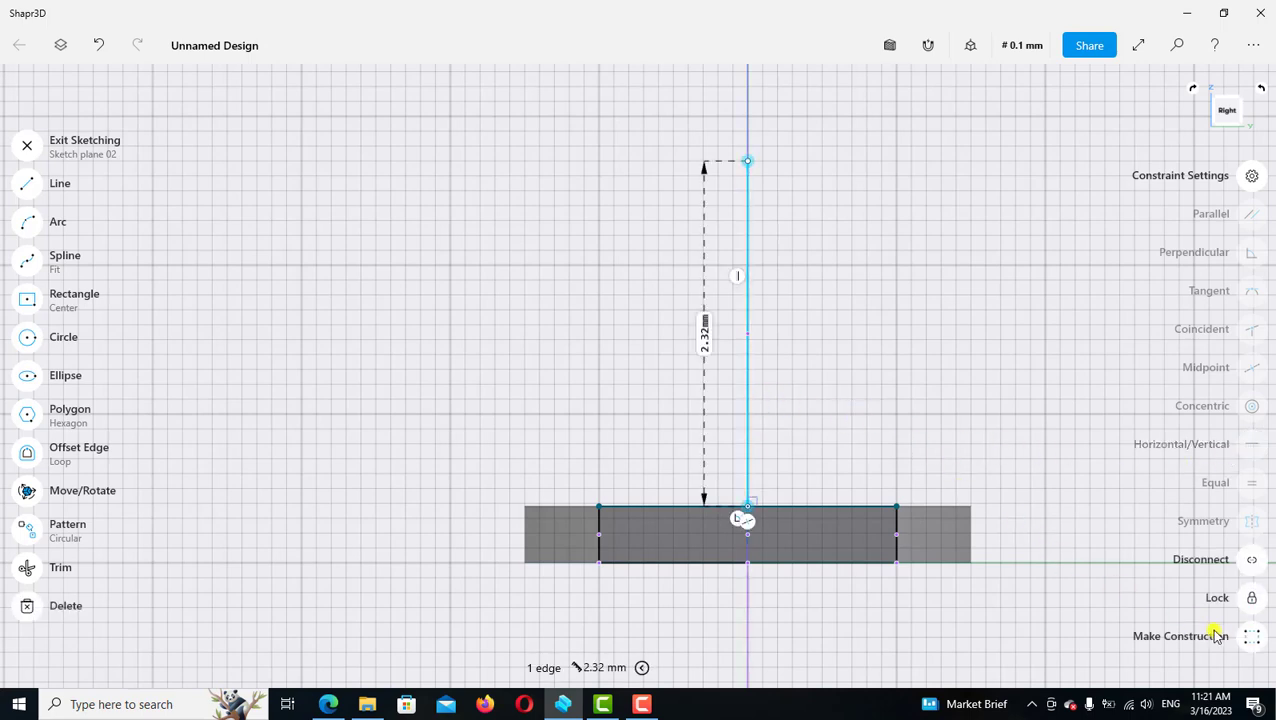
pyautogui.click(1251, 636)
pyautogui.click(850, 475)
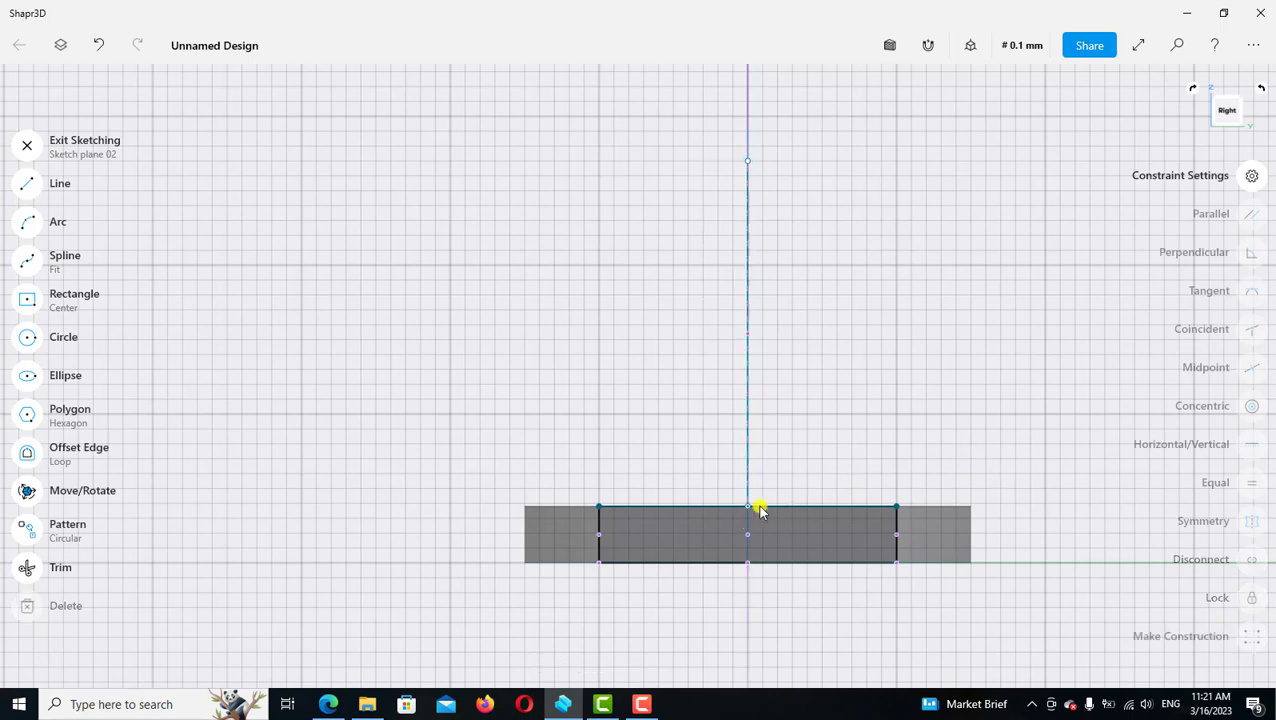
pyautogui.click(747, 507)
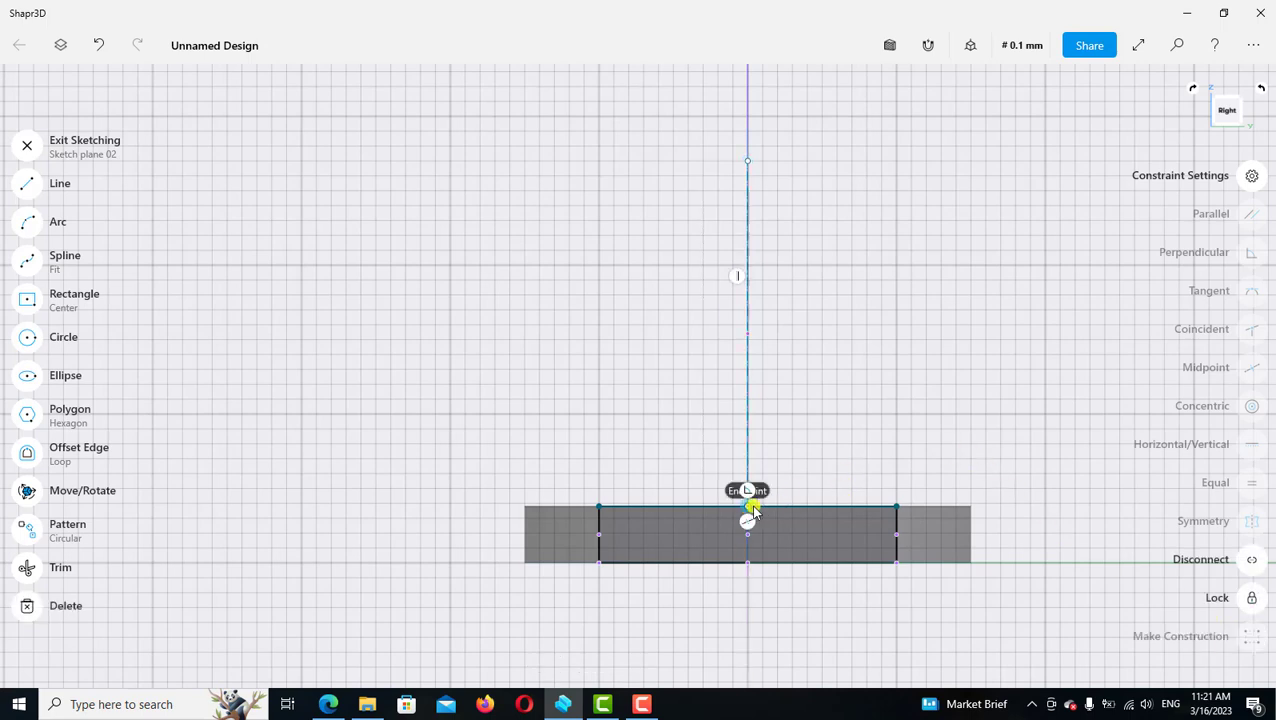
pyautogui.click(1251, 597)
pyautogui.click(950, 452)
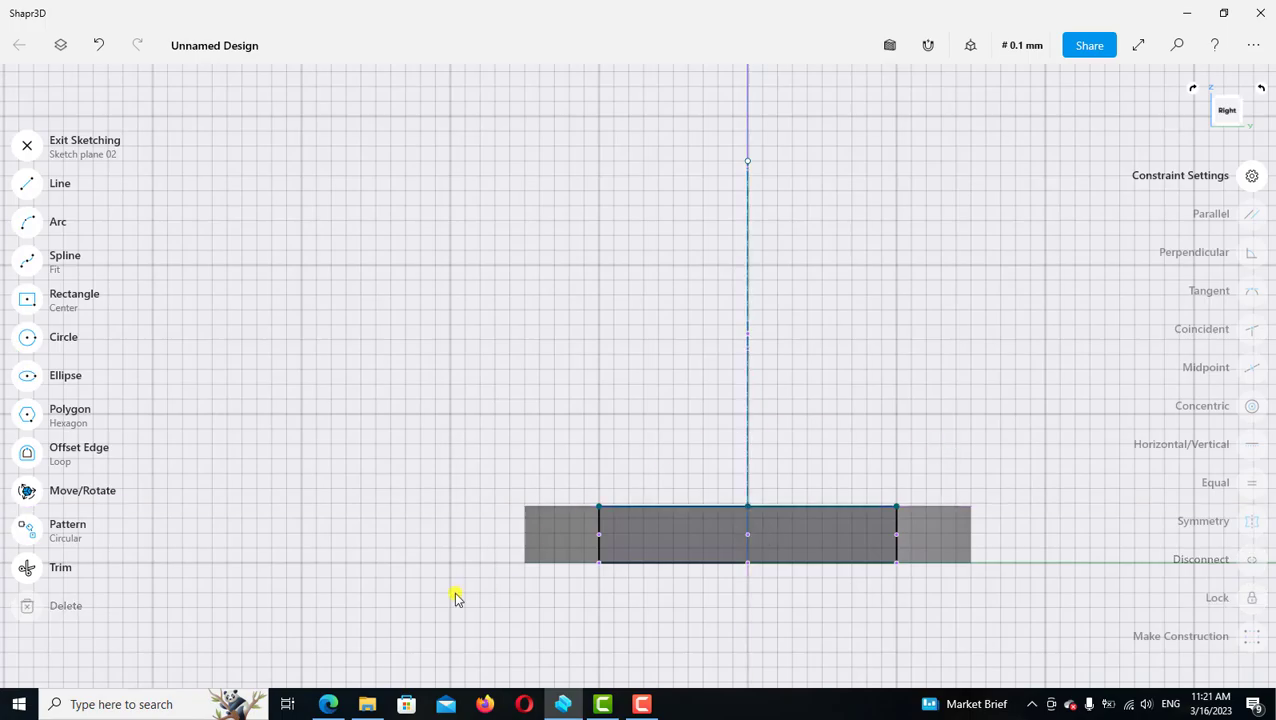
# Check the Exercise 82 drawing, then set the construction line's length to 1.62 mm
pyautogui.click(330, 702)
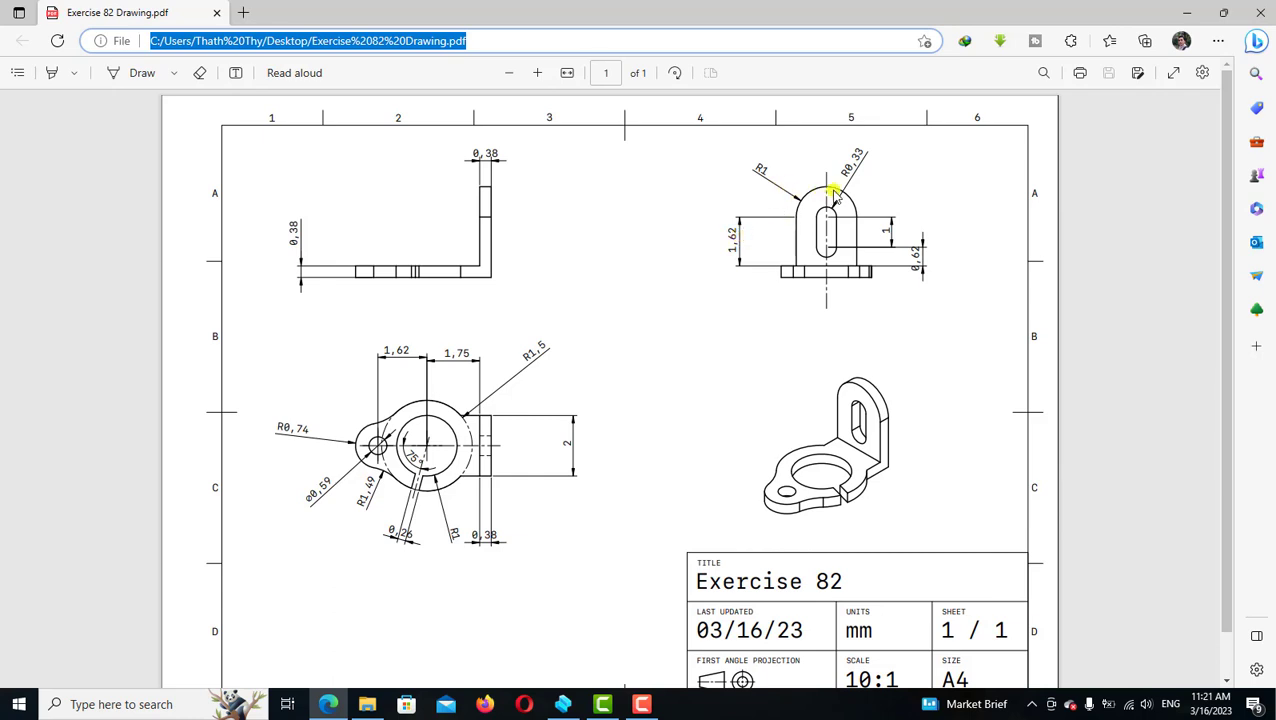
pyautogui.click(564, 704)
pyautogui.click(747, 428)
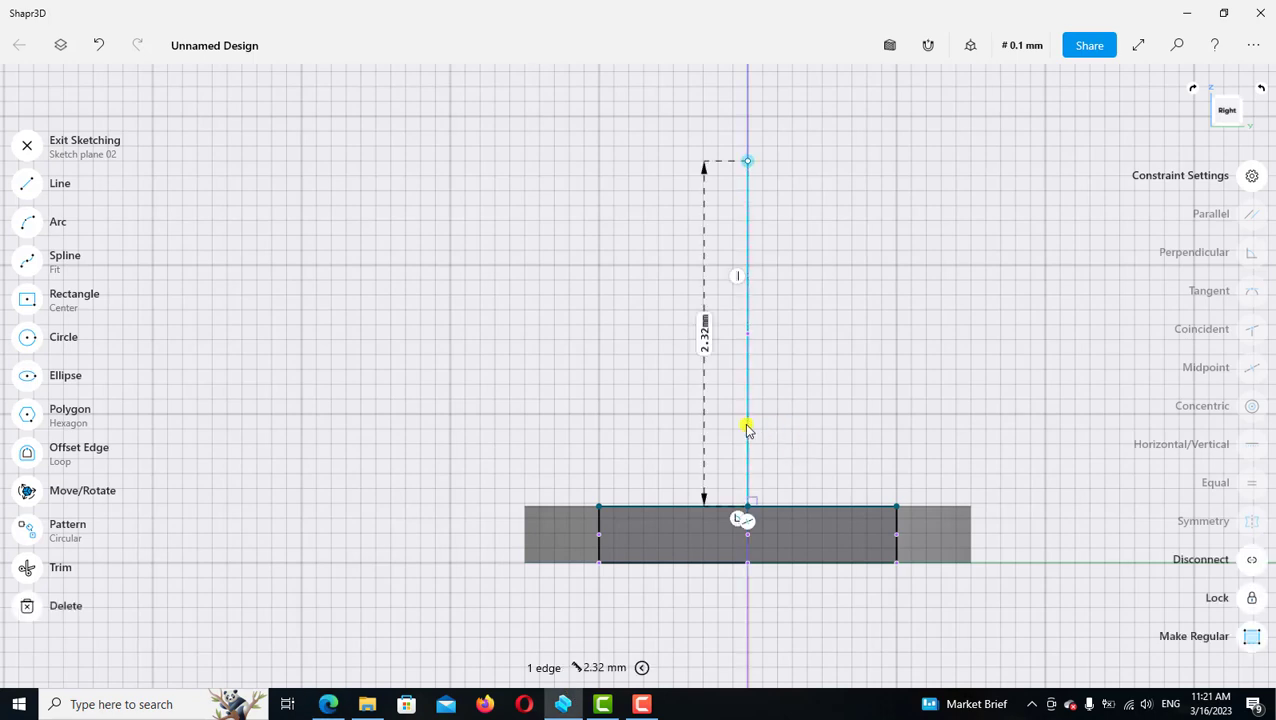
pyautogui.click(703, 333)
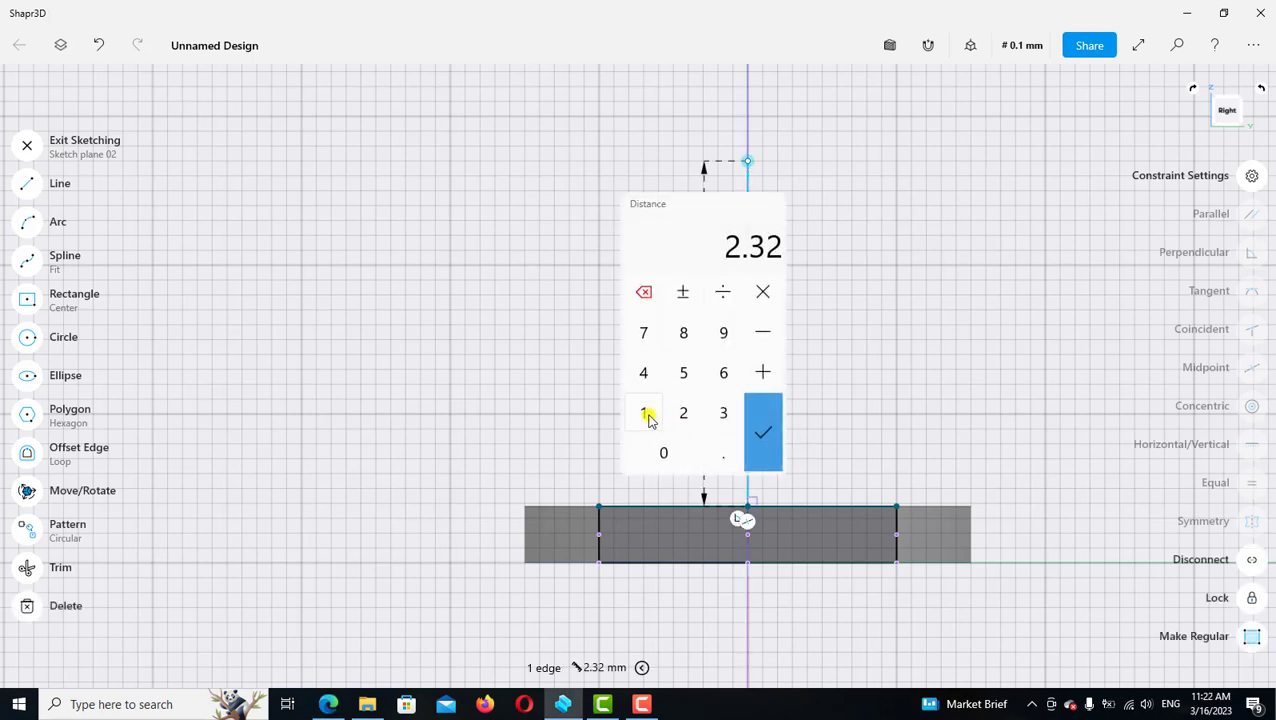
pyautogui.click(645, 415)
pyautogui.click(721, 458)
pyautogui.click(722, 378)
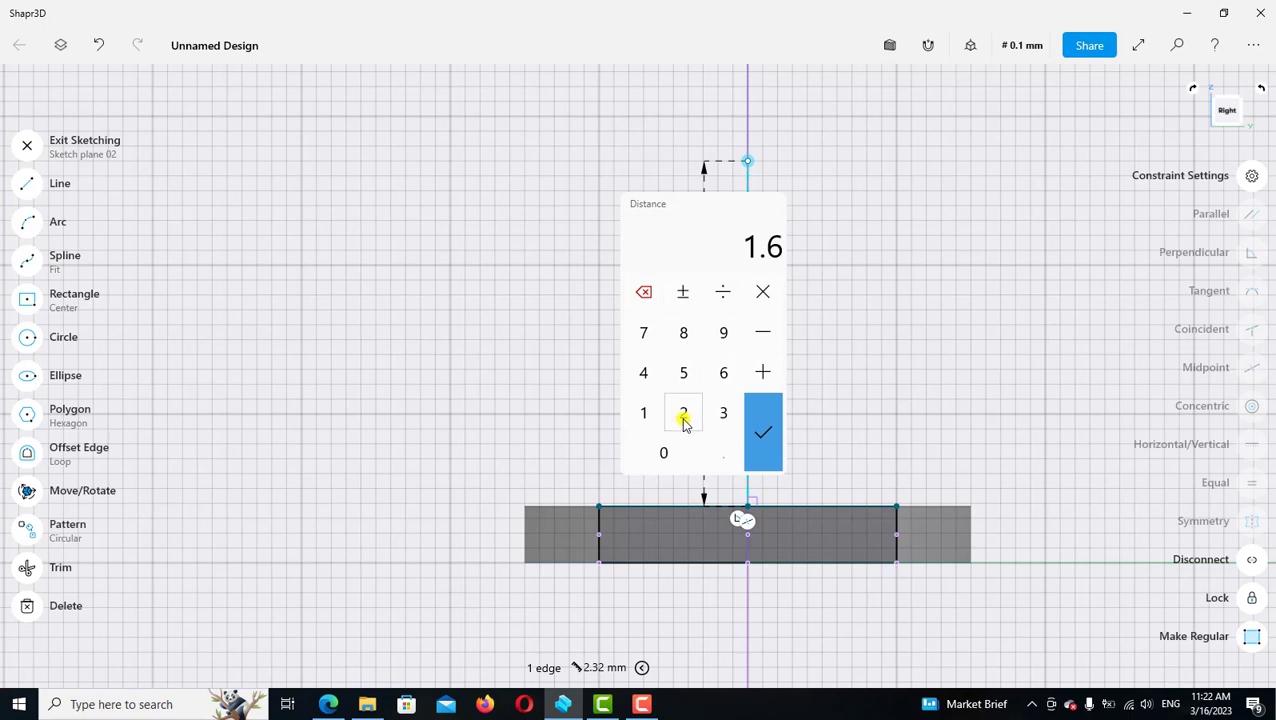
pyautogui.click(683, 413)
pyautogui.click(763, 436)
pyautogui.scroll(1, 770, 336)
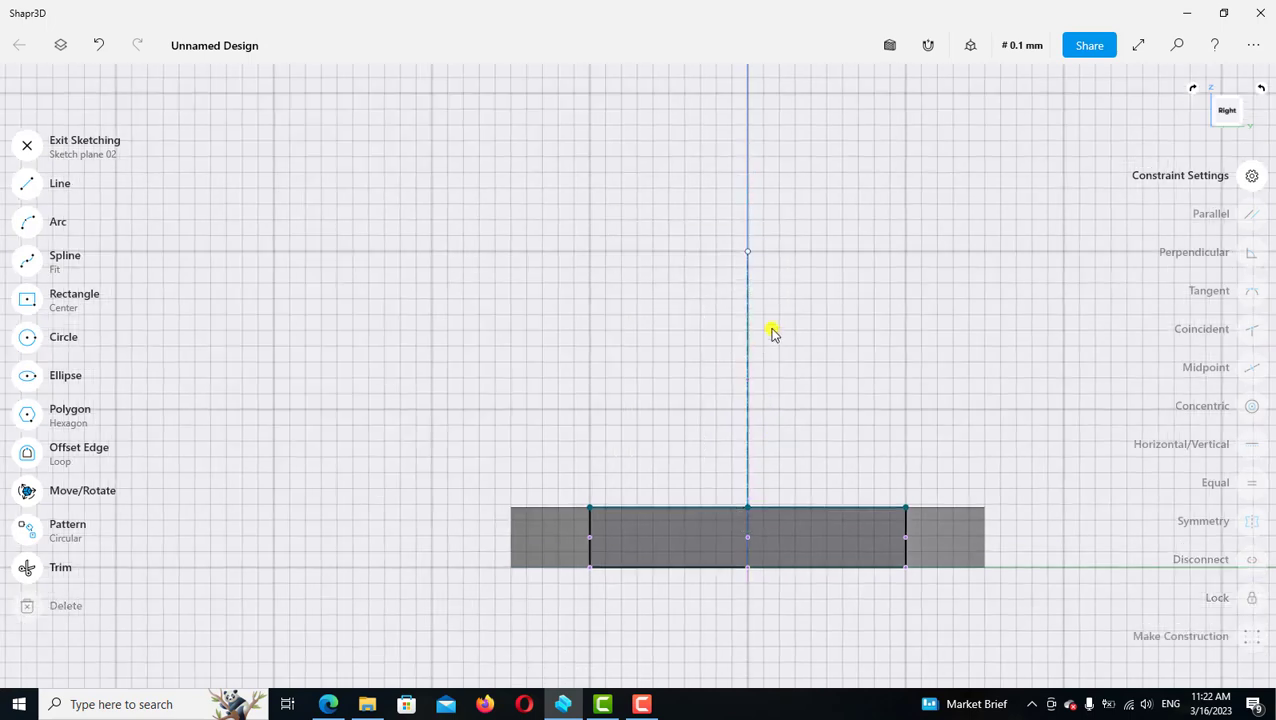
# Draw a 2 mm circle centred on the construction line's top endpoint
pyautogui.click(40, 337)
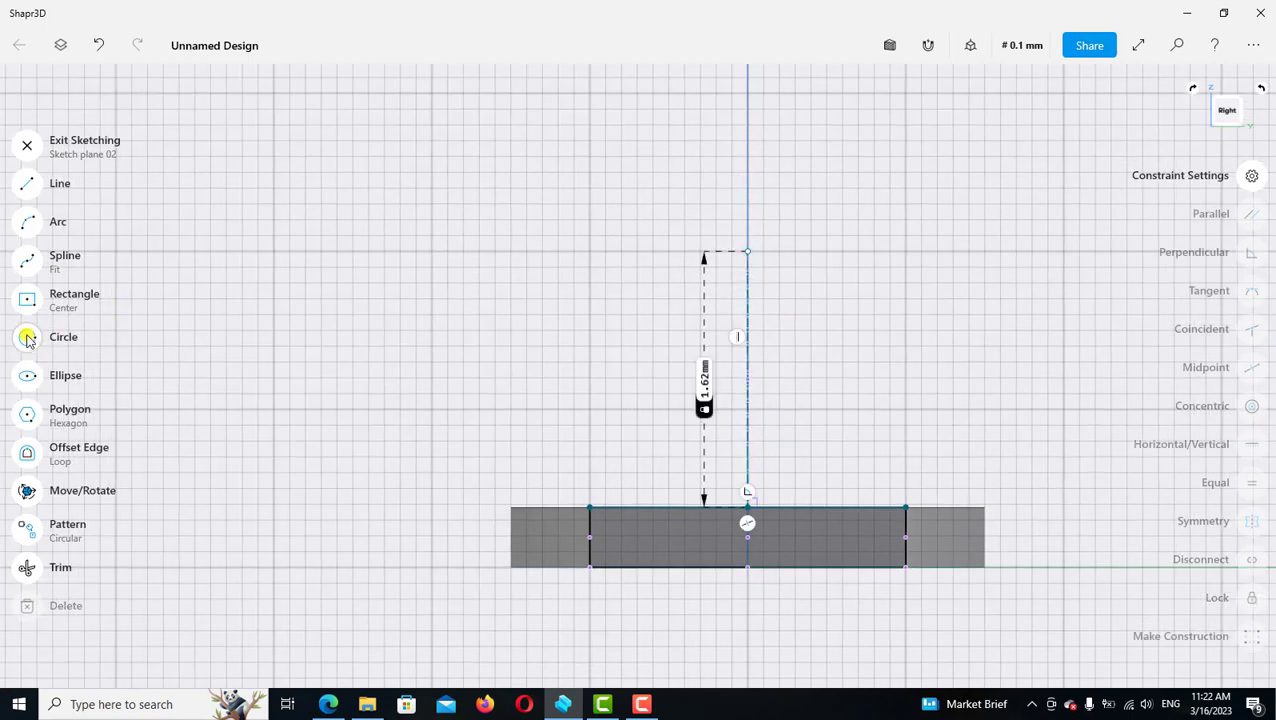
pyautogui.click(746, 252)
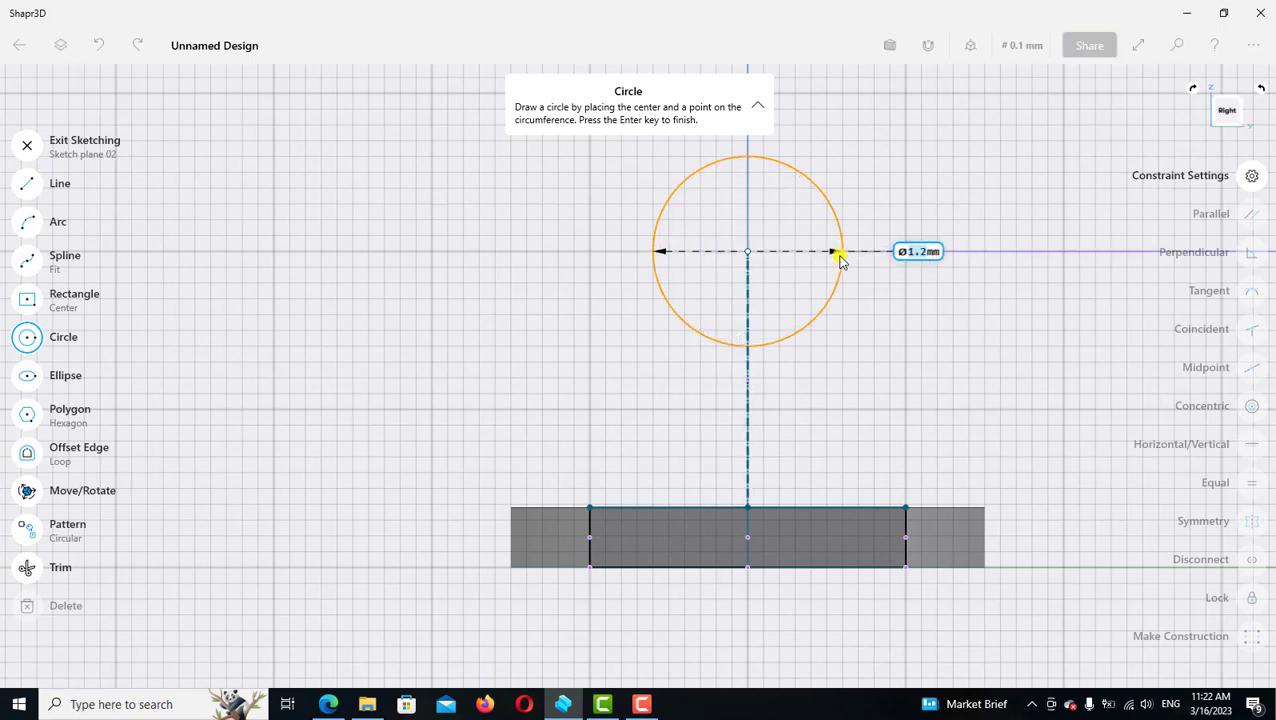
pyautogui.write('2')
pyautogui.press('Return')
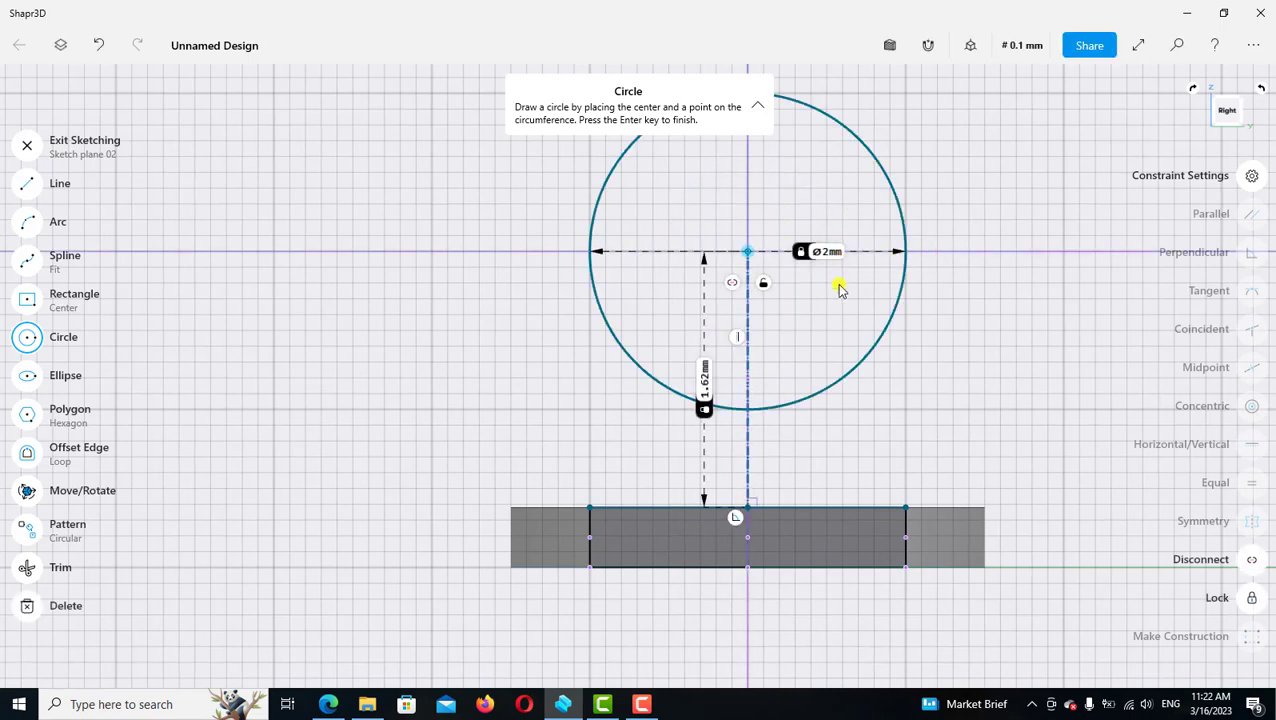
pyautogui.scroll(-2, 840, 289)
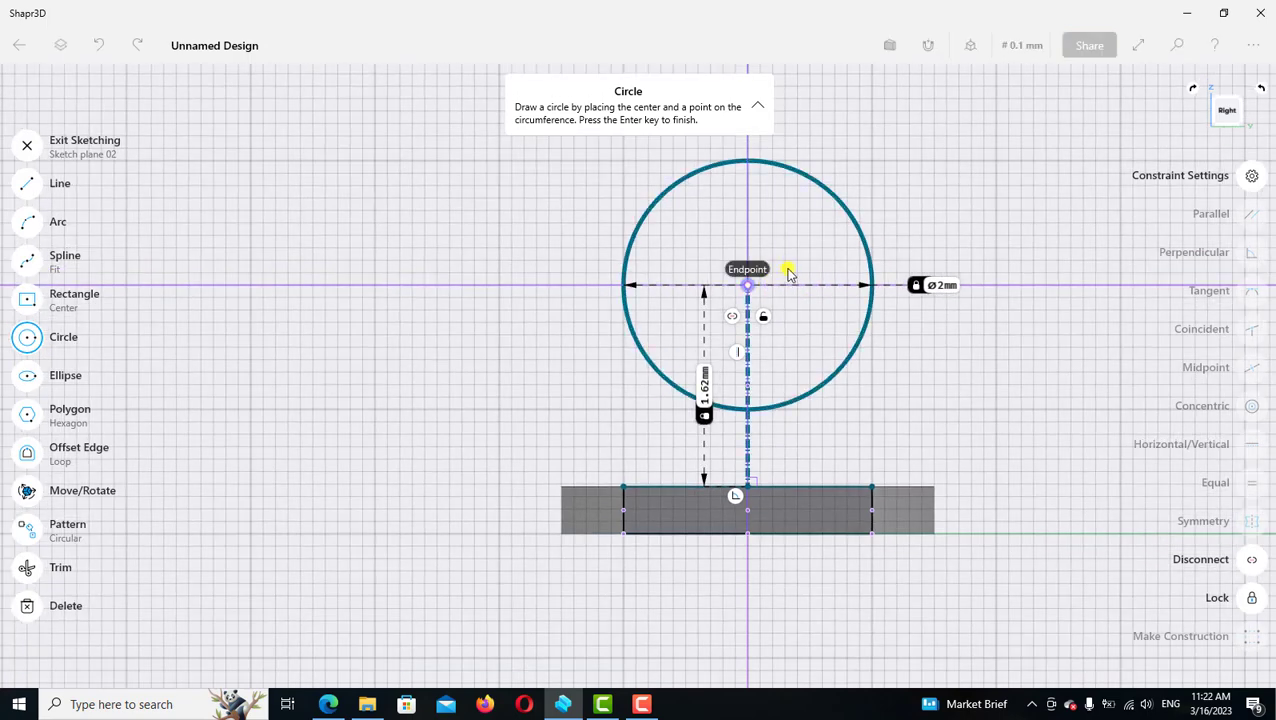
# Add a concentric 0.66 mm circle by entering 0.33x2, then select it
pyautogui.click(789, 273)
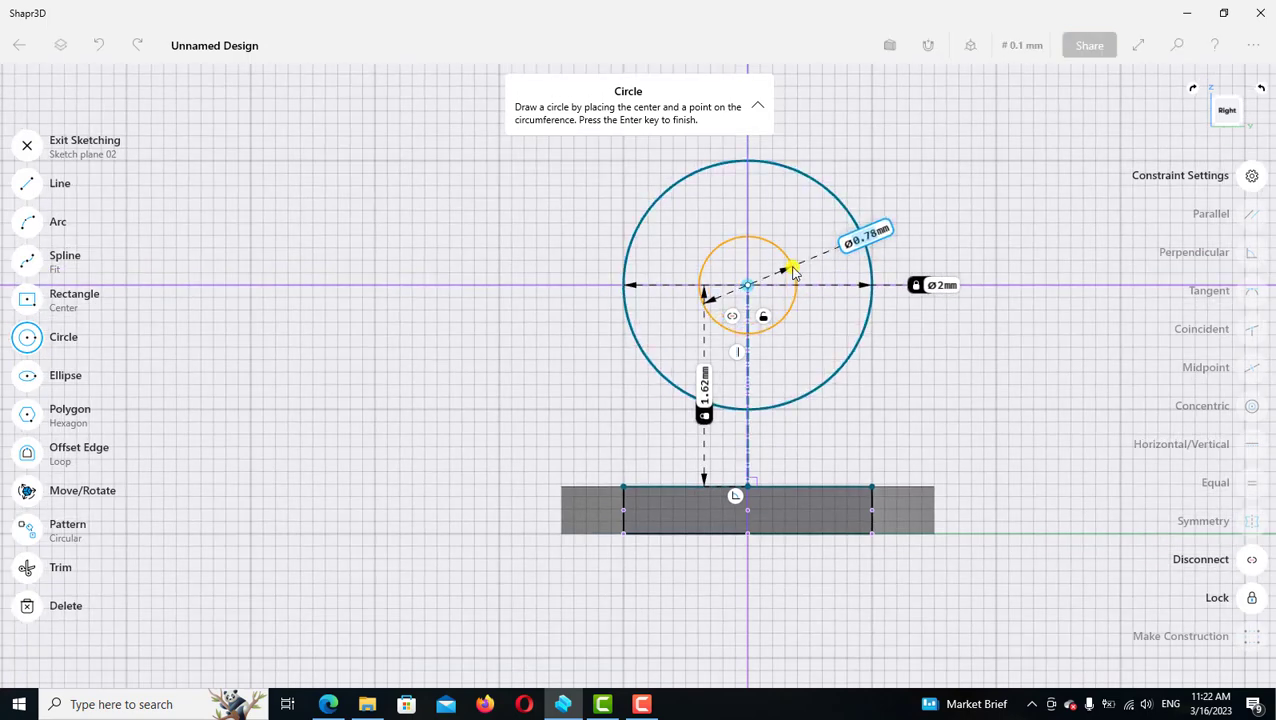
pyautogui.press('BackSpace')
pyautogui.press('BackSpace')
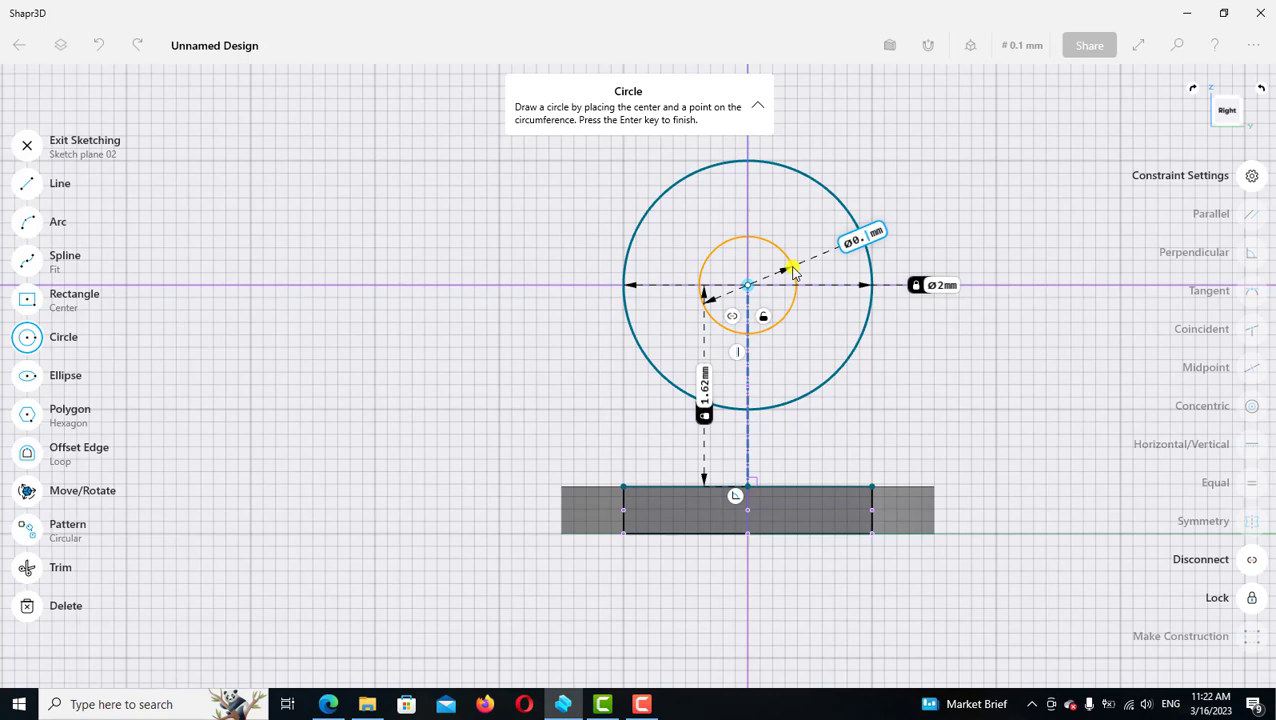
pyautogui.write('33')
pyautogui.write('x2')
pyautogui.press('Return')
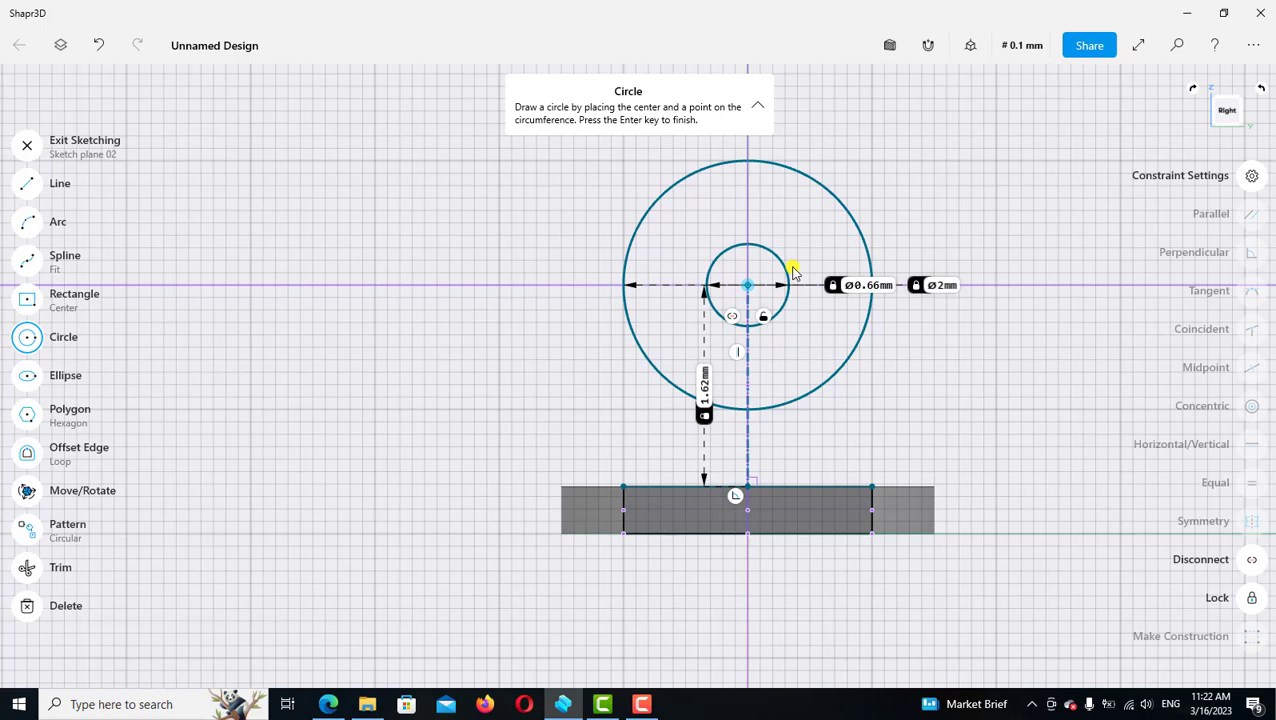
pyautogui.click(30, 338)
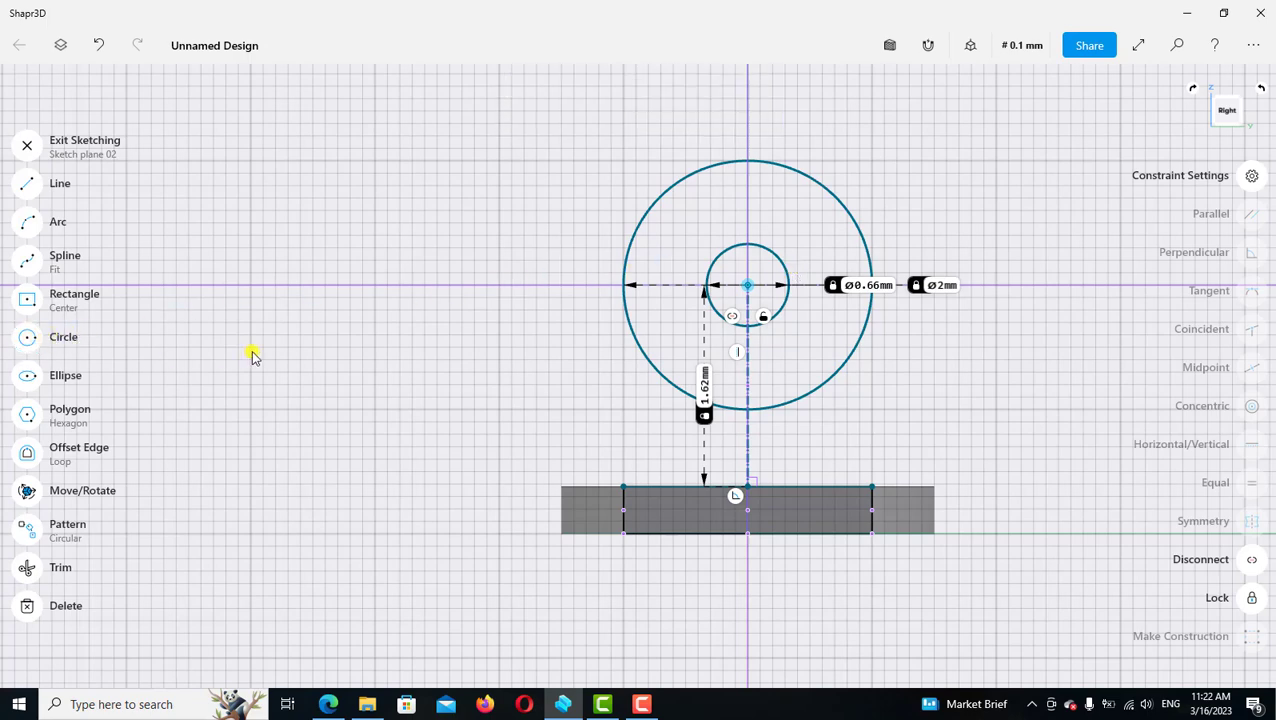
pyautogui.click(781, 315)
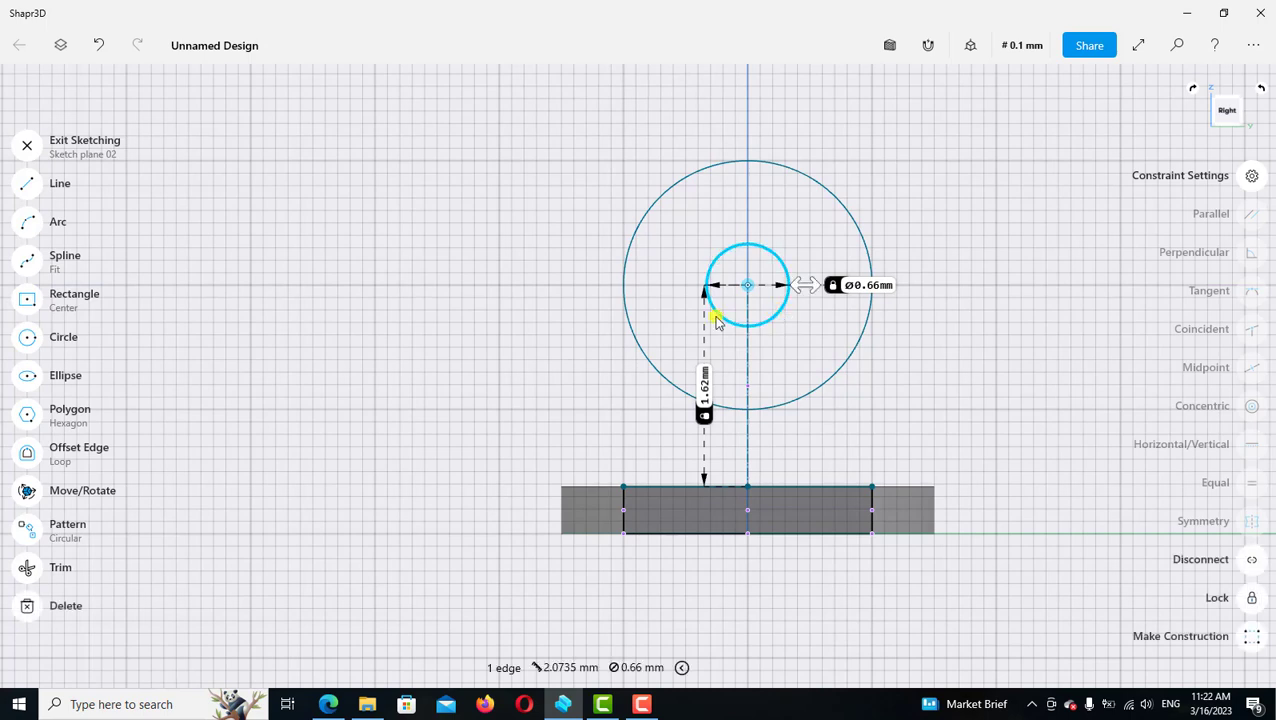
# Copy the small 0.66 mm circle about 0.9 mm straight down
pyautogui.click(29, 491)
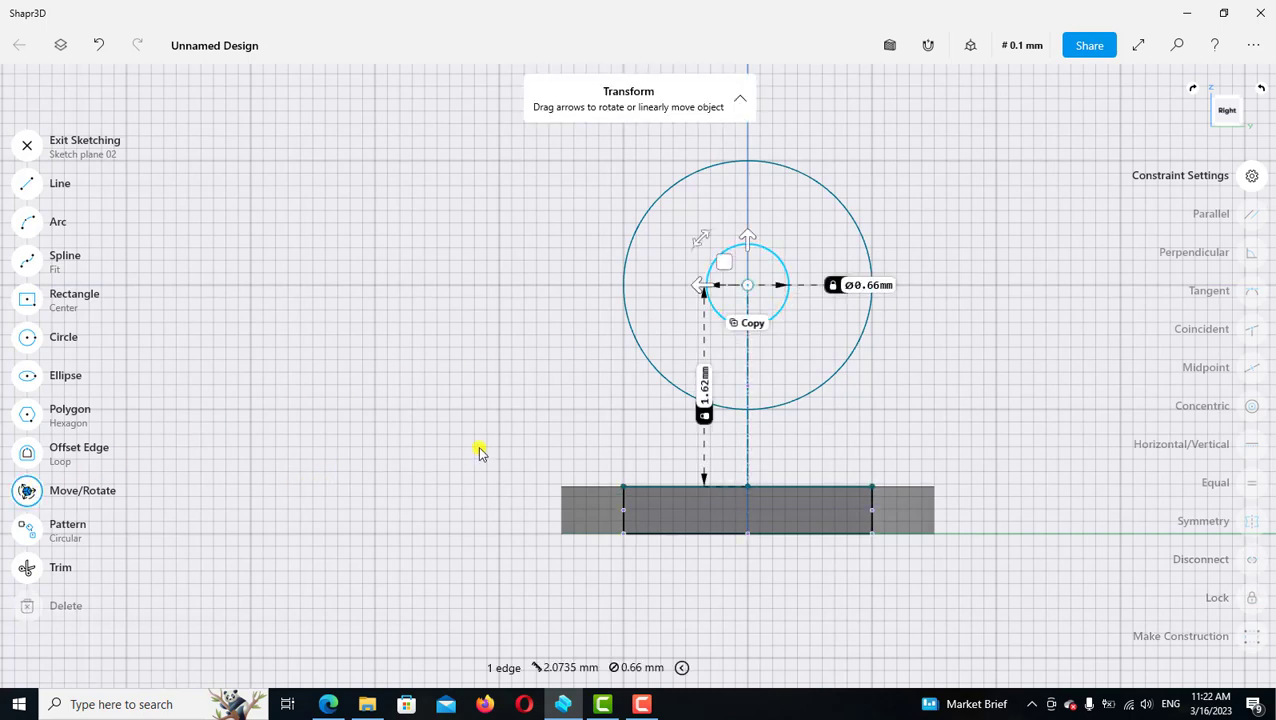
pyautogui.click(751, 324)
pyautogui.moveTo(747, 237); pyautogui.dragTo(741, 348)
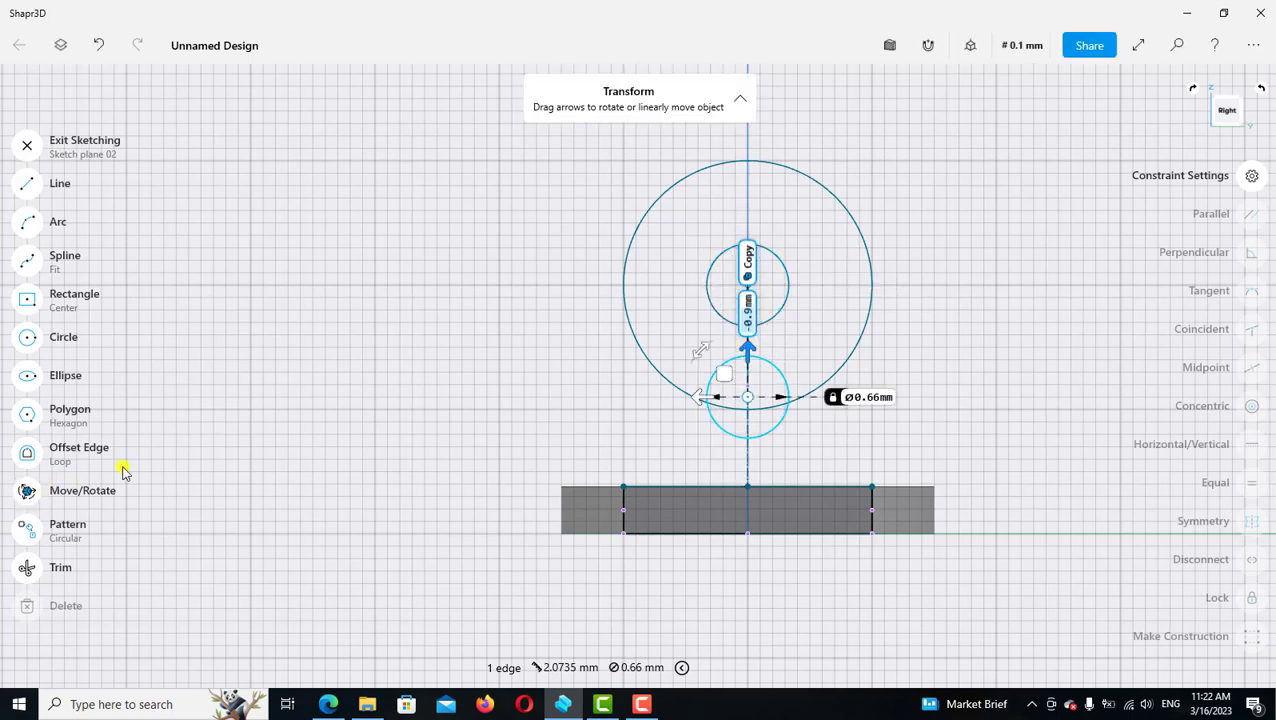
pyautogui.press('Escape')
pyautogui.scroll(2, 753, 313)
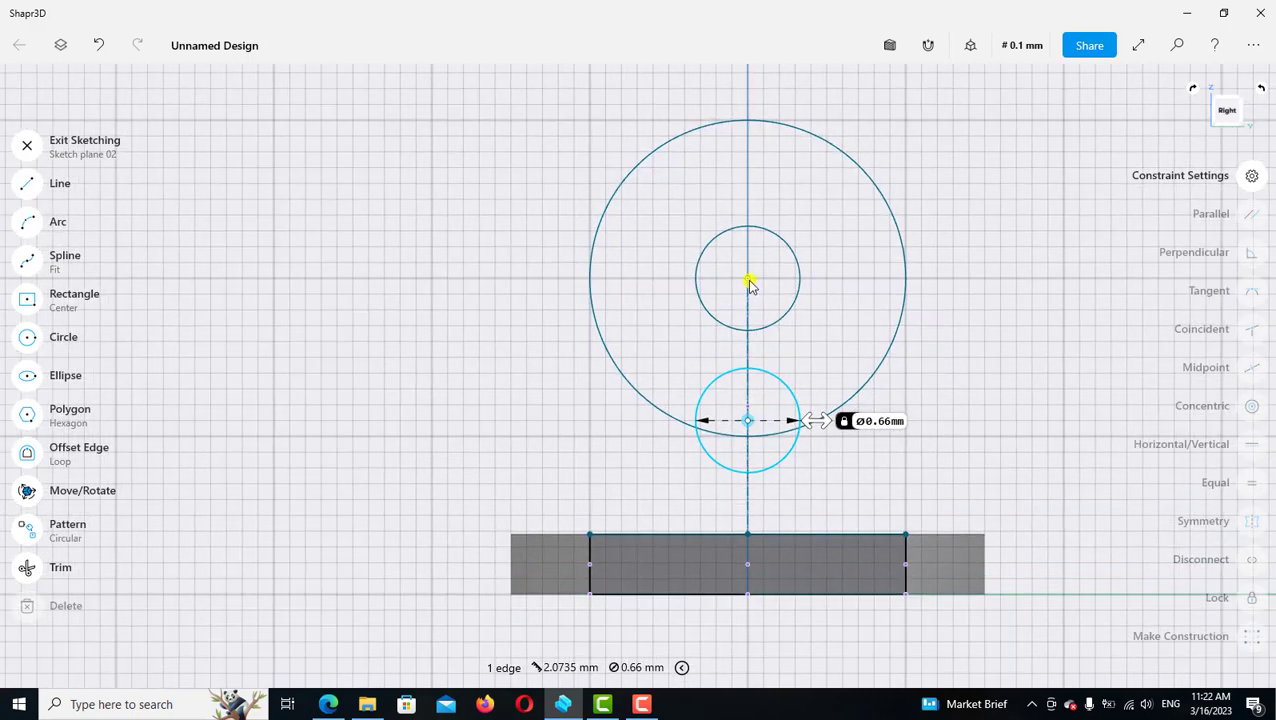
# Dimension the lower circle to the ring centre and change the distance from 0.9 mm to 1 mm
pyautogui.click(748, 280)
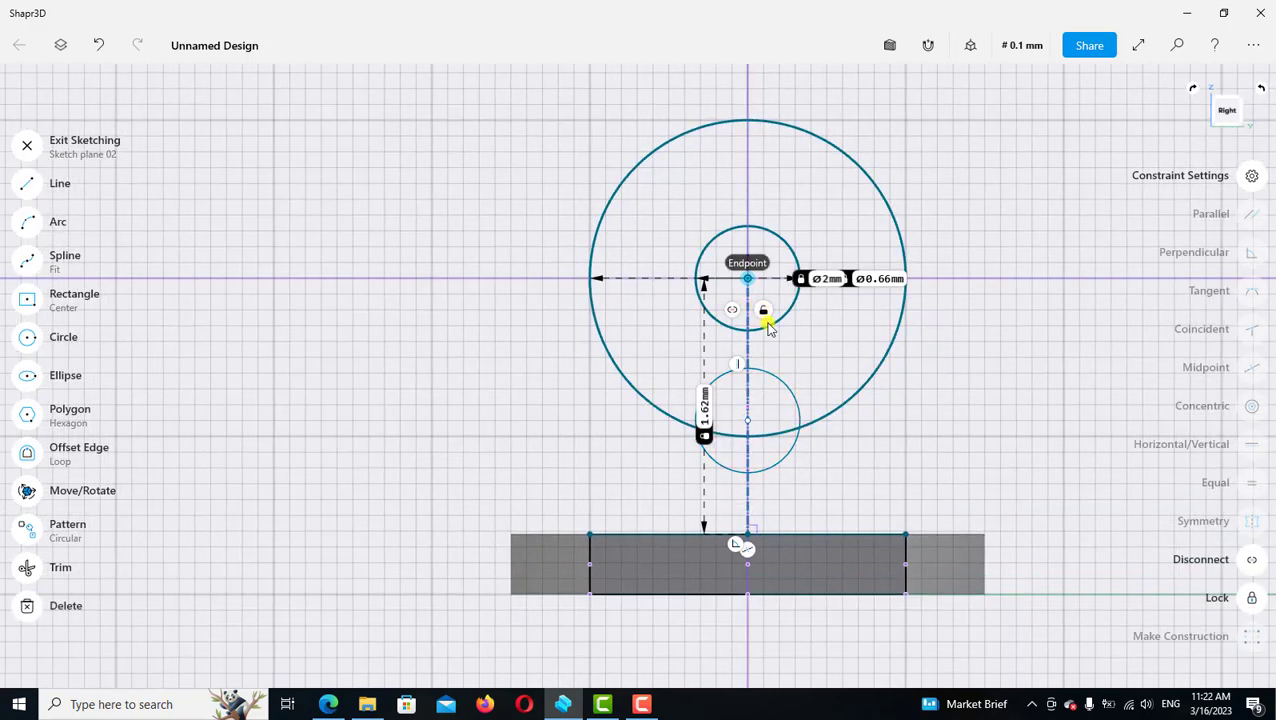
pyautogui.press('Escape')
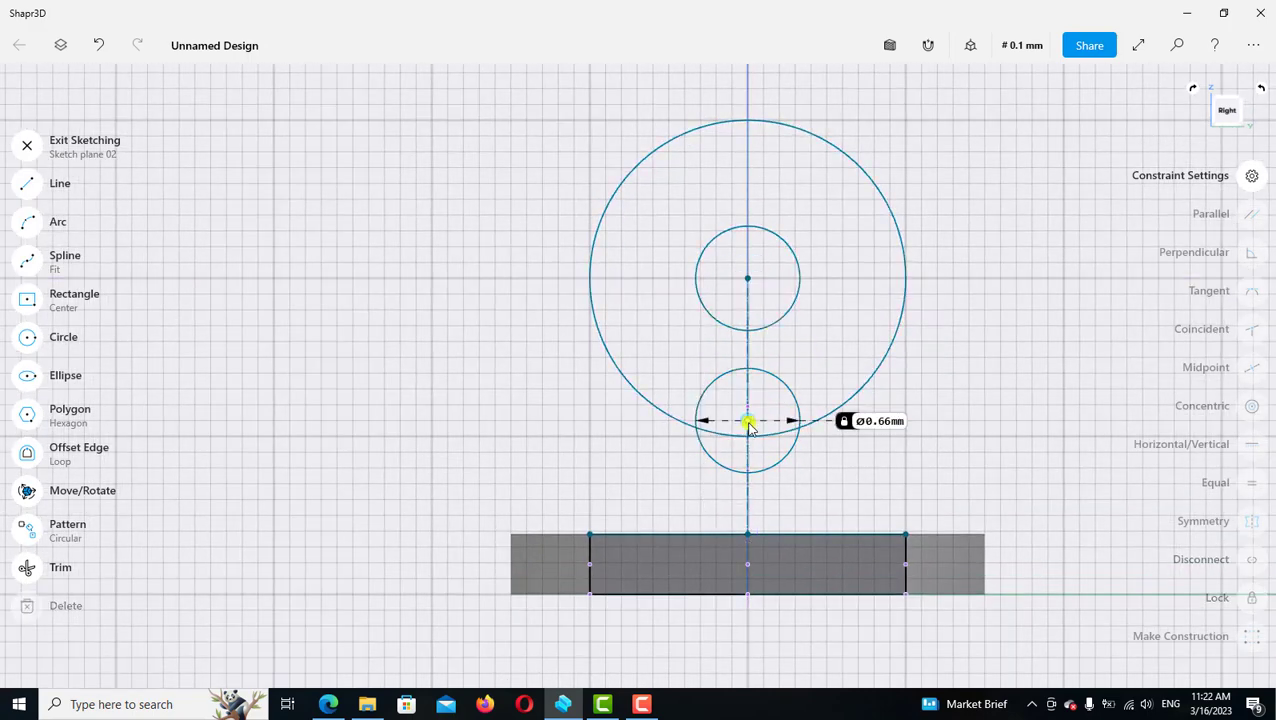
pyautogui.click(747, 421)
pyautogui.click(747, 281)
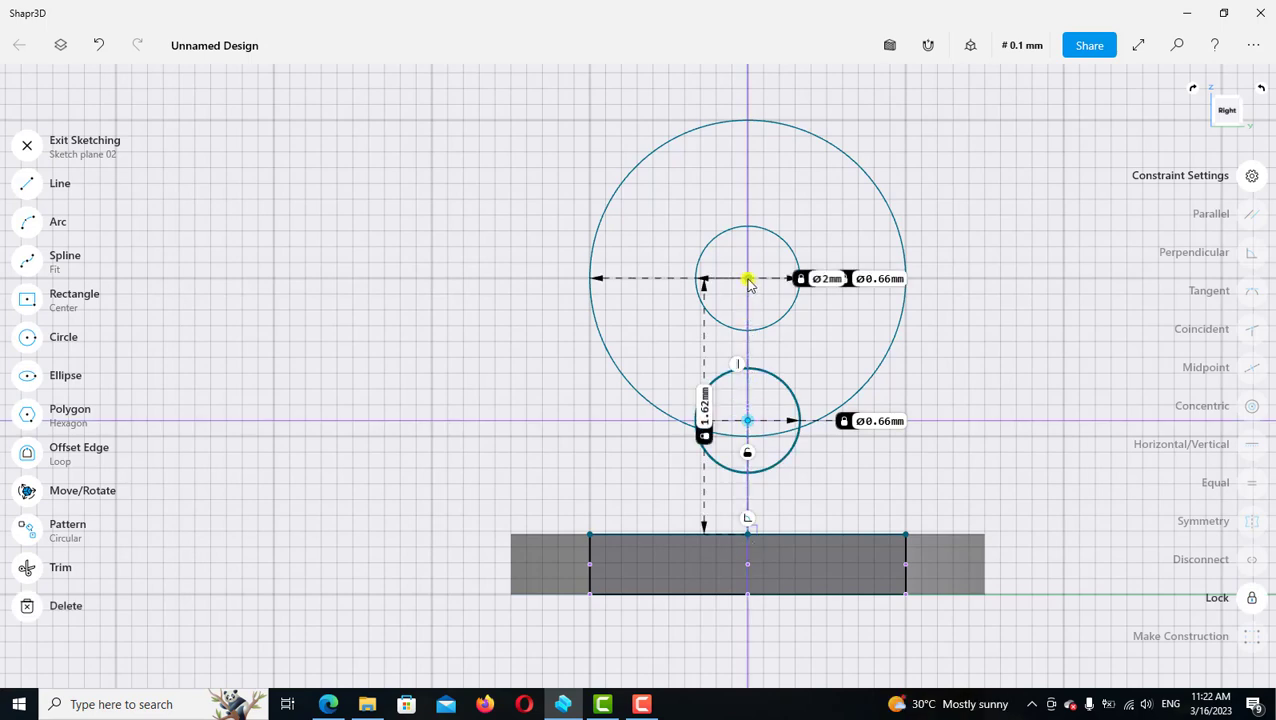
pyautogui.moveTo(706, 360); pyautogui.dragTo(466, 358)
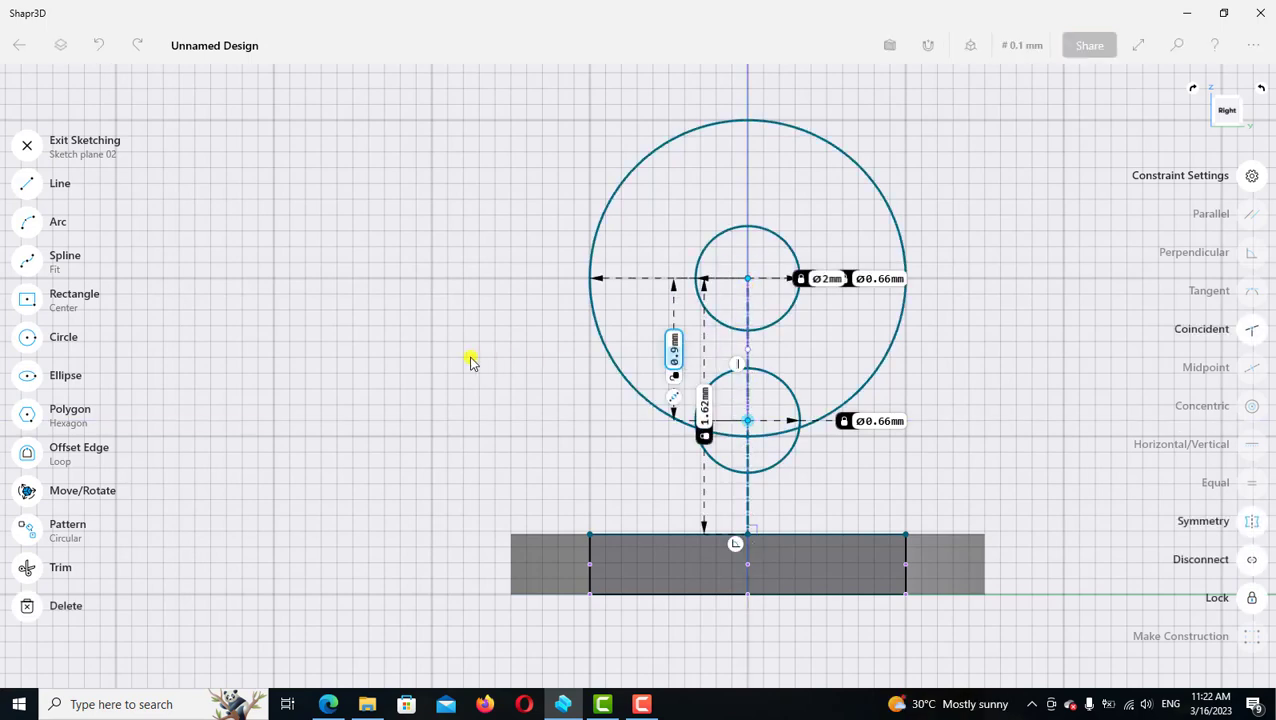
pyautogui.click(466, 360)
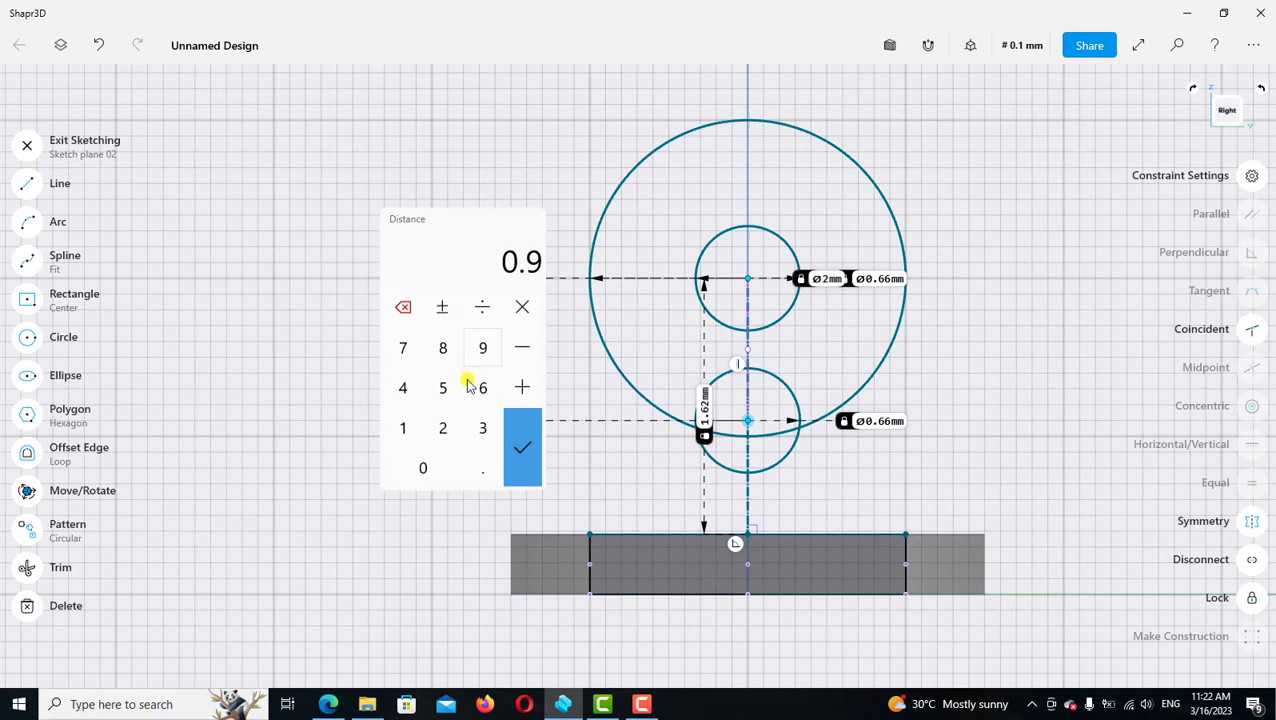
pyautogui.click(403, 428)
pyautogui.click(521, 452)
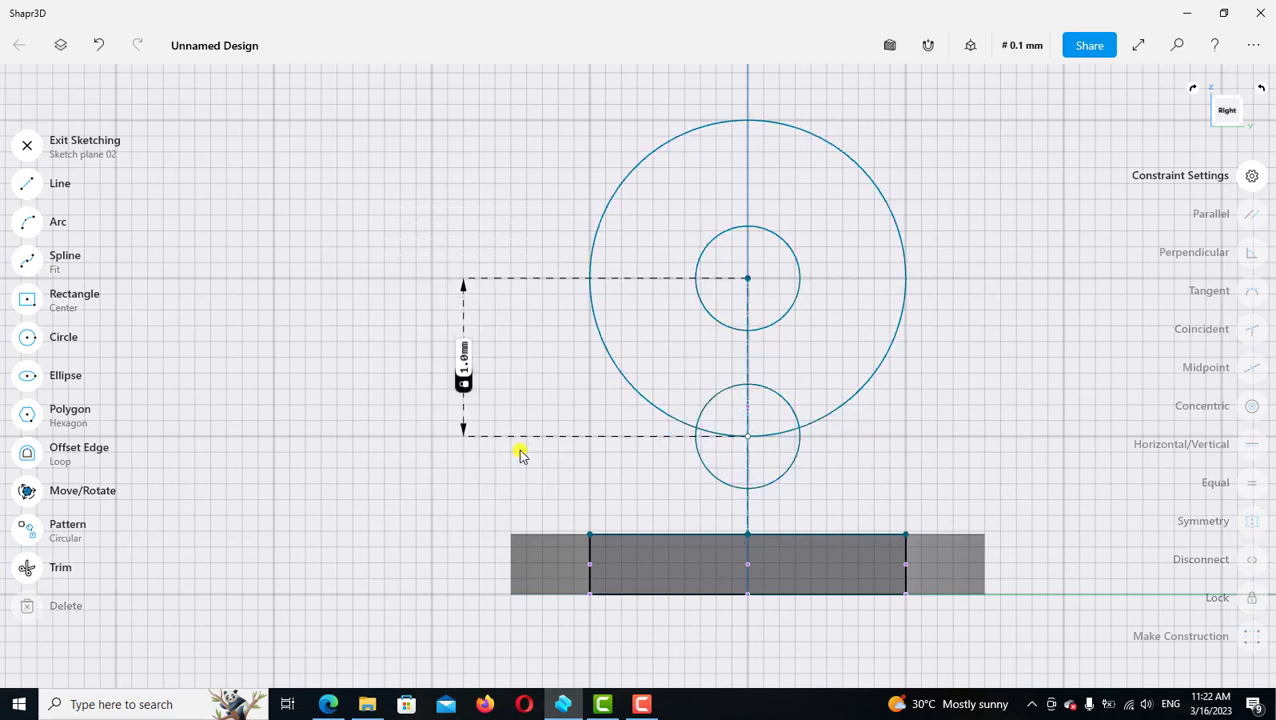
pyautogui.scroll(-1, 752, 445)
pyautogui.click(748, 440)
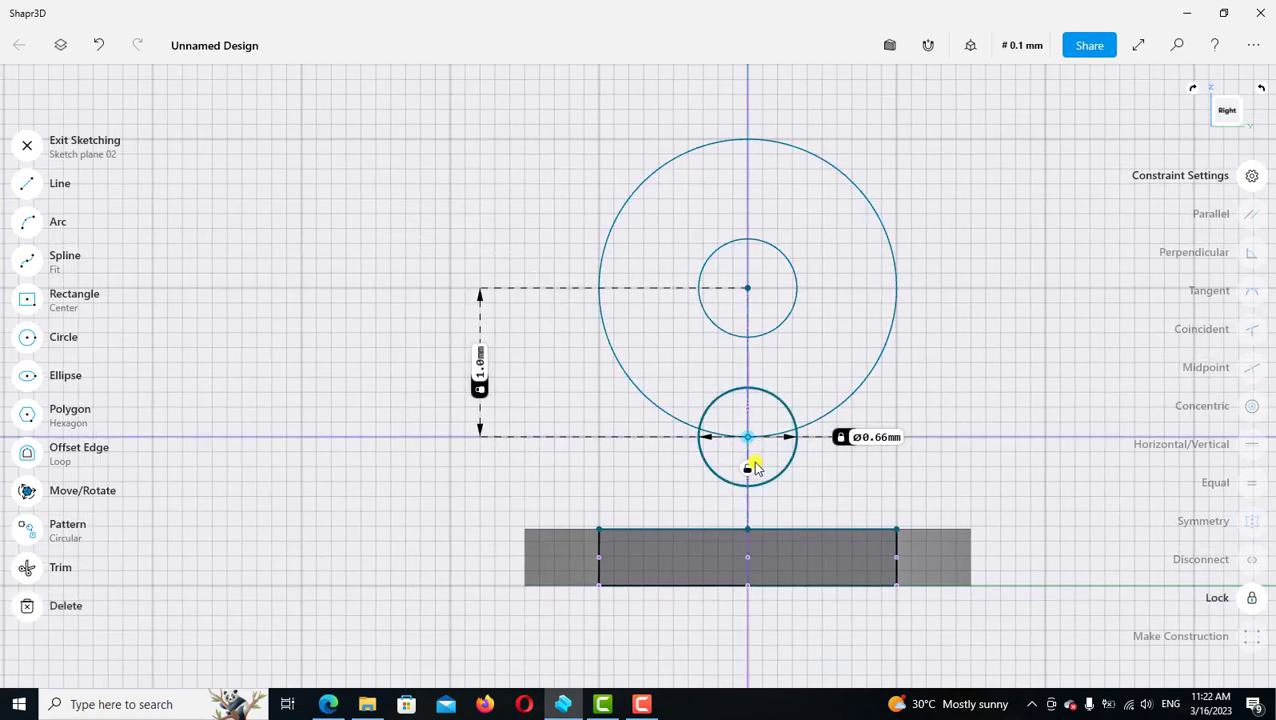
pyautogui.click(835, 487)
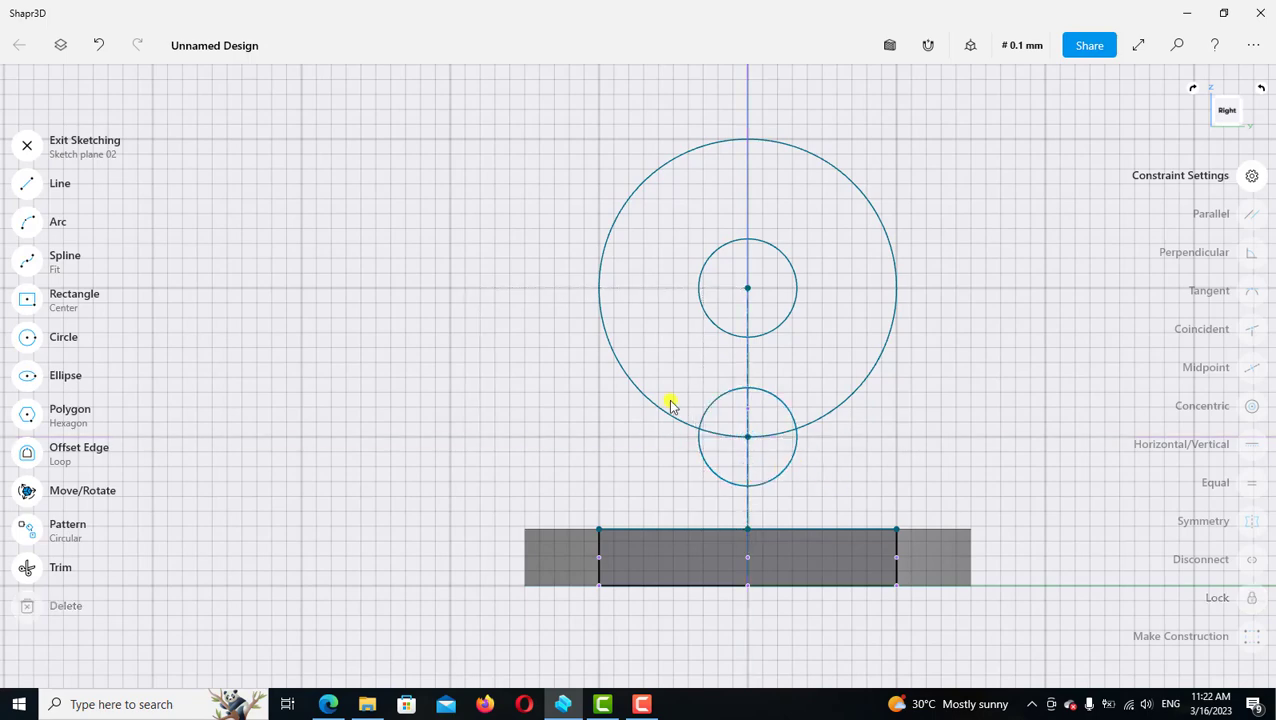
# Draw a vertical line from the upper small circle's left edge to the lower one's
pyautogui.click(30, 185)
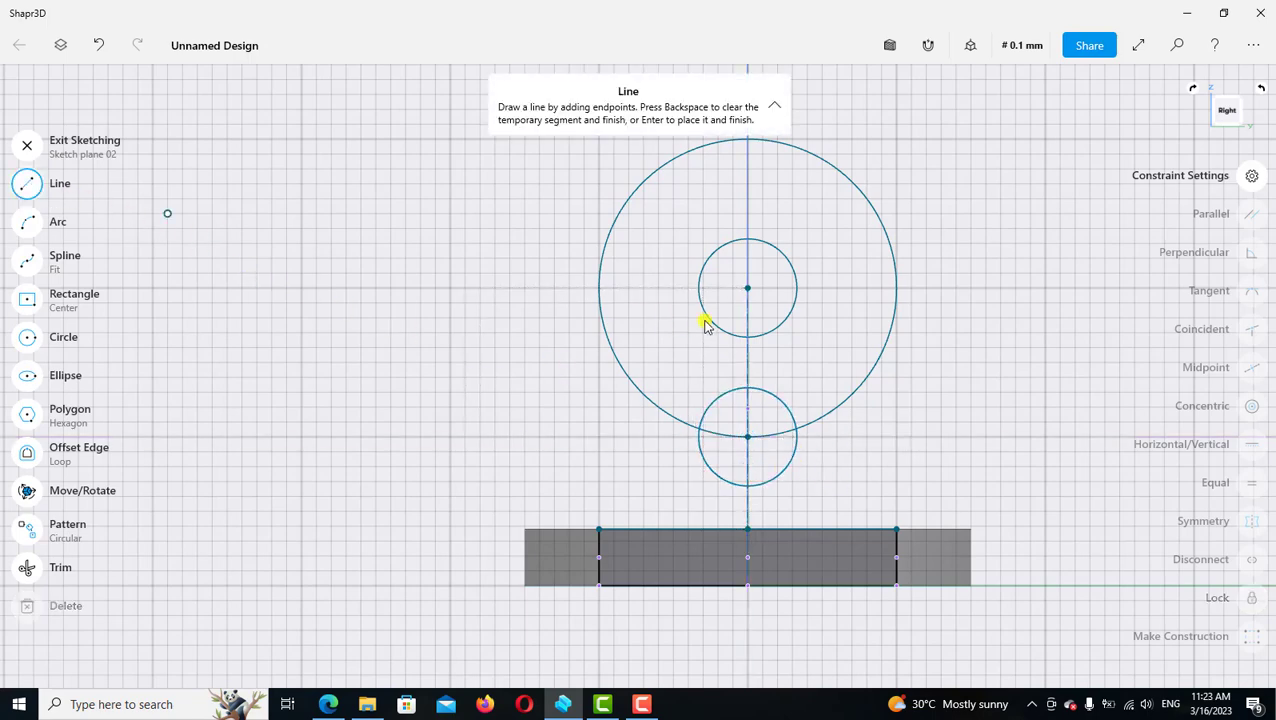
pyautogui.scroll(1, 705, 320)
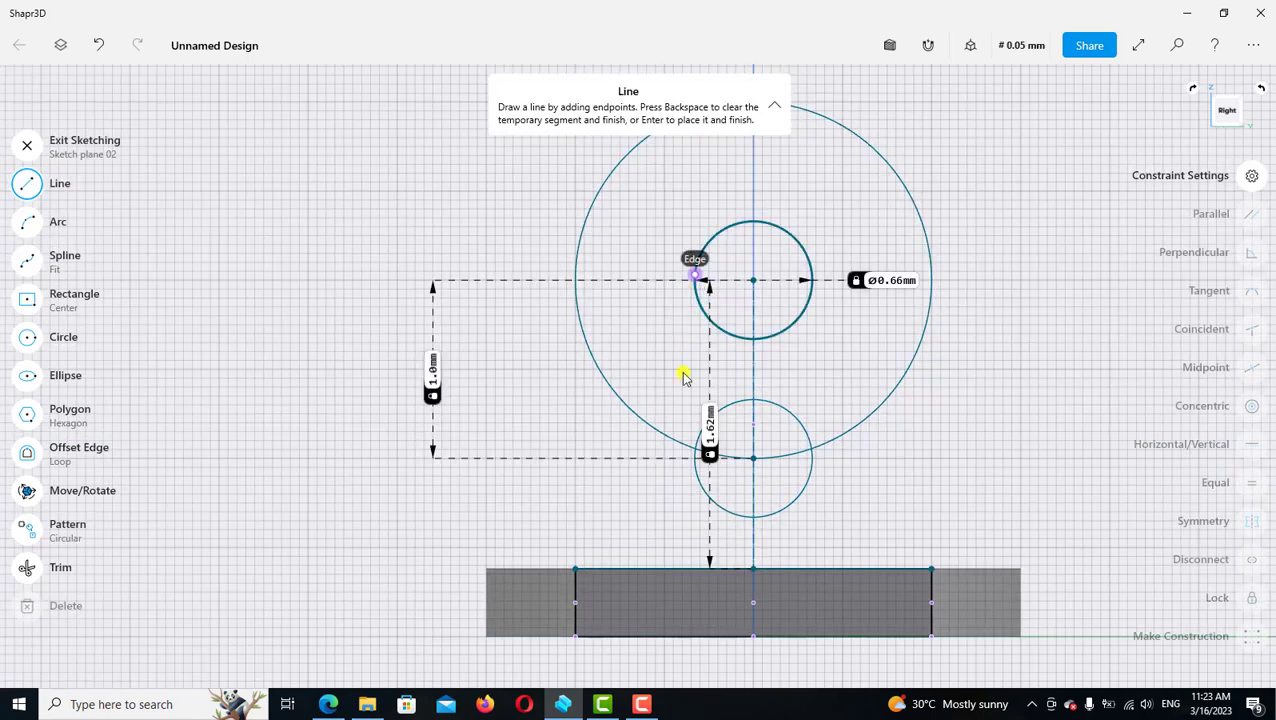
pyautogui.click(695, 274)
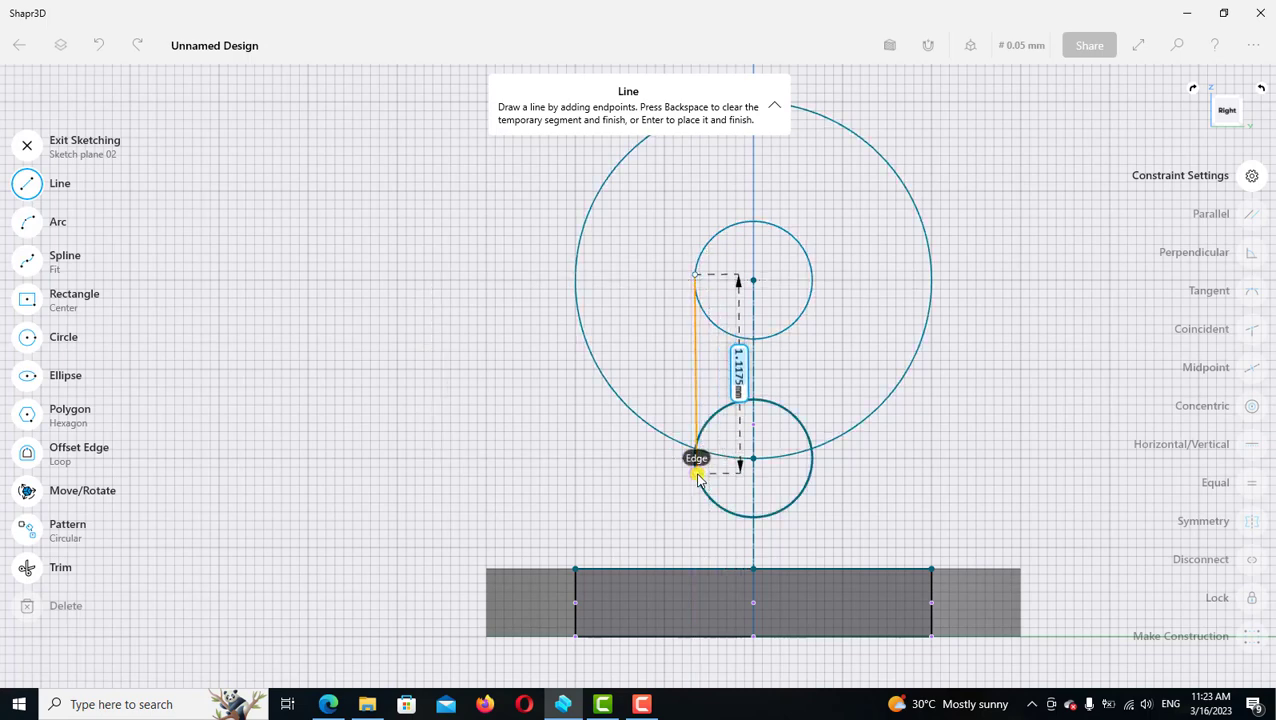
pyautogui.click(697, 473)
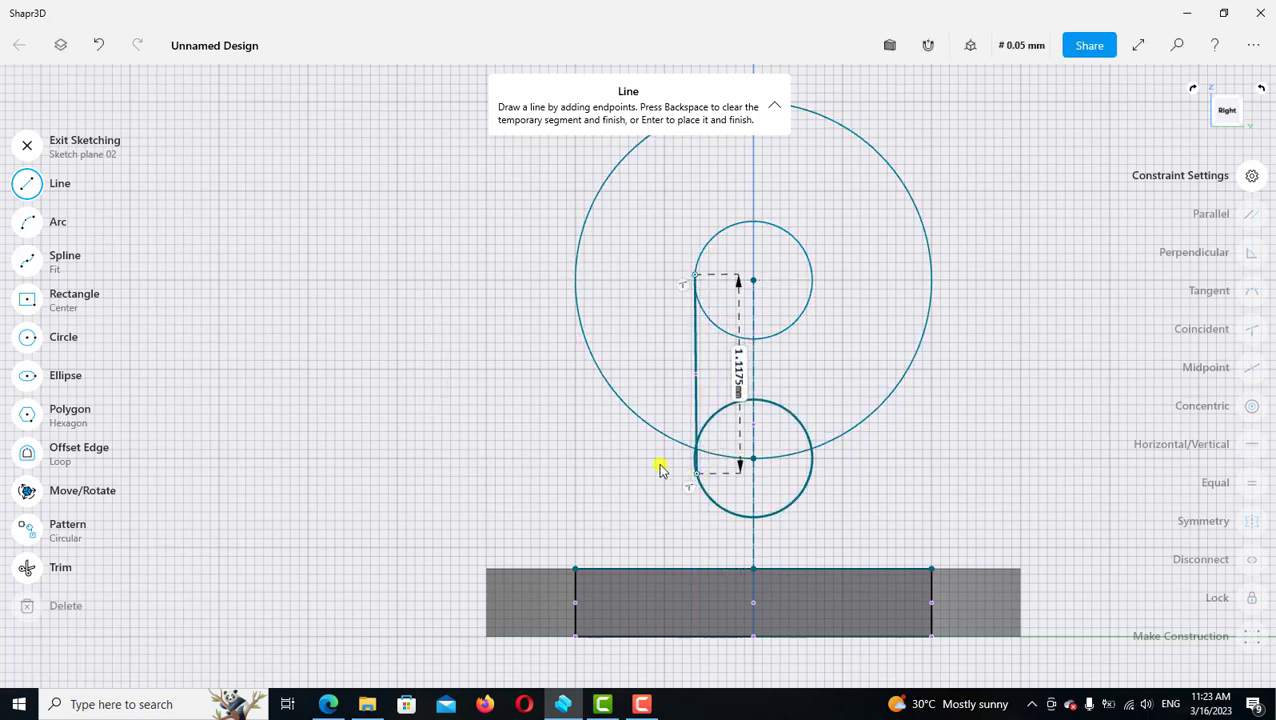
pyautogui.click(36, 188)
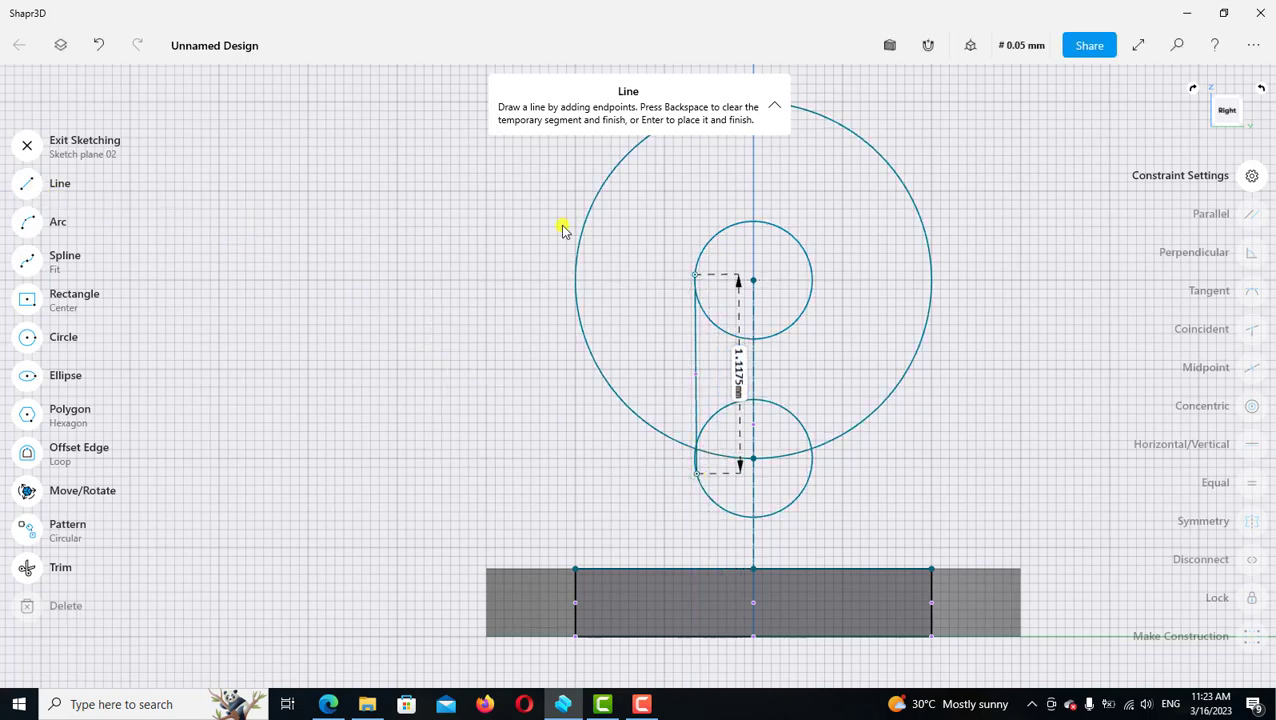
# Make the vertical line tangent to both the upper and lower small circles
pyautogui.click(706, 247)
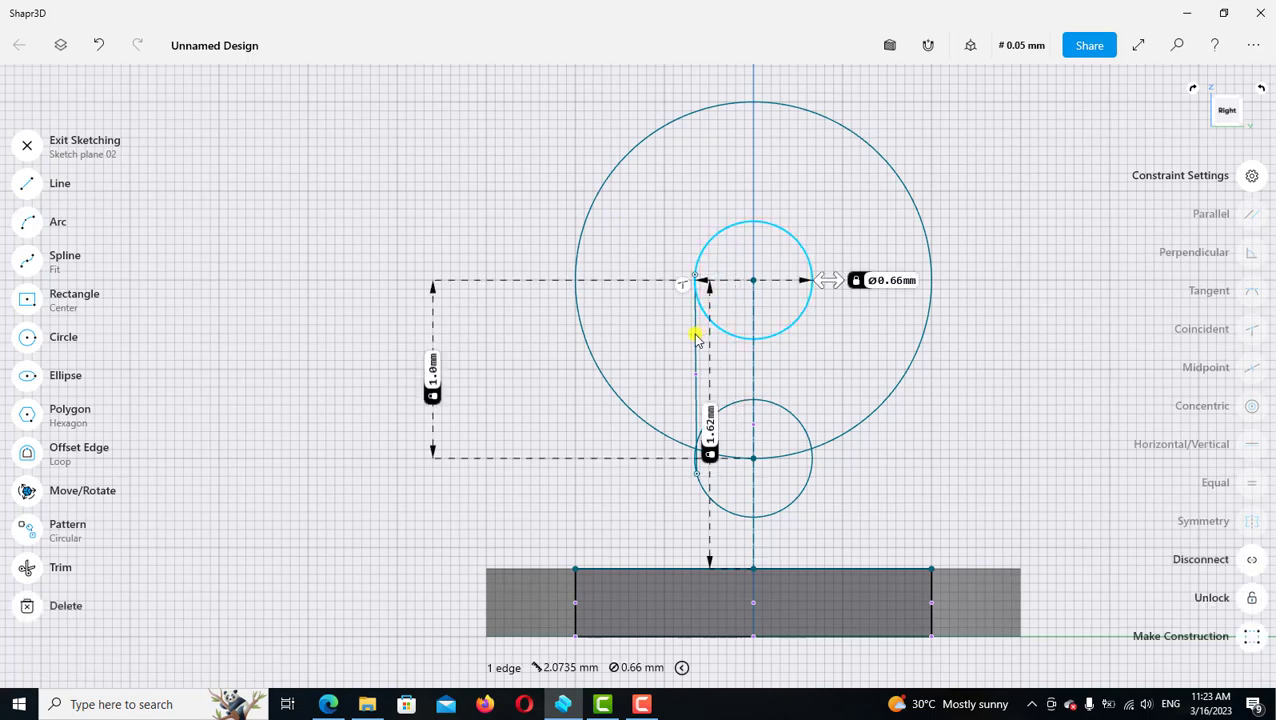
pyautogui.click(696, 336)
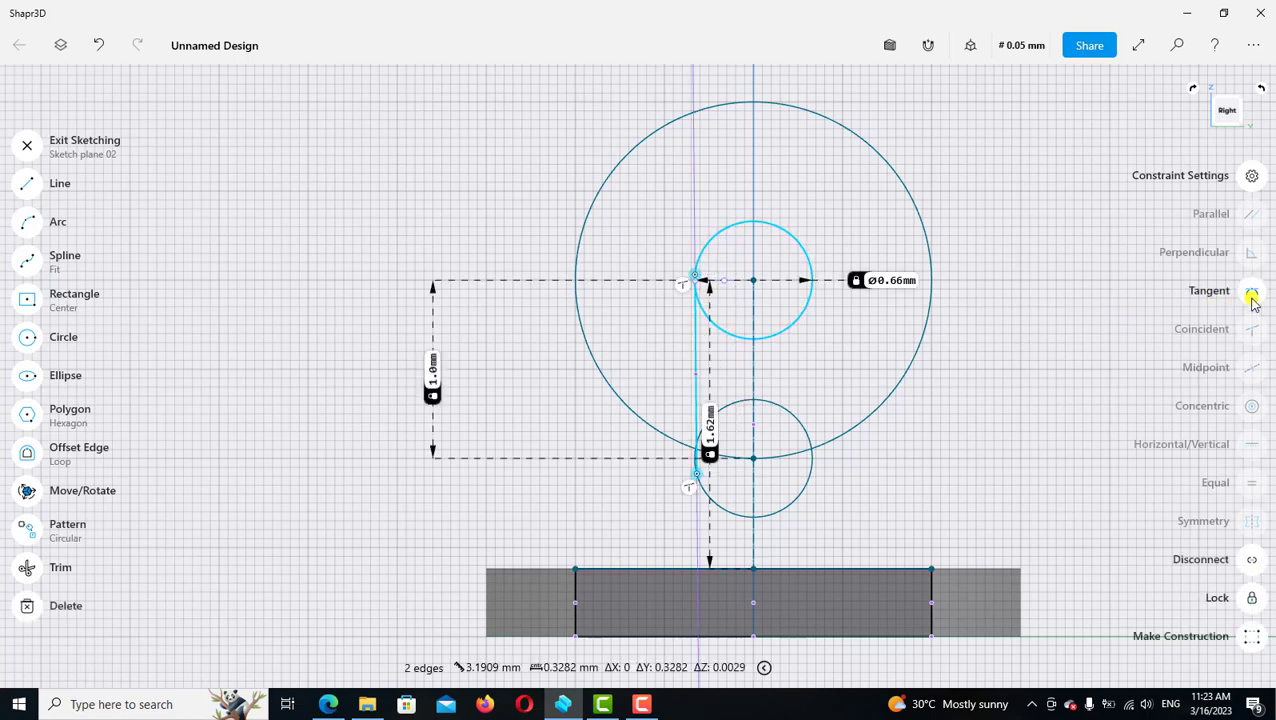
pyautogui.click(1024, 358)
pyautogui.scroll(-2, 1024, 358)
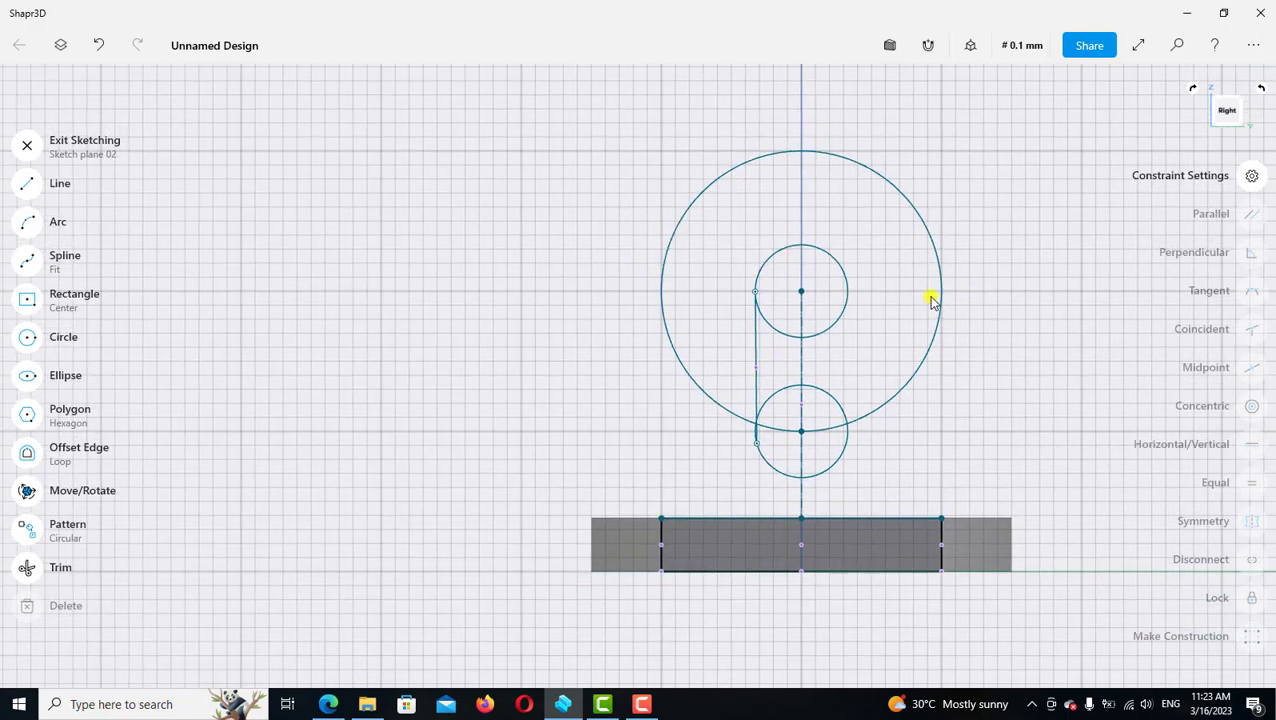
pyautogui.scroll(2, 793, 399)
pyautogui.click(778, 395)
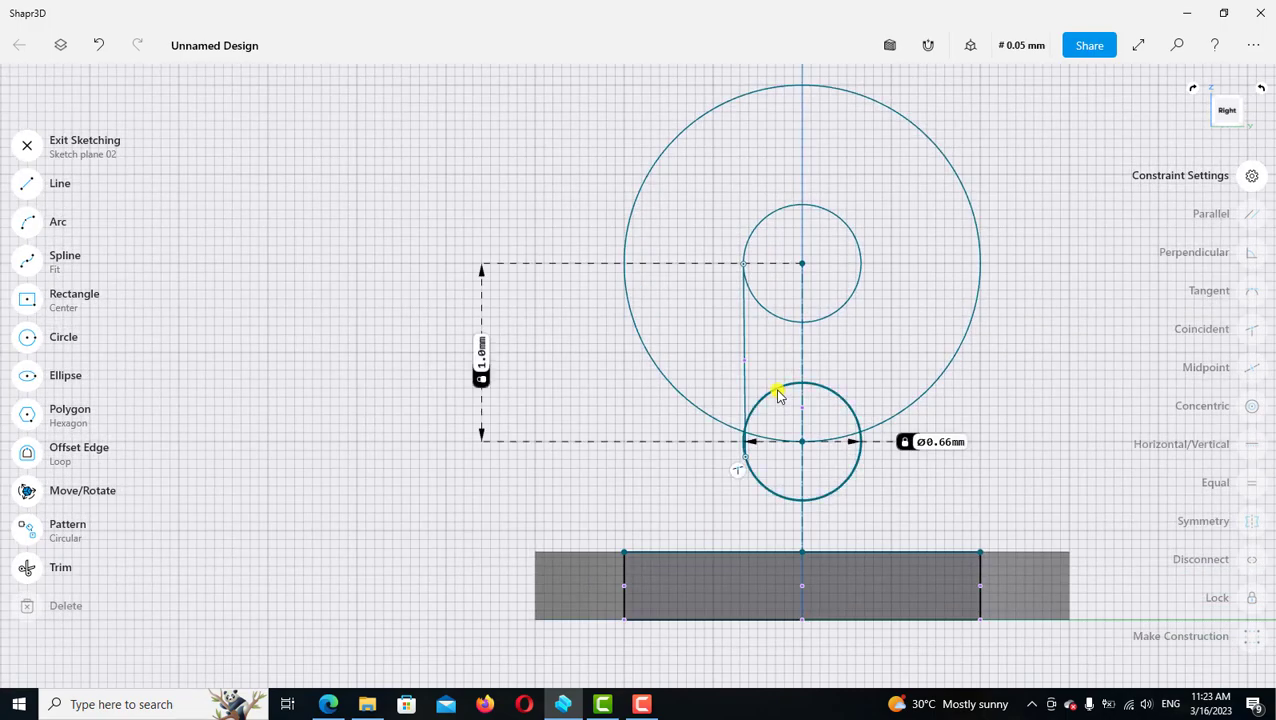
pyautogui.click(746, 396)
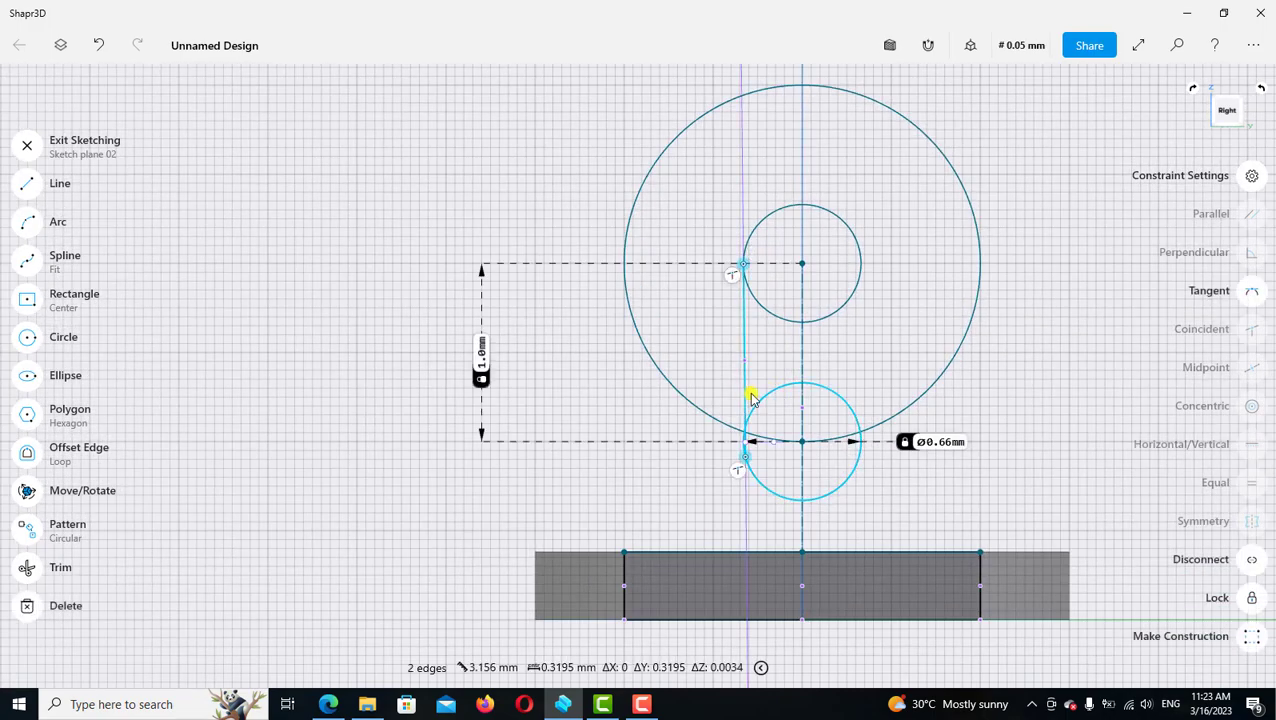
pyautogui.click(1244, 291)
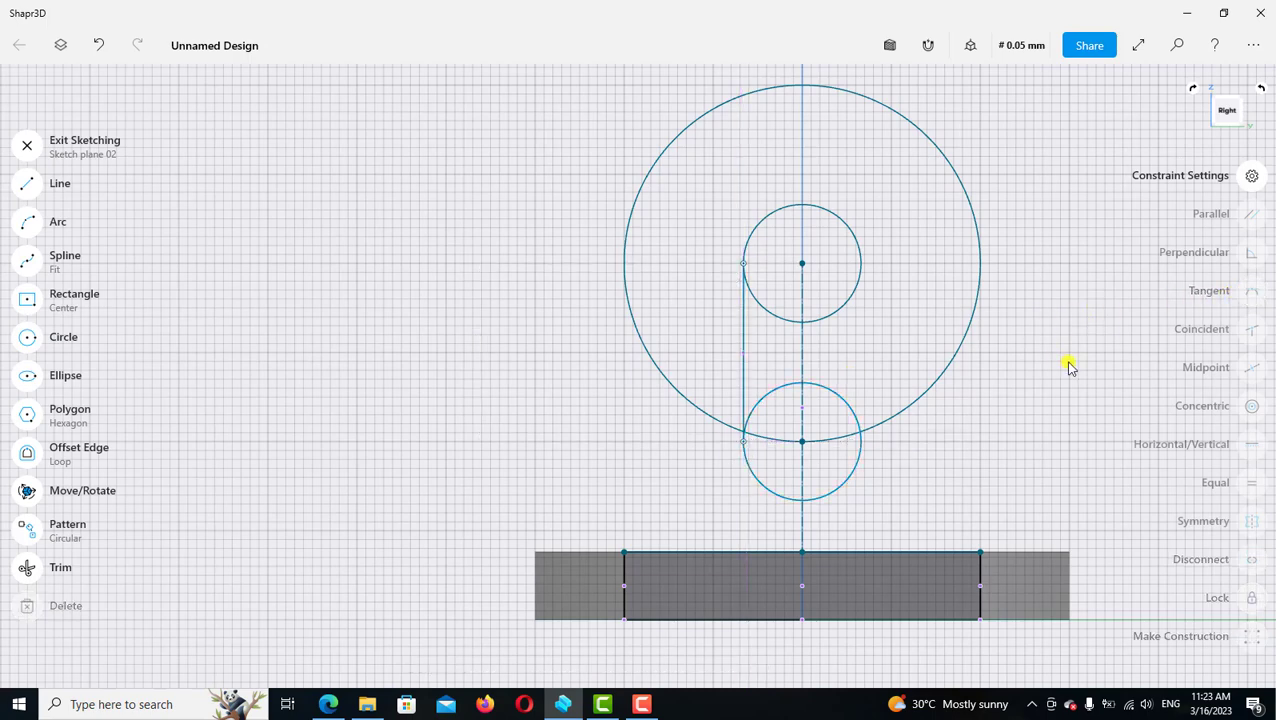
pyautogui.click(744, 332)
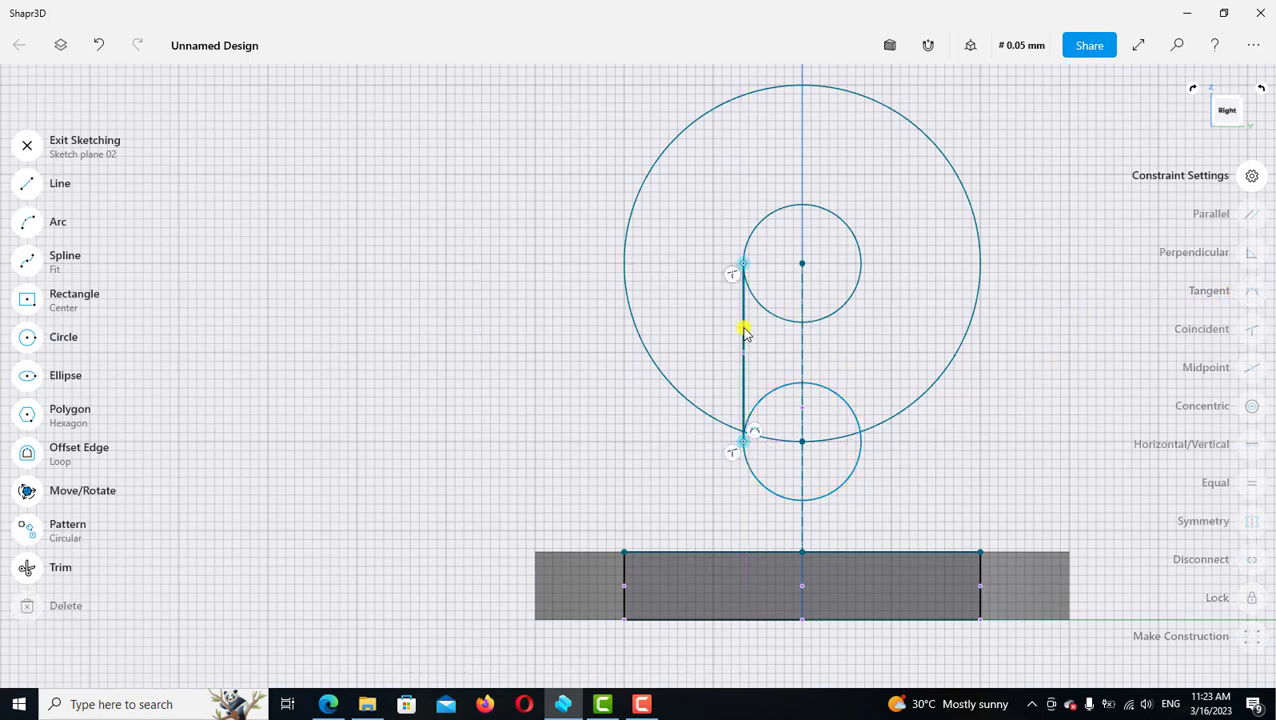
pyautogui.click(35, 152)
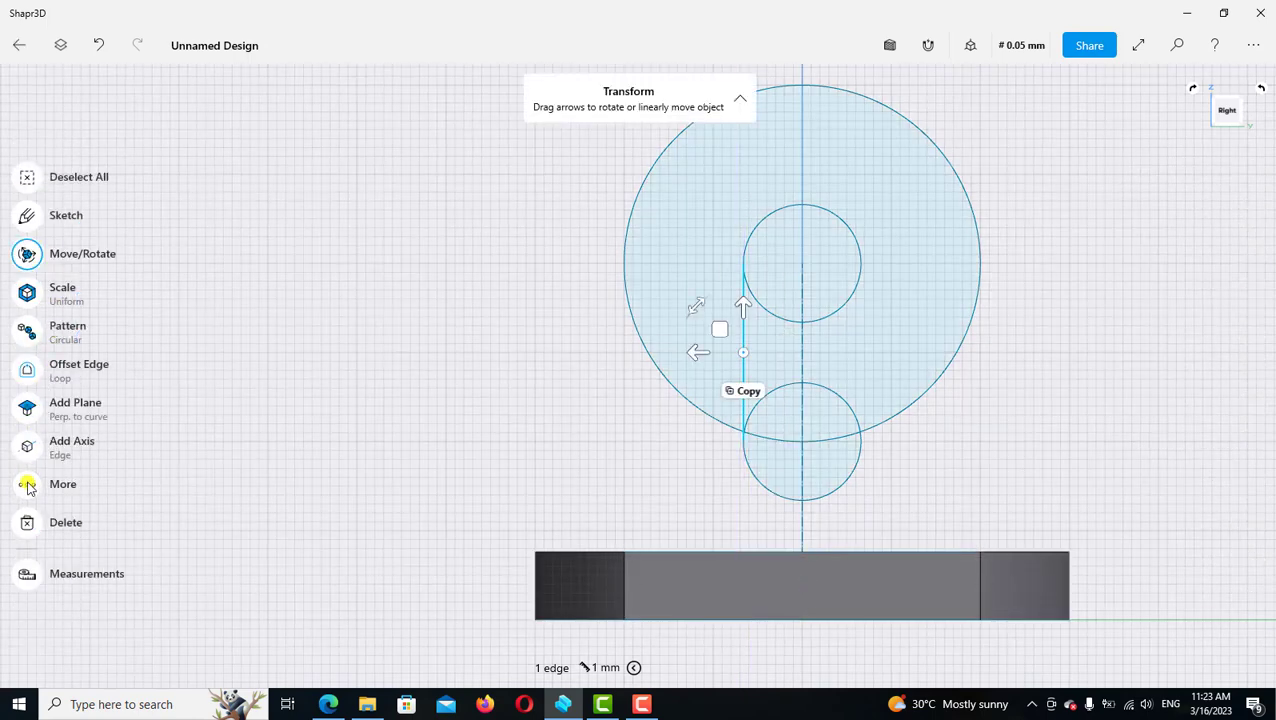
# Mirror the tangent line to the right side across the vertical centre line
pyautogui.click(28, 487)
pyautogui.click(145, 592)
pyautogui.click(818, 497)
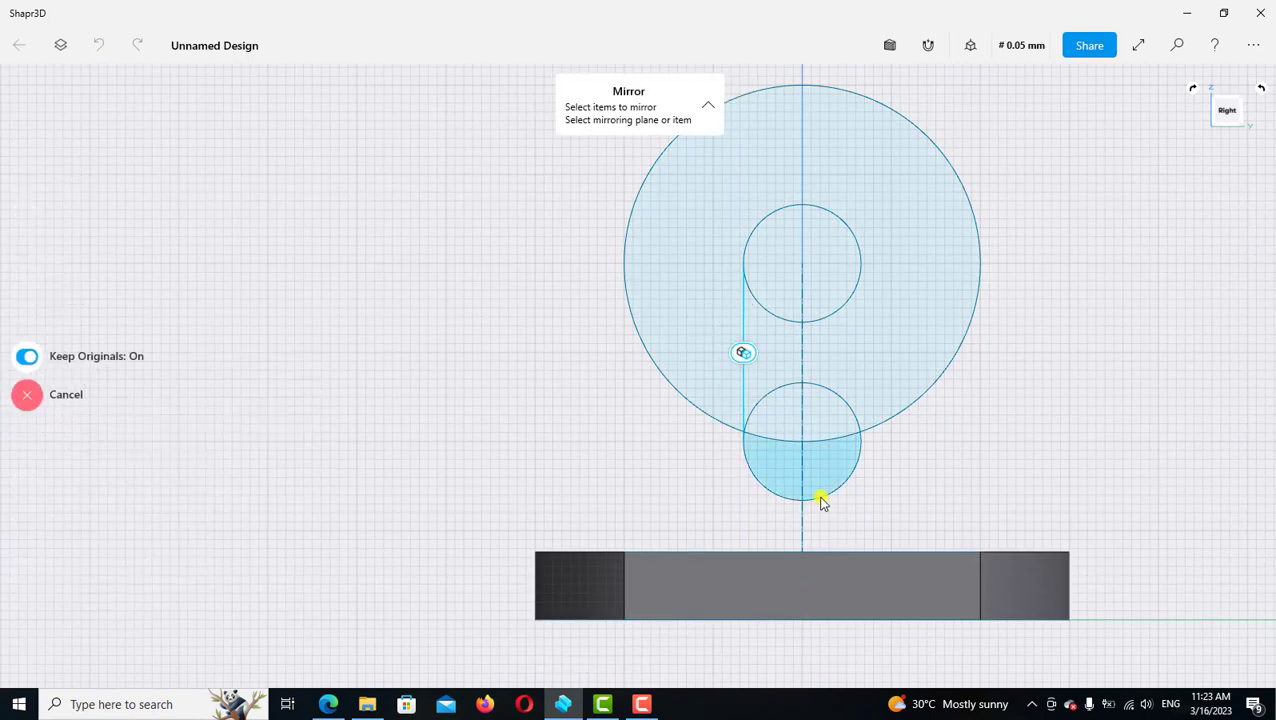
pyautogui.scroll(1, 818, 500)
pyautogui.click(799, 537)
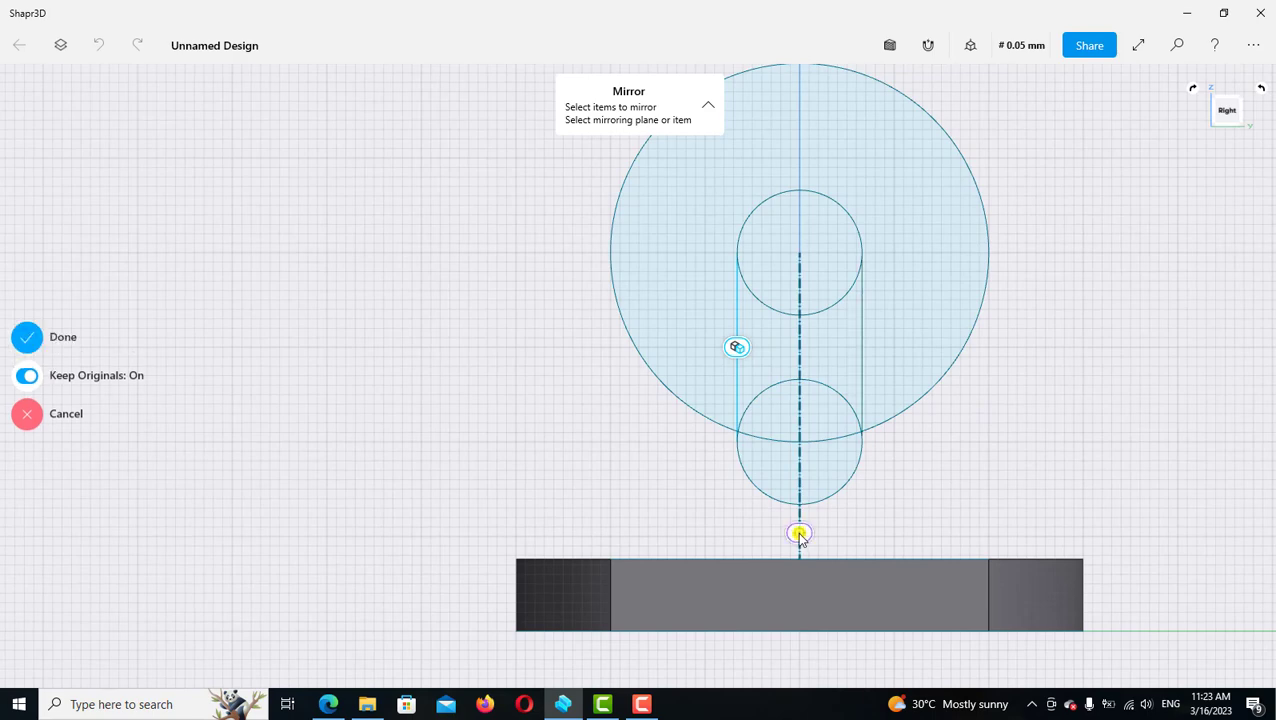
pyautogui.click(33, 339)
# Trim the inner arcs of the lower circle, upper circle and ring across the slot
pyautogui.click(25, 252)
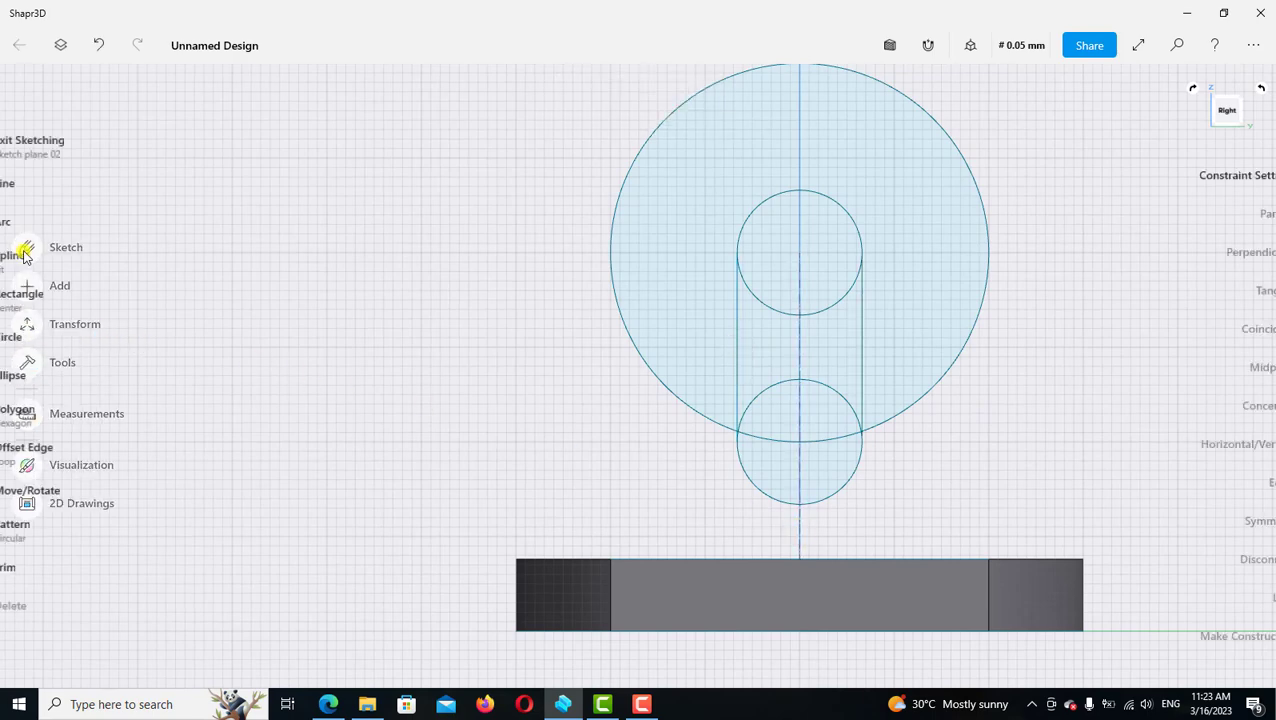
pyautogui.click(28, 566)
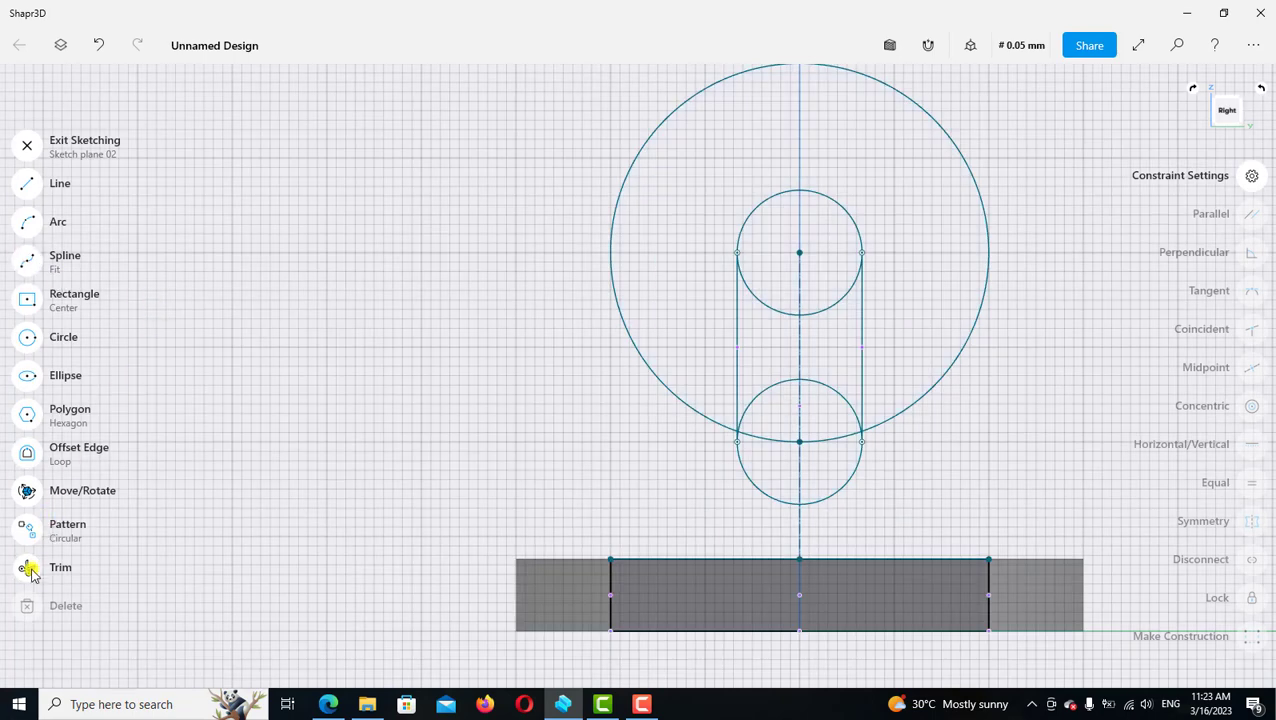
pyautogui.scroll(2, 816, 380)
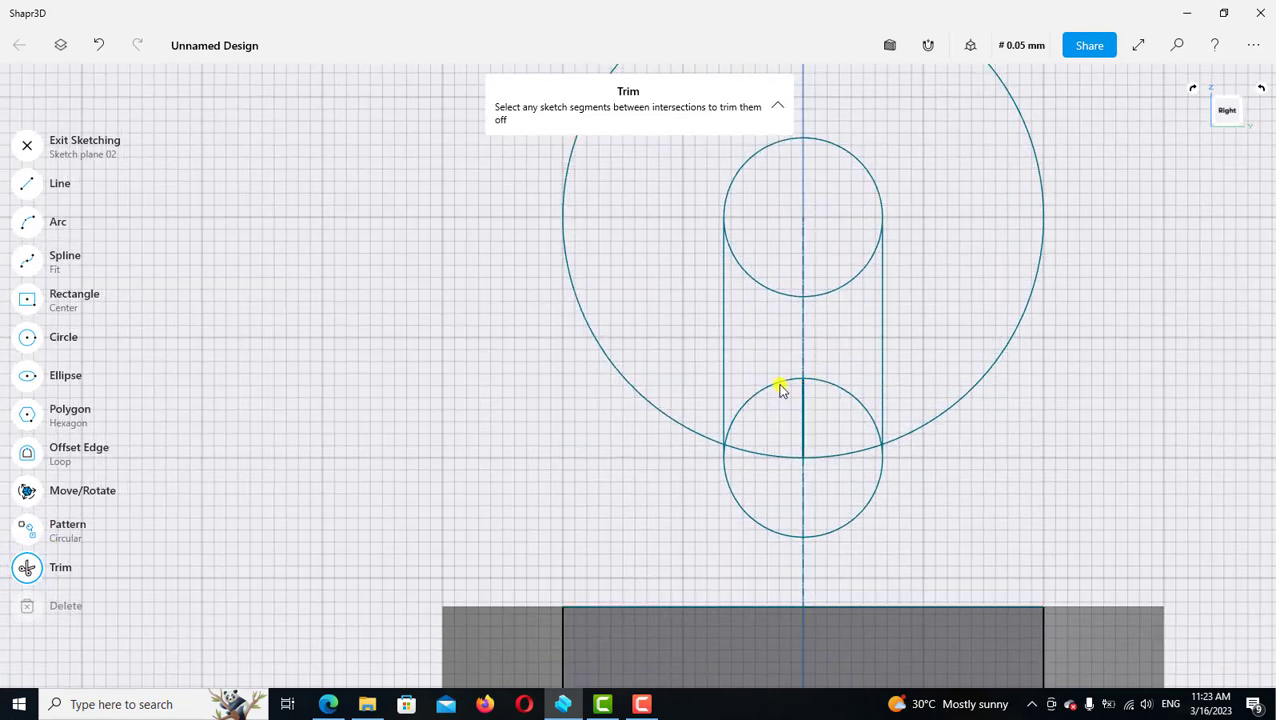
pyautogui.click(782, 390)
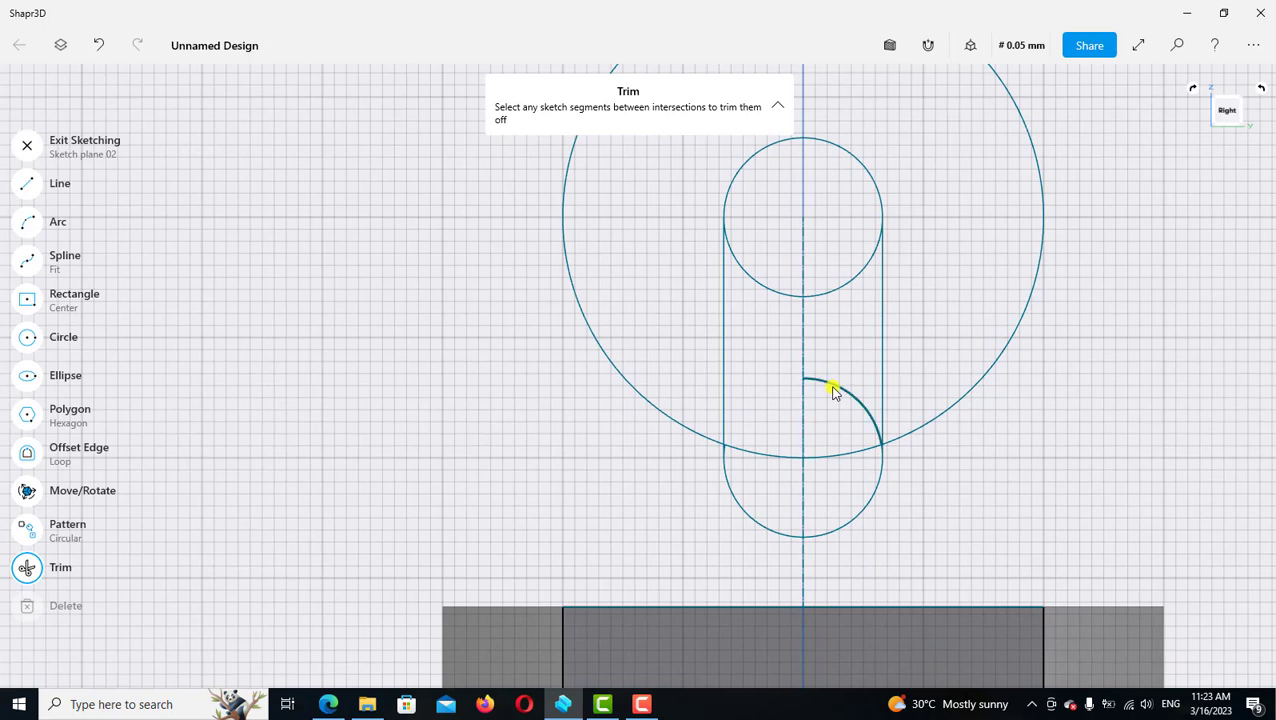
pyautogui.click(834, 388)
pyautogui.click(839, 289)
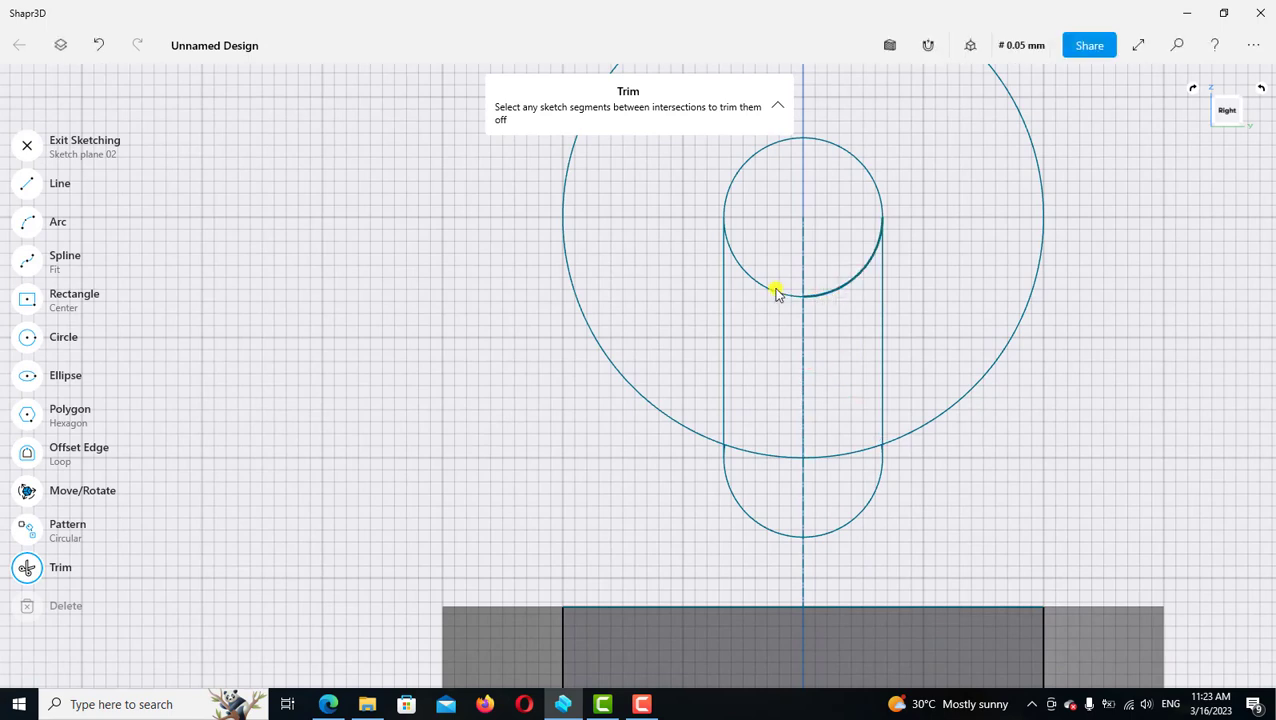
pyautogui.click(770, 291)
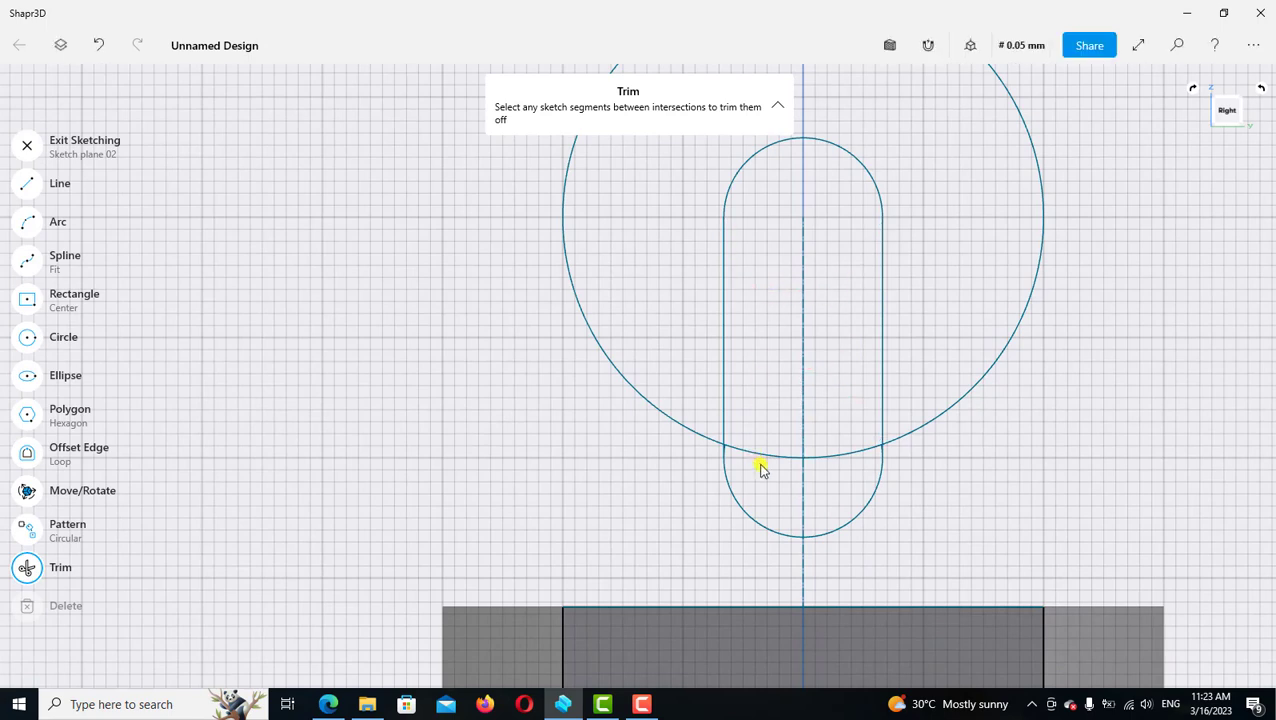
pyautogui.click(778, 457)
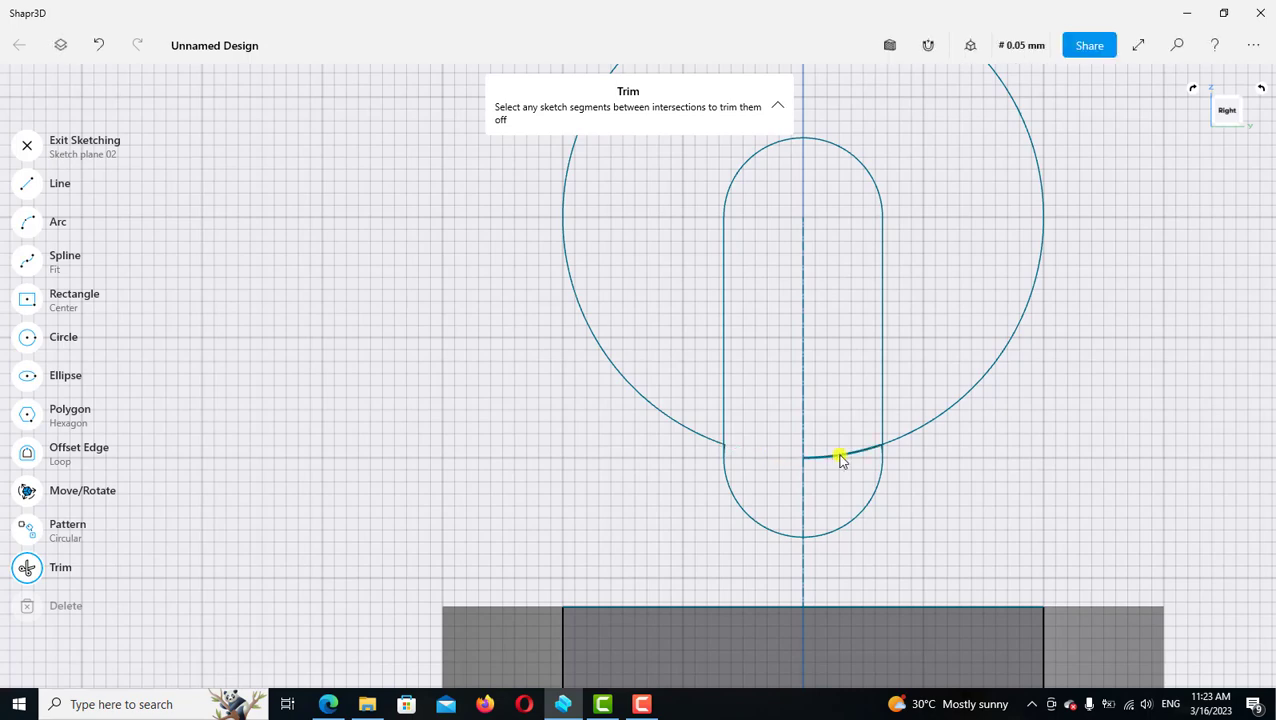
pyautogui.click(836, 457)
pyautogui.scroll(-2, 832, 460)
# Draw a vertical line from the big circle's left edge down to the base's top edge
pyautogui.scroll(-2, 769, 436)
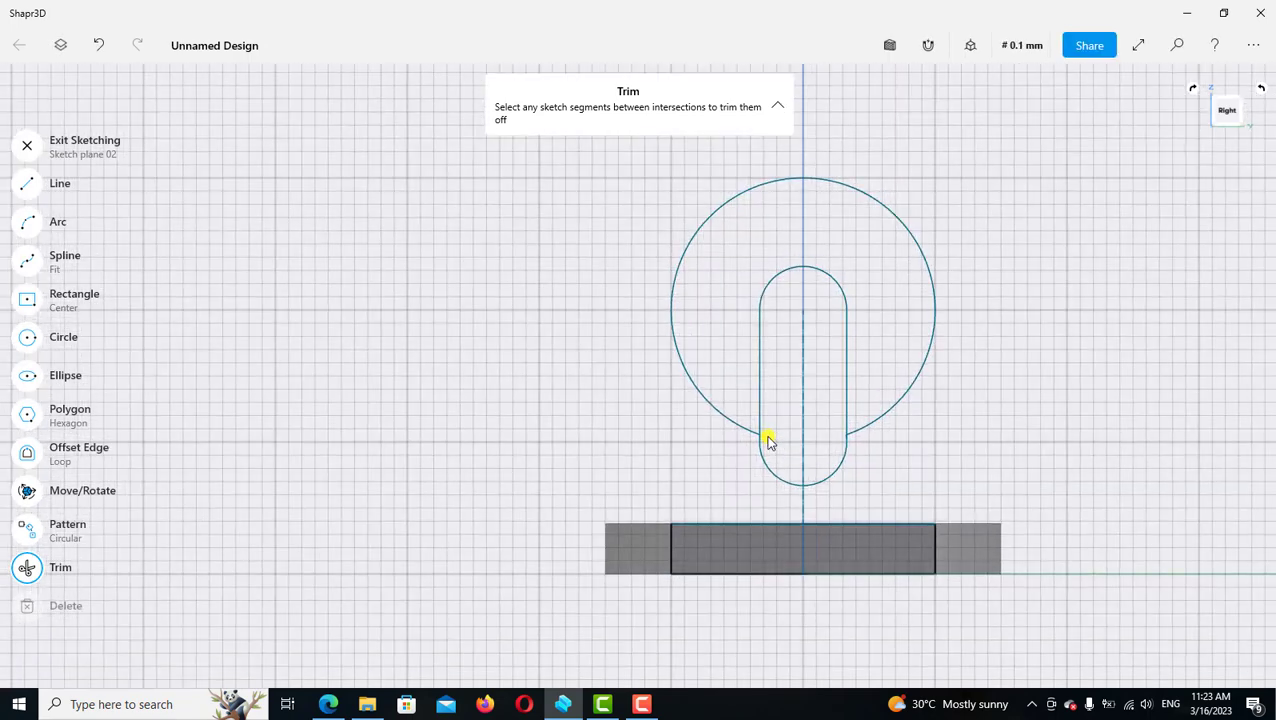
pyautogui.click(35, 190)
pyautogui.scroll(1, 688, 324)
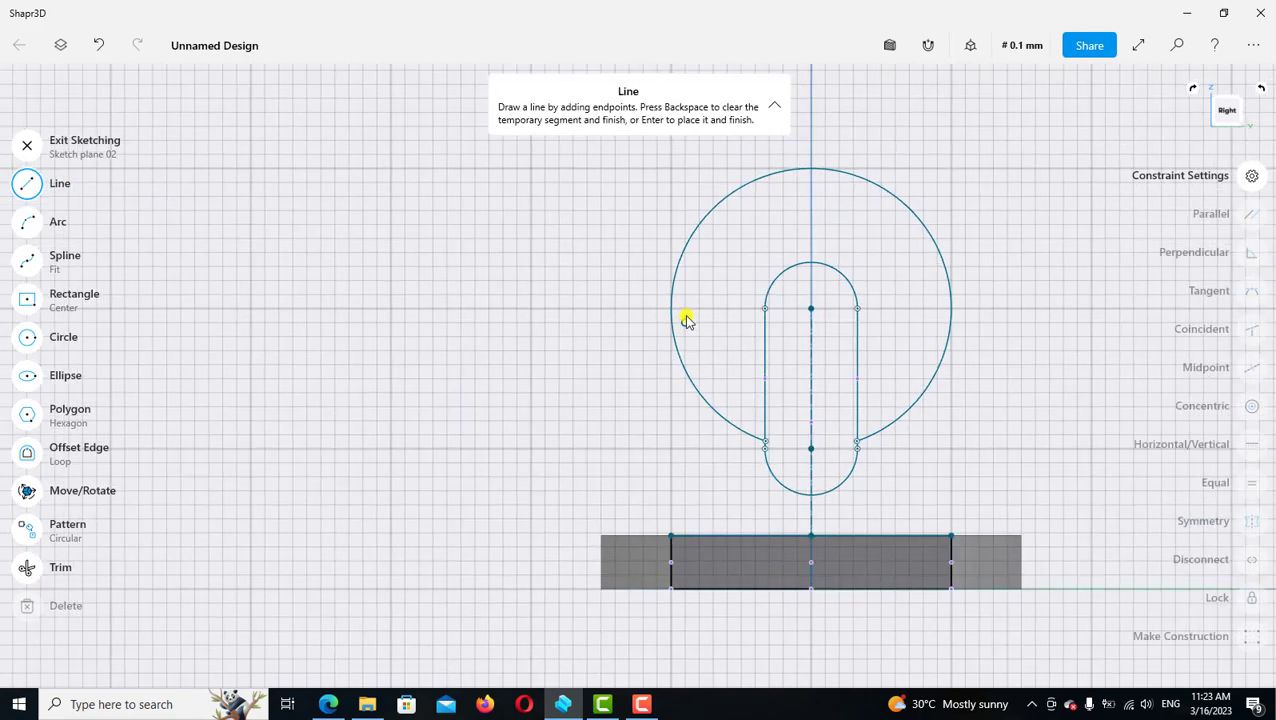
pyautogui.scroll(1, 672, 318)
pyautogui.click(671, 315)
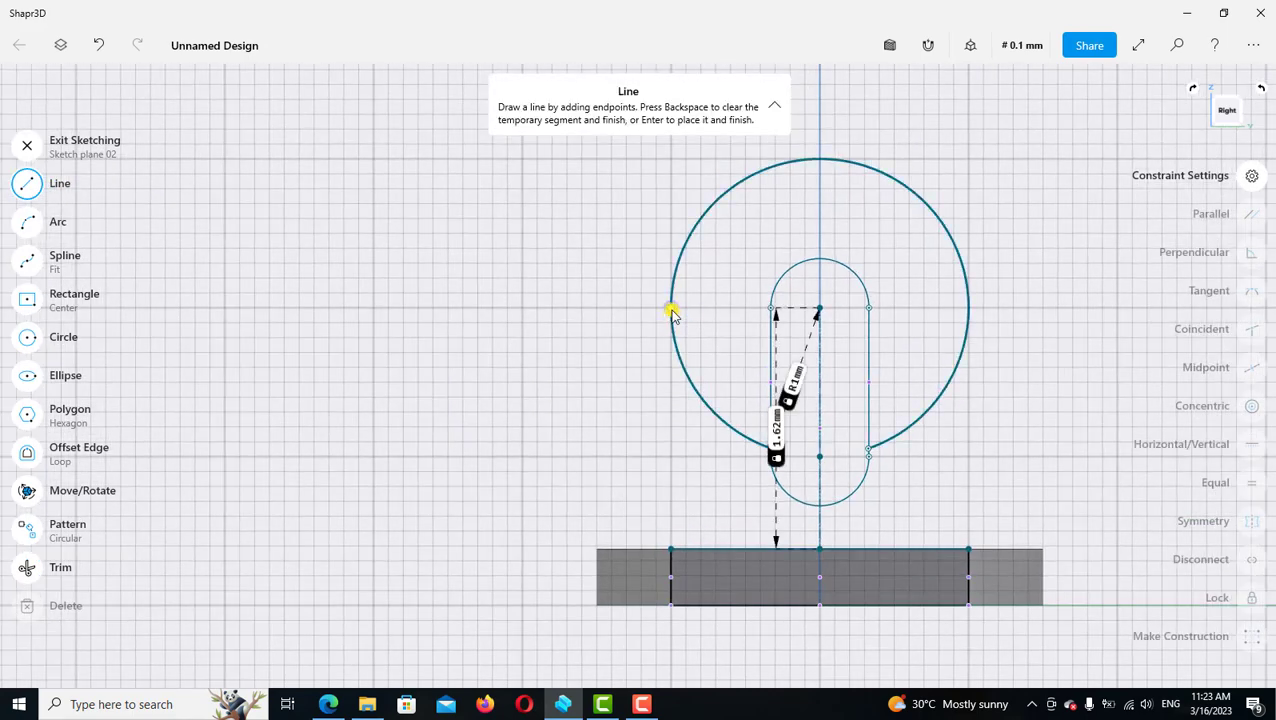
pyautogui.click(669, 548)
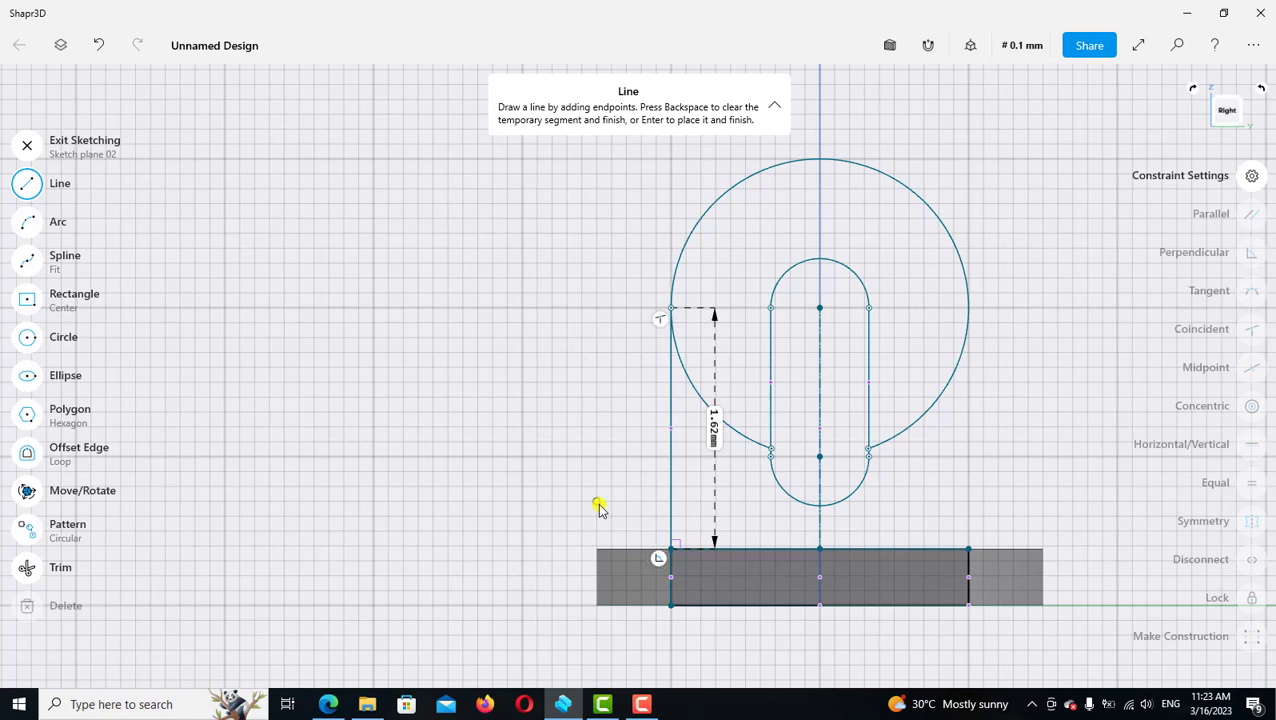
pyautogui.press('Escape')
pyautogui.click(28, 186)
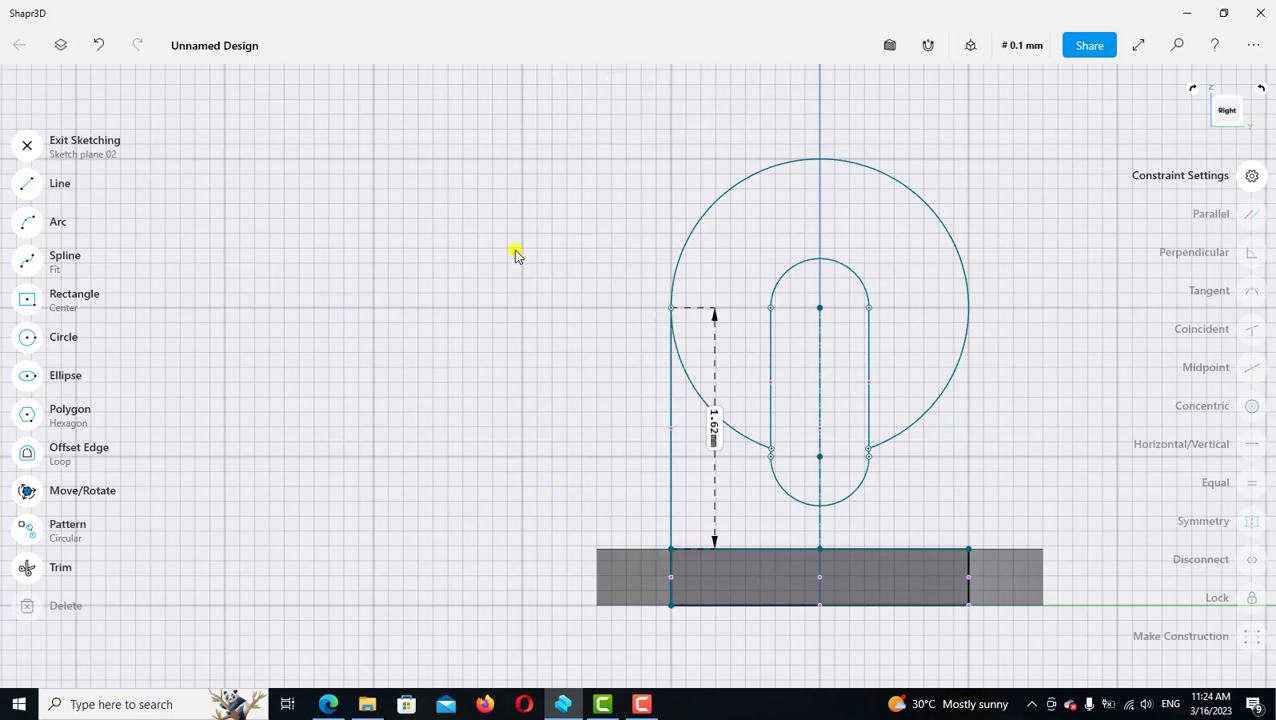
# Make the vertical line tangent to the 2 mm circle and exit sketching
pyautogui.click(681, 259)
pyautogui.click(681, 259)
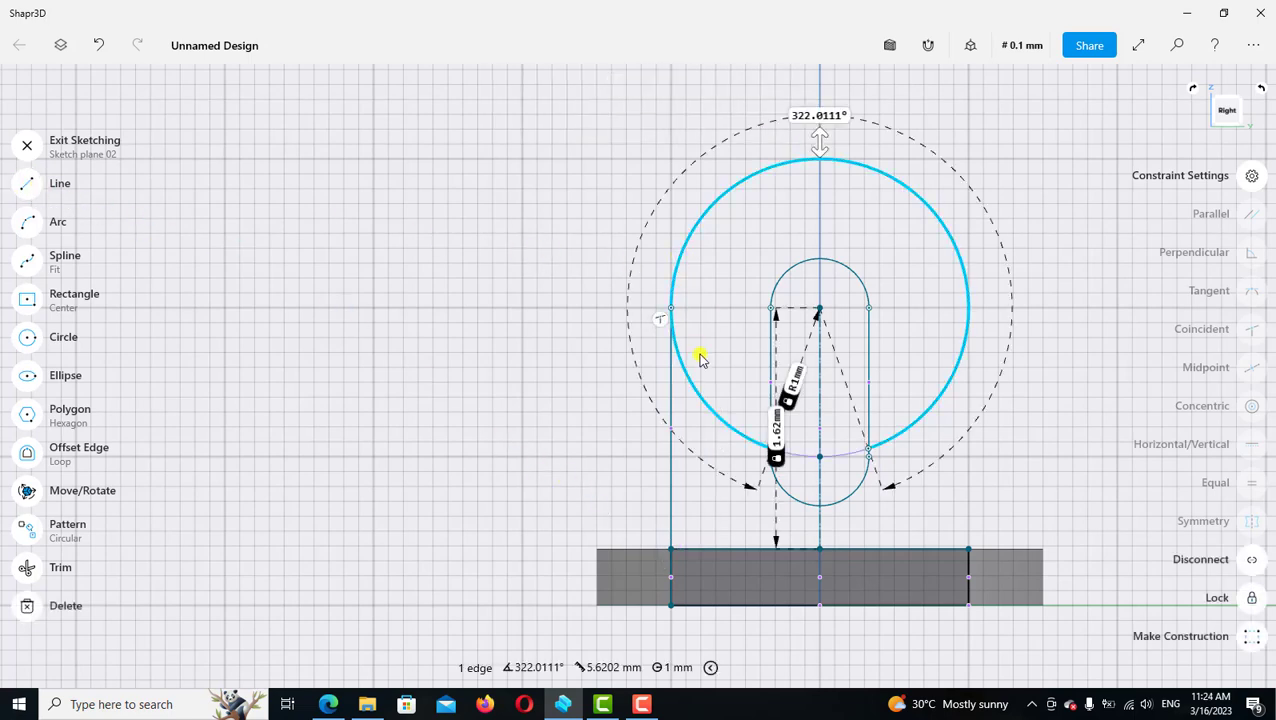
pyautogui.click(670, 398)
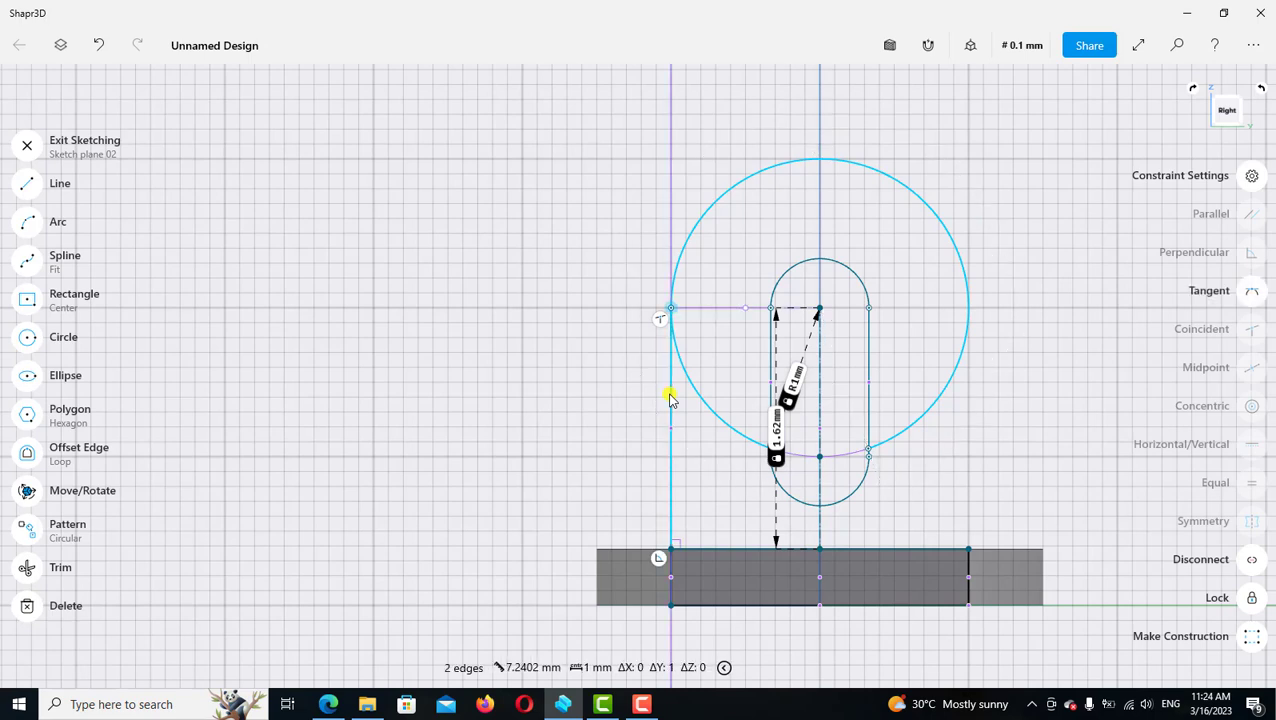
pyautogui.click(1253, 292)
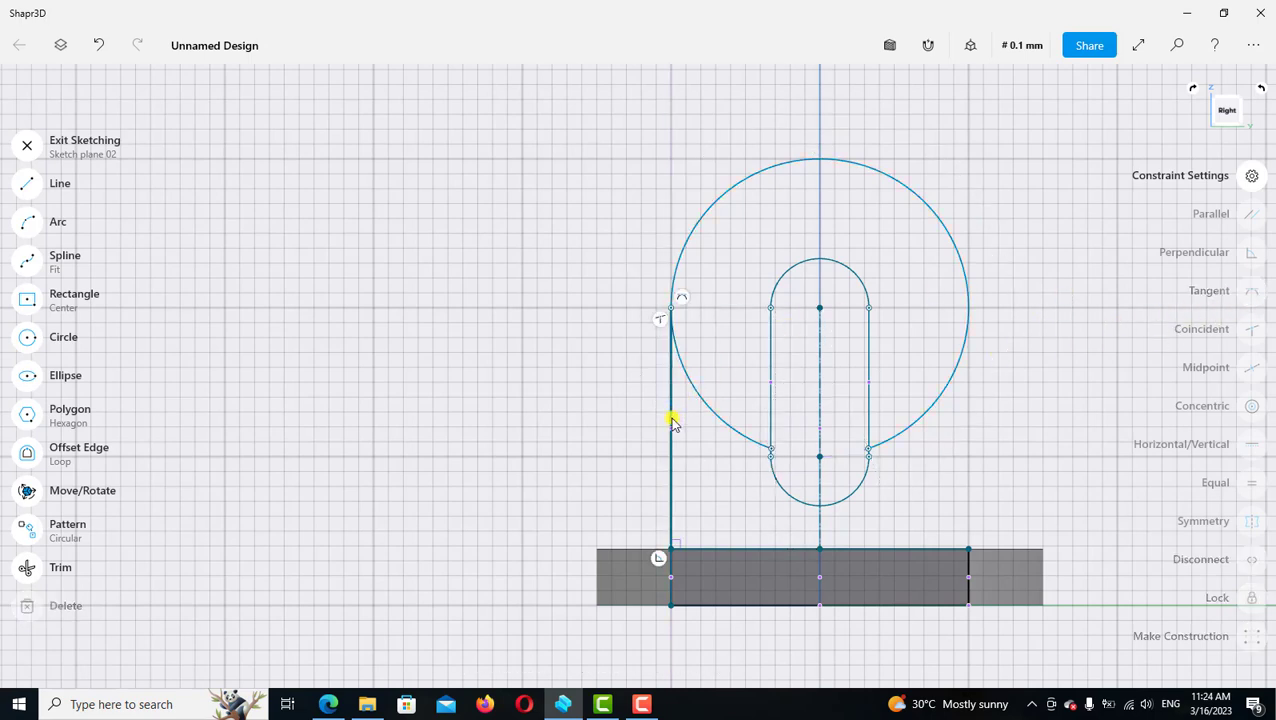
pyautogui.click(670, 380)
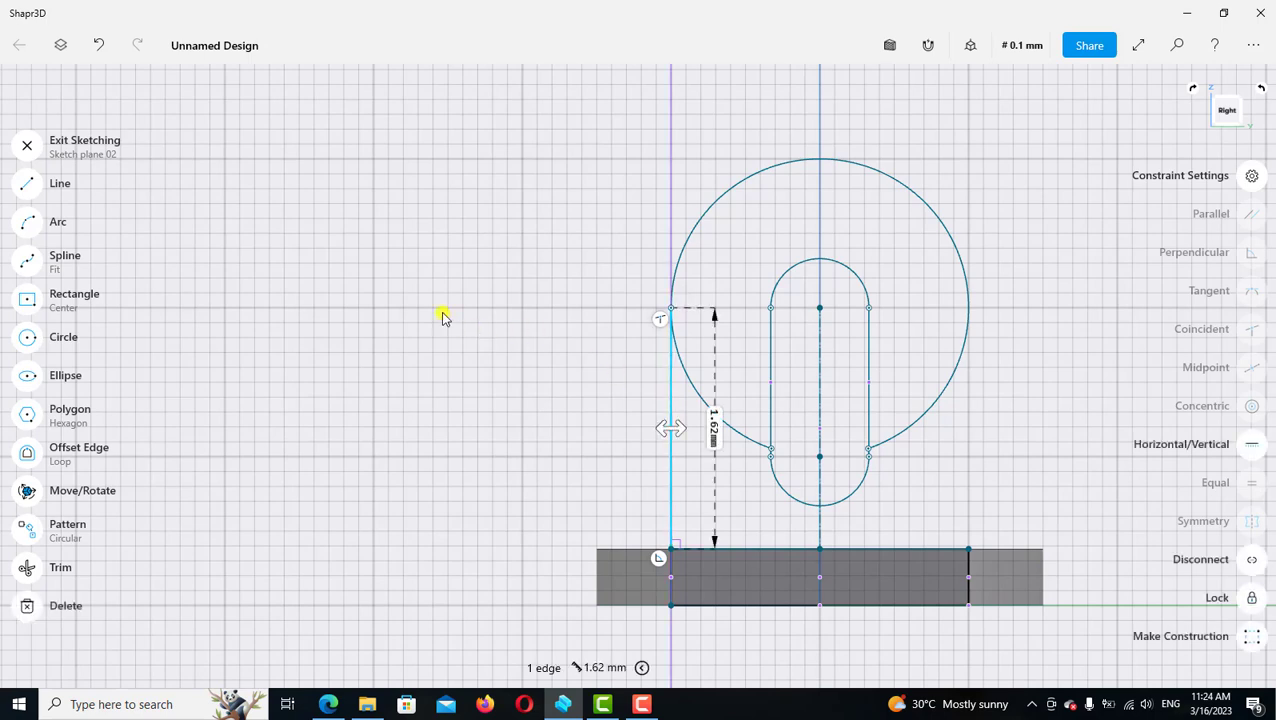
pyautogui.click(30, 148)
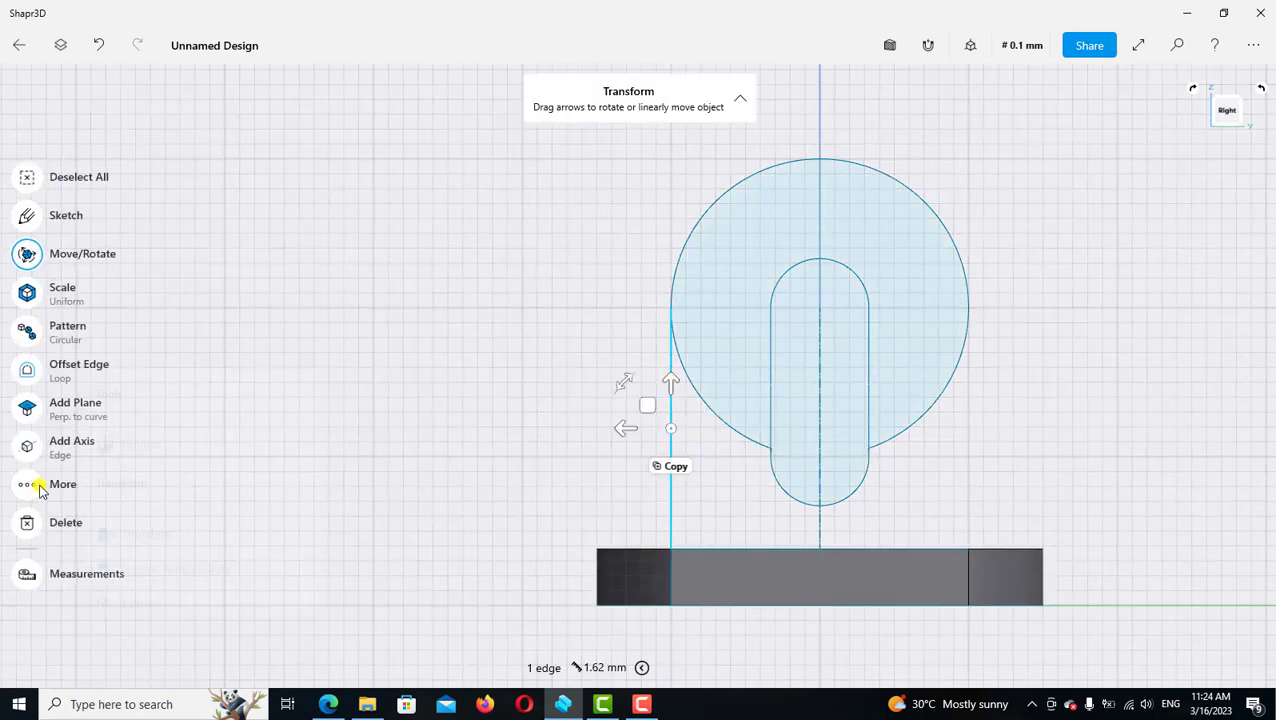
# Mirror the left tangent line across the centre line to the circle's right side, then re-enter the sketch
pyautogui.click(40, 490)
pyautogui.click(142, 594)
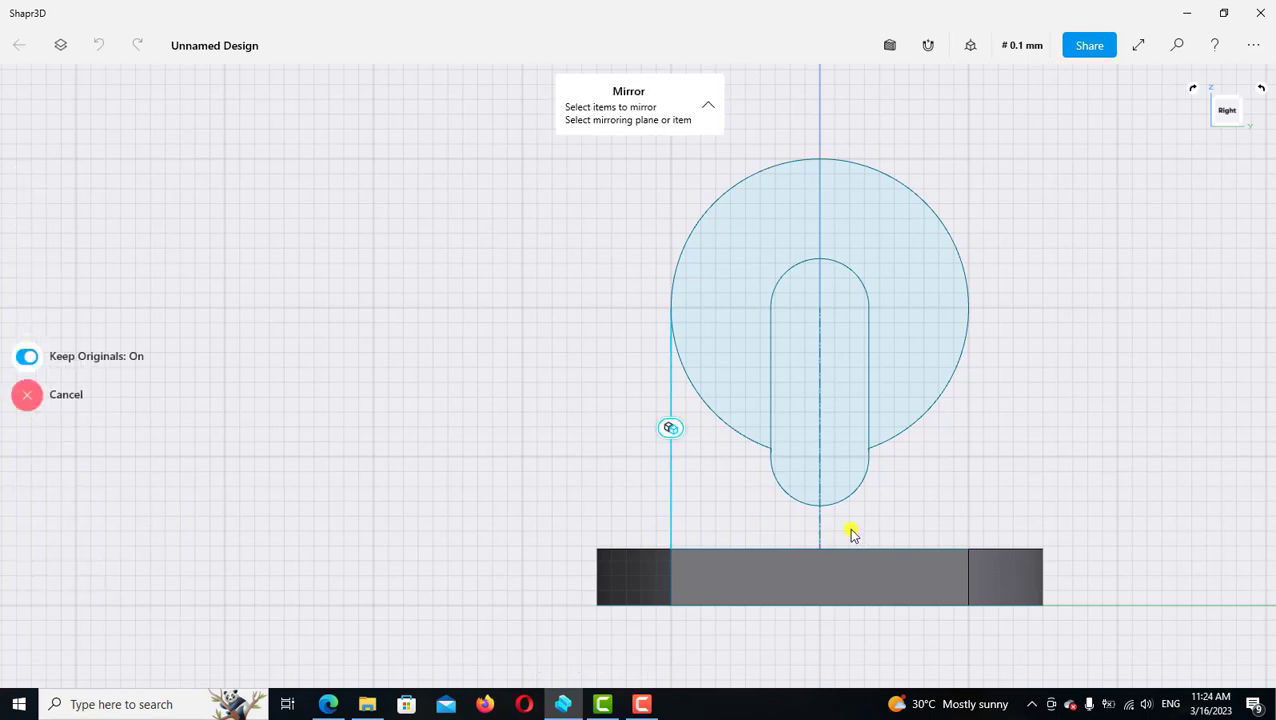
pyautogui.click(820, 531)
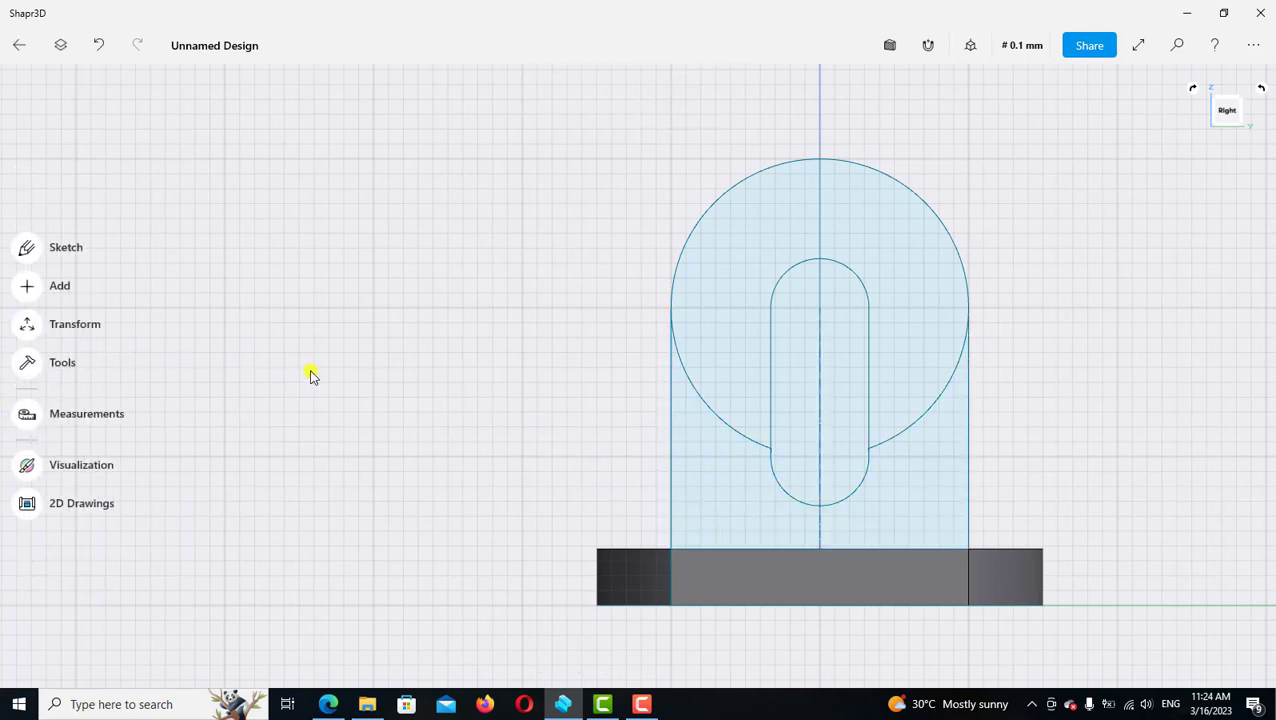
pyautogui.click(52, 245)
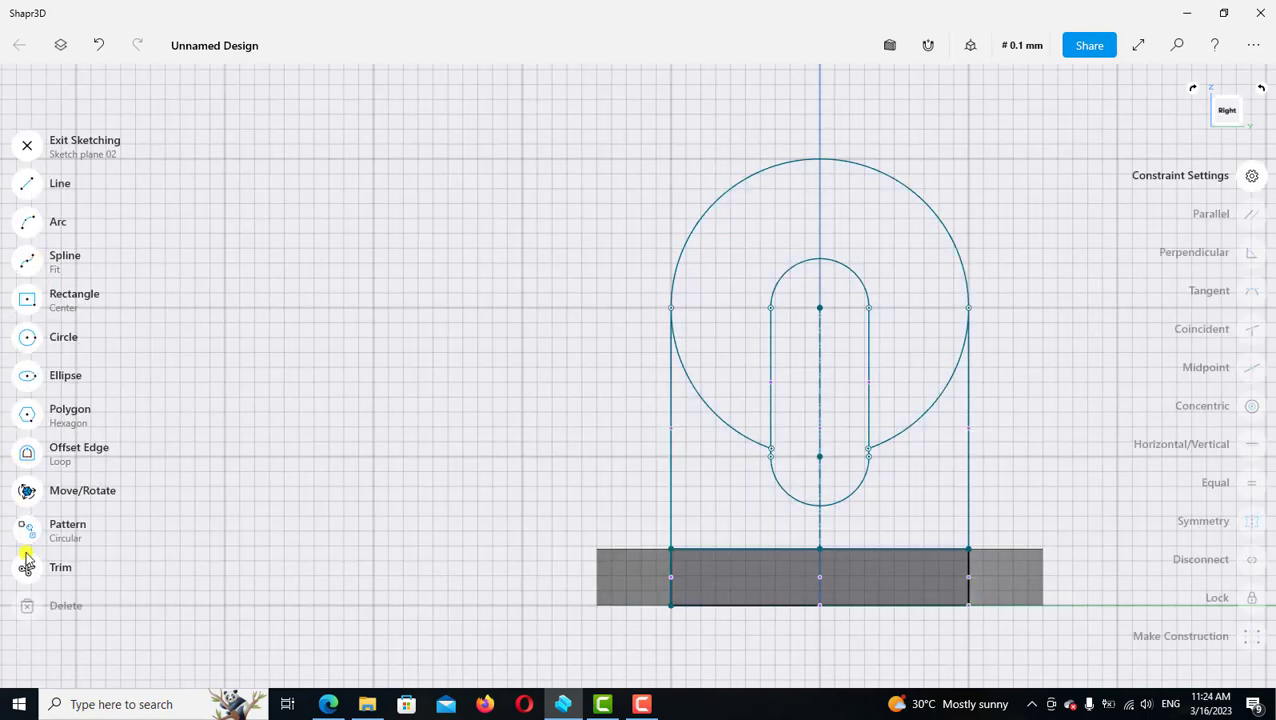
# Trim away the big circle's lower-left arc
pyautogui.click(26, 568)
pyautogui.scroll(2, 712, 433)
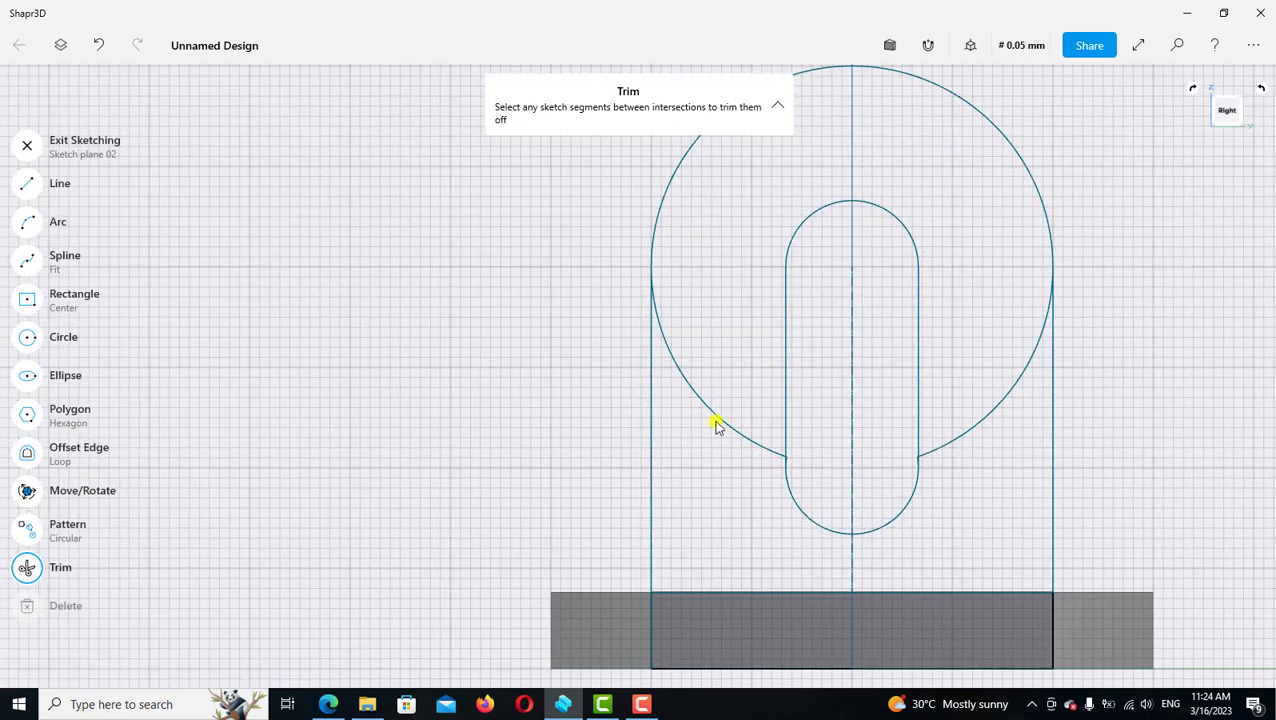
pyautogui.click(728, 428)
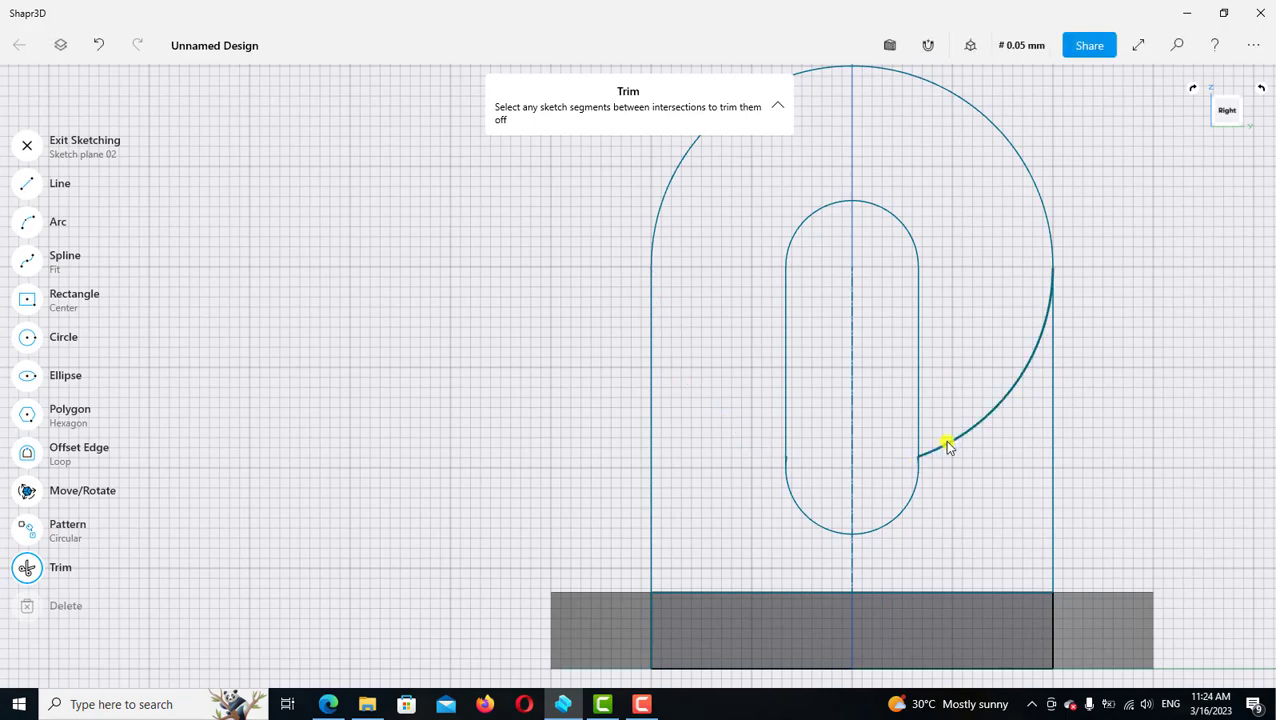
pyautogui.press('Escape')
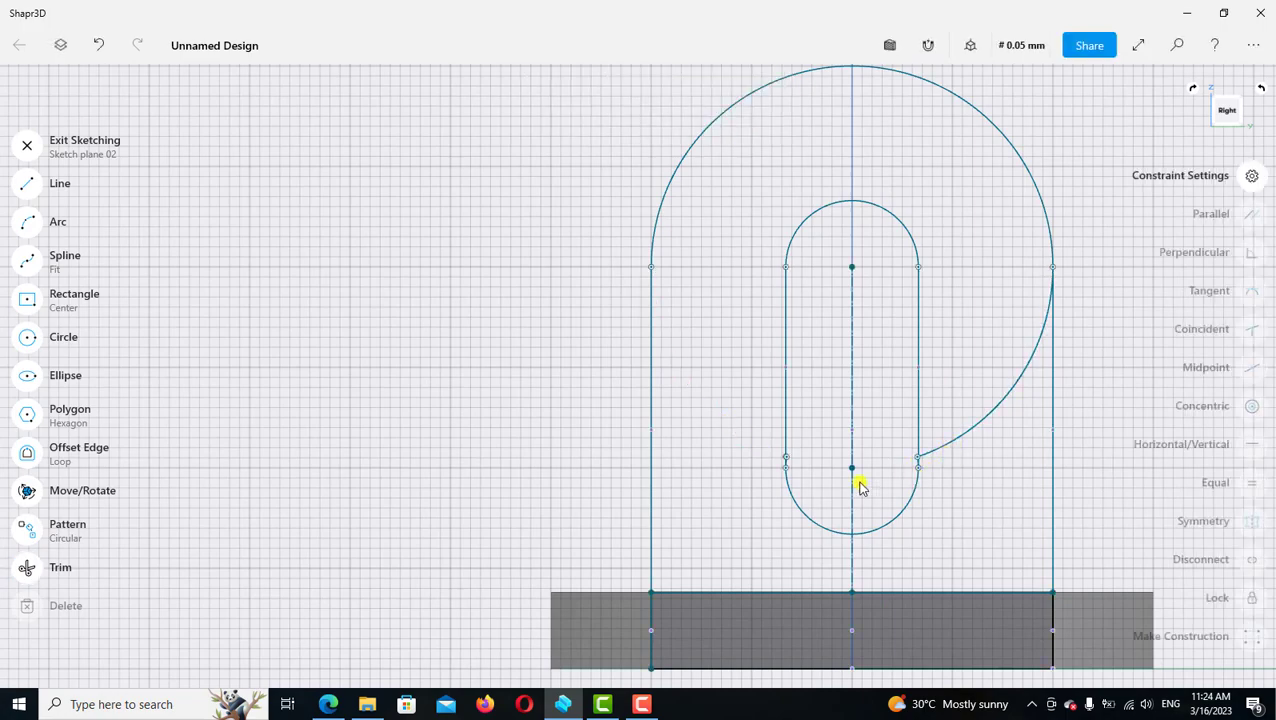
pyautogui.scroll(2, 738, 475)
pyautogui.scroll(2, 709, 450)
pyautogui.scroll(2, 715, 436)
pyautogui.scroll(2, 718, 438)
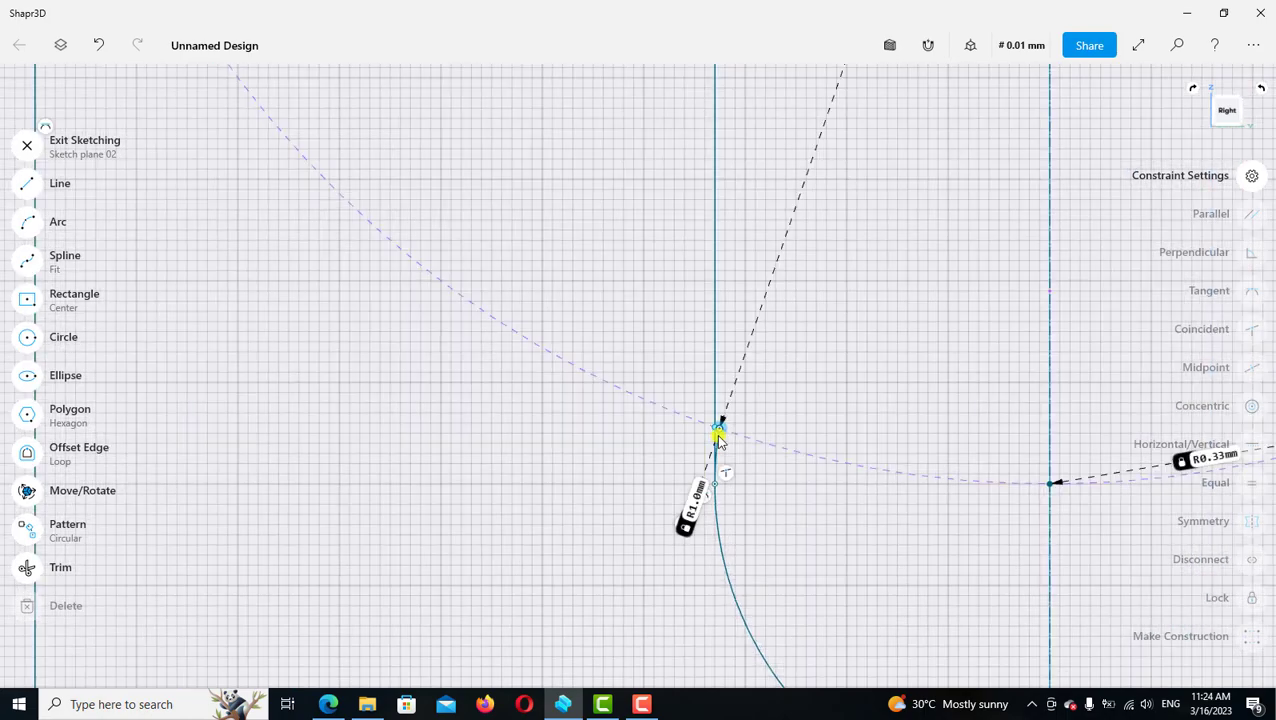
pyautogui.scroll(1, 718, 432)
# Remove the tiny curved stub beside the vertical line and the slanted stub at the corner
pyautogui.click(719, 440)
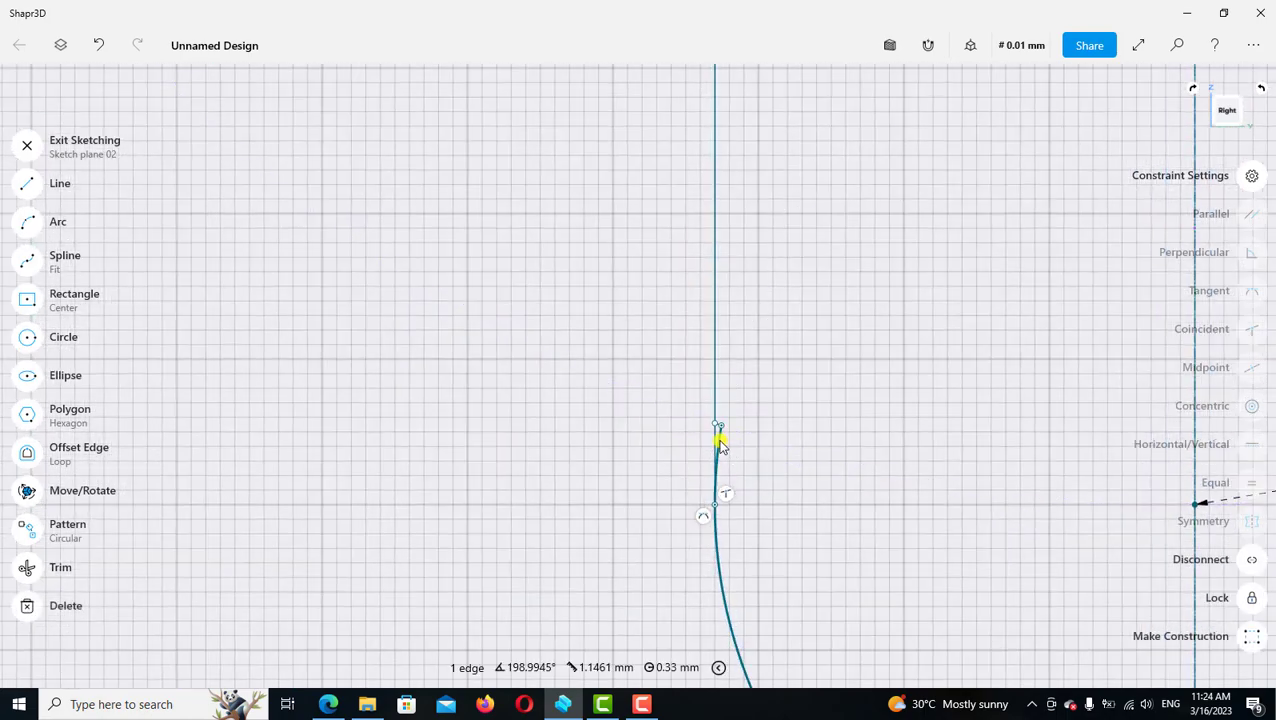
pyautogui.scroll(-1, 513, 440)
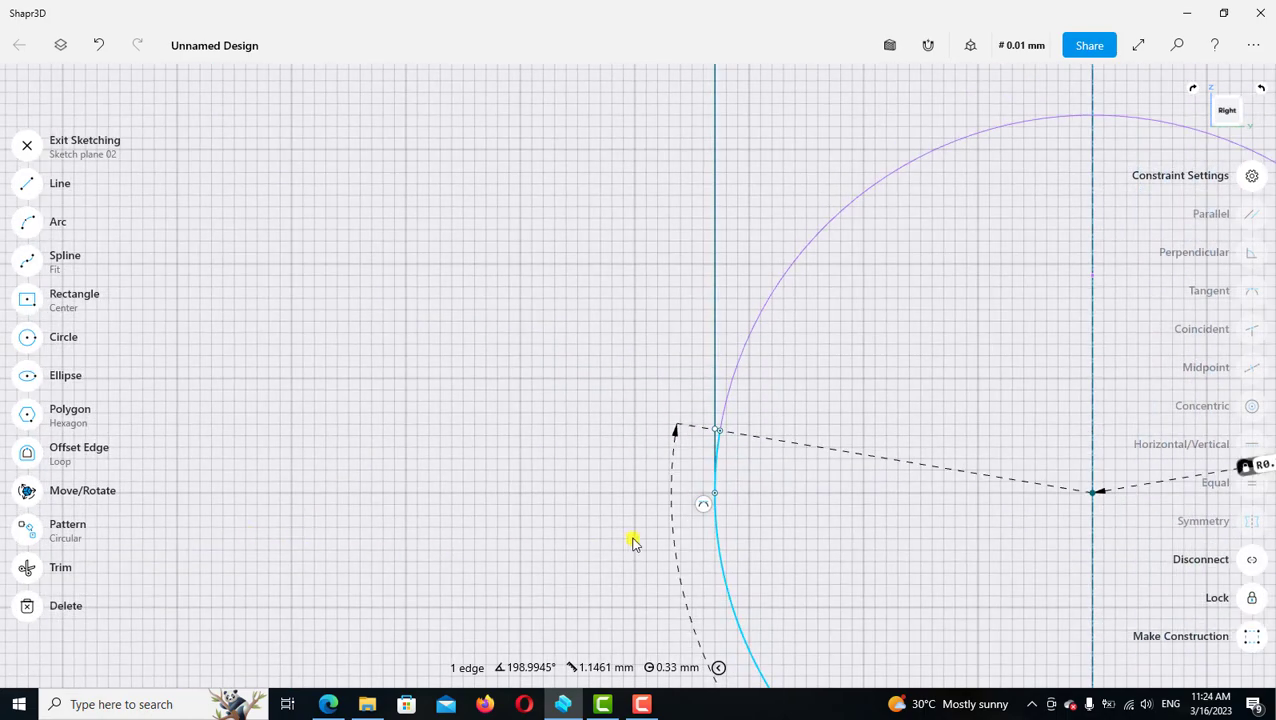
pyautogui.click(27, 567)
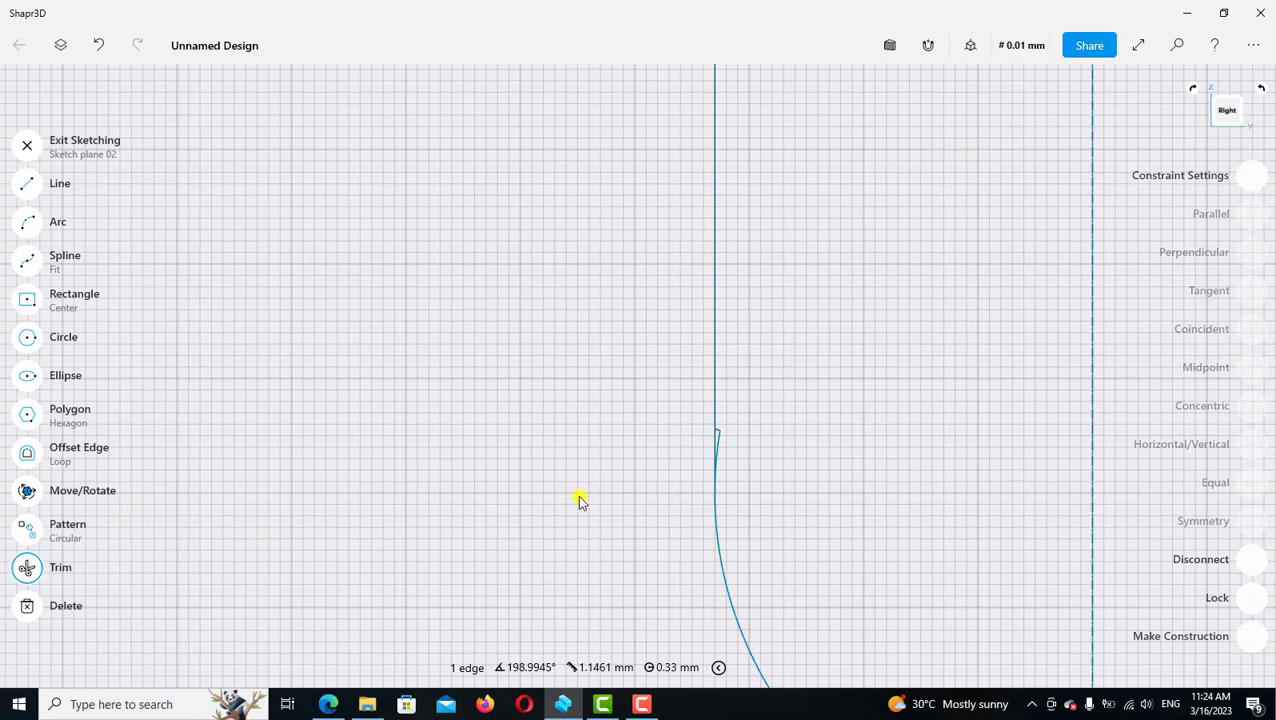
pyautogui.scroll(1, 718, 437)
pyautogui.scroll(1, 718, 437)
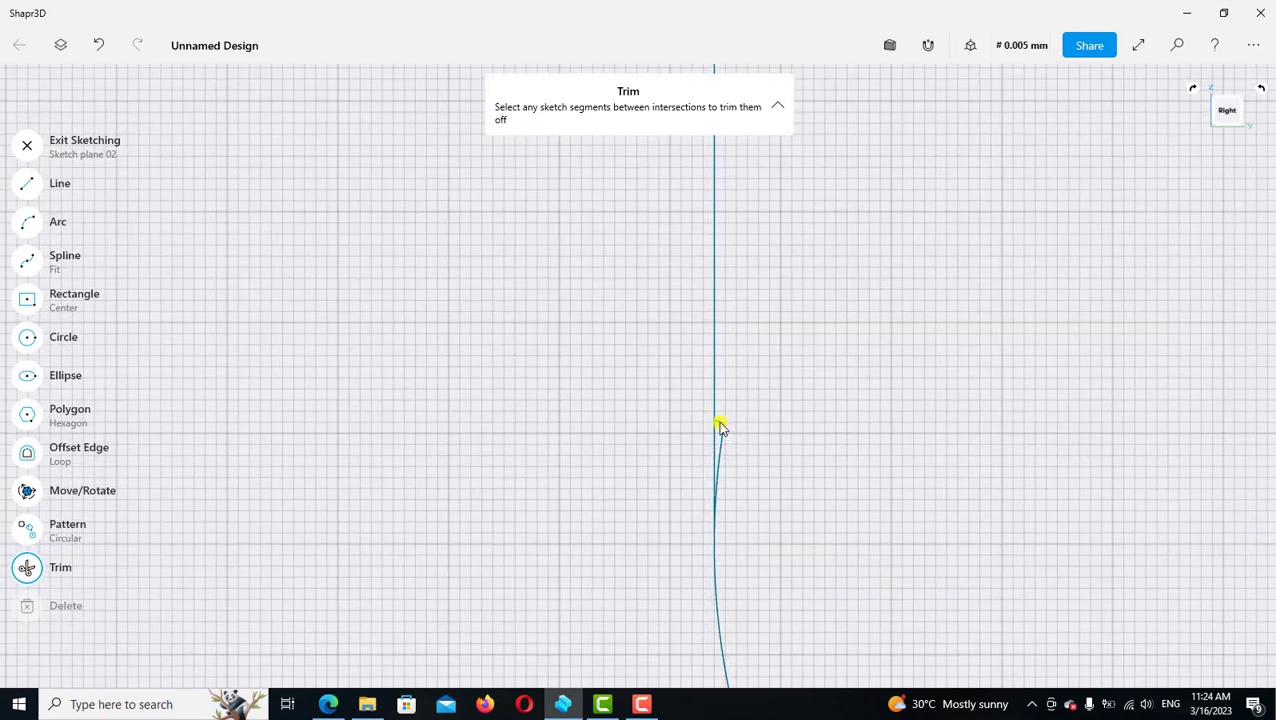
pyautogui.click(722, 450)
pyautogui.scroll(-1, 730, 452)
pyautogui.scroll(-2, 780, 441)
pyautogui.scroll(-2, 806, 433)
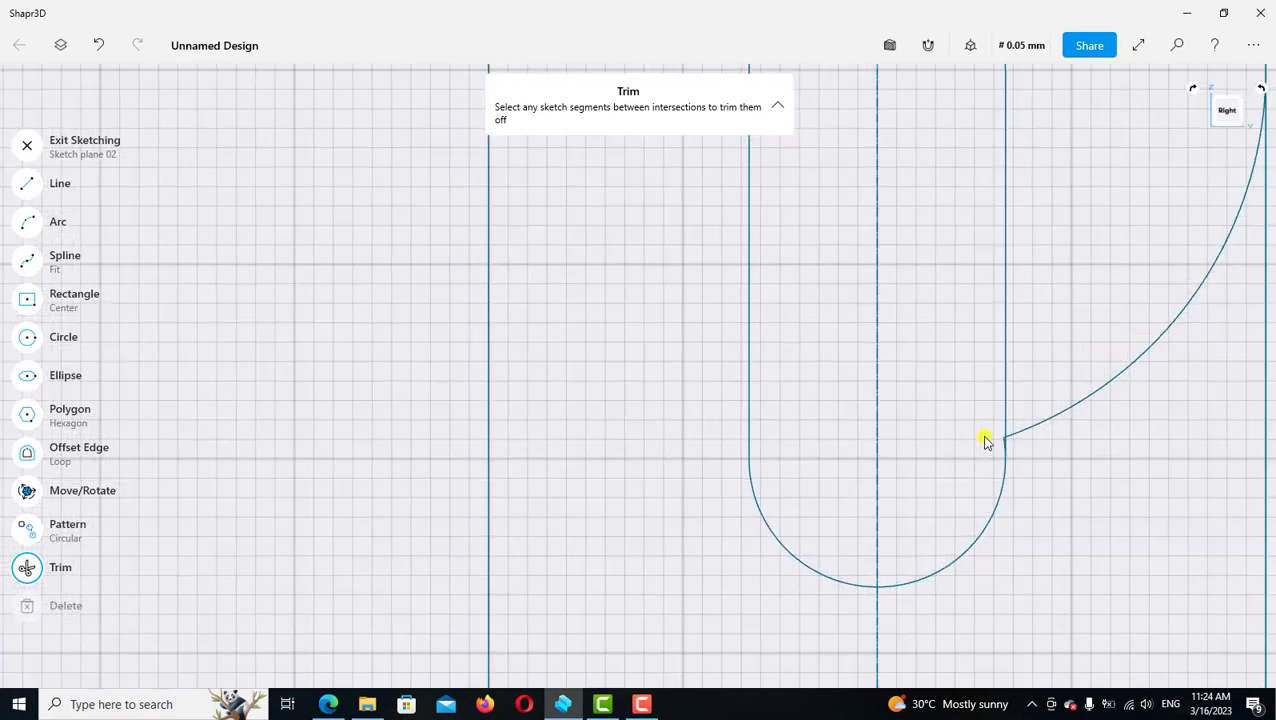
pyautogui.scroll(1, 985, 441)
pyautogui.scroll(1, 1015, 440)
pyautogui.scroll(1, 1002, 467)
pyautogui.scroll(1, 995, 465)
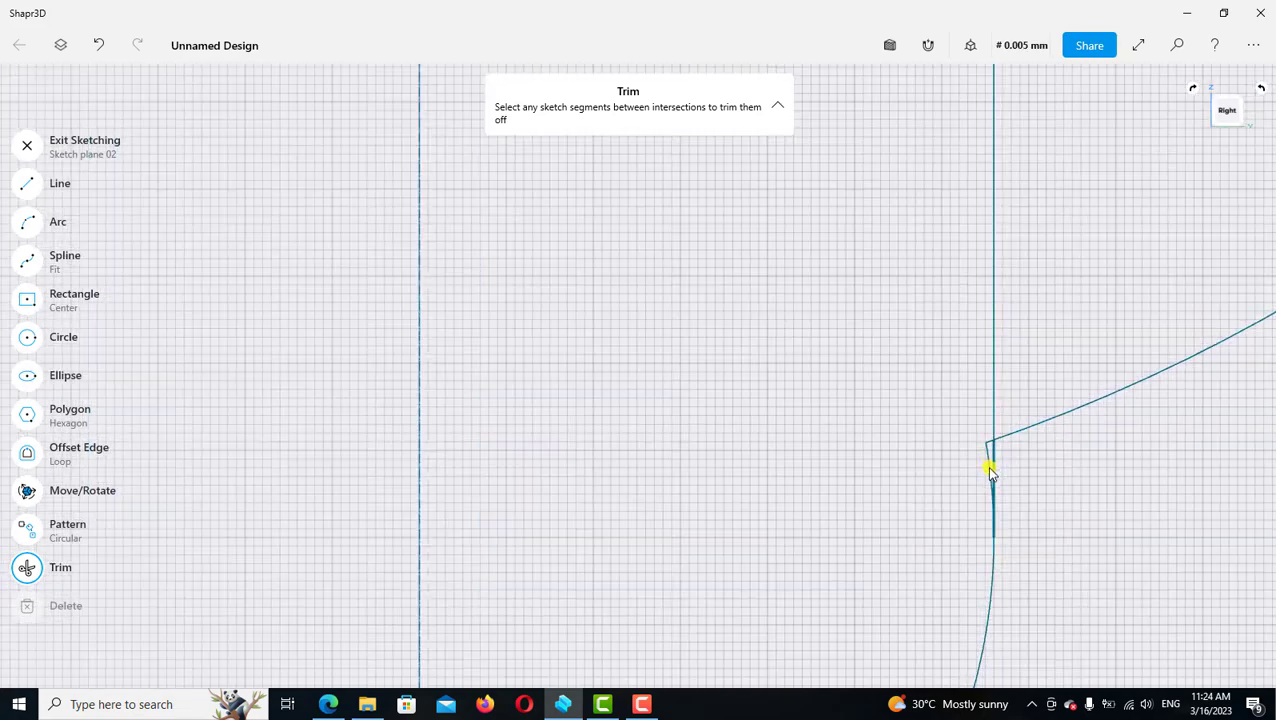
pyautogui.scroll(1, 991, 468)
pyautogui.click(989, 463)
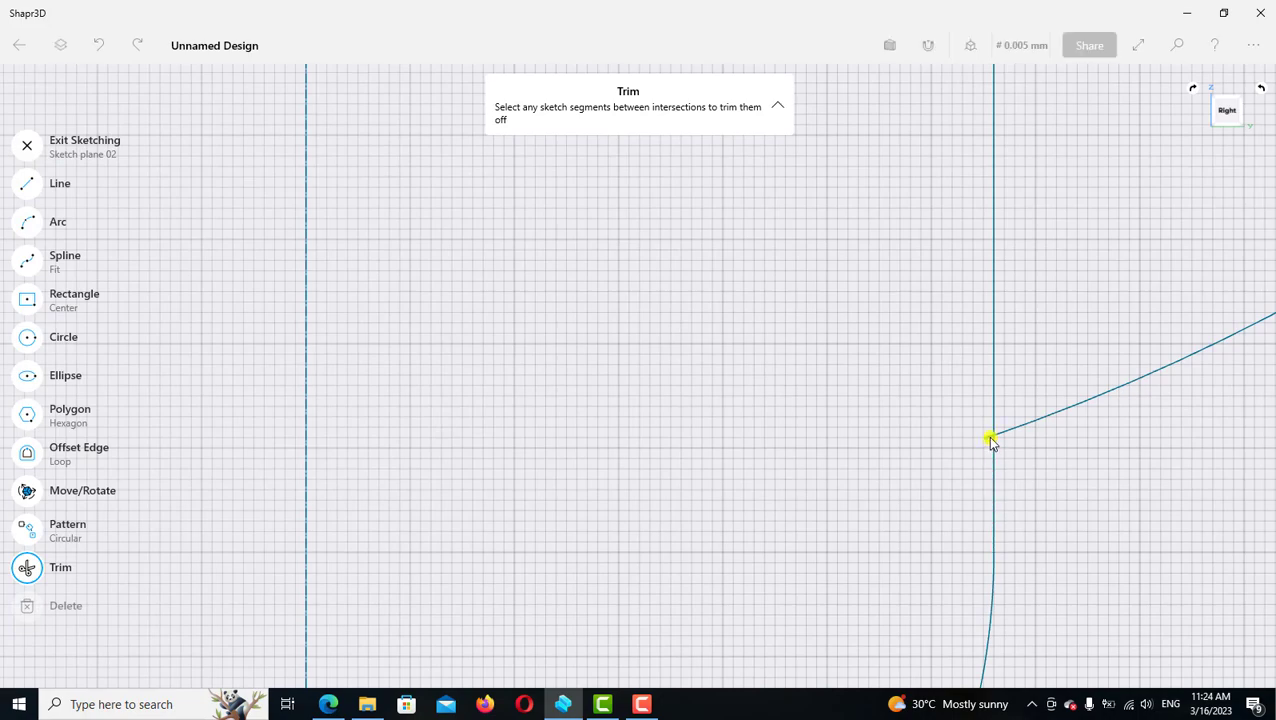
# Trim away the big circle's lower-right arc
pyautogui.scroll(-1, 991, 470)
pyautogui.scroll(-1, 995, 487)
pyautogui.scroll(-1, 996, 488)
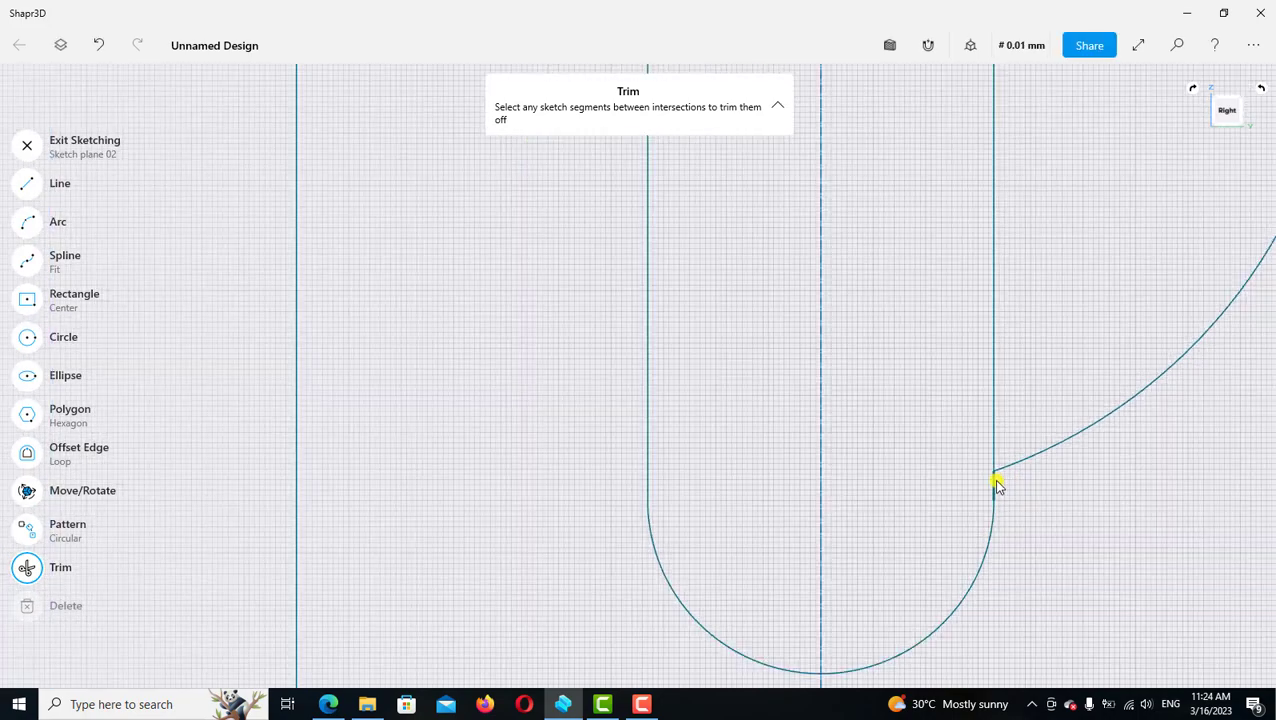
pyautogui.scroll(-1, 996, 482)
pyautogui.scroll(-1, 992, 482)
pyautogui.scroll(1, 902, 300)
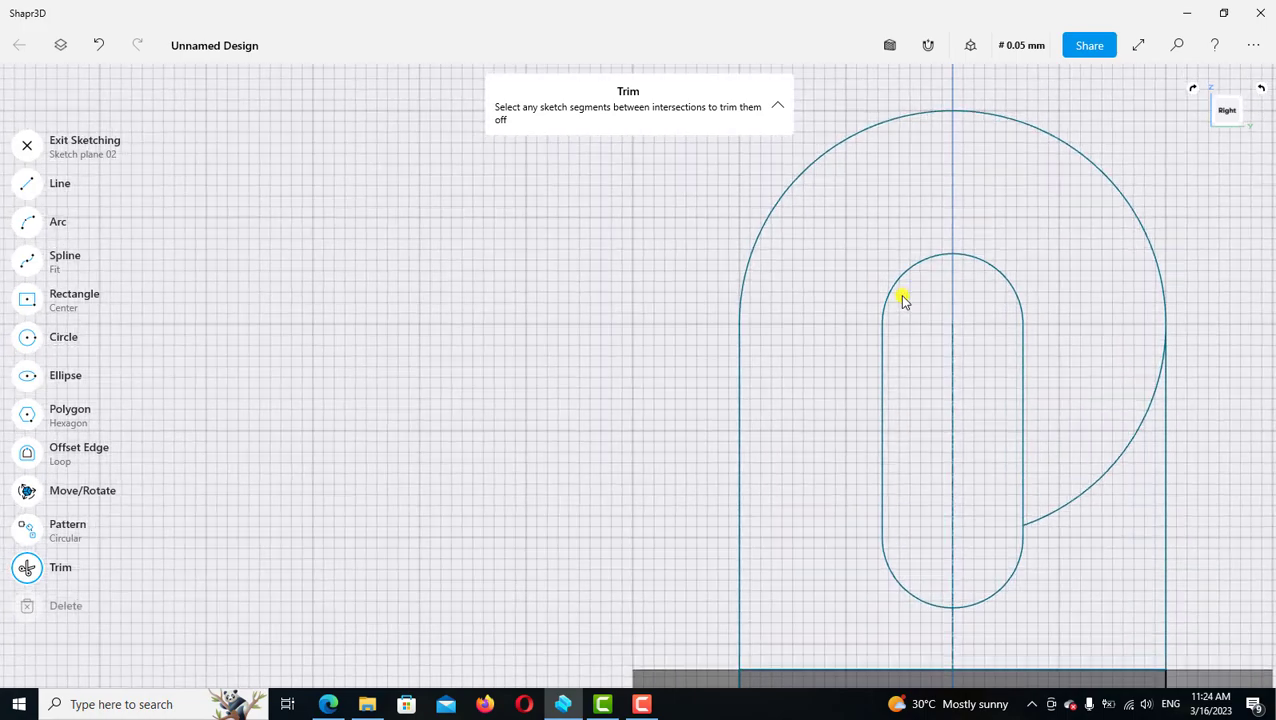
pyautogui.scroll(-1, 900, 297)
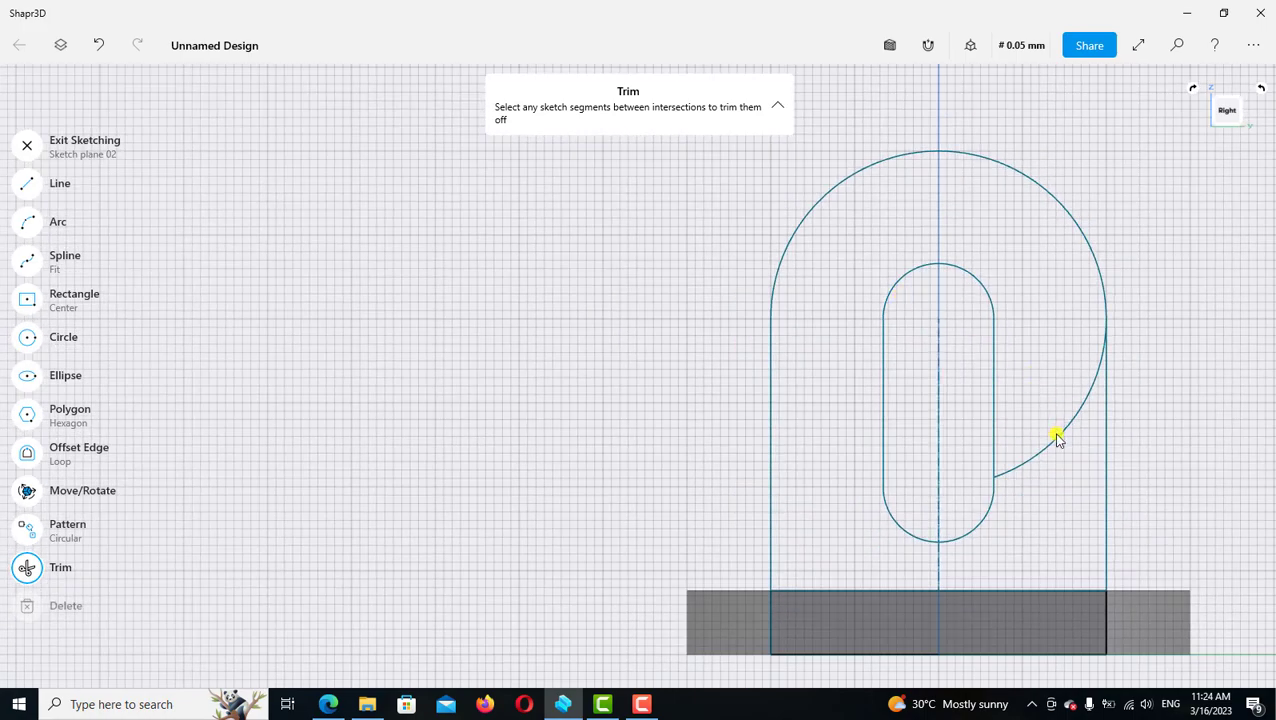
pyautogui.click(1057, 438)
pyautogui.scroll(-1, 1013, 305)
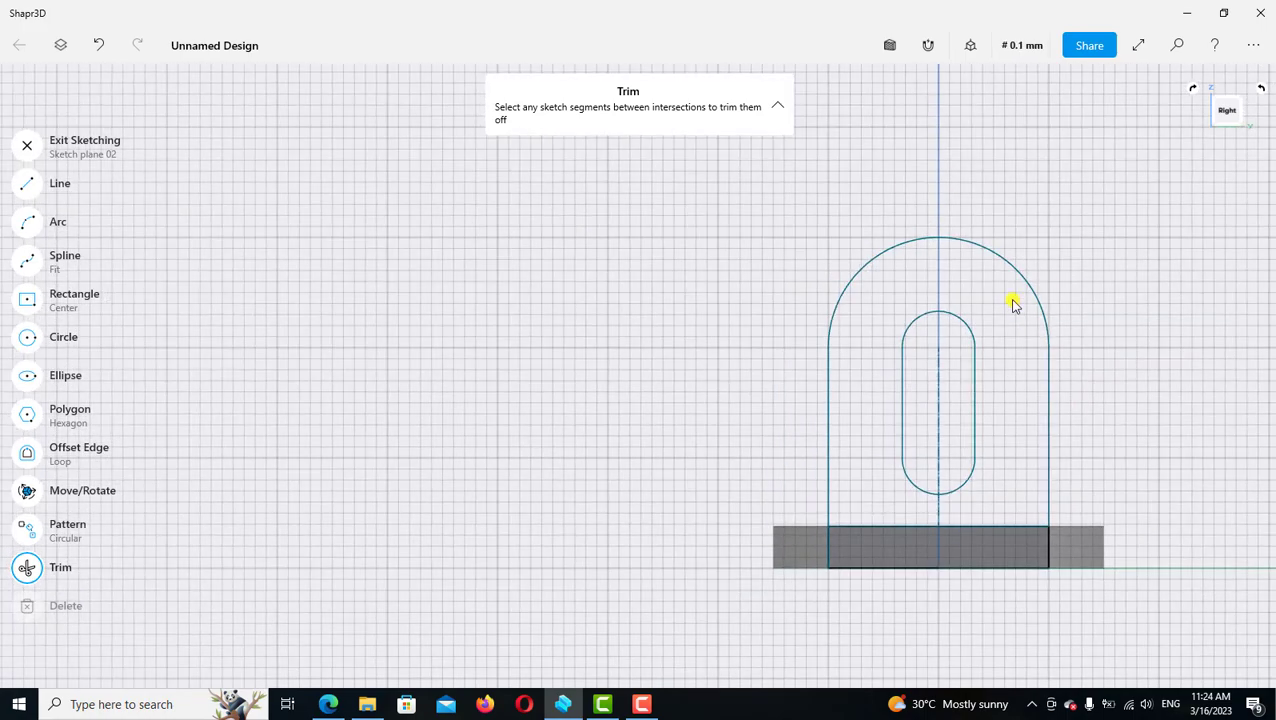
pyautogui.click(969, 46)
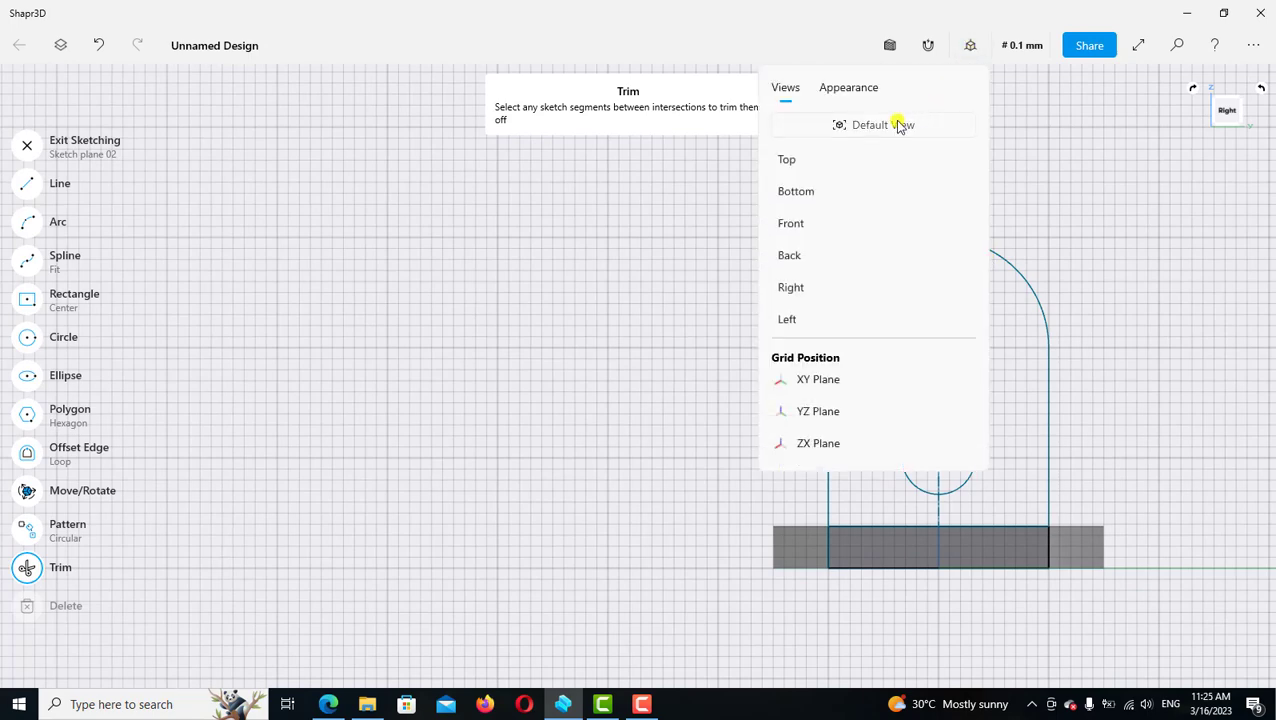
# Return to the default 3D view and select the base front face and upright profile
pyautogui.click(898, 122)
pyautogui.press('Escape')
pyautogui.scroll(1, 687, 502)
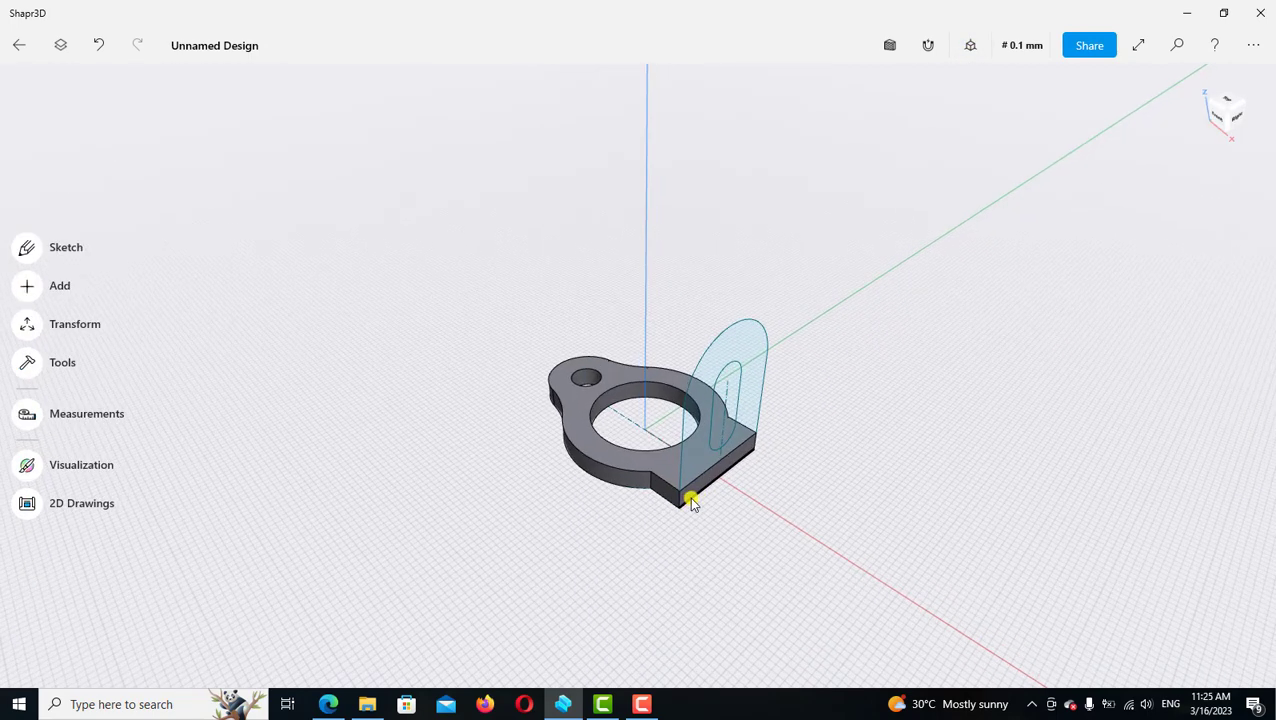
pyautogui.scroll(2, 700, 490)
pyautogui.scroll(1, 701, 490)
pyautogui.click(700, 488)
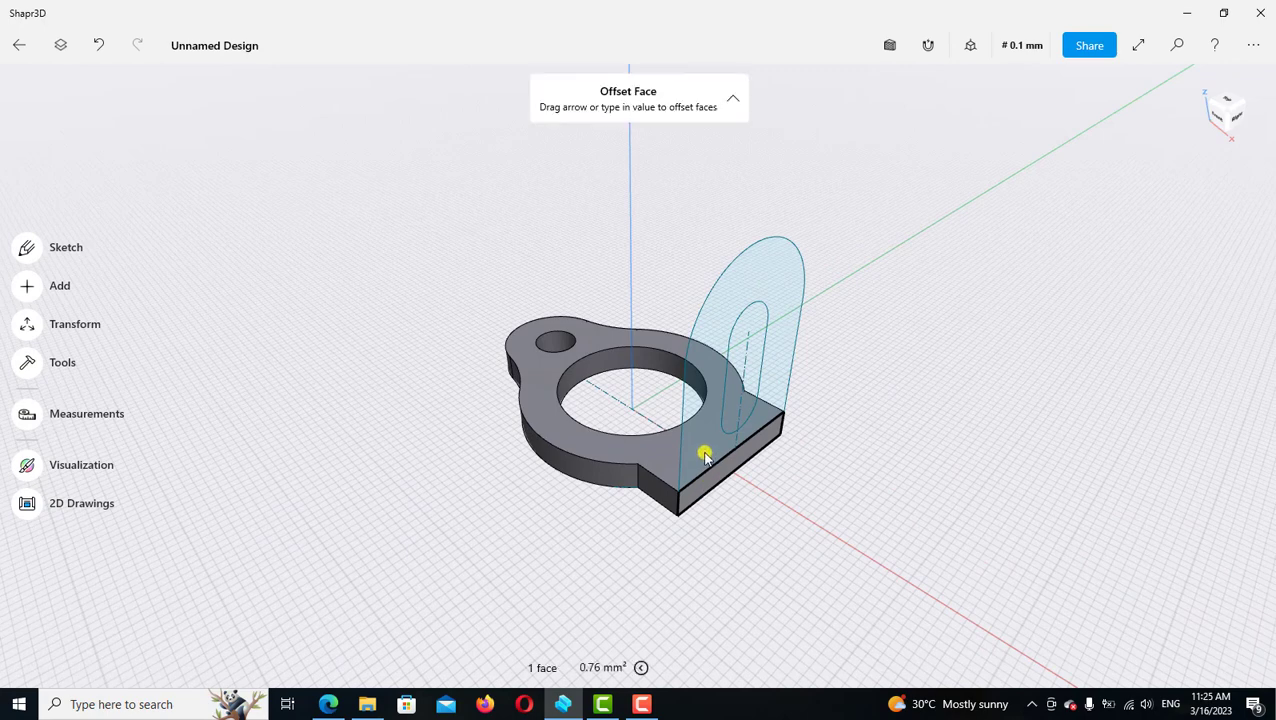
pyautogui.click(700, 453)
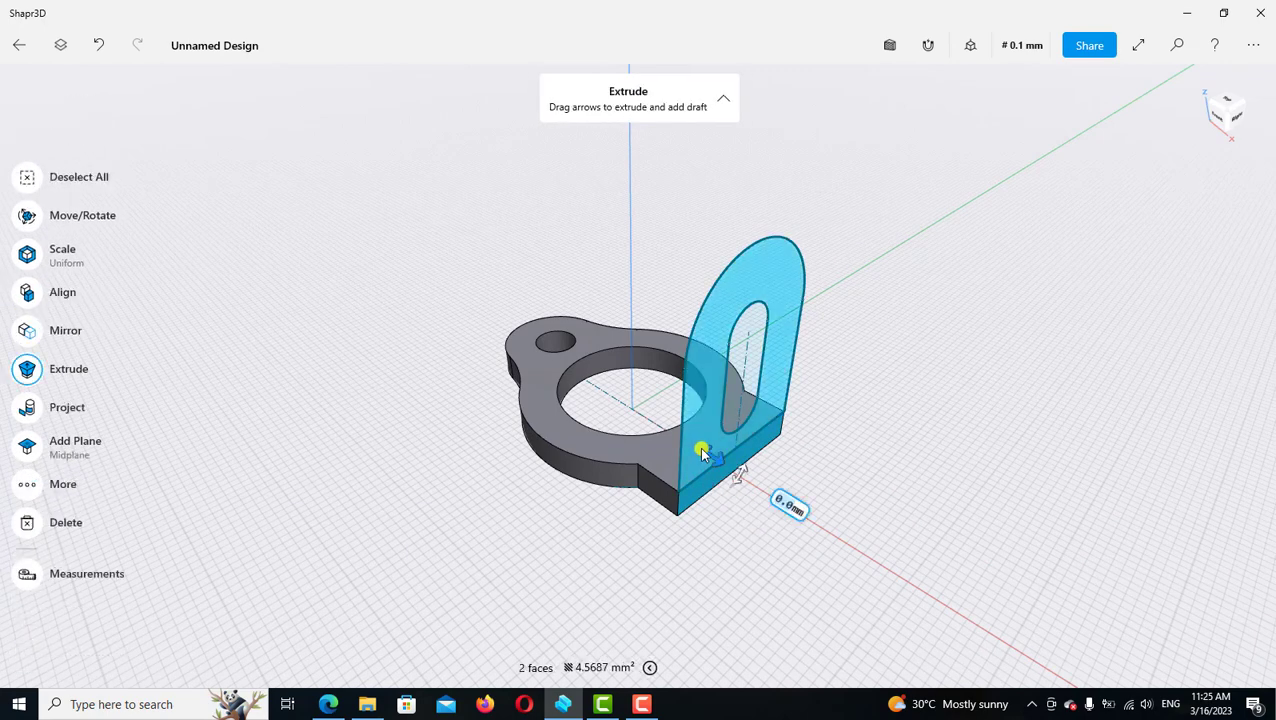
# Extrude the upright profile 0.38 mm and view the resulting bracket from the front
pyautogui.click(795, 512)
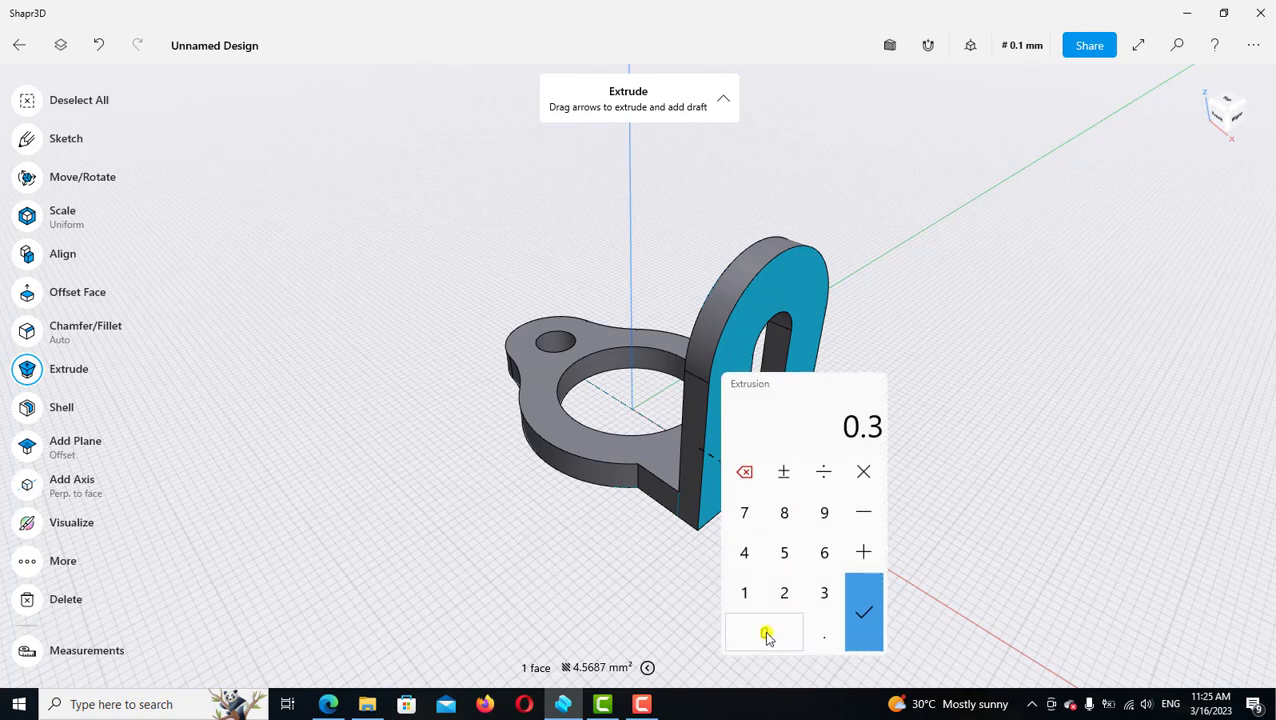
pyautogui.click(764, 632)
pyautogui.click(824, 634)
pyautogui.click(828, 597)
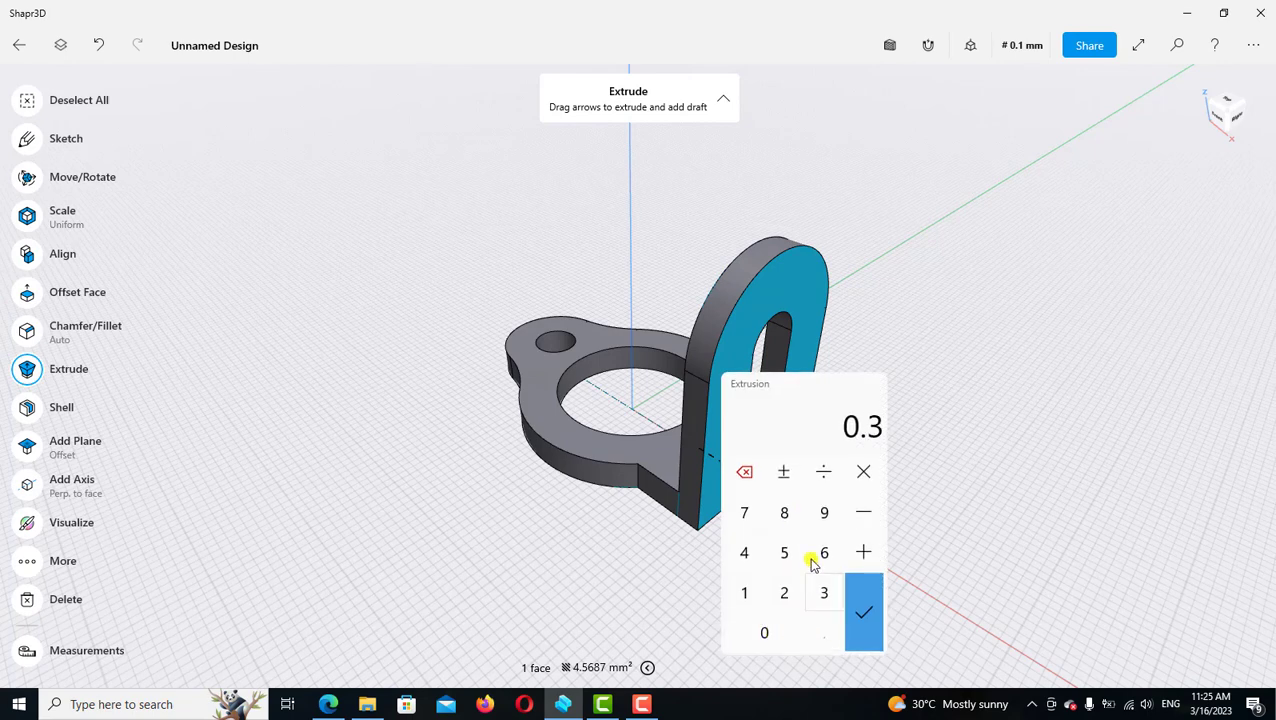
pyautogui.click(785, 513)
pyautogui.click(862, 608)
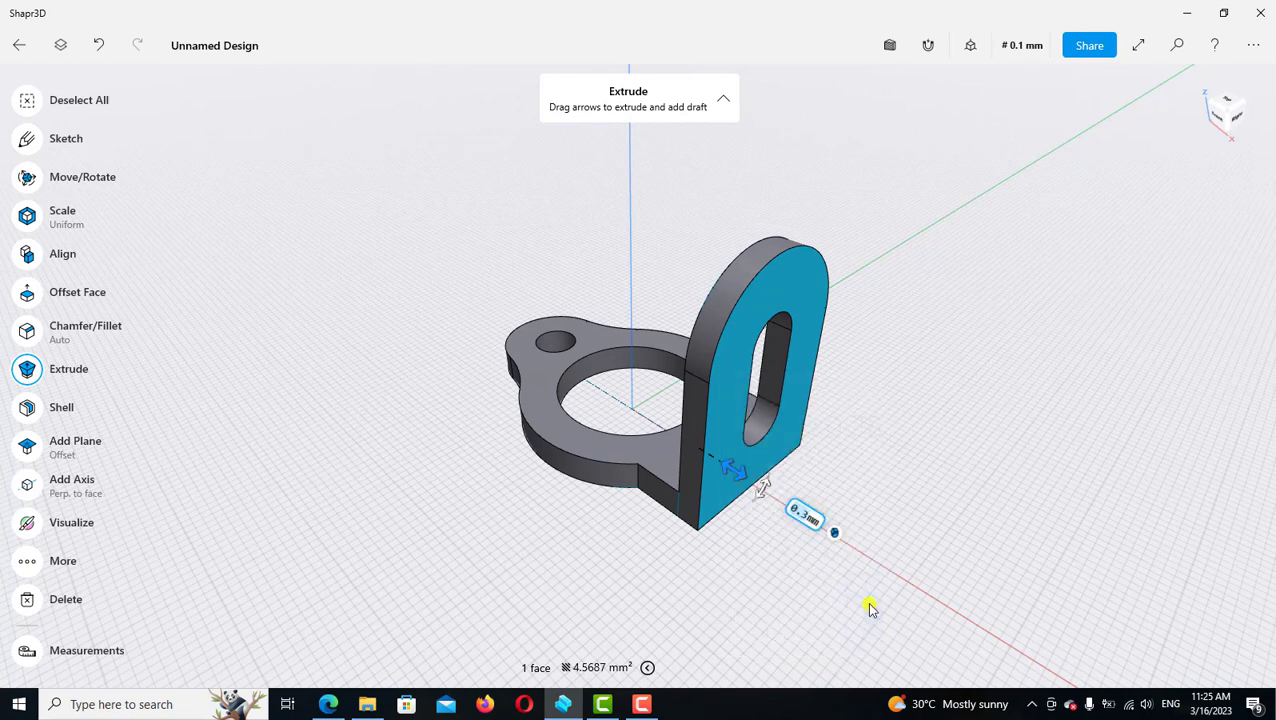
pyautogui.click(948, 428)
pyautogui.scroll(-3, 954, 427)
pyautogui.moveTo(994, 370); pyautogui.dragTo(1003, 424, button='right')
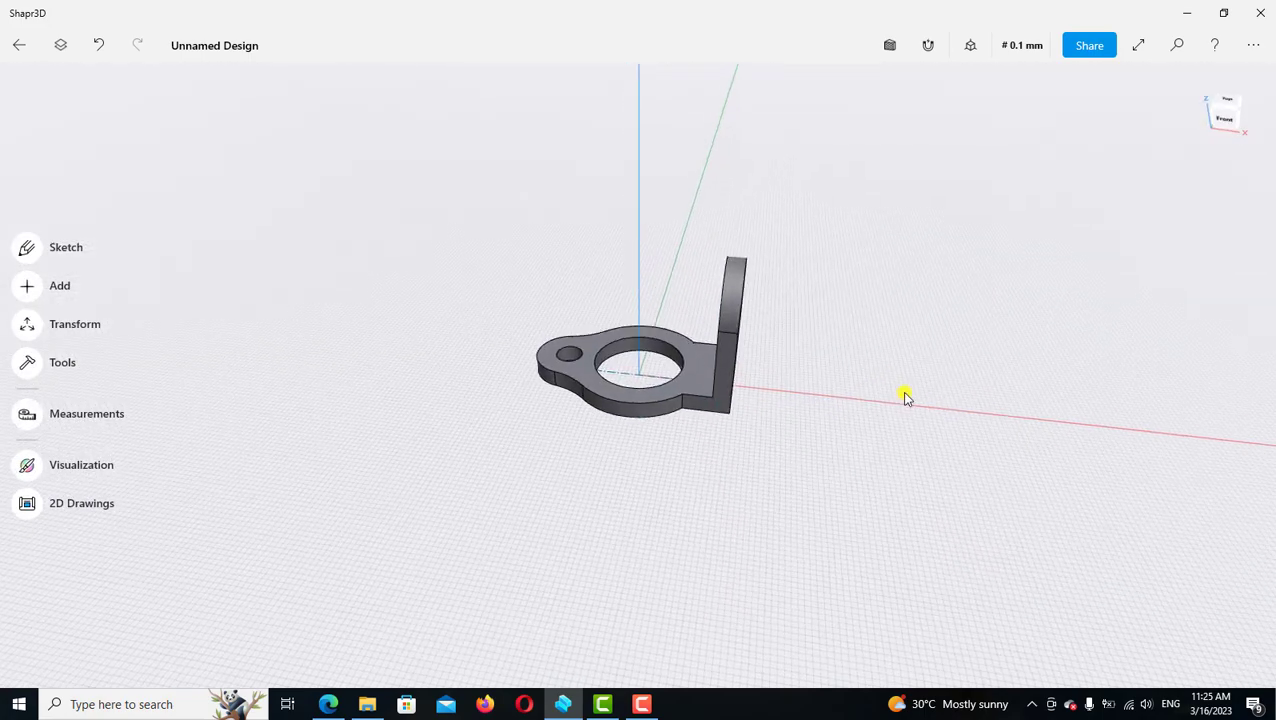
# Hide Sketch plane 01 and Sketch plane 02 in the Items list
pyautogui.click(59, 55)
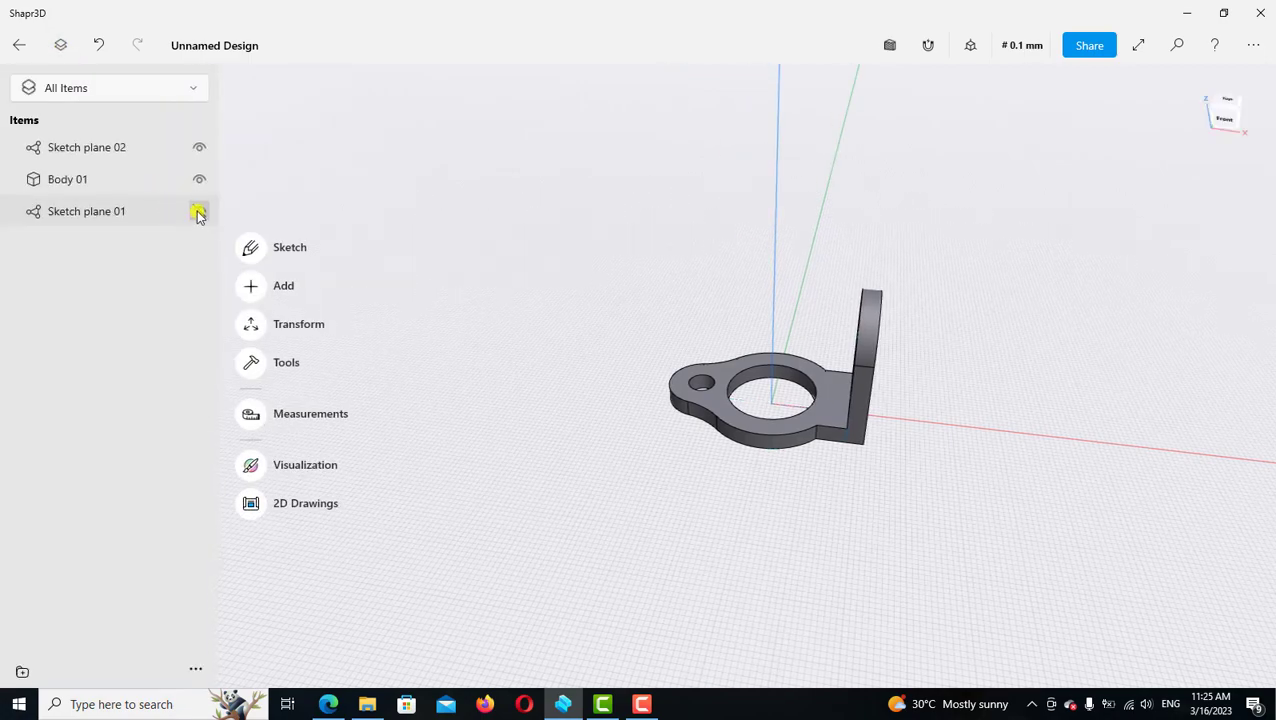
pyautogui.click(199, 213)
pyautogui.click(199, 150)
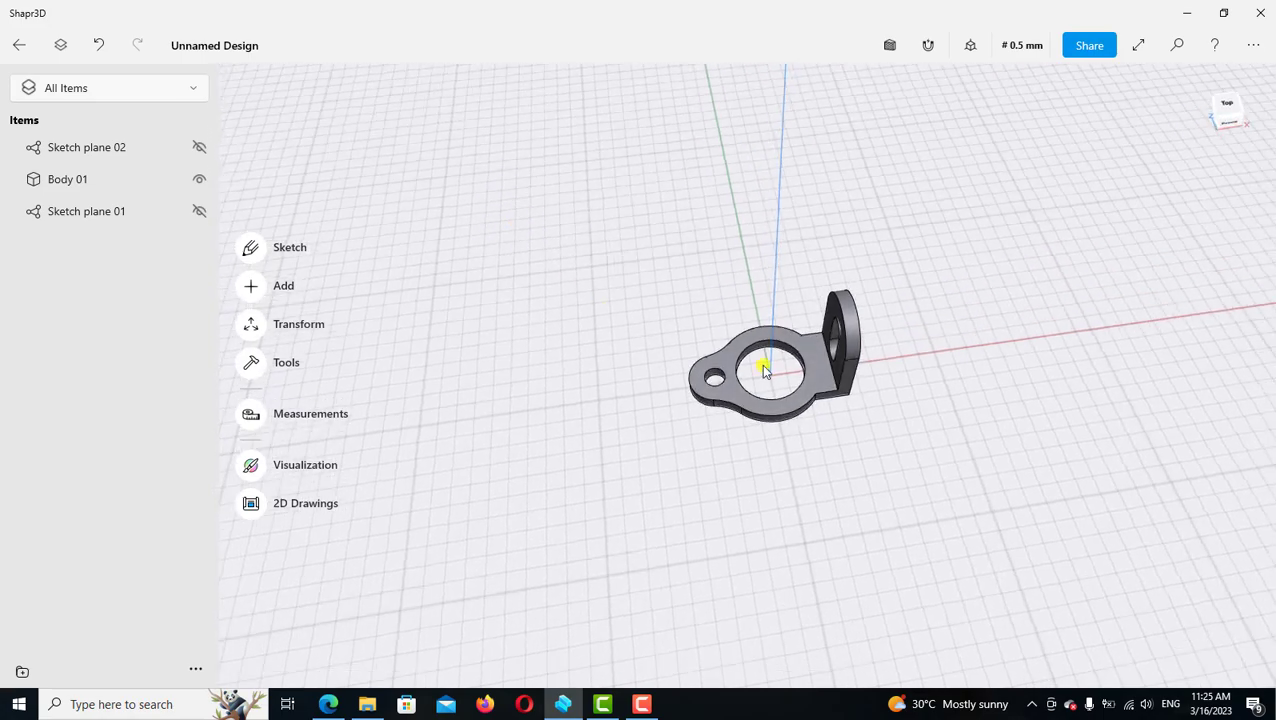
pyautogui.scroll(2, 826, 352)
pyautogui.scroll(1, 826, 352)
# Start a new line sketch on the base plate's top face
pyautogui.press('l')
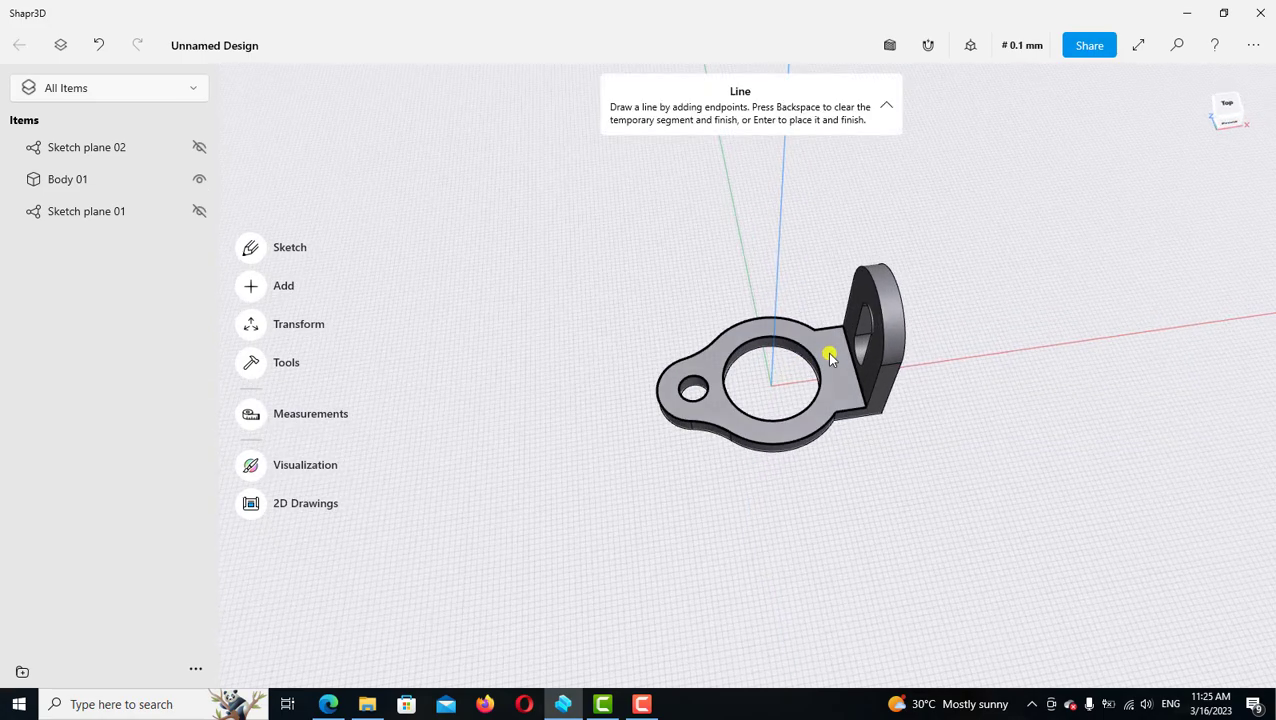
pyautogui.click(829, 358)
pyautogui.scroll(-1, 829, 358)
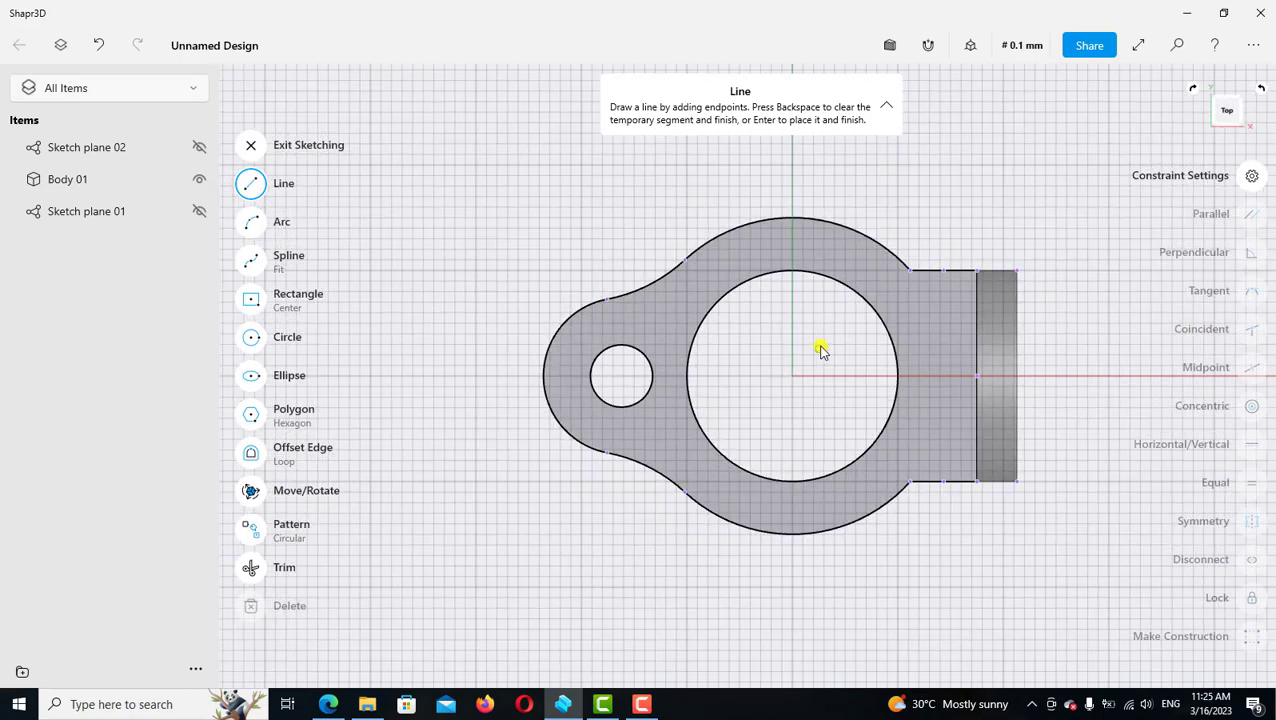
pyautogui.scroll(-1, 818, 348)
pyautogui.click(329, 703)
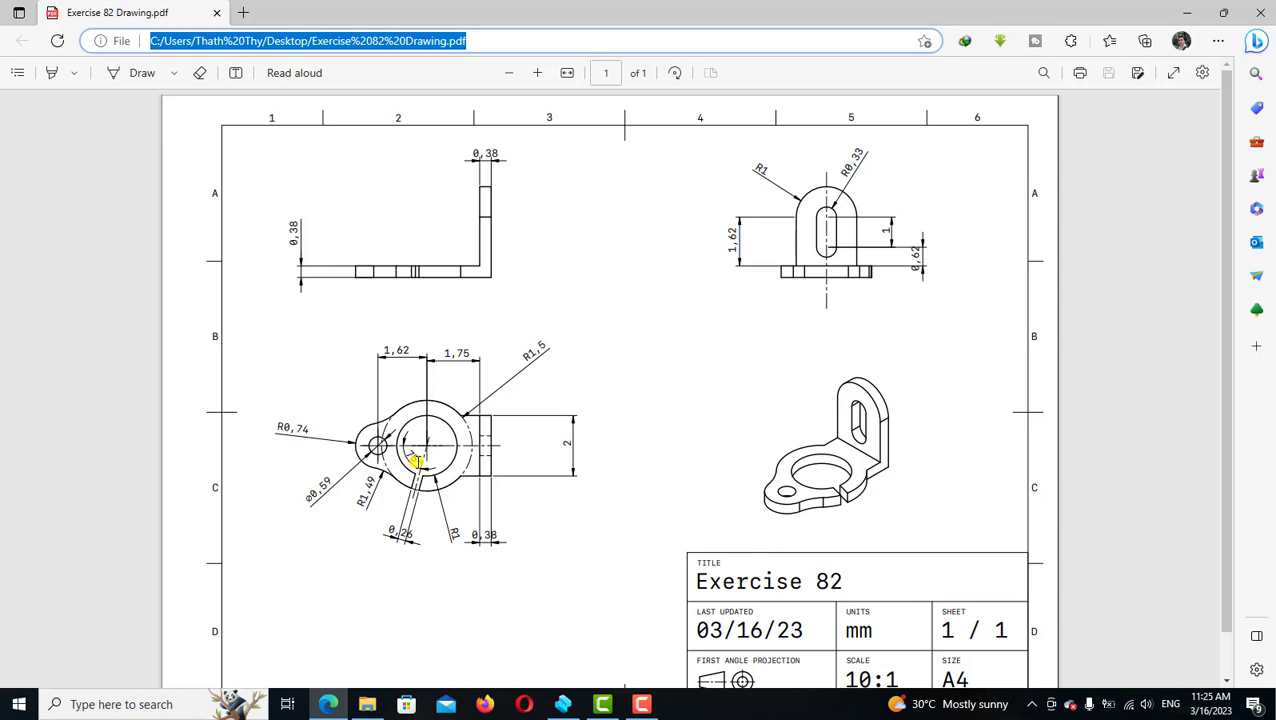
pyautogui.click(563, 704)
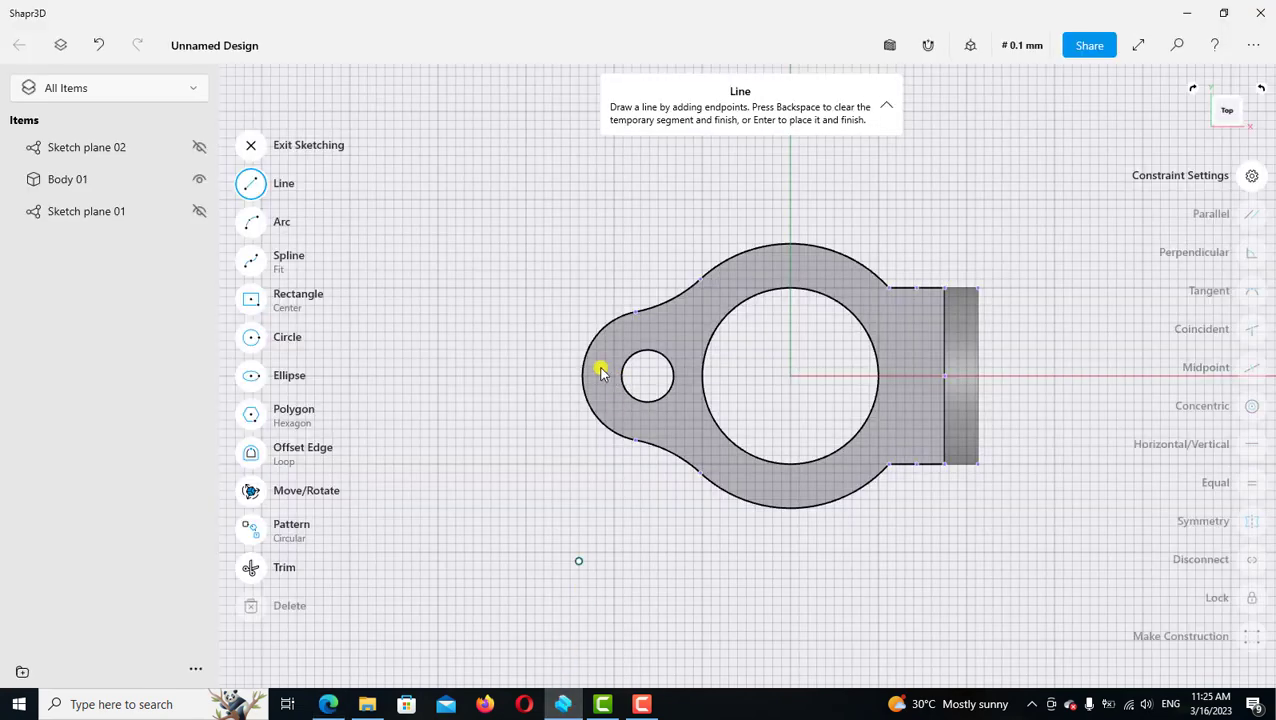
# Draw a 6.4 x 0.8 mm centre rectangle at the ring's centre
pyautogui.click(253, 304)
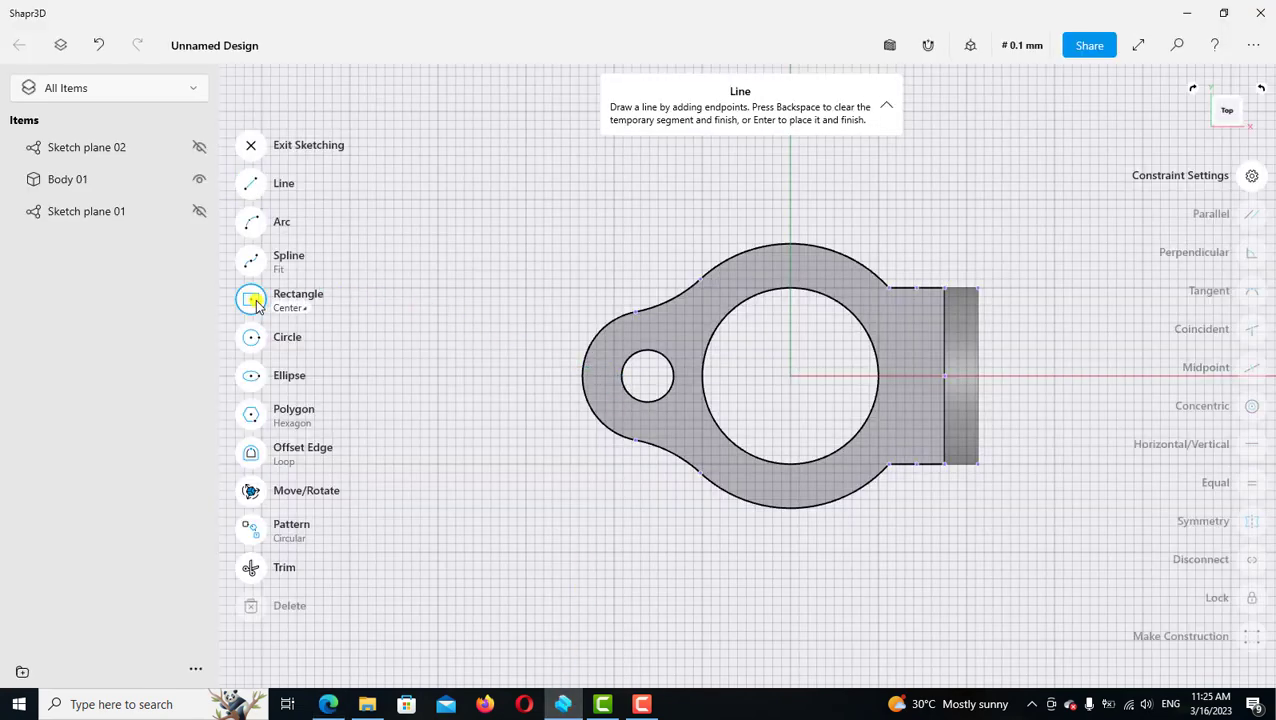
pyautogui.click(790, 378)
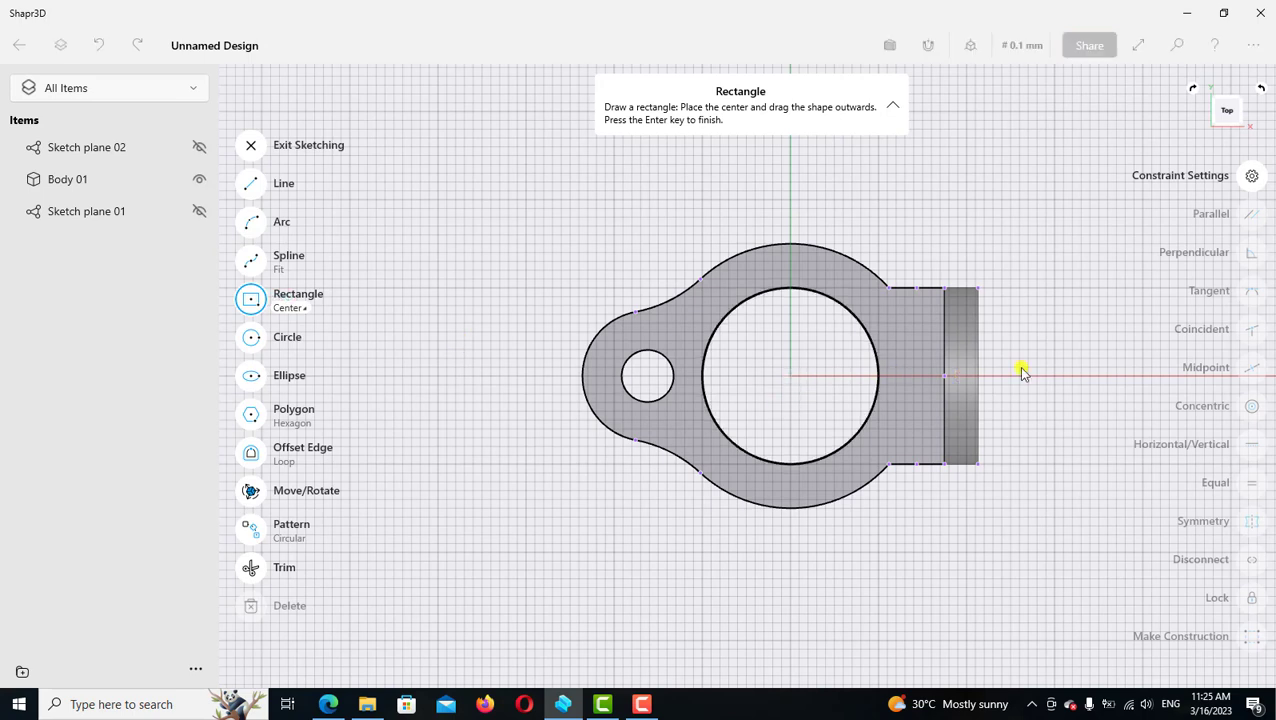
pyautogui.click(1069, 343)
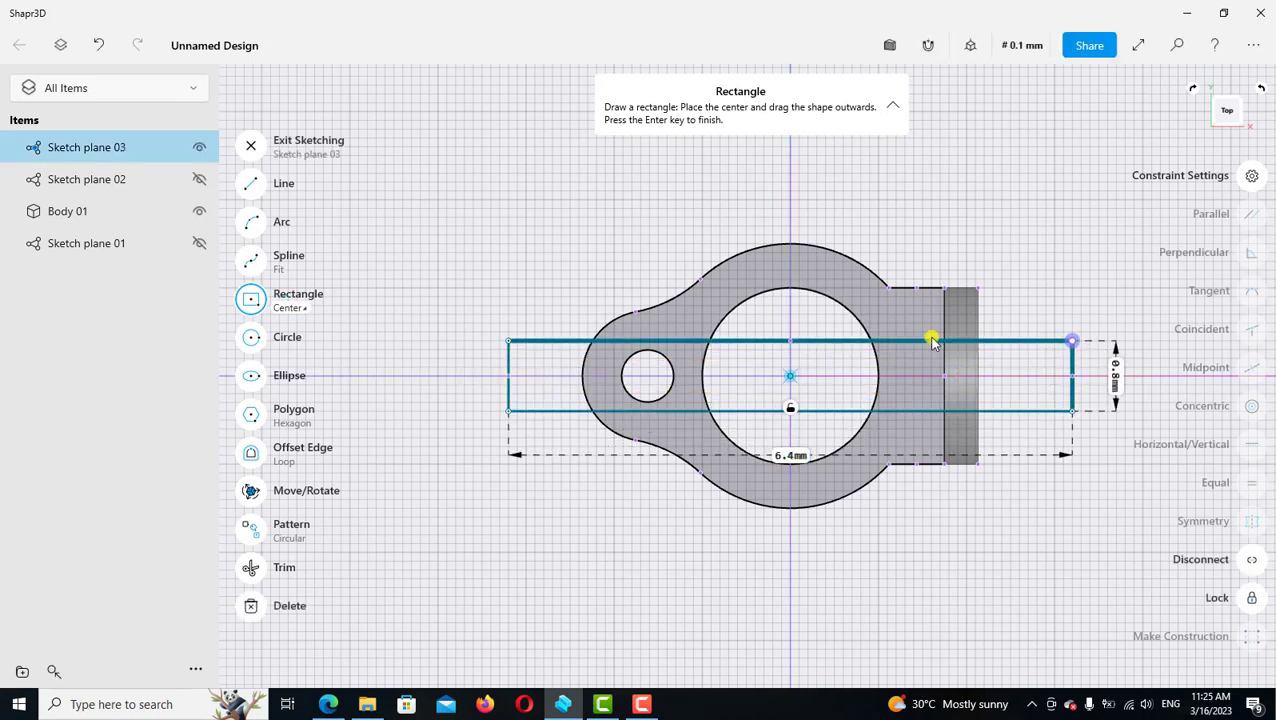
pyautogui.click(280, 310)
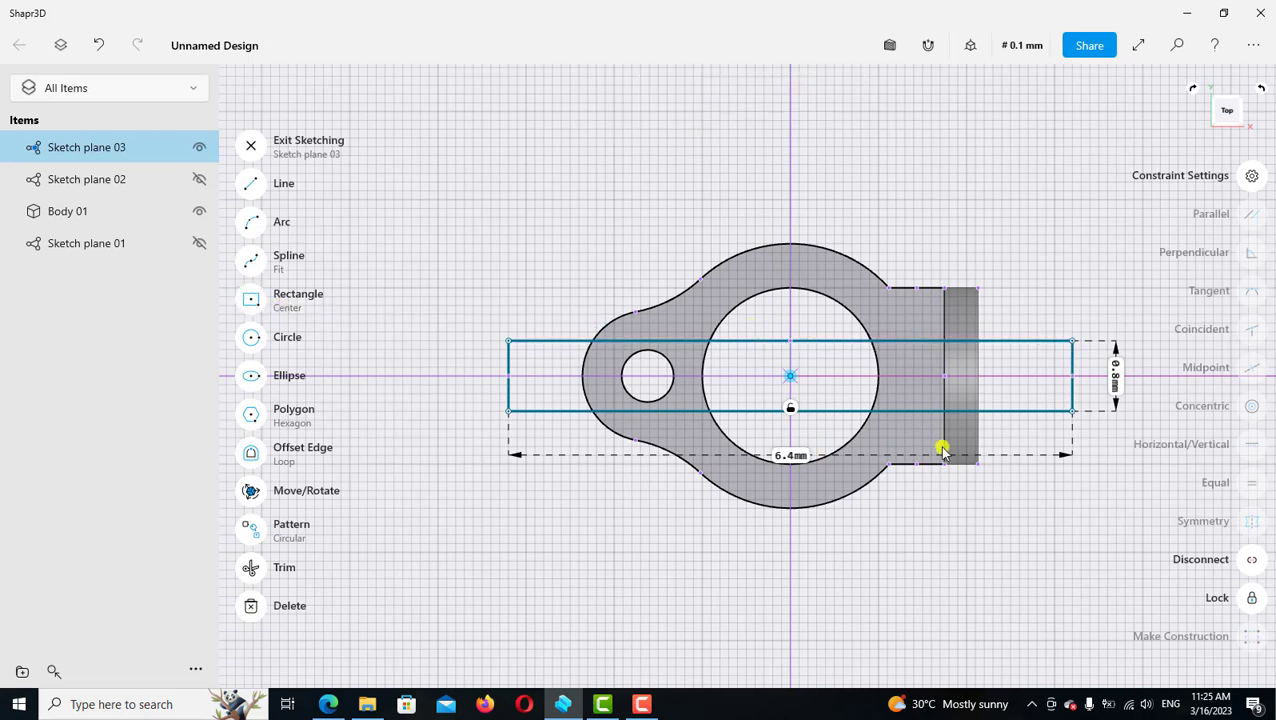
# Change the rectangle's width from 0.8 mm to 0.26 mm
pyautogui.click(1115, 372)
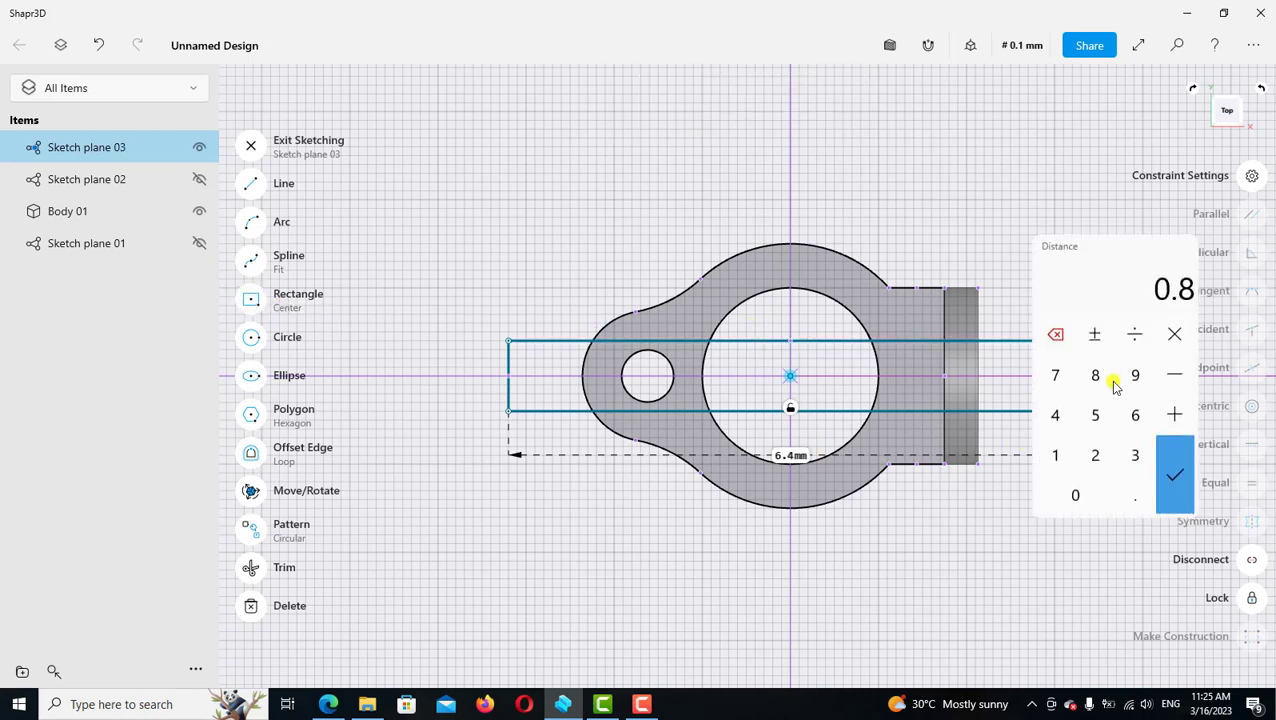
pyautogui.click(1076, 495)
pyautogui.click(1135, 497)
pyautogui.click(1095, 455)
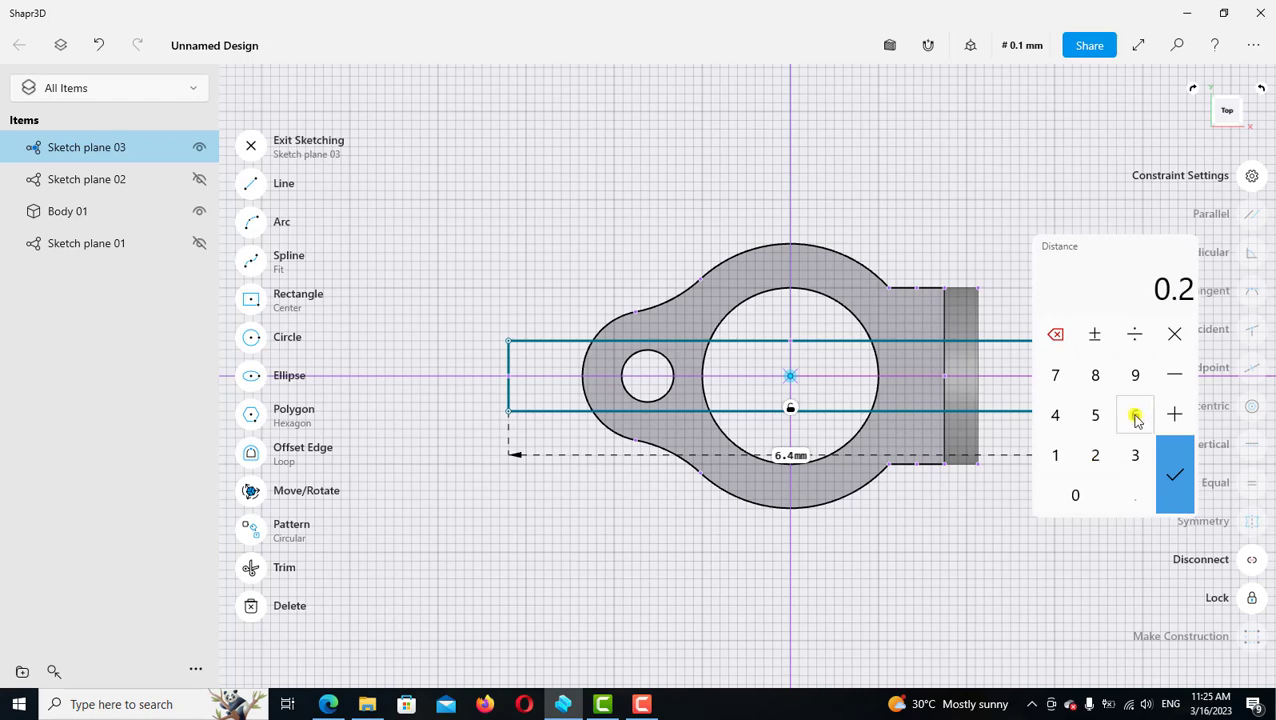
pyautogui.click(1135, 415)
pyautogui.click(1172, 478)
pyautogui.scroll(-2, 949, 457)
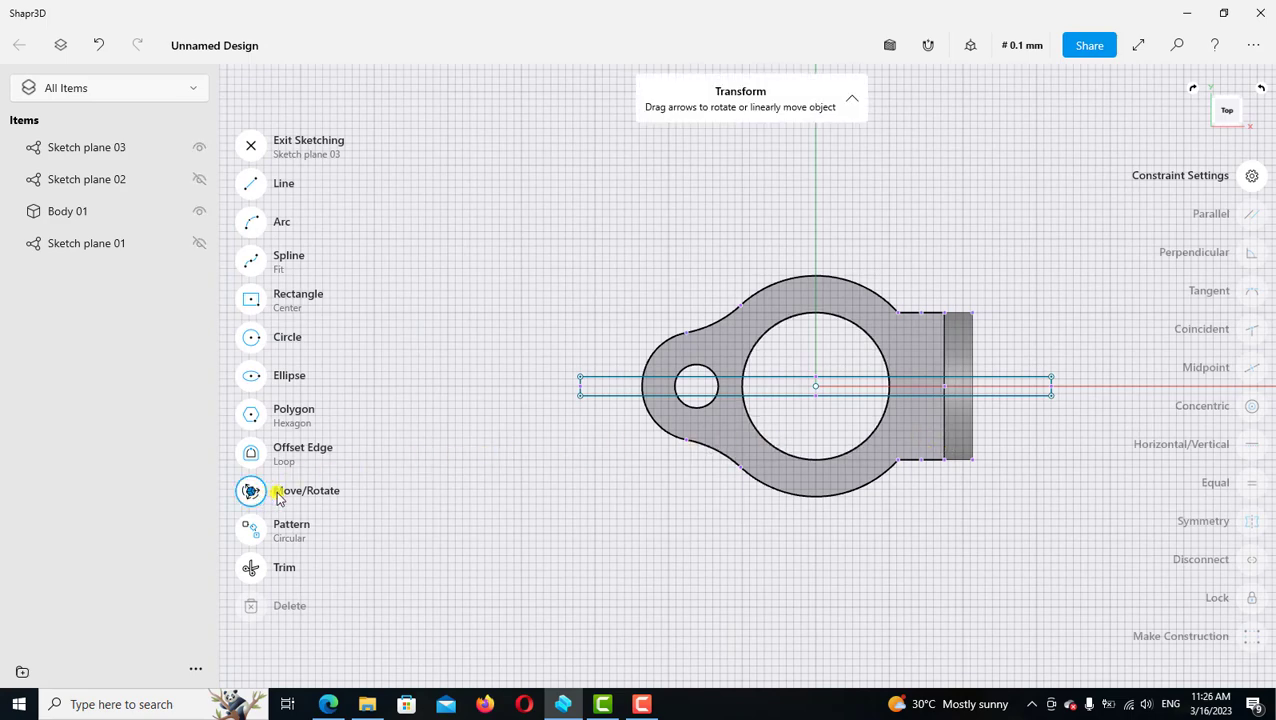
pyautogui.press('Escape')
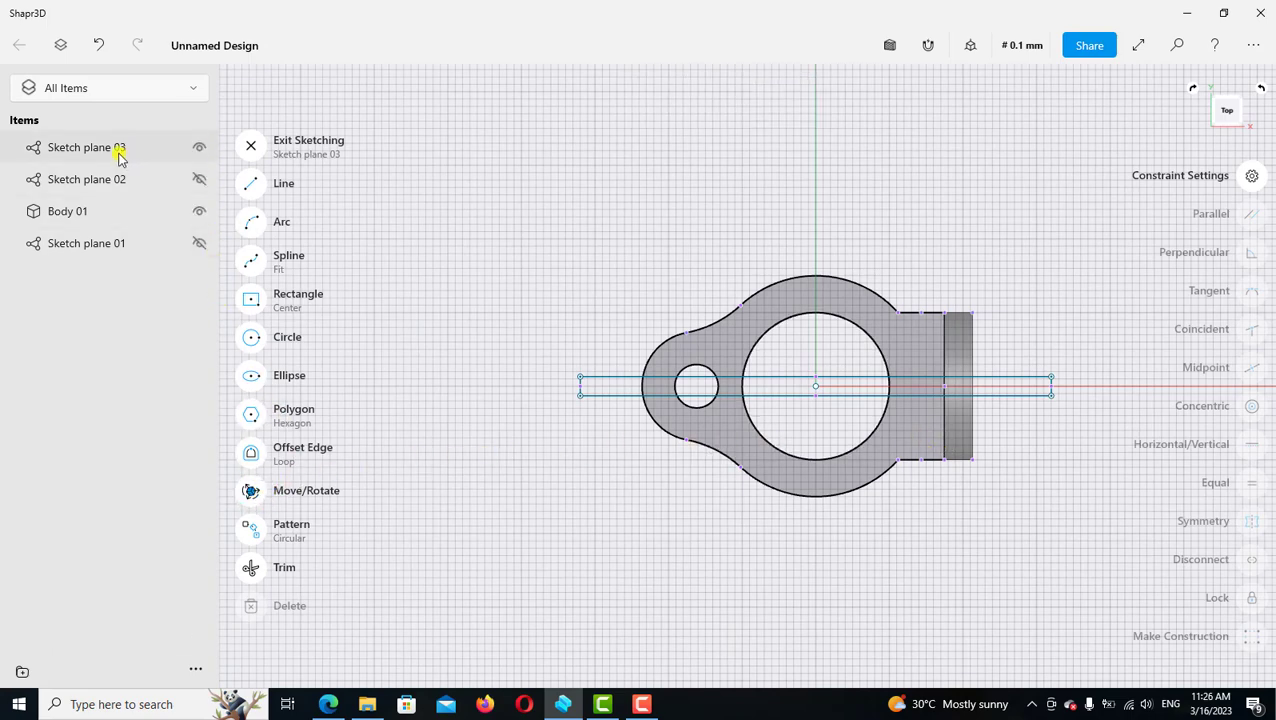
# Rotate the Sketch plane 03 rectangle exactly 75° about the ring's centre
pyautogui.click(119, 157)
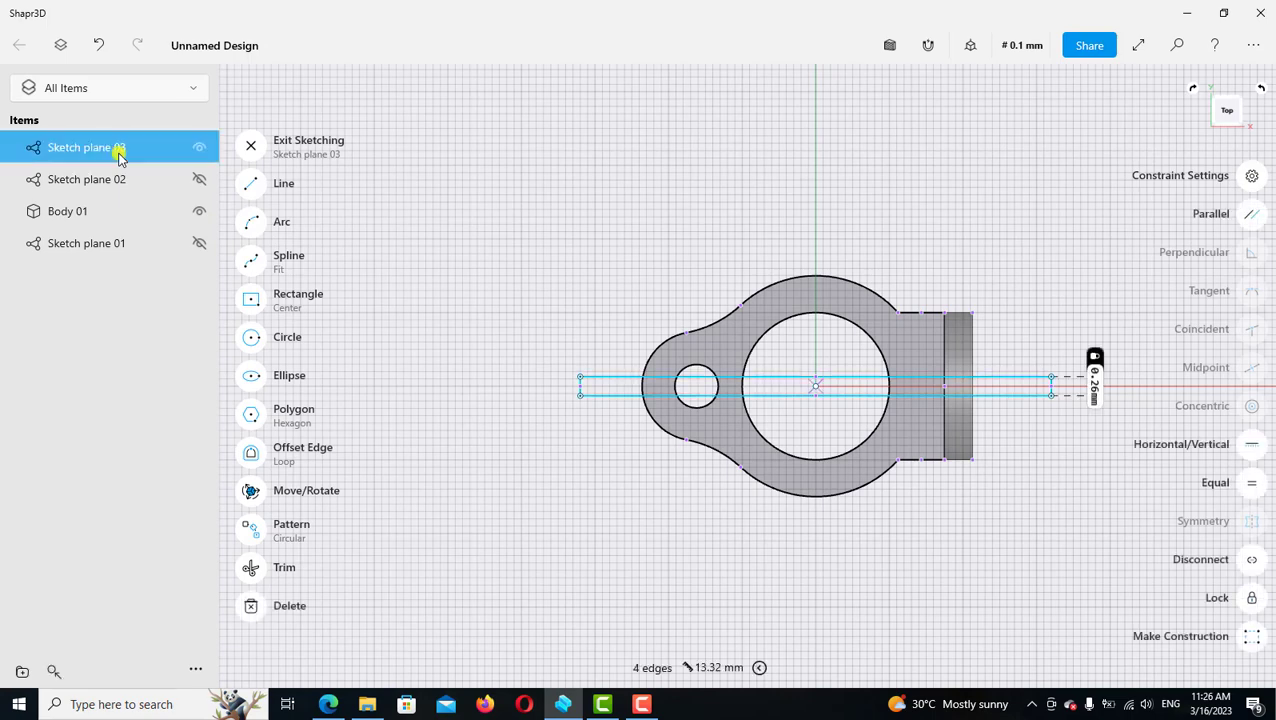
pyautogui.click(252, 493)
pyautogui.scroll(2, 838, 390)
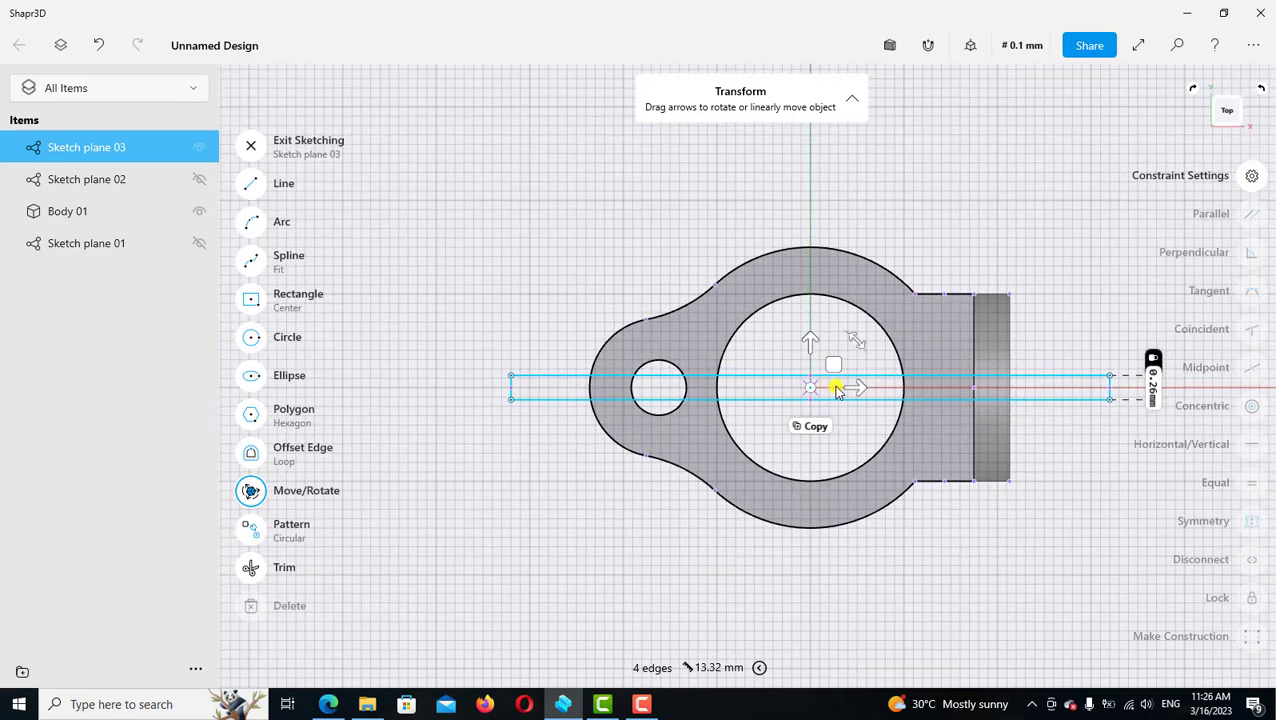
pyautogui.scroll(1, 838, 390)
pyautogui.scroll(1, 840, 389)
pyautogui.click(857, 346)
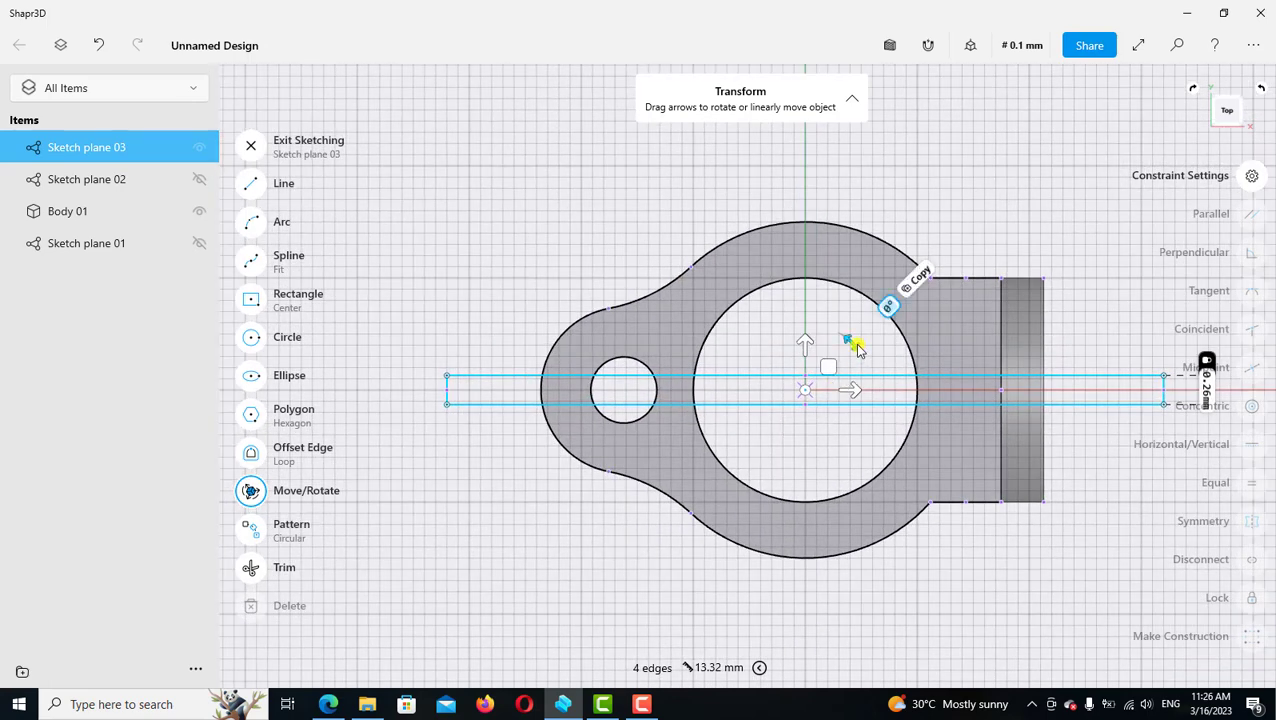
pyautogui.moveTo(845, 341)
pyautogui.mouseDown()
pyautogui.moveTo(835, 325)
pyautogui.moveTo(855, 290)
pyautogui.mouseUp()
pyautogui.click(855, 290)
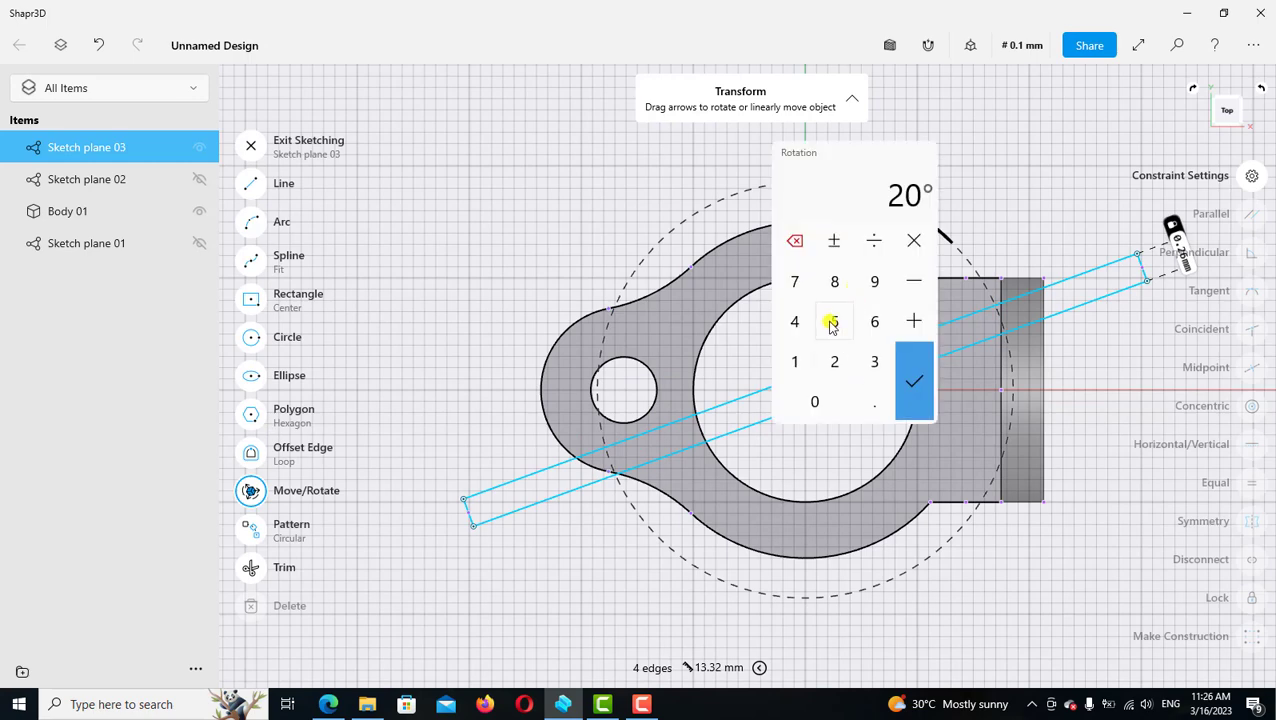
pyautogui.click(797, 285)
pyautogui.click(834, 321)
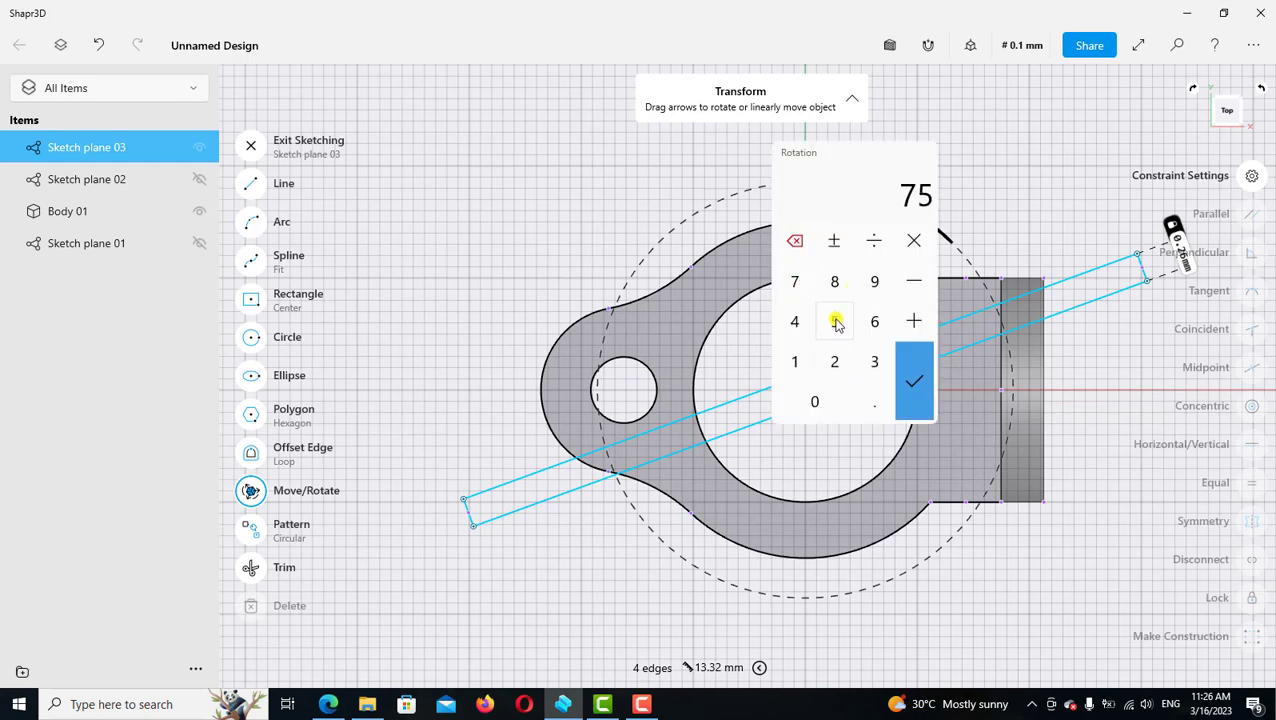
pyautogui.click(912, 381)
# Finish the sketch, clear the selection and check the Exercise 82 drawing
pyautogui.scroll(-2, 808, 362)
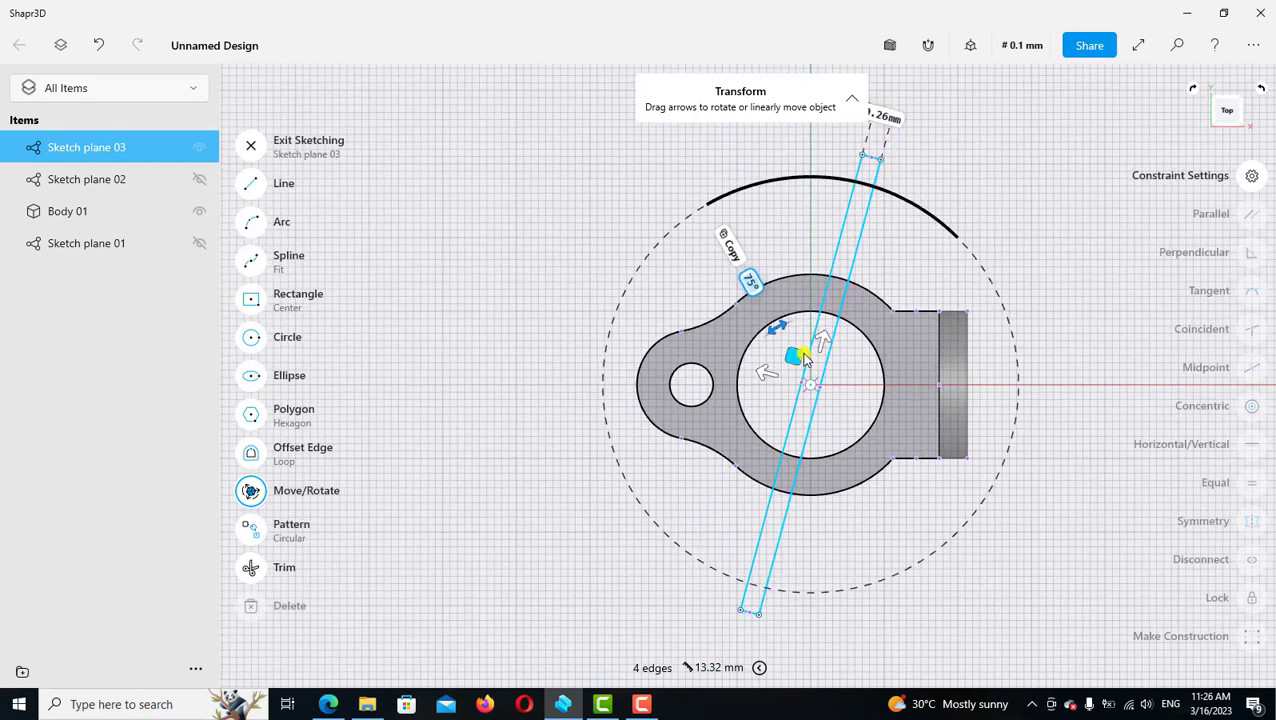
pyautogui.click(251, 145)
pyautogui.click(413, 527)
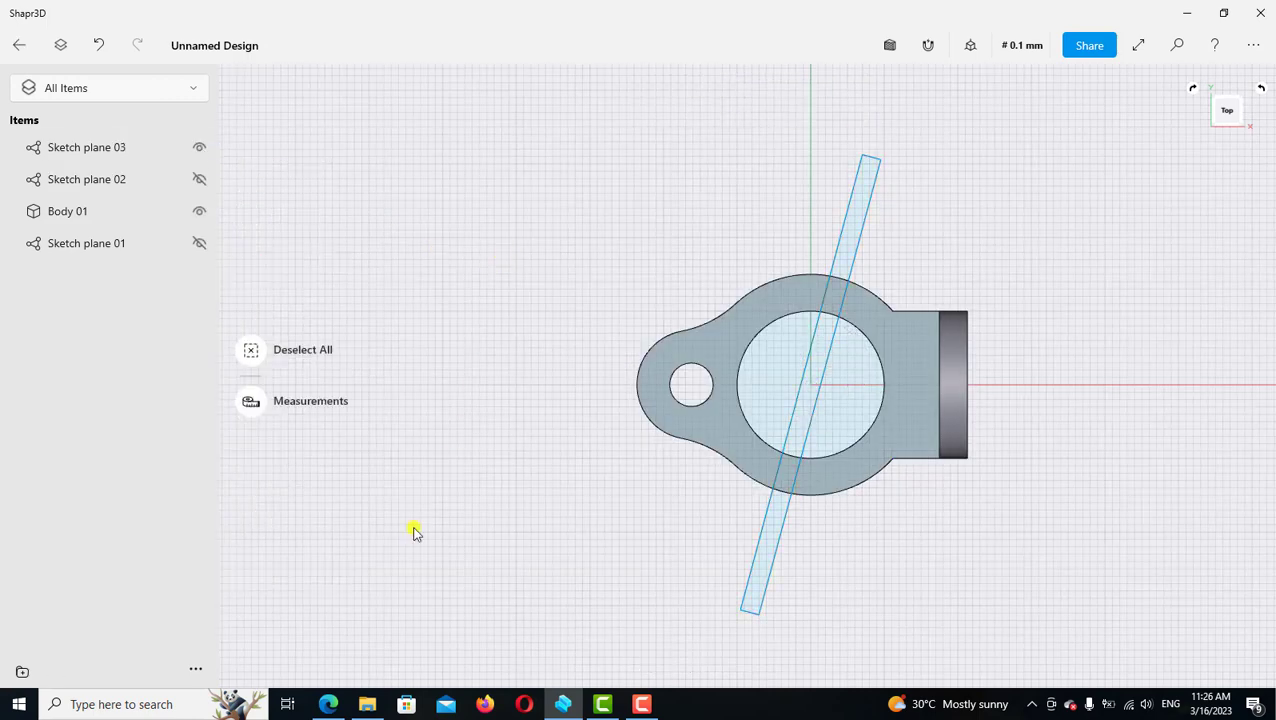
pyautogui.hotkey('alt', 'Tab')
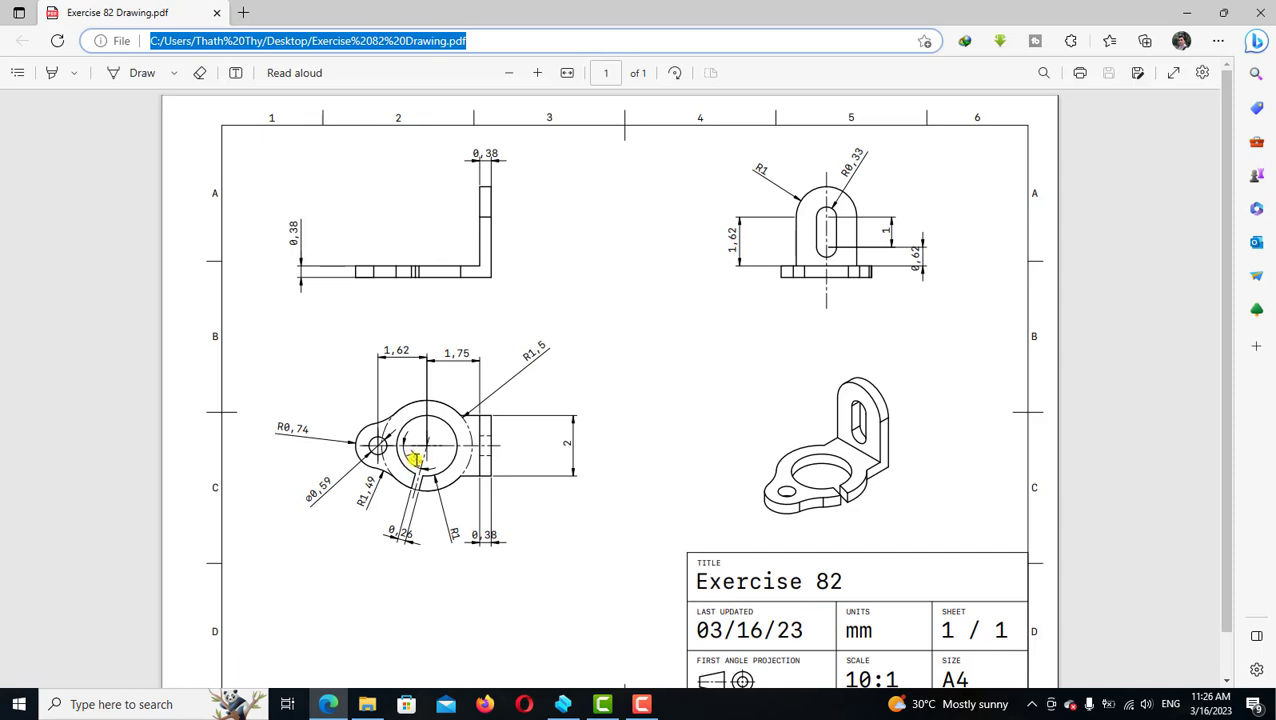
pyautogui.click(563, 704)
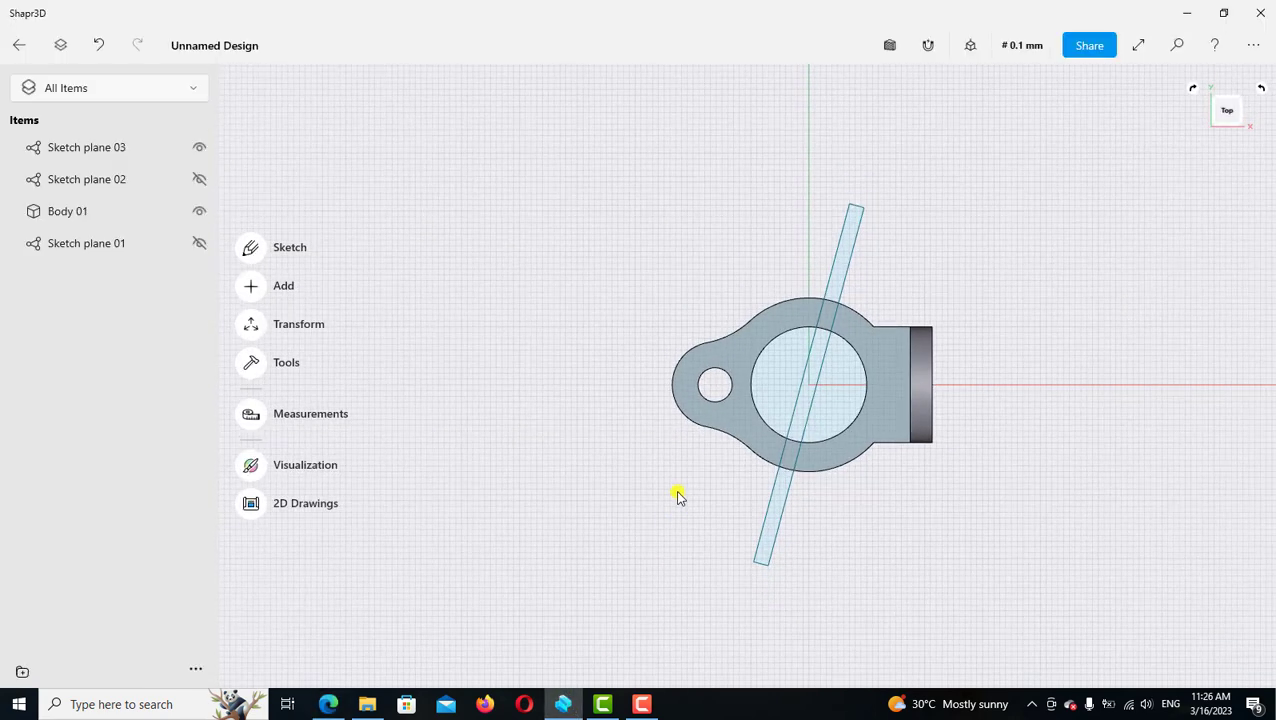
# Cut the rotated slit region down through the ring wall and hide Sketch plane 03
pyautogui.click(970, 45)
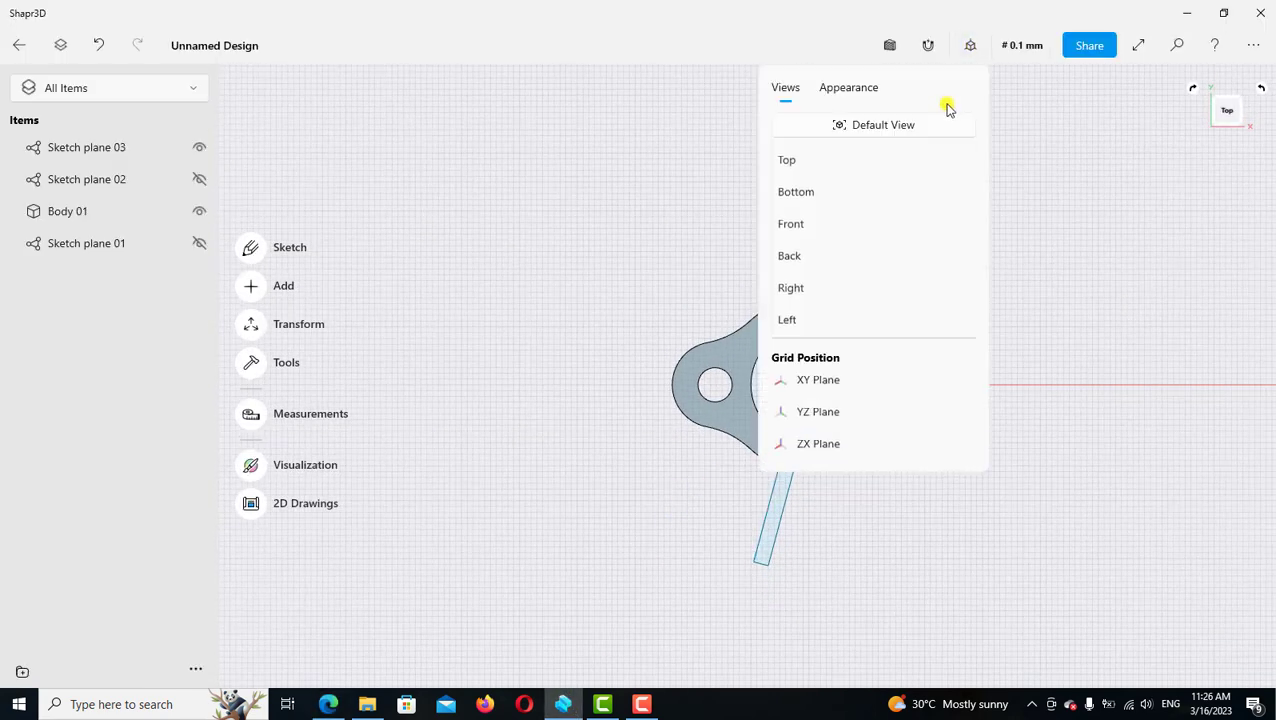
pyautogui.click(930, 123)
pyautogui.scroll(2, 720, 466)
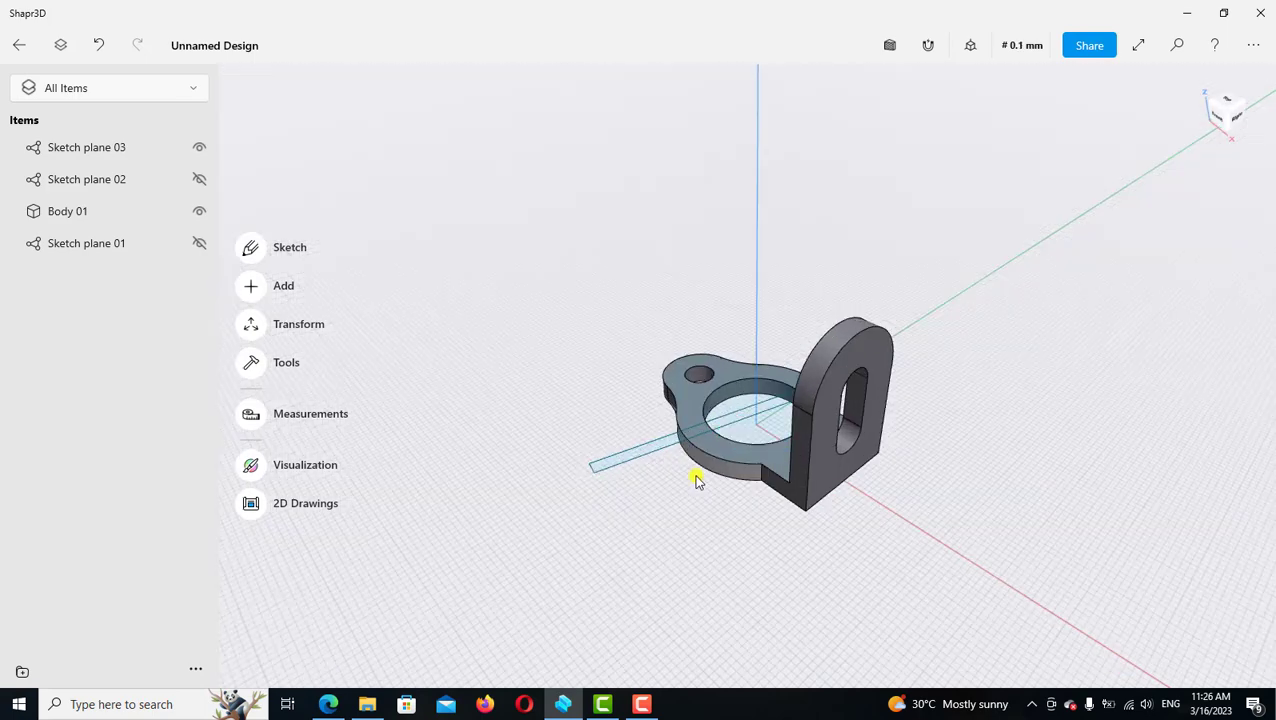
pyautogui.scroll(2, 685, 476)
pyautogui.scroll(2, 780, 460)
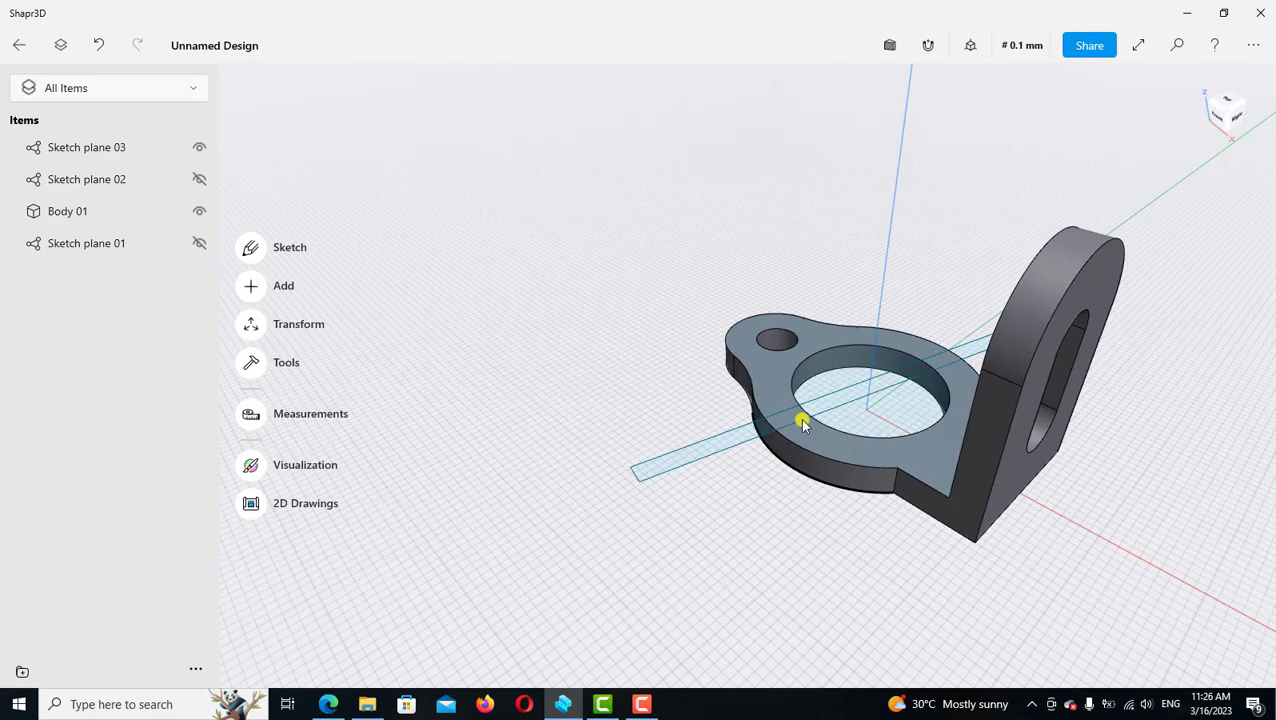
pyautogui.scroll(2, 800, 420)
pyautogui.click(773, 418)
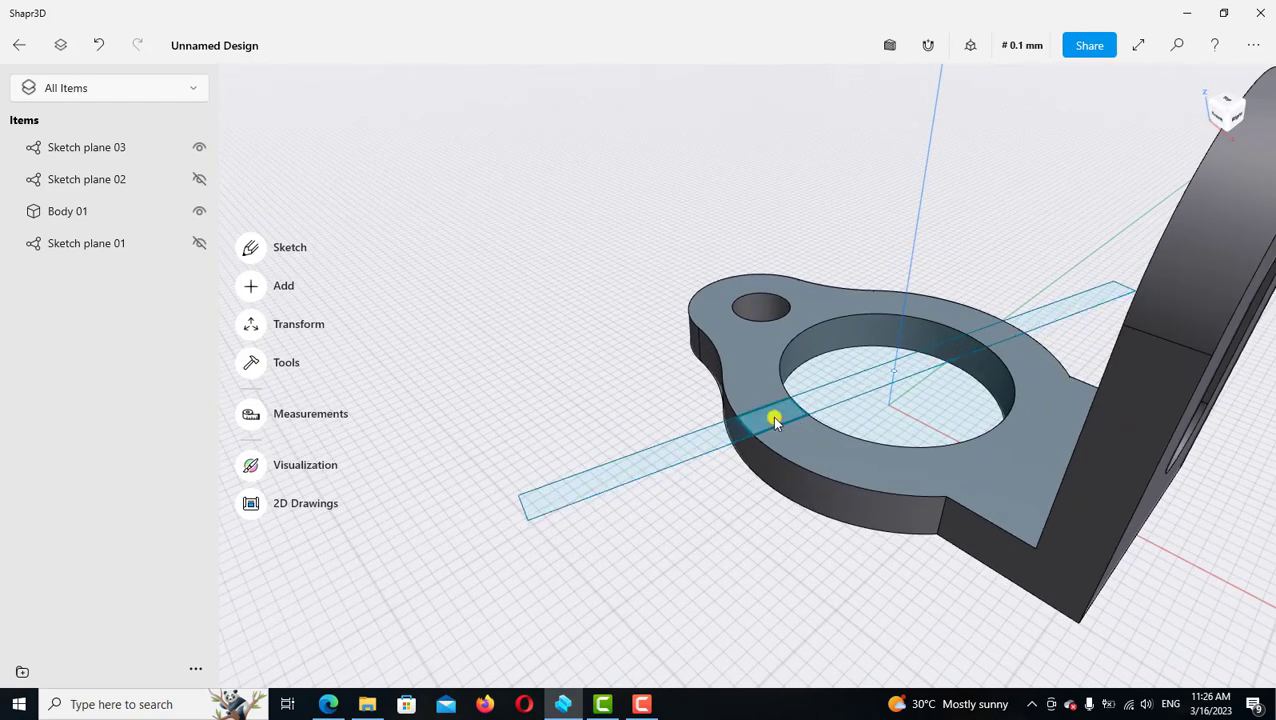
pyautogui.moveTo(771, 417); pyautogui.dragTo(750, 530)
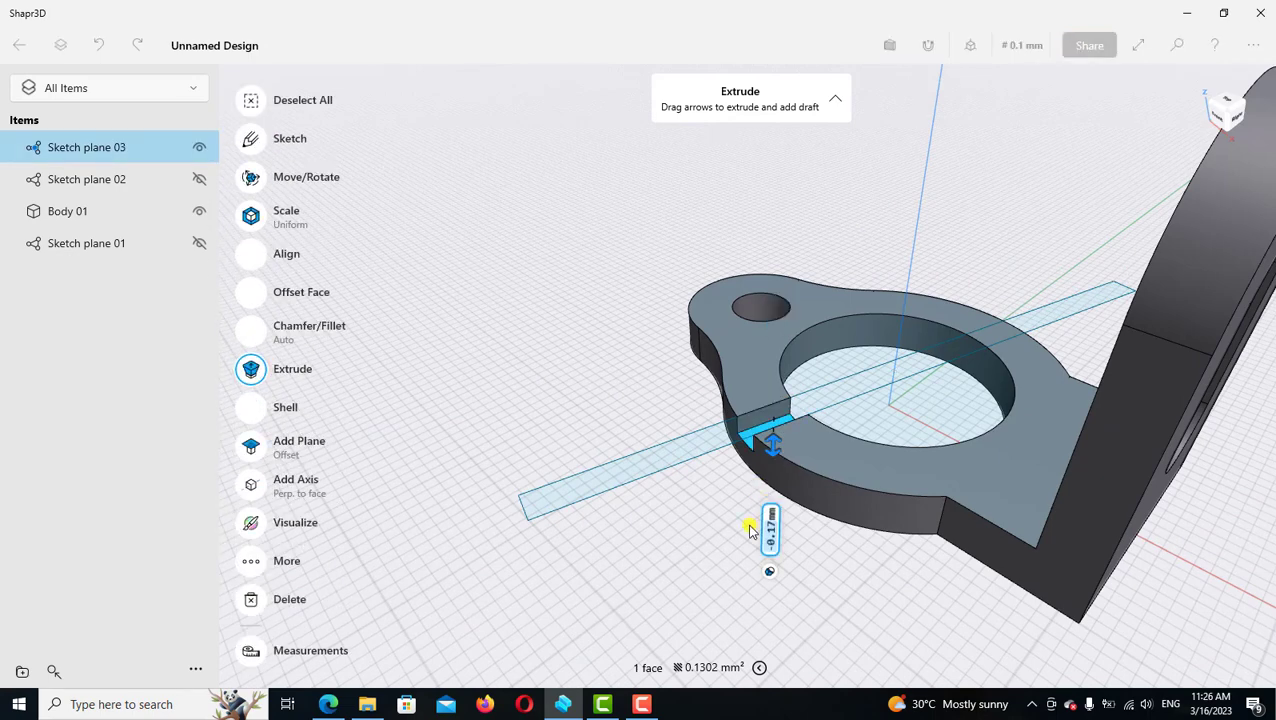
pyautogui.click(560, 352)
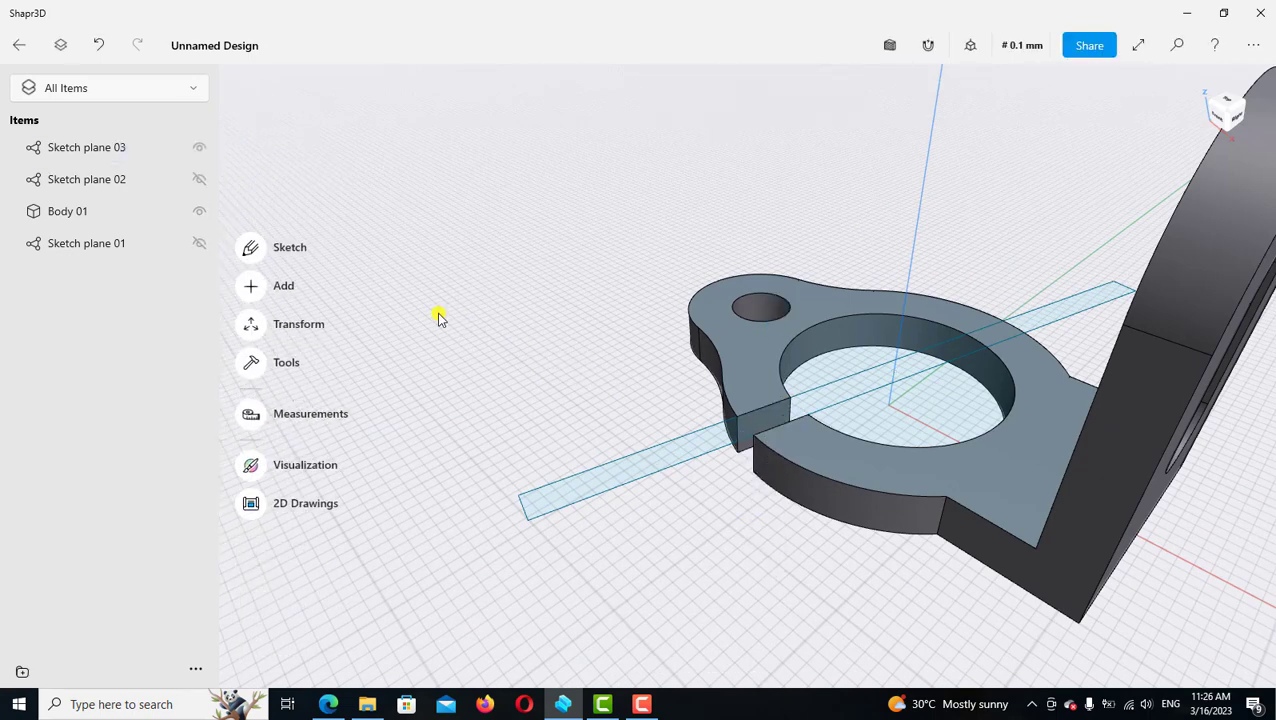
pyautogui.click(200, 150)
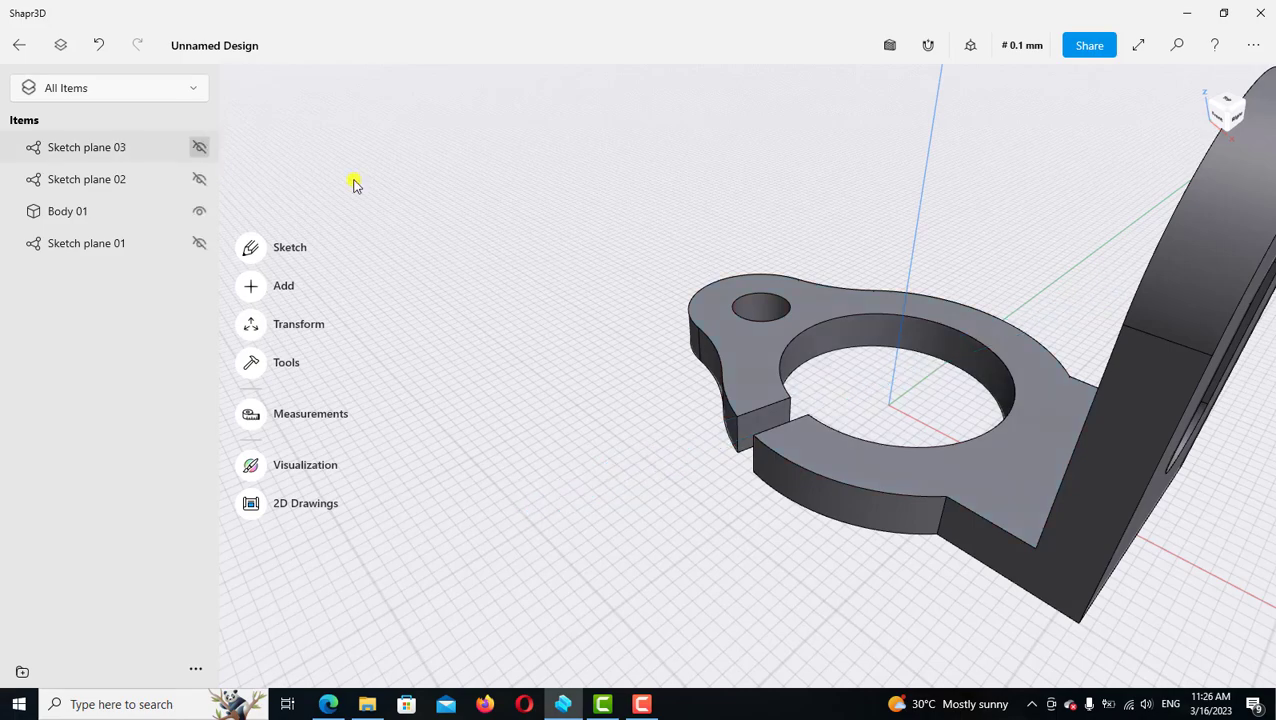
# Orbit to inspect the split ring, then colour Body 01 orange (#FFA000)
pyautogui.moveTo(558, 298)
pyautogui.mouseDown(button='right')
pyautogui.moveTo(612, 353)
pyautogui.moveTo(681, 336)
pyautogui.moveTo(770, 370)
pyautogui.mouseUp(button='right')
pyautogui.moveTo(781, 424); pyautogui.dragTo(779, 434, button='right')
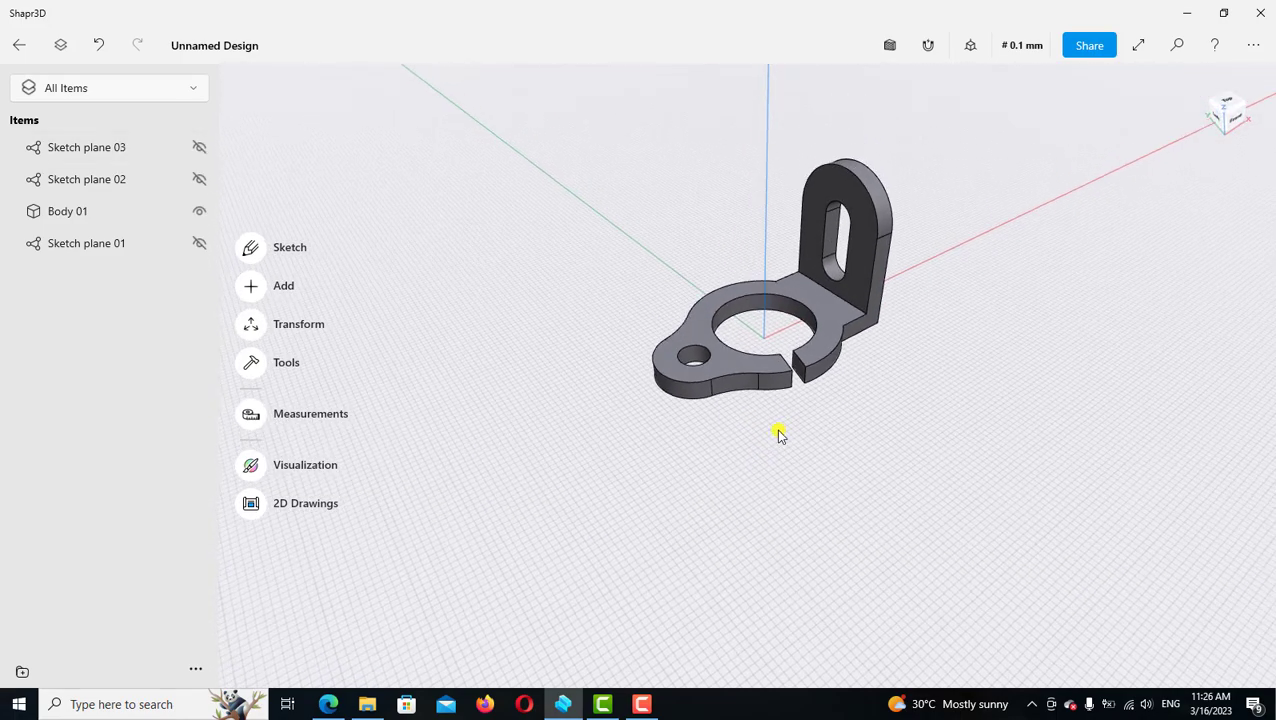
pyautogui.click(92, 213)
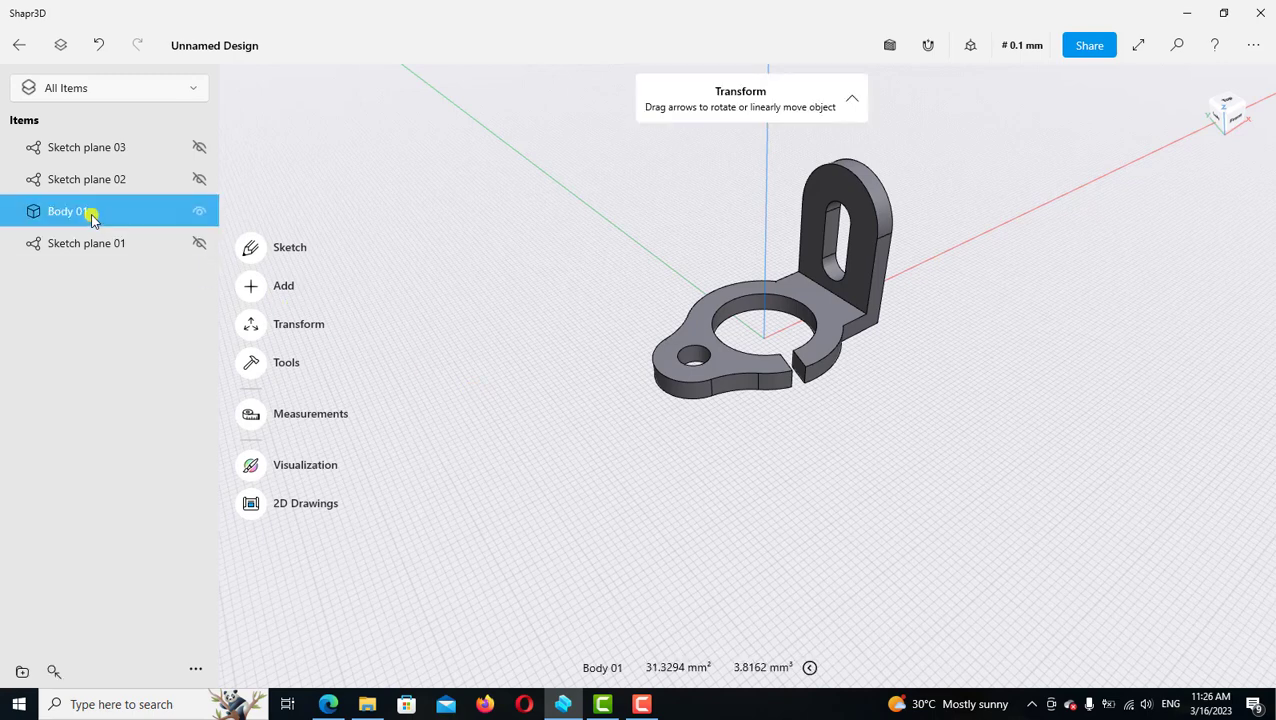
pyautogui.click(303, 422)
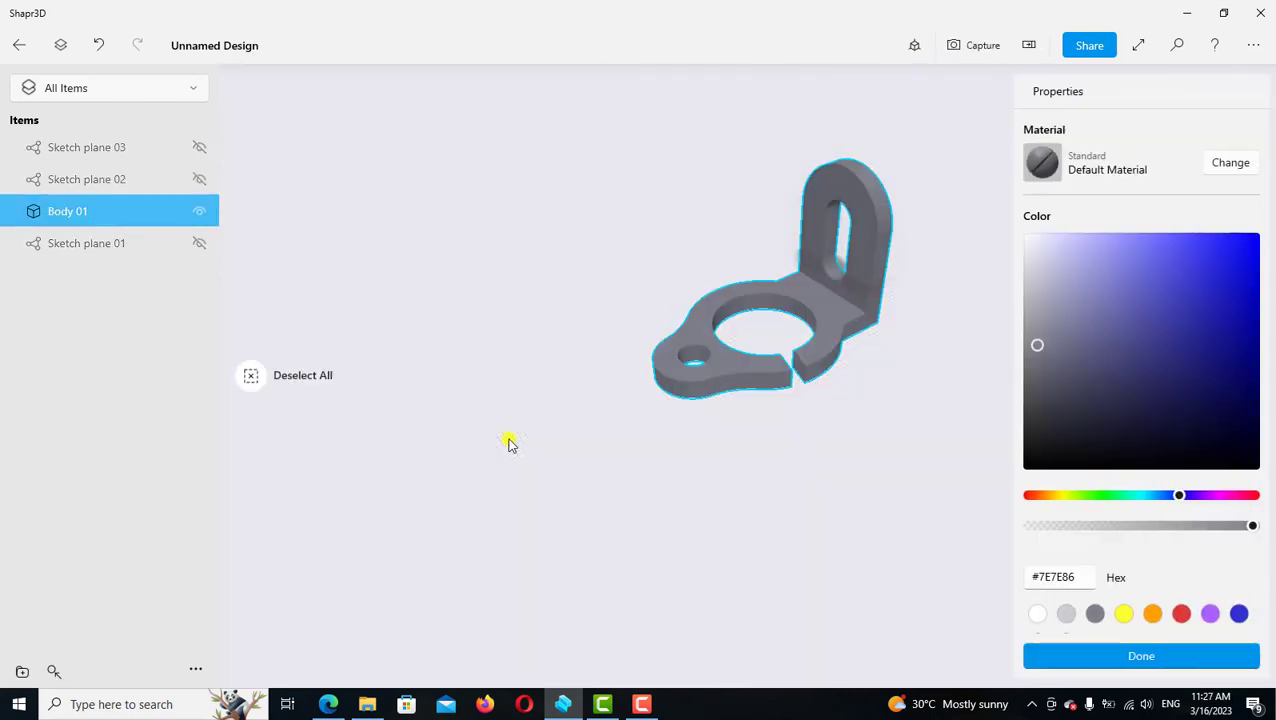
pyautogui.scroll(-2, 1143, 494)
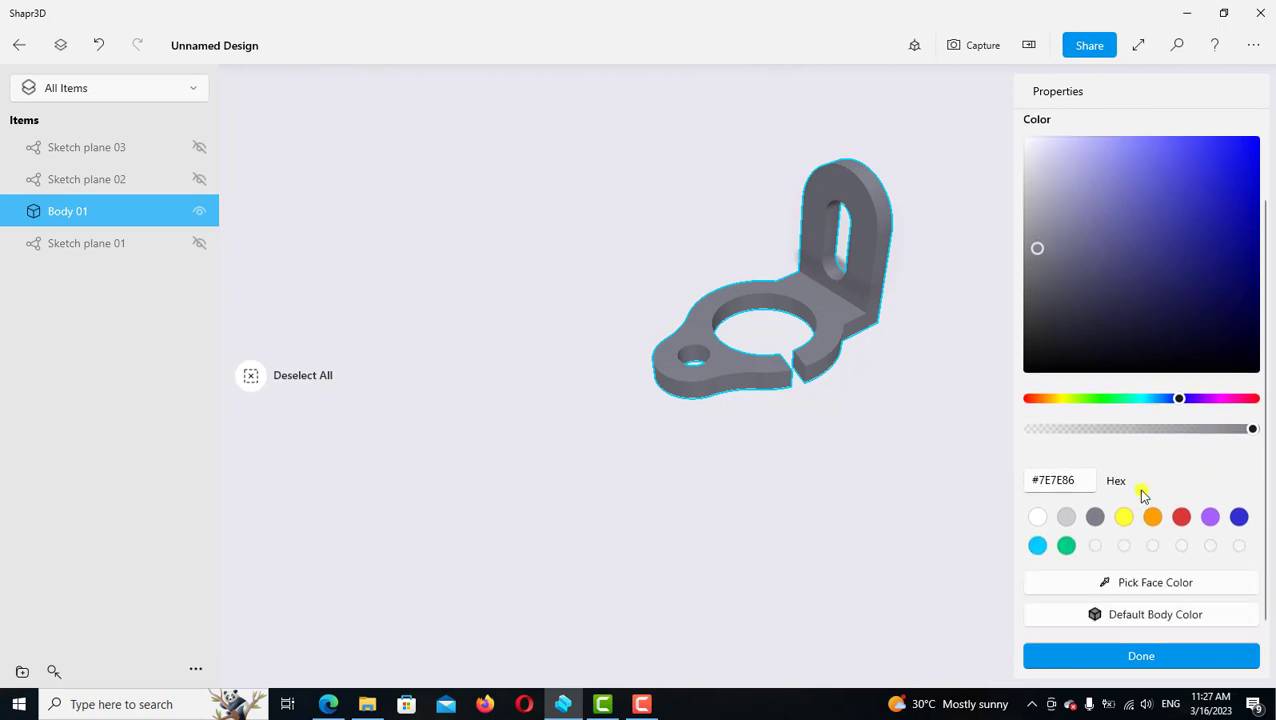
pyautogui.click(1152, 516)
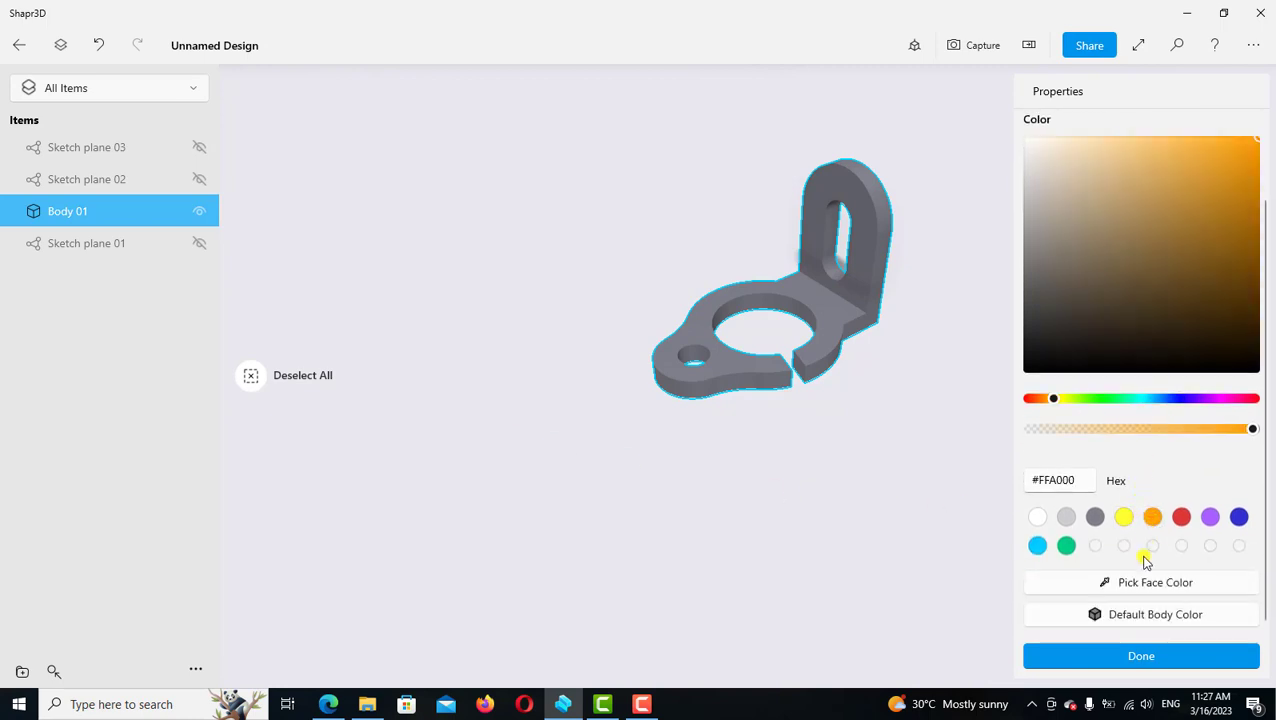
pyautogui.click(1133, 655)
pyautogui.click(752, 531)
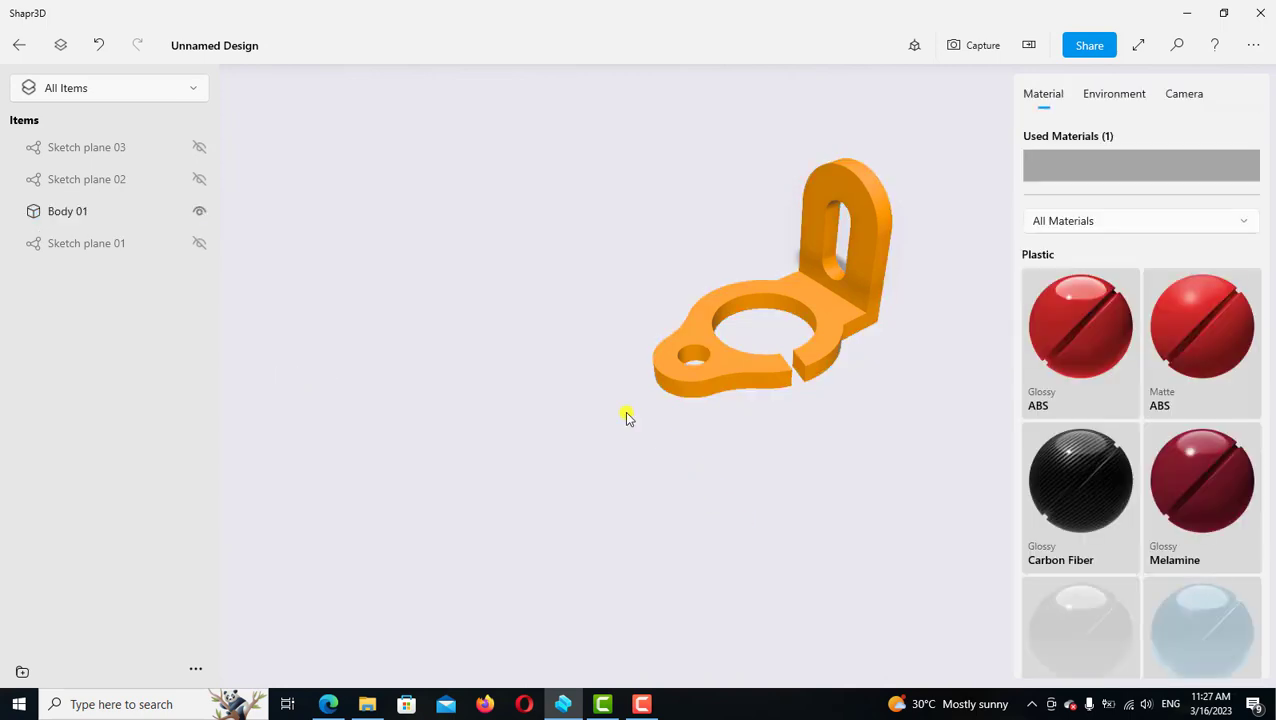
# Back in the modelling view, select the small and large hole faces and three slot faces
pyautogui.click(17, 44)
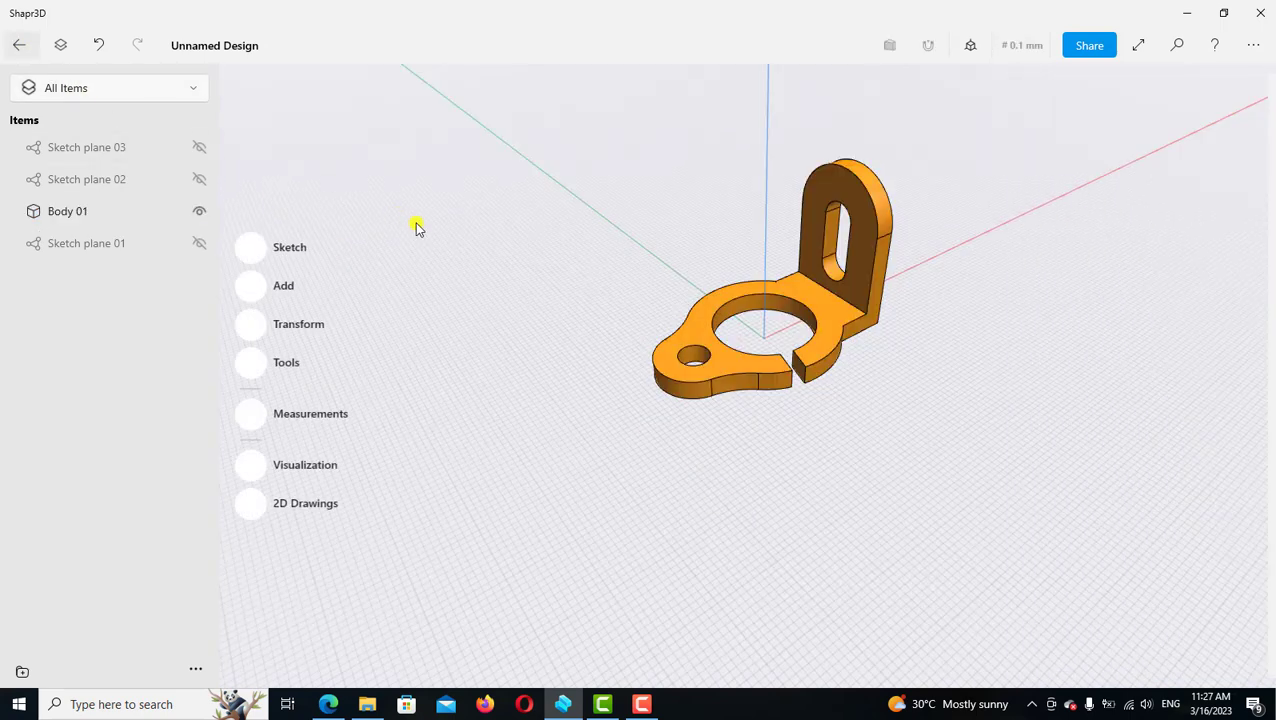
pyautogui.scroll(2, 705, 340)
pyautogui.scroll(2, 683, 365)
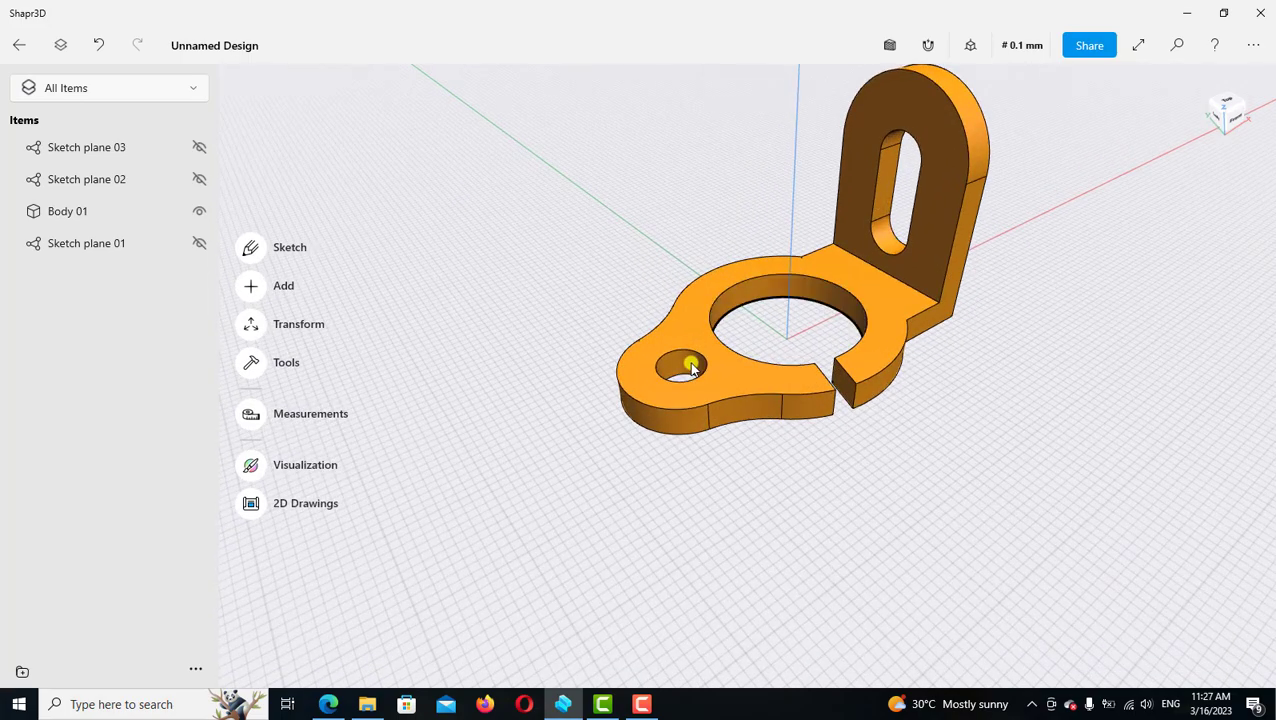
pyautogui.click(681, 368)
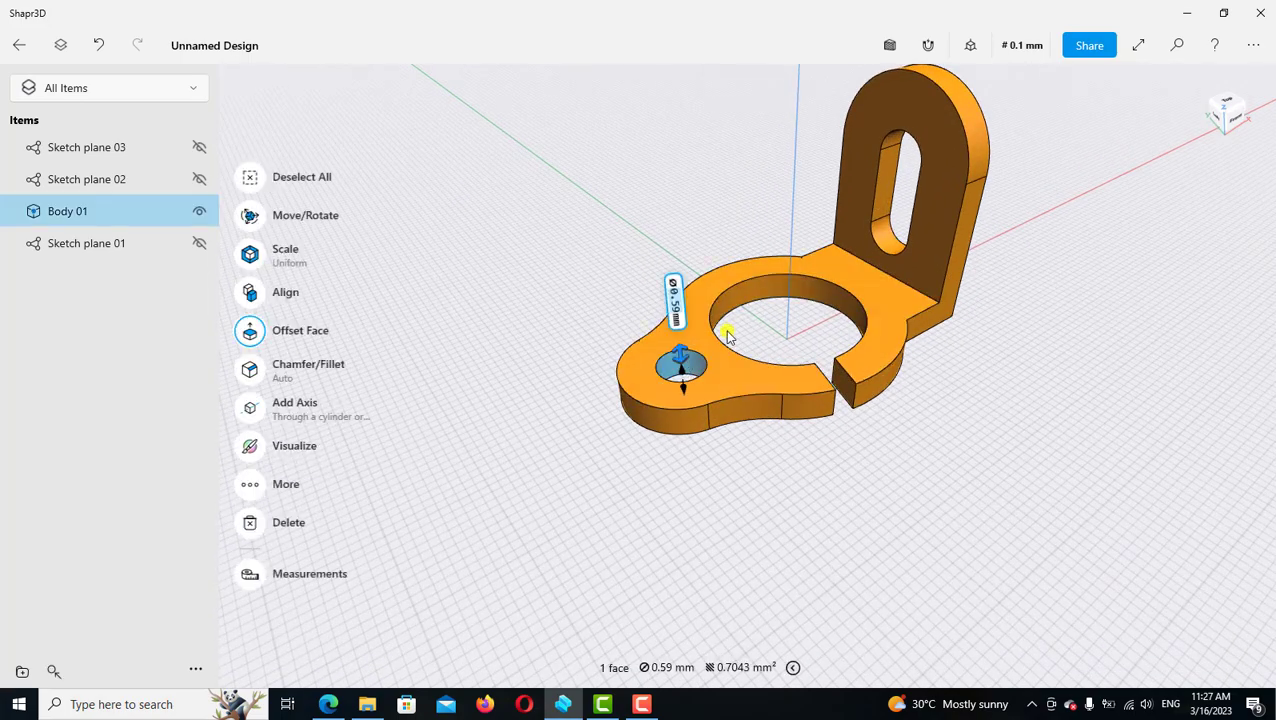
pyautogui.click(843, 290)
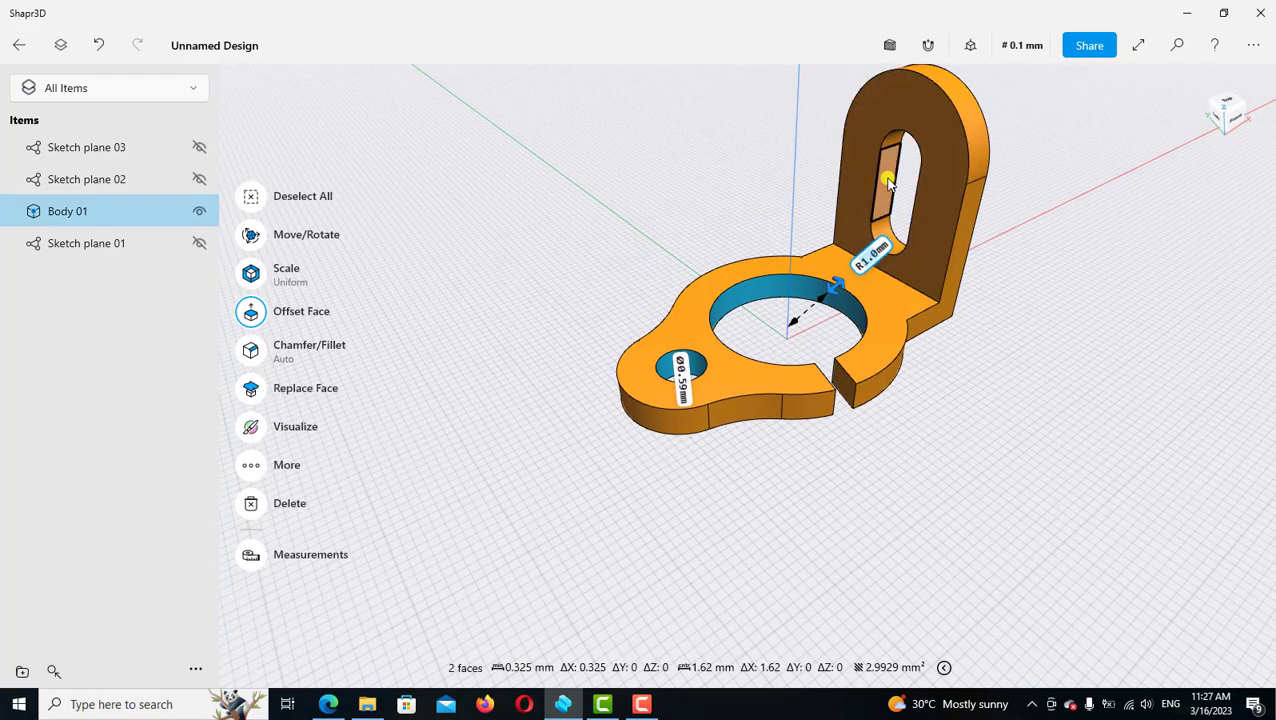
pyautogui.click(884, 182)
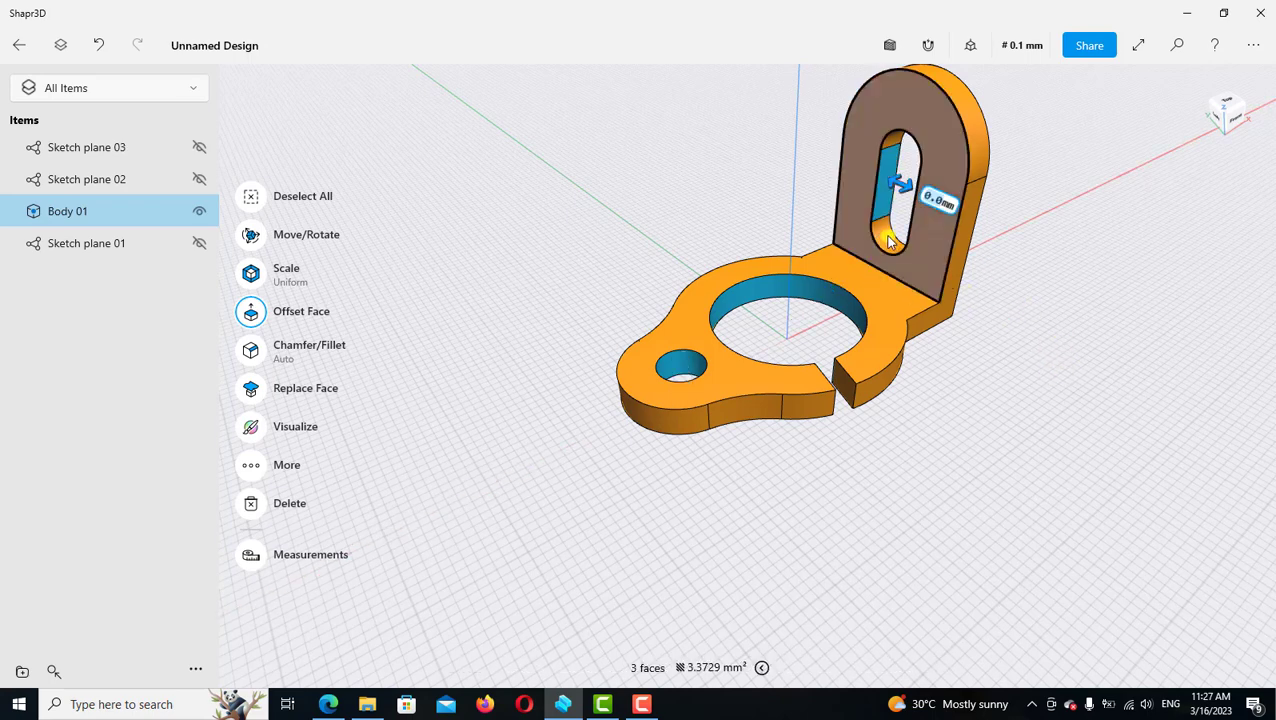
pyautogui.click(888, 232)
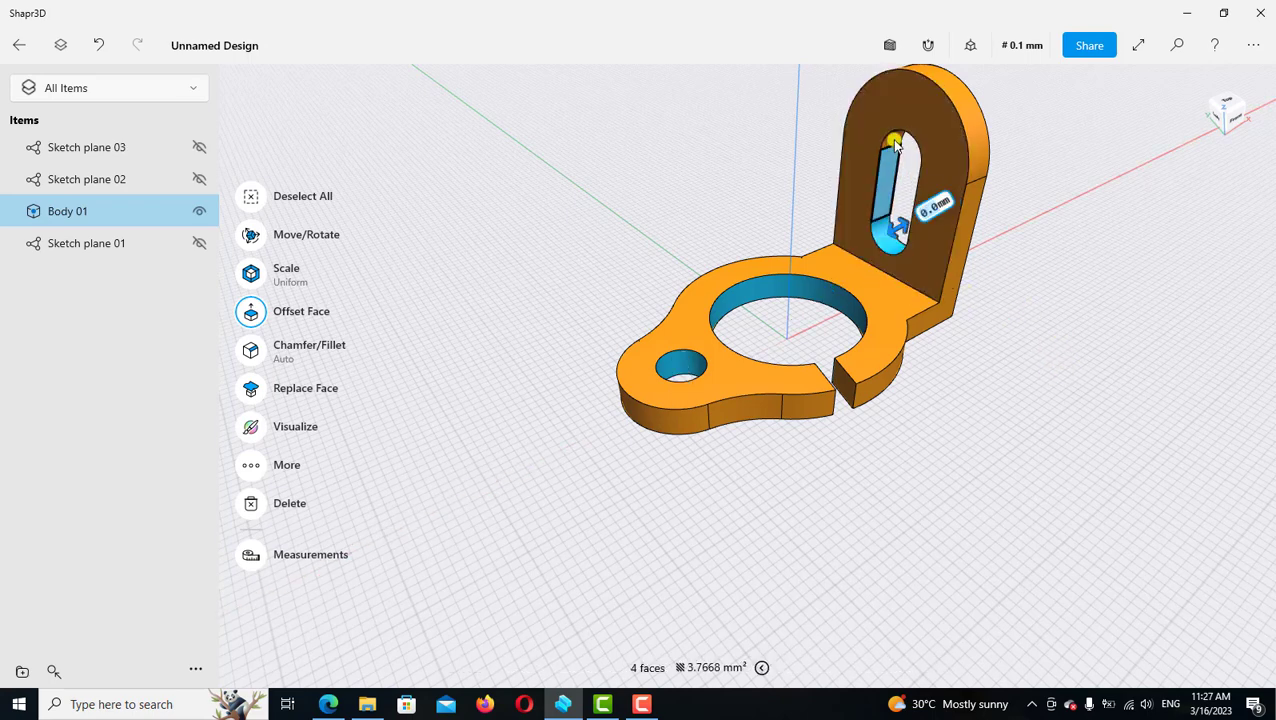
pyautogui.click(893, 143)
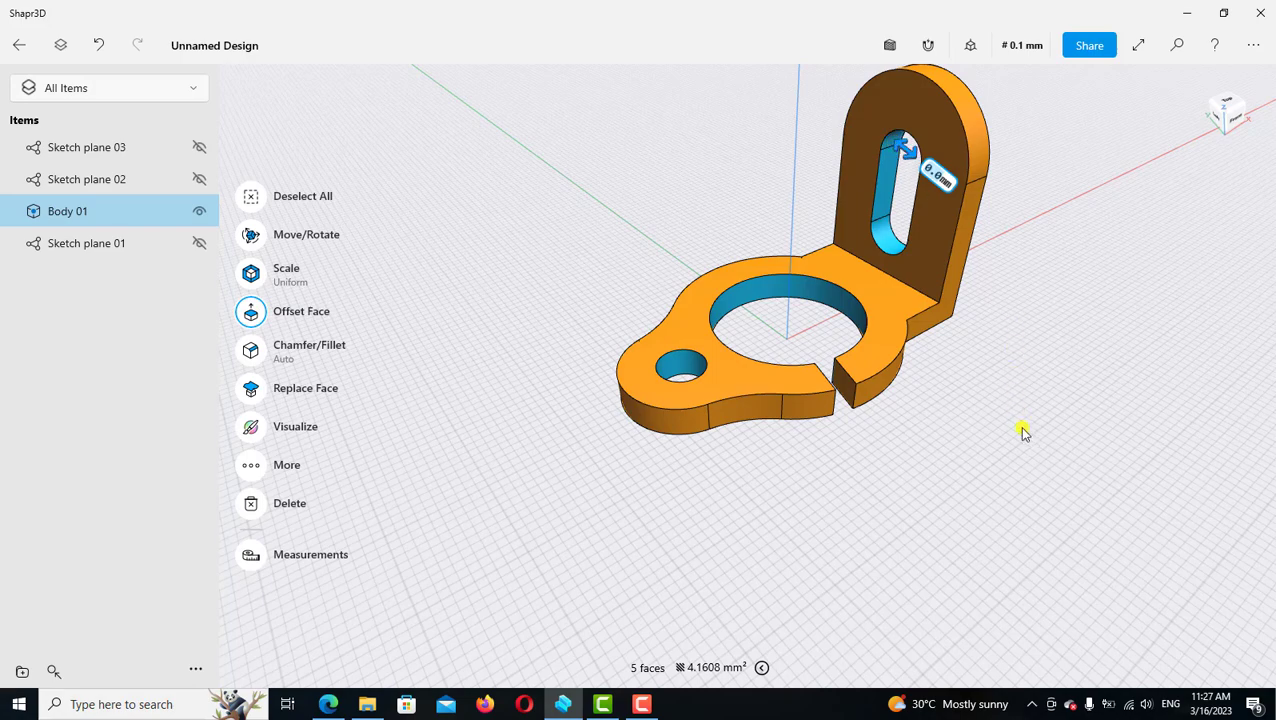
# Orbit to view the ring from above and add the remaining slot face to the selection
pyautogui.scroll(-2, 943, 515)
pyautogui.moveTo(1042, 470); pyautogui.dragTo(834, 228, button='right')
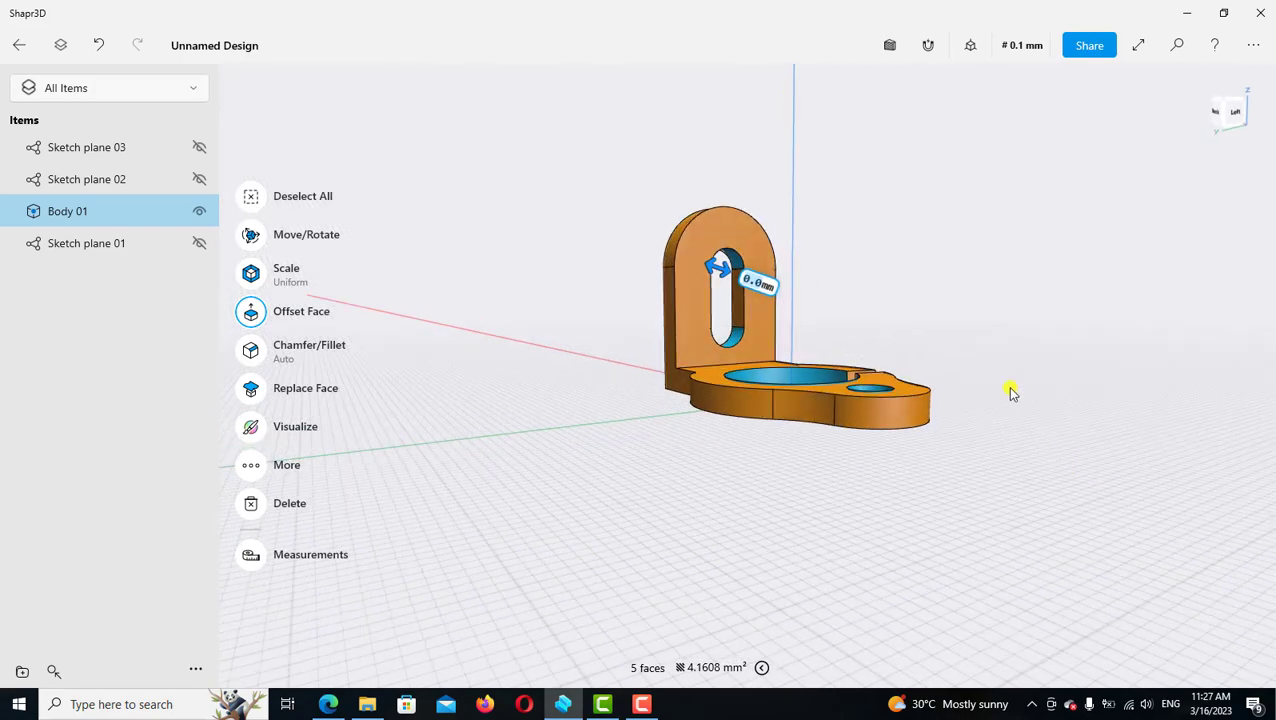
pyautogui.scroll(2, 834, 228)
pyautogui.scroll(2, 834, 228)
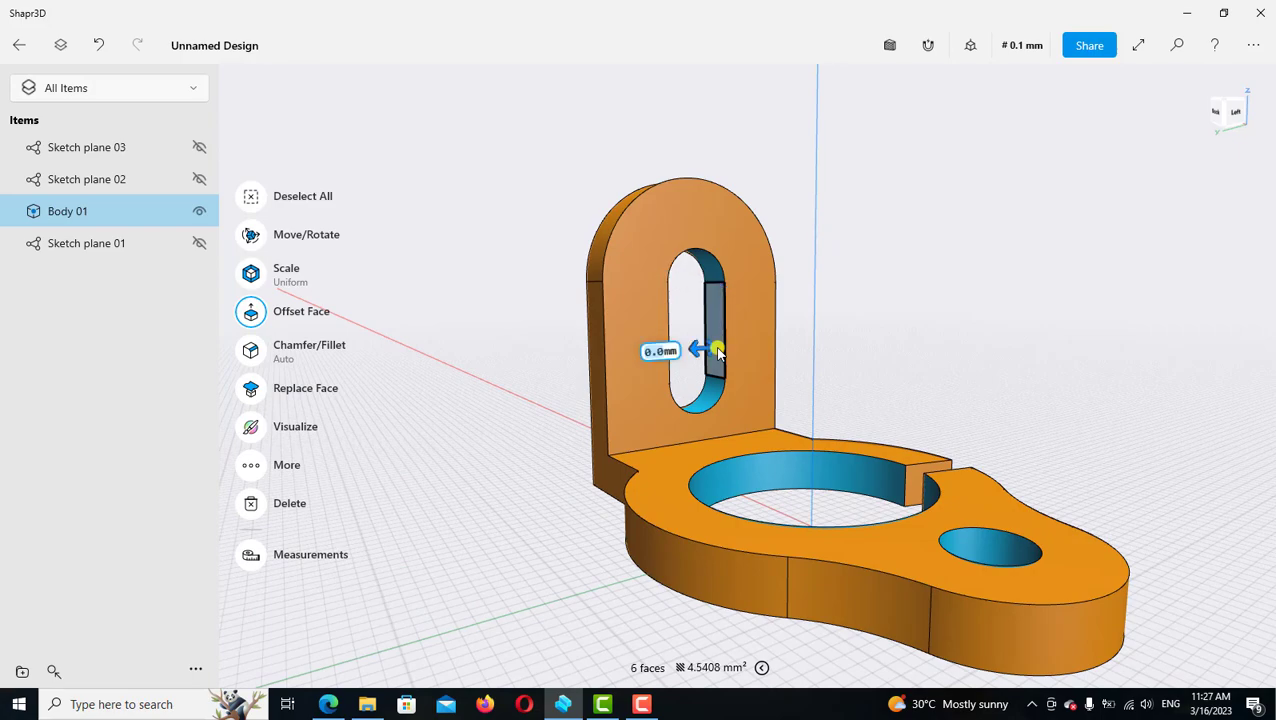
pyautogui.scroll(-2, 876, 241)
pyautogui.scroll(-2, 900, 245)
pyautogui.moveTo(997, 319)
pyautogui.mouseDown(button='right')
pyautogui.moveTo(968, 328)
pyautogui.moveTo(972, 340)
pyautogui.moveTo(1003, 322)
pyautogui.moveTo(1028, 279)
pyautogui.mouseUp(button='right')
pyautogui.scroll(2, 1025, 279)
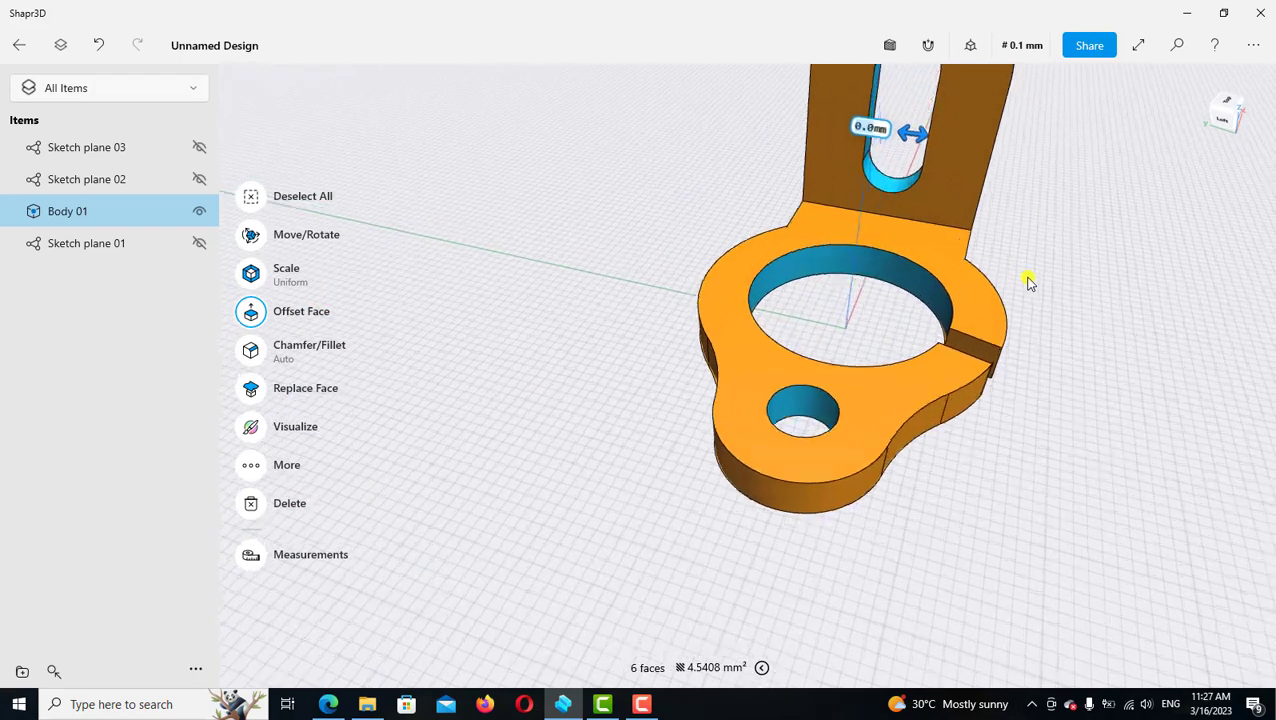
pyautogui.scroll(2, 1030, 285)
pyautogui.scroll(1, 967, 370)
pyautogui.scroll(2, 965, 373)
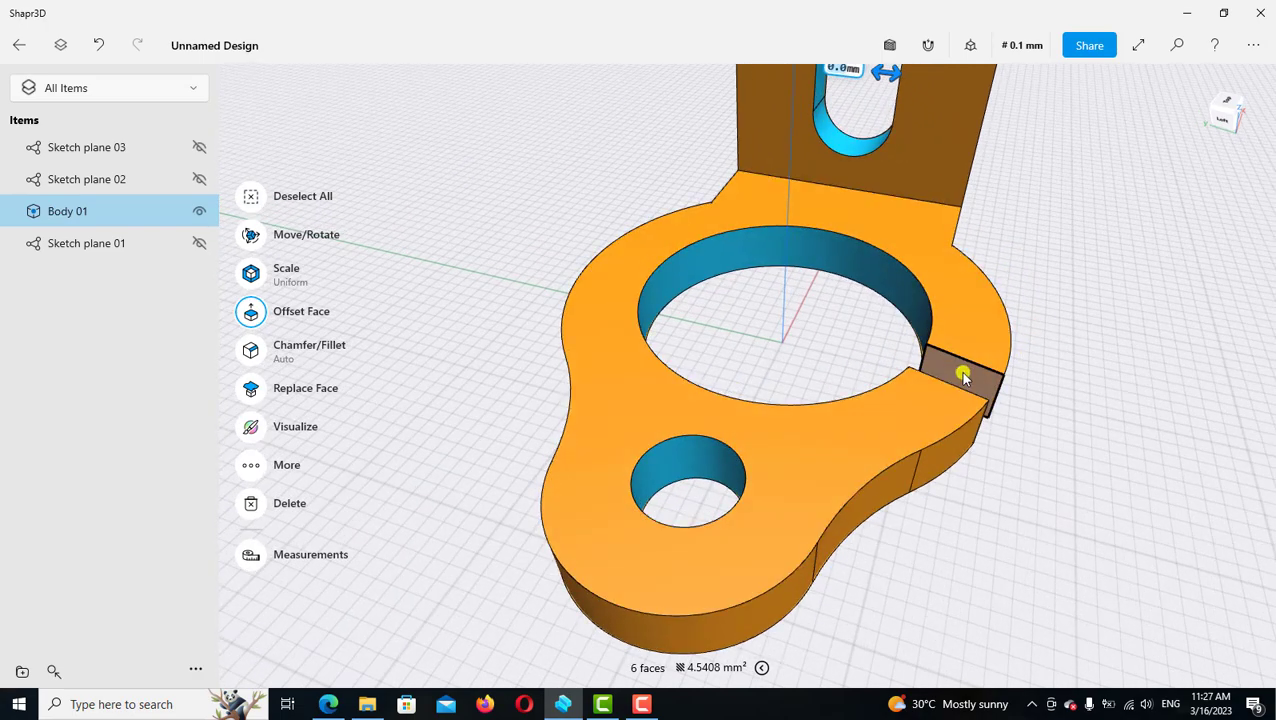
pyautogui.click(963, 375)
# Orbit to the side of the split cut and add its face to the selection
pyautogui.scroll(-2, 977, 333)
pyautogui.scroll(-2, 1040, 441)
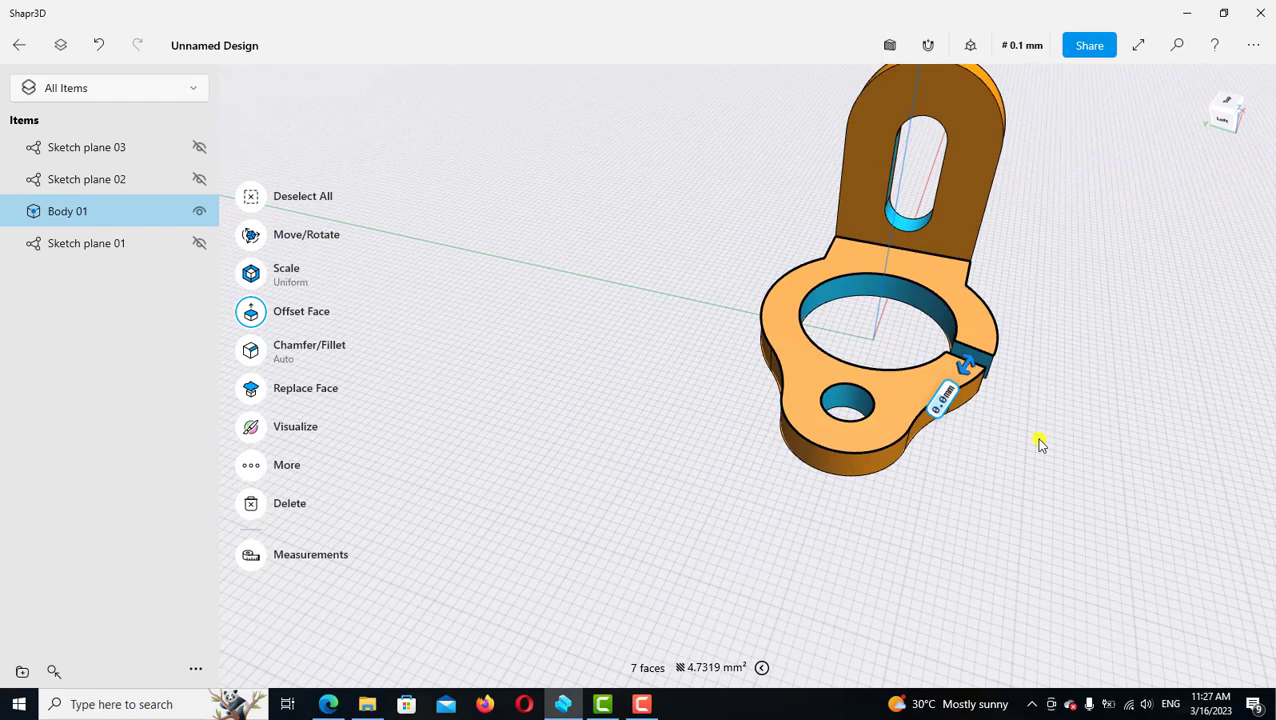
pyautogui.moveTo(1040, 441)
pyautogui.mouseDown(button='right')
pyautogui.moveTo(893, 412)
pyautogui.moveTo(617, 425)
pyautogui.mouseUp(button='right')
pyautogui.scroll(3, 625, 423)
pyautogui.scroll(2, 662, 368)
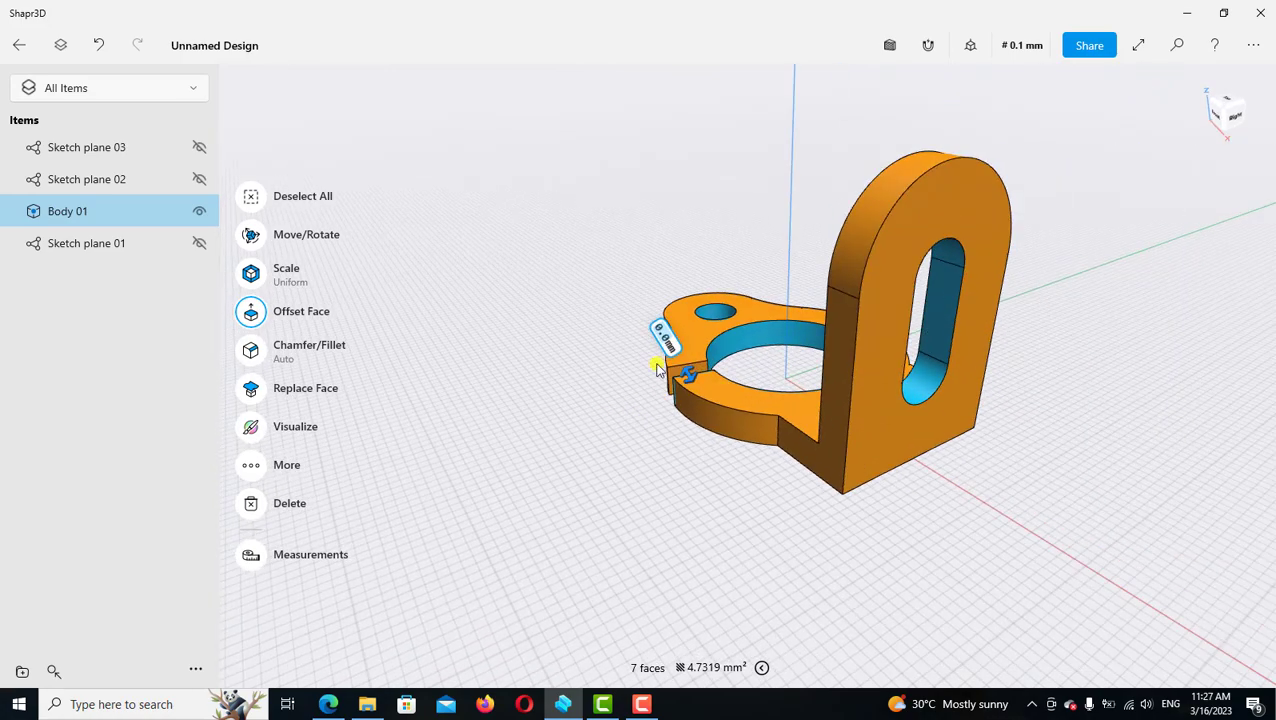
pyautogui.scroll(2, 659, 366)
pyautogui.scroll(2, 659, 368)
pyautogui.scroll(2, 657, 367)
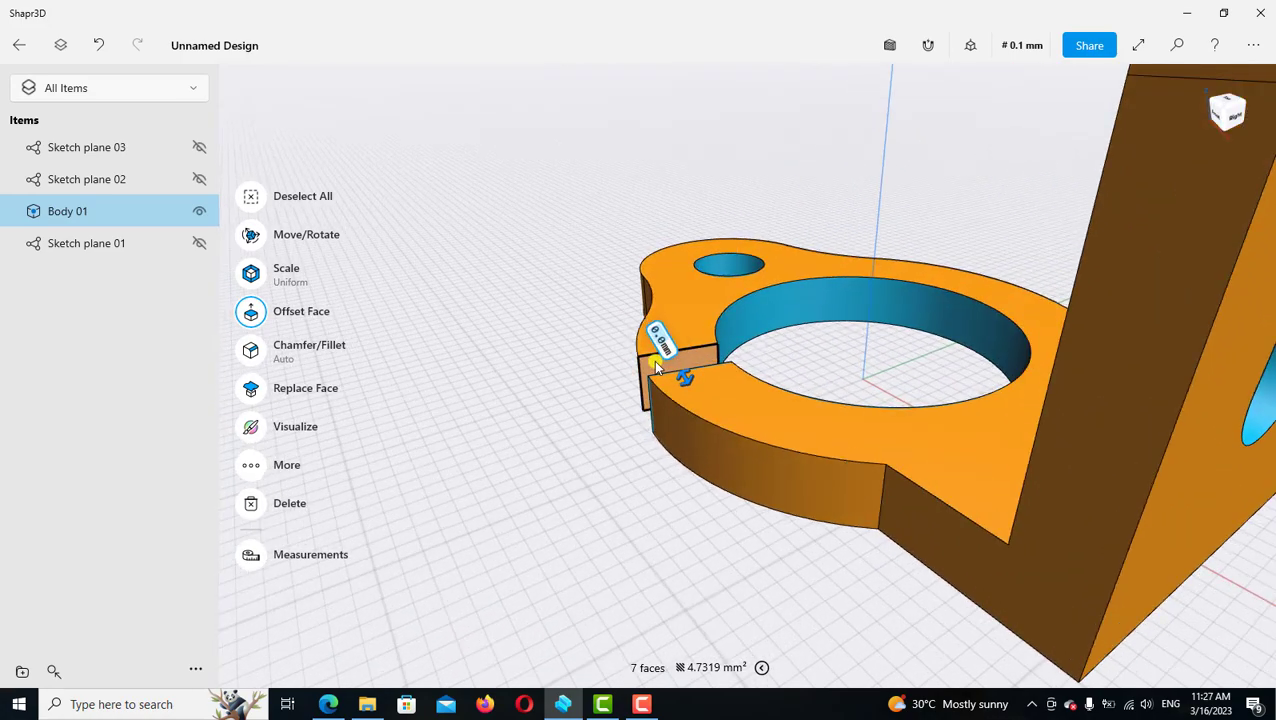
pyautogui.click(655, 365)
pyautogui.moveTo(421, 363); pyautogui.dragTo(370, 395, button='right')
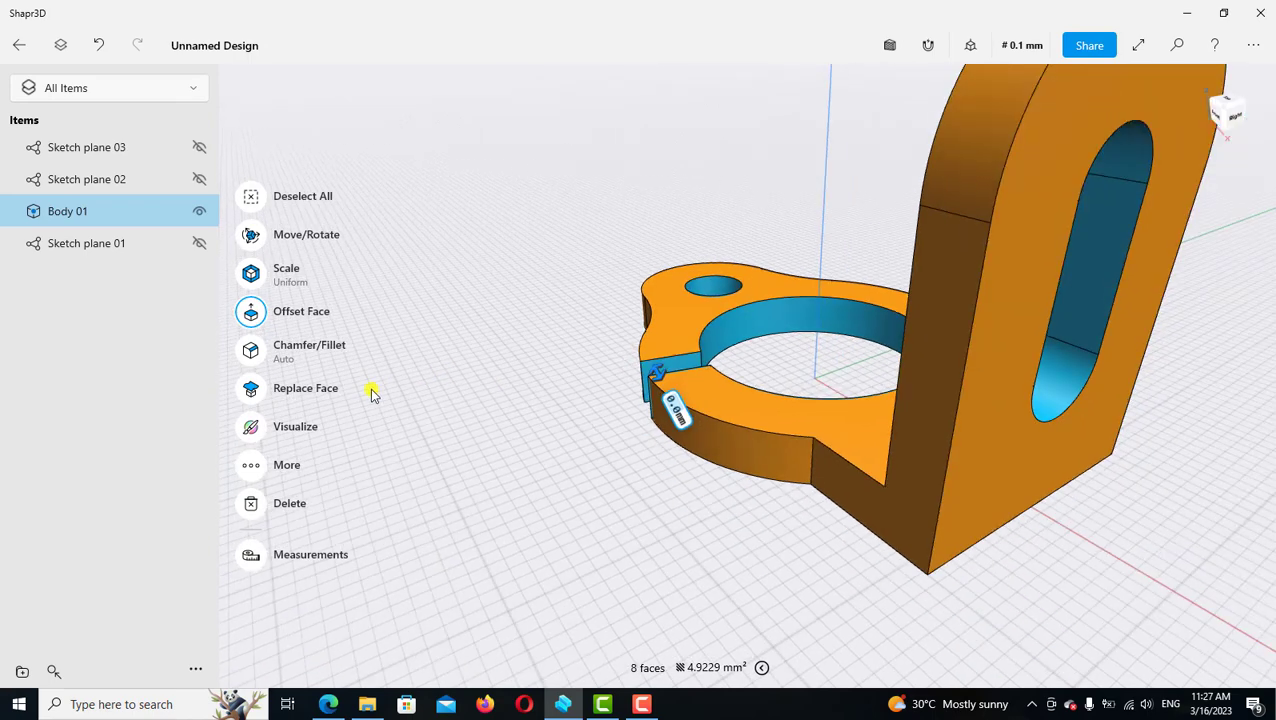
# Colour the selected hole, slot and split-cut faces cyan (#00CEFF) in Visualize
pyautogui.click(376, 450)
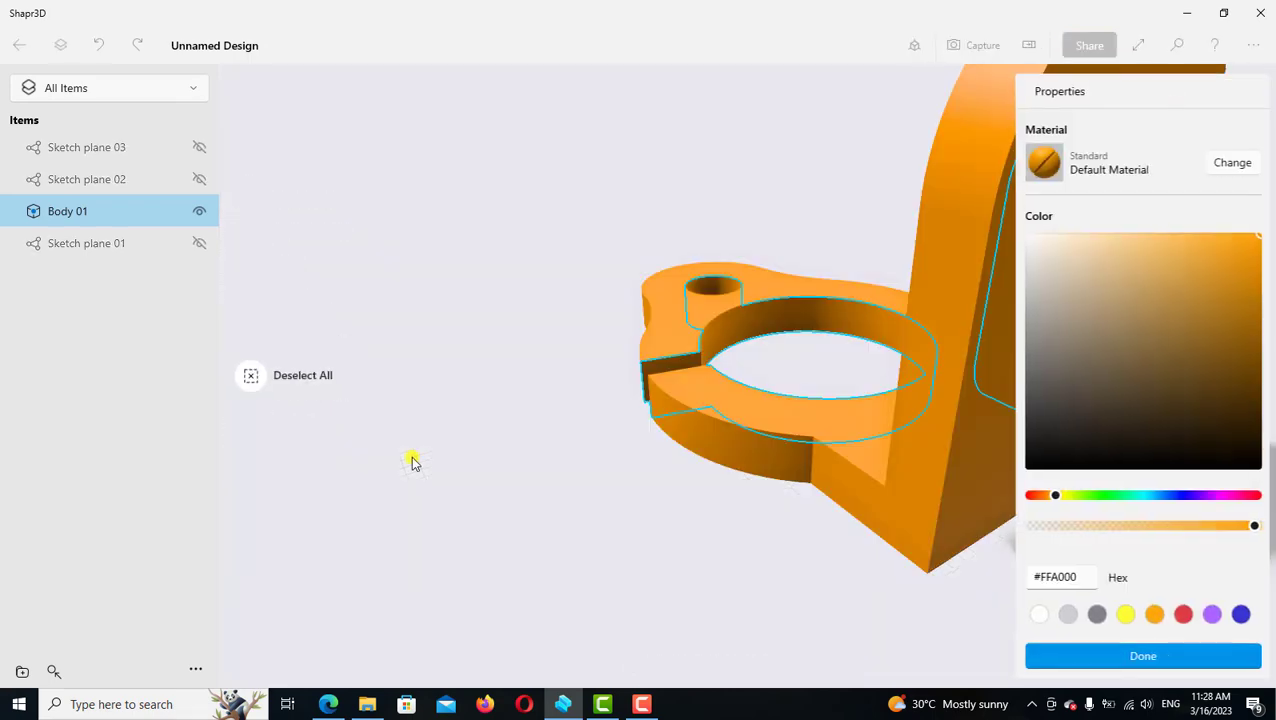
pyautogui.scroll(-1, 1105, 549)
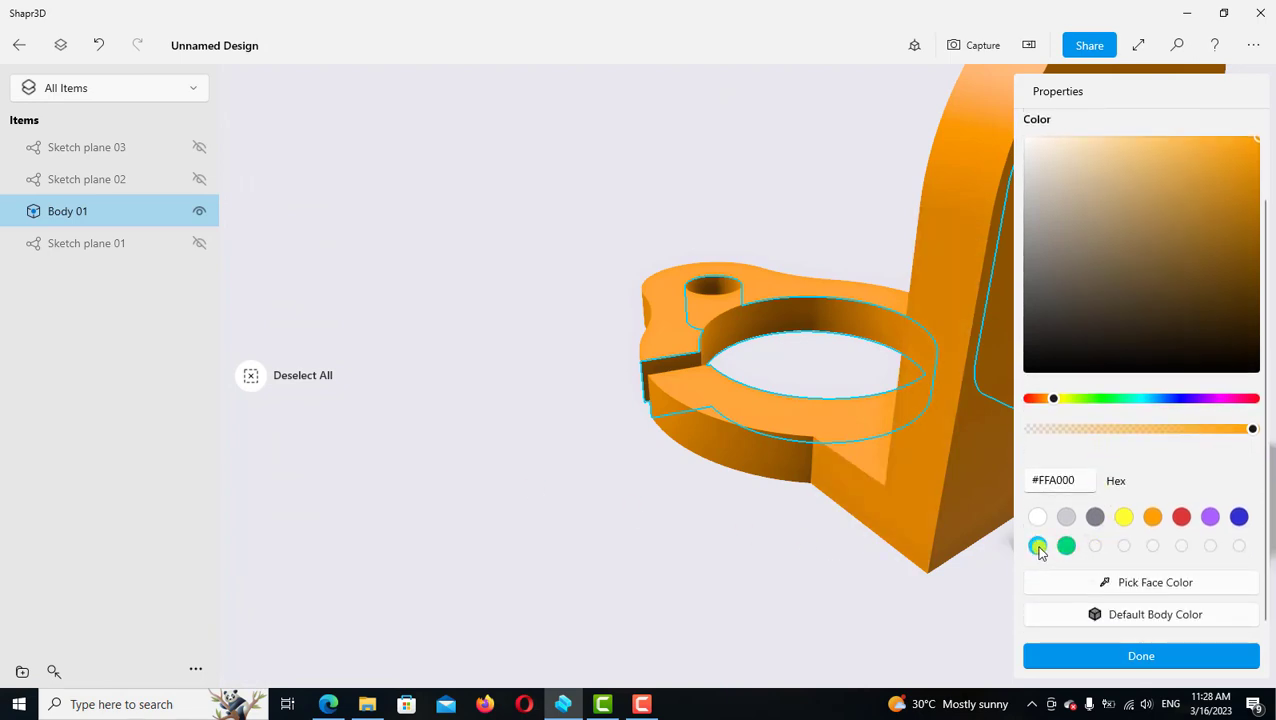
pyautogui.click(1038, 546)
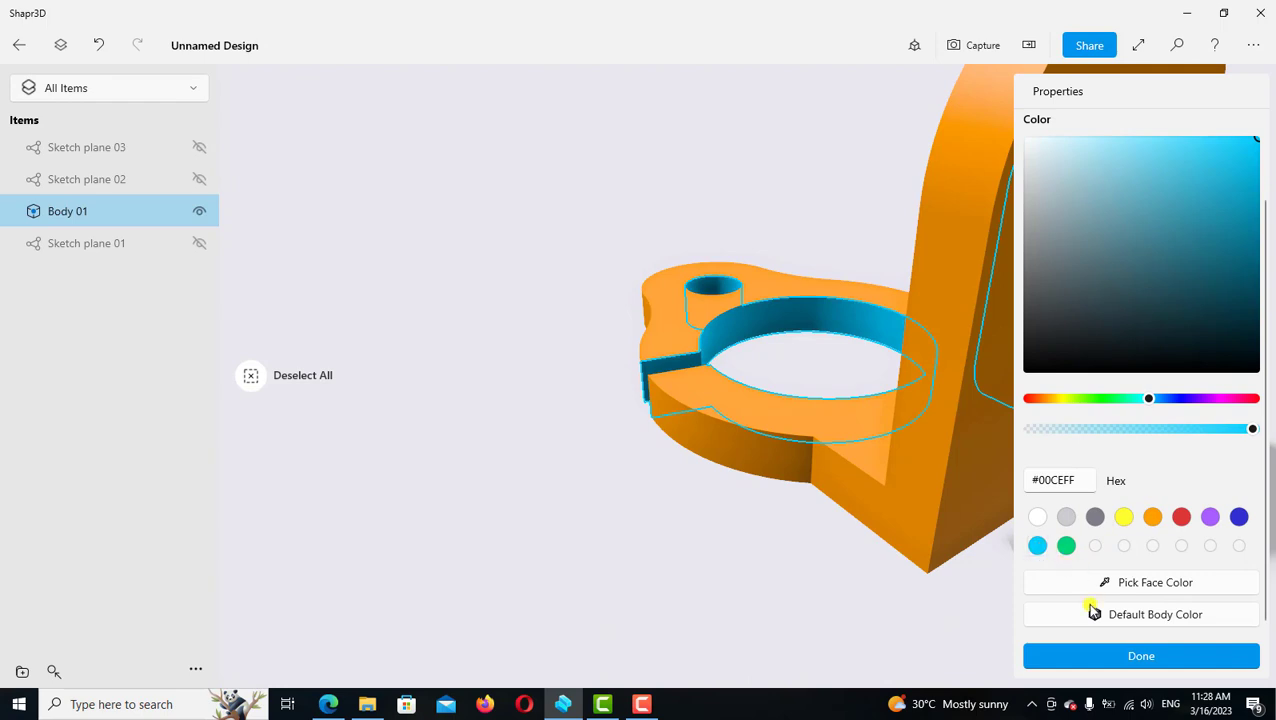
pyautogui.click(1110, 658)
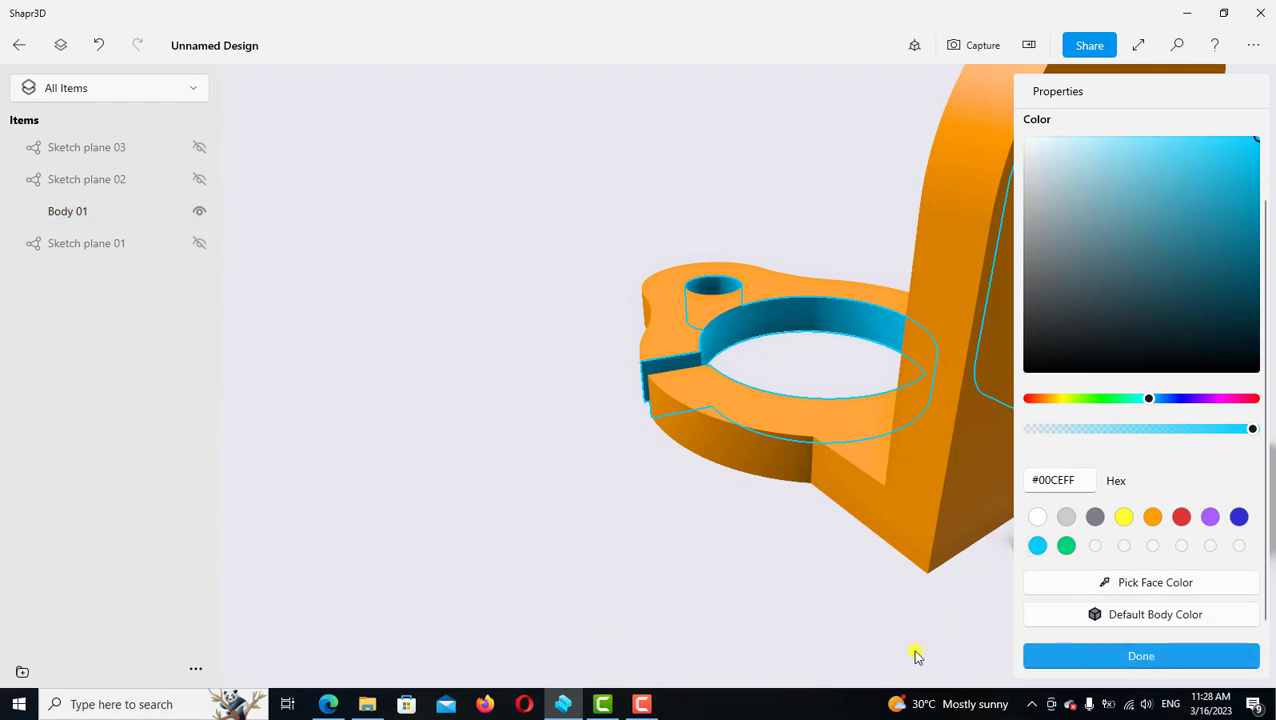
# Close the colour settings, orbit to review the finished orange-and-cyan bracket, and stop recording
pyautogui.click(718, 628)
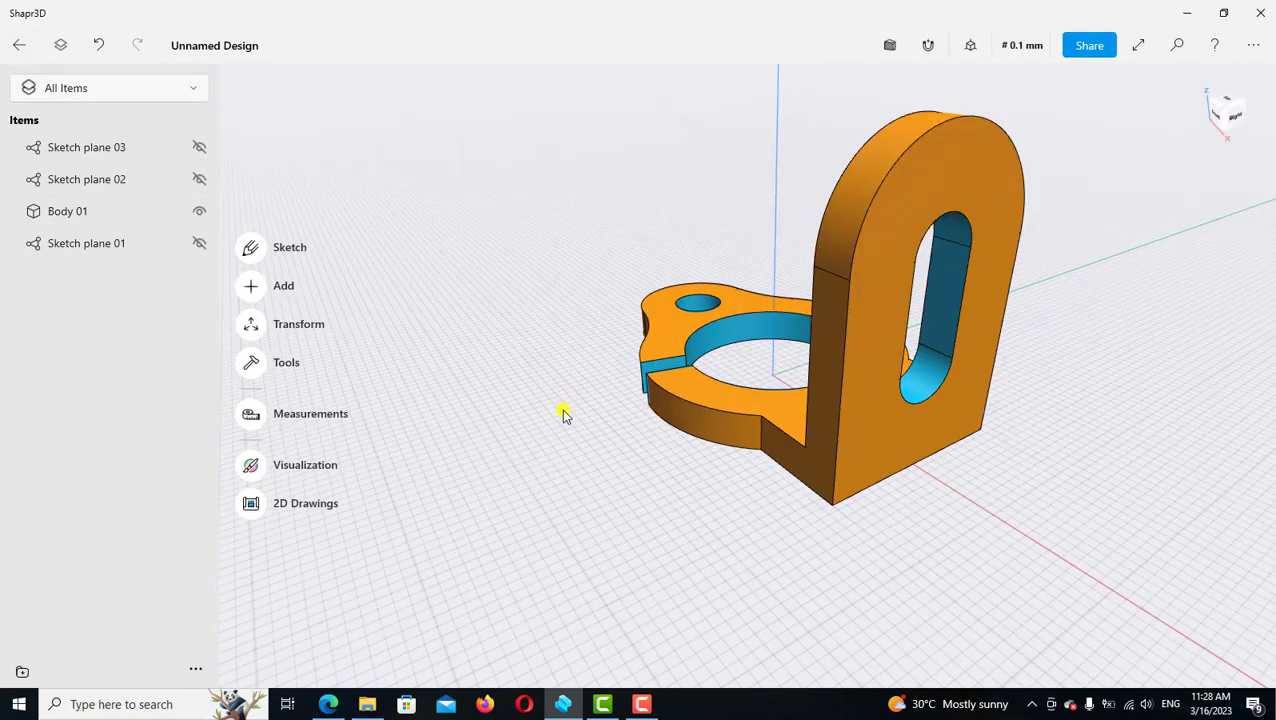
pyautogui.moveTo(723, 405); pyautogui.dragTo(1002, 376, button='right')
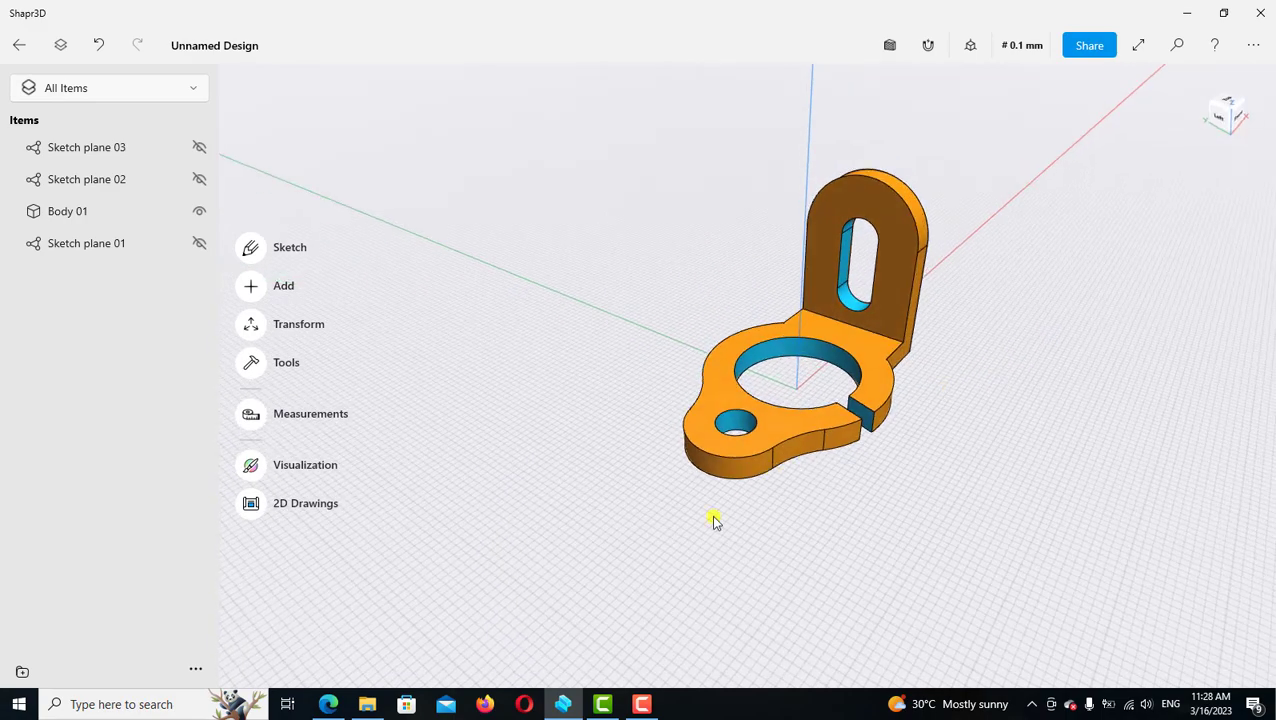
pyautogui.click(644, 704)
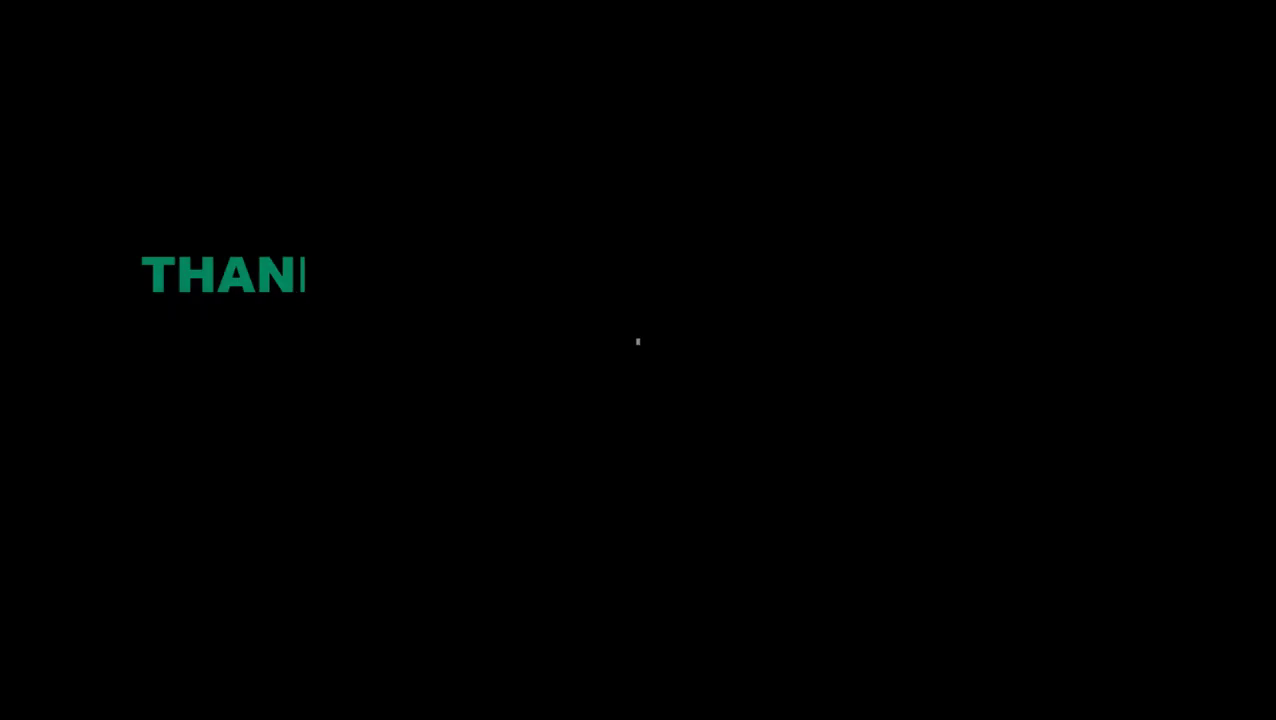